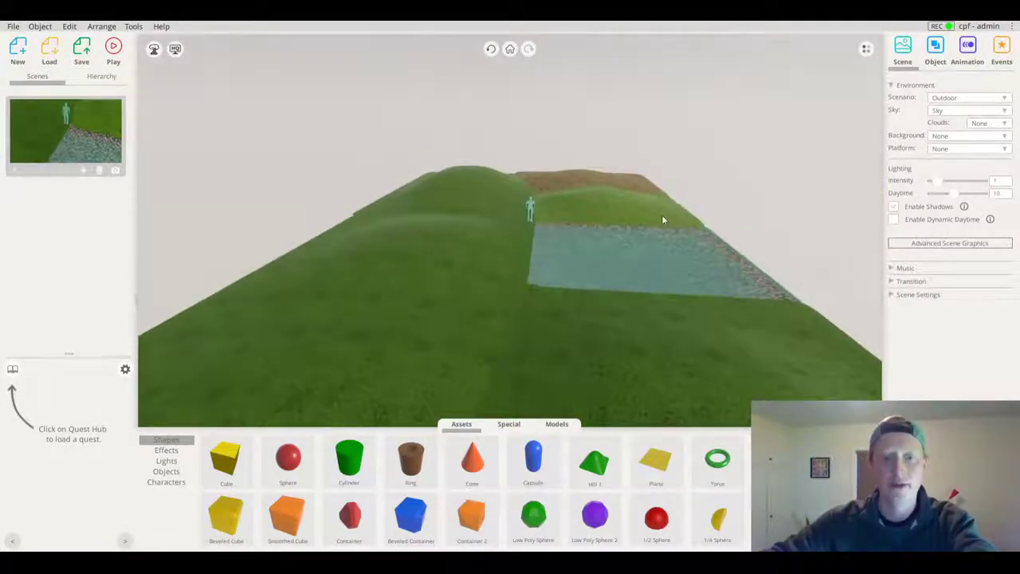
Test the scene in the viewer, walk over the terrain around the pond, and return to the editor
scroll(584, 276, down, 3)
drag(583, 278, 578, 296)
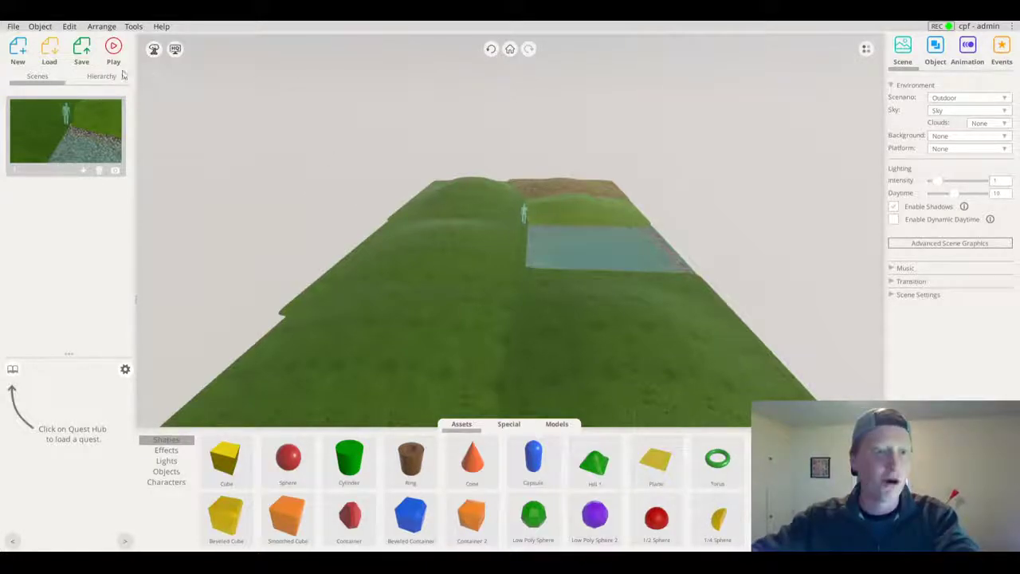
click(114, 49)
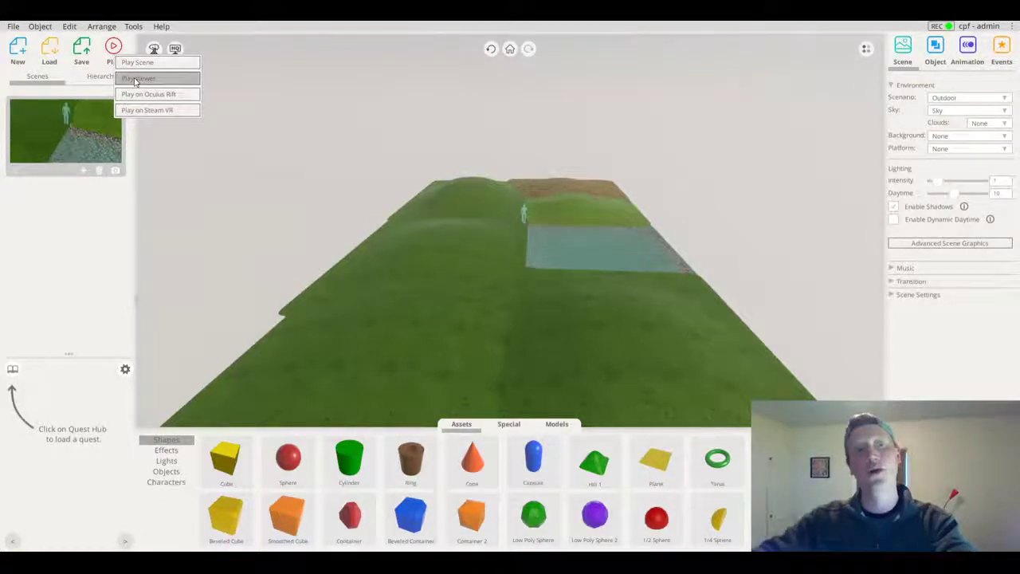
click(378, 68)
click(524, 212)
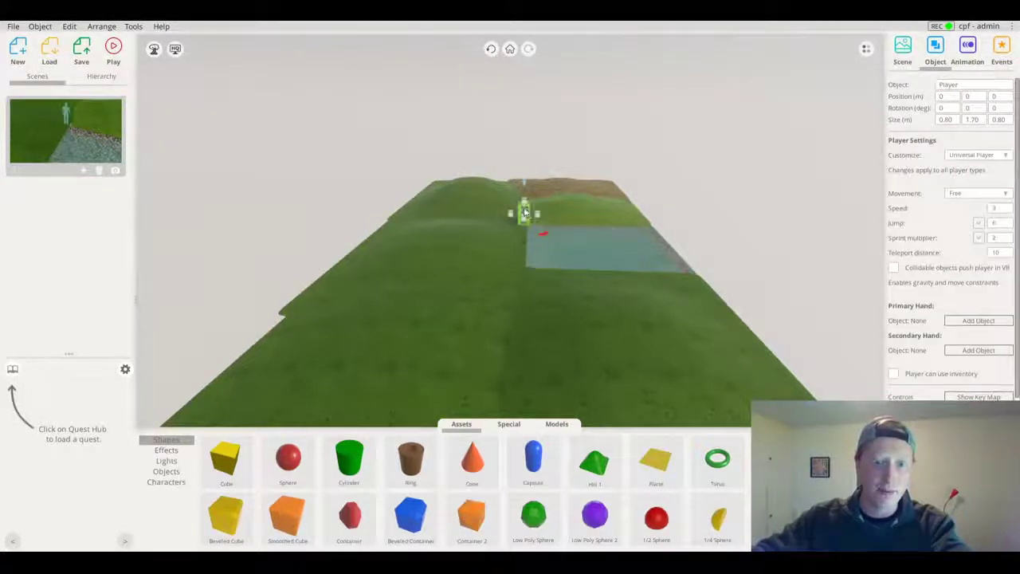
click(118, 55)
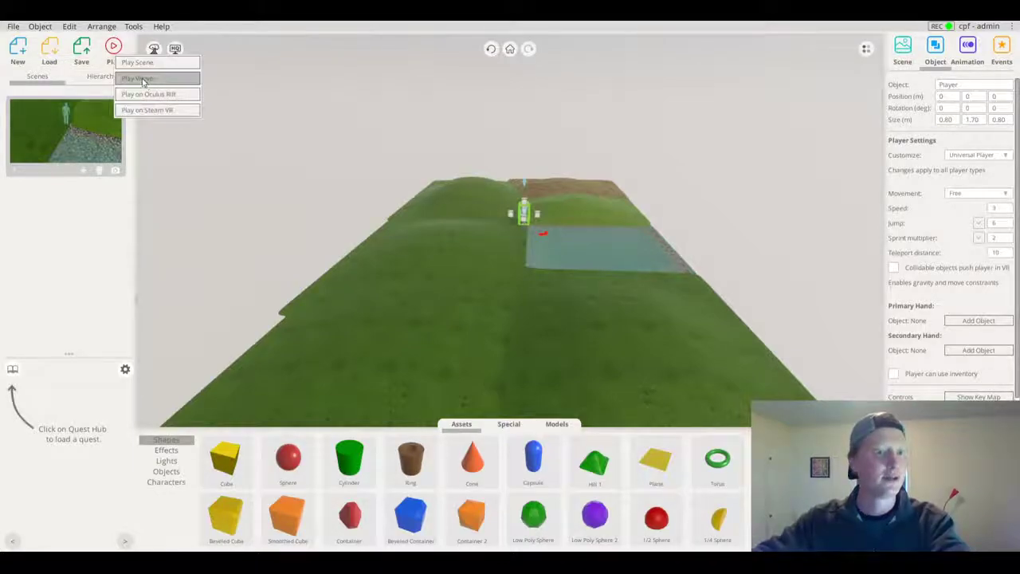
click(135, 80)
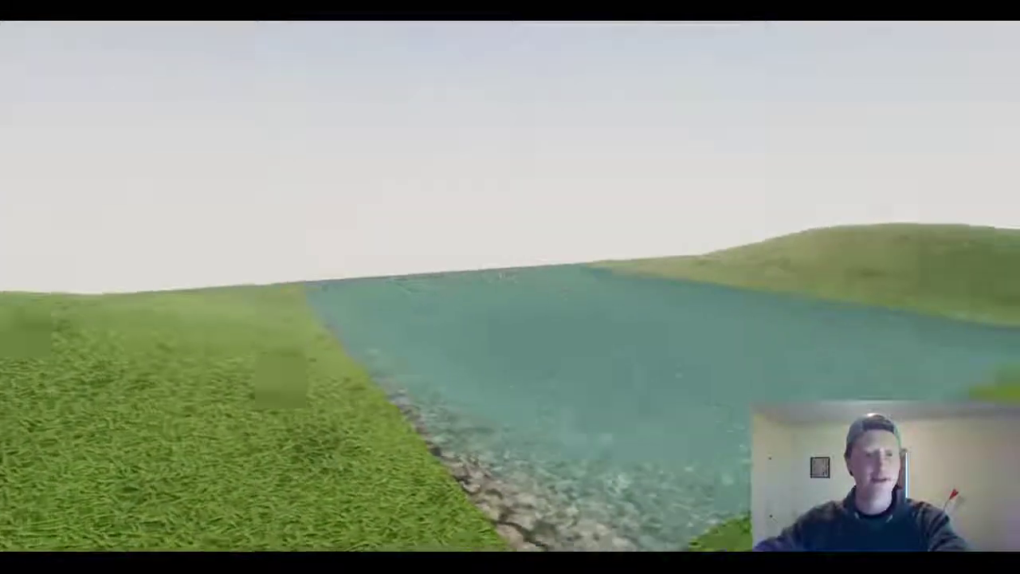
key(w)
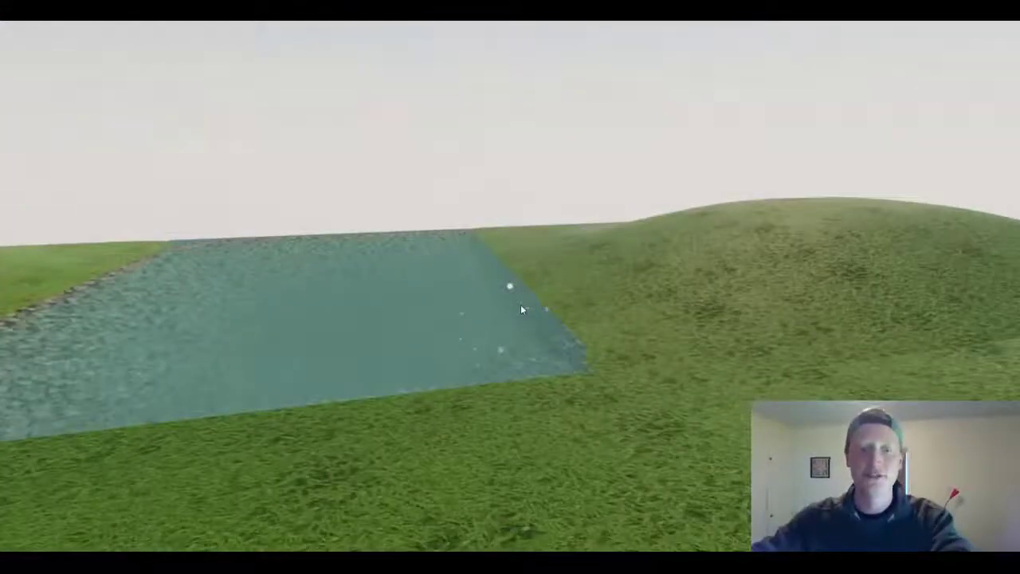
key(Escape)
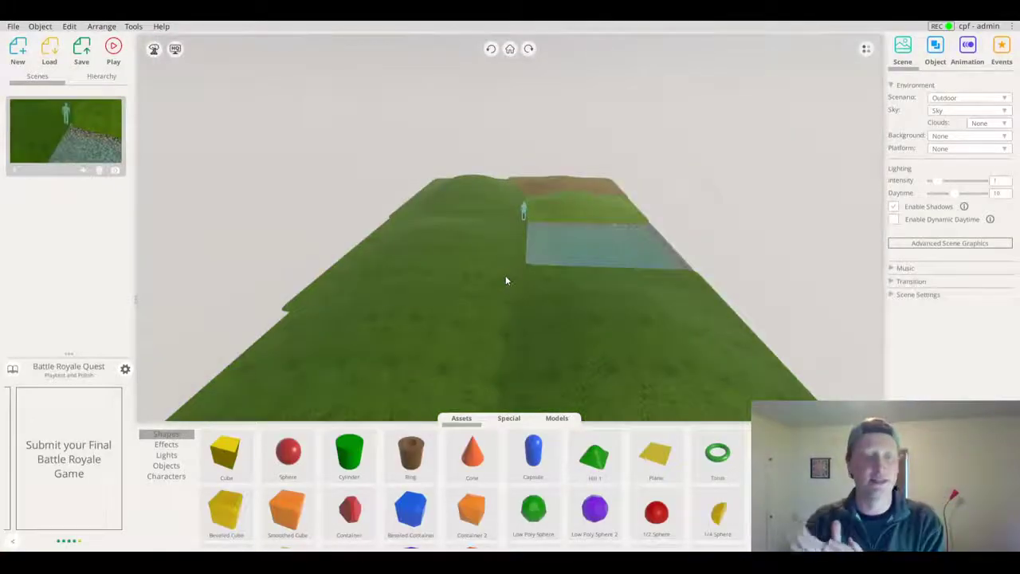
Place a Cliff from the object library along the outer edge of the terrain beside the pond
click(166, 465)
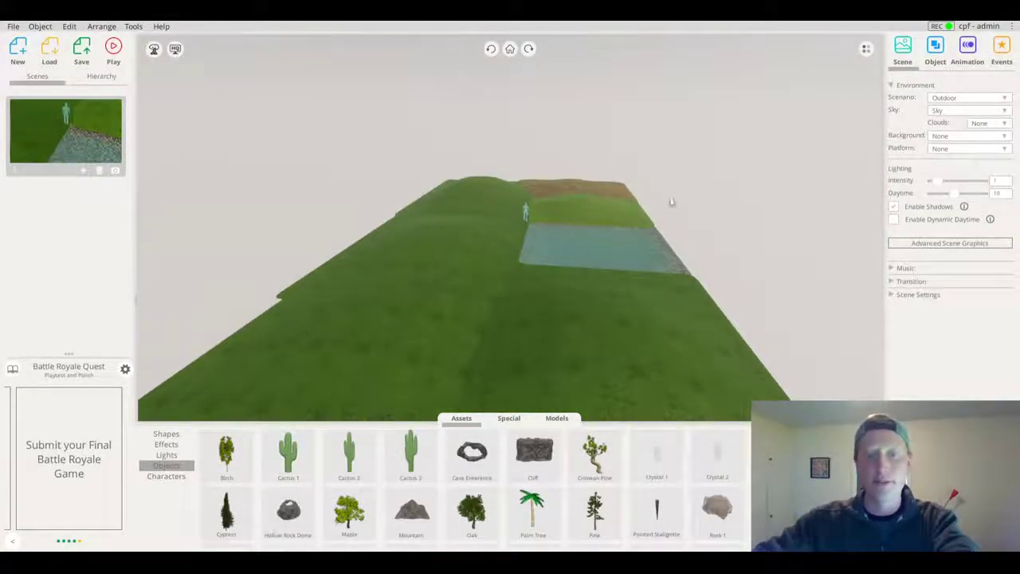
drag(546, 187, 593, 399)
drag(534, 468, 668, 191)
drag(684, 79, 669, 164)
right_drag(669, 164, 773, 182)
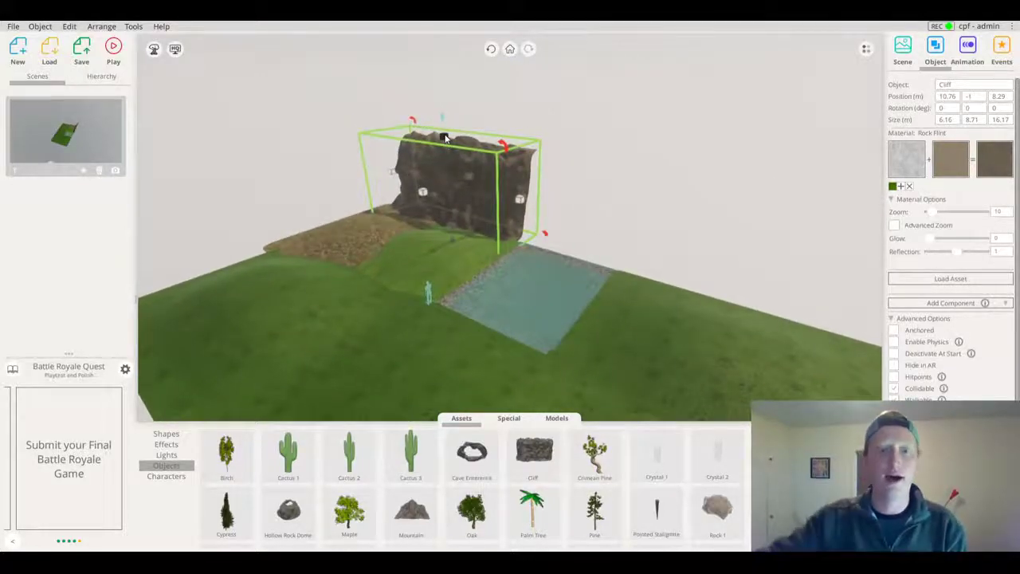
Enlarge the cliff to about 23 m long and 10 m high so it extends along the pond's edge
drag(516, 206, 577, 210)
drag(465, 139, 460, 120)
right_drag(460, 152, 667, 170)
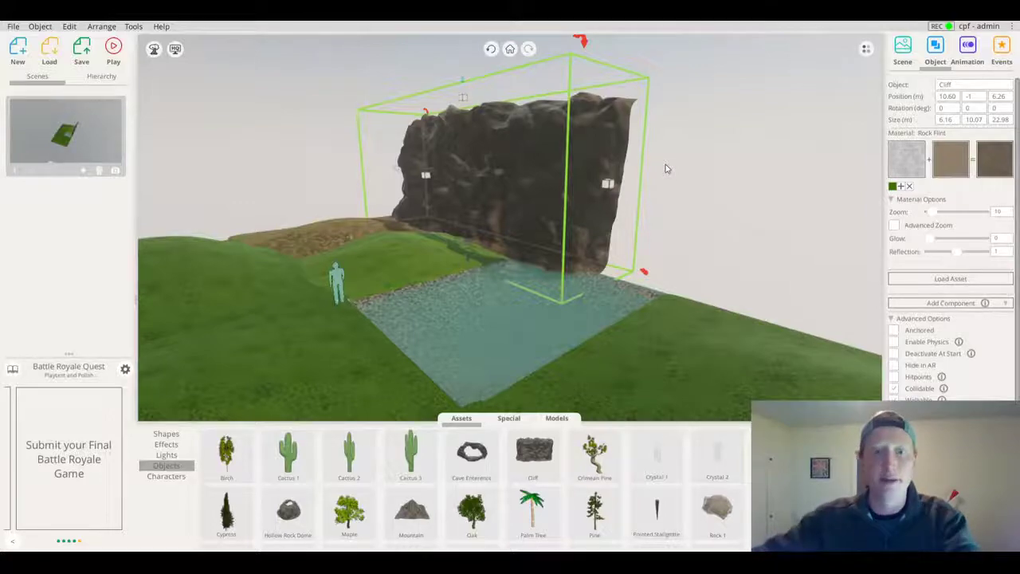
right_drag(667, 166, 655, 202)
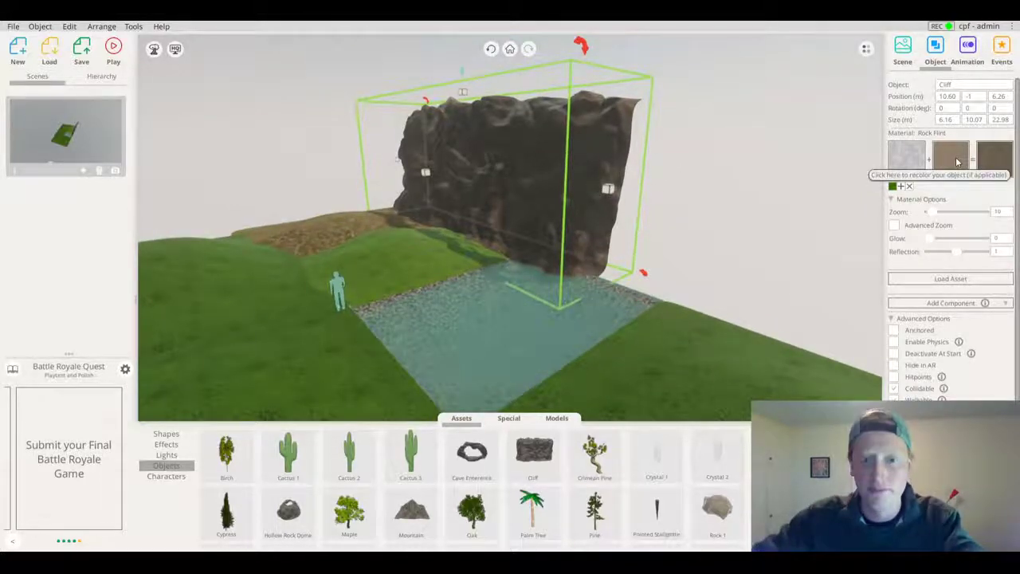
right_drag(733, 184, 562, 172)
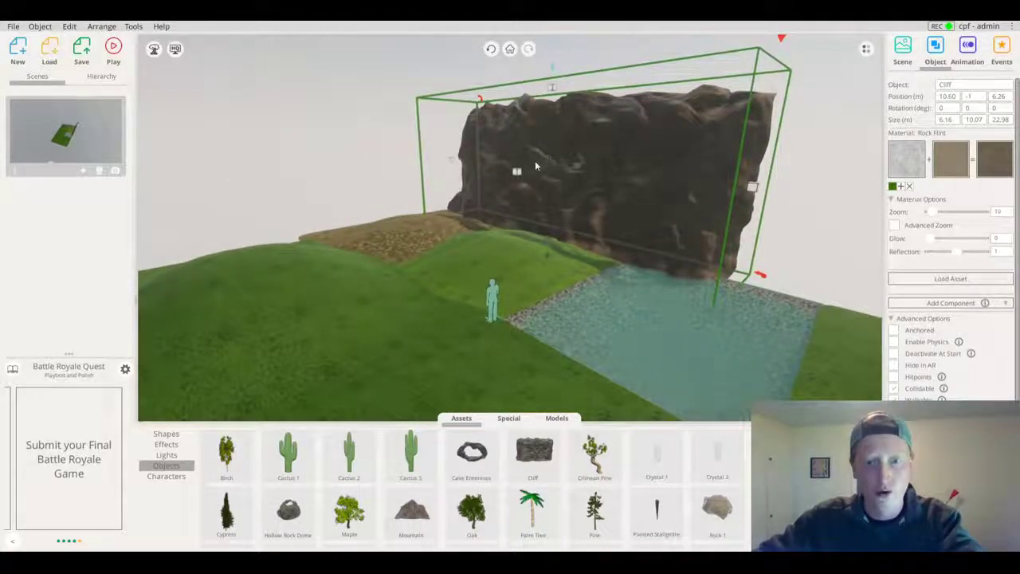
Apply the Stone rock material to the cliff and set its material zoom to 27
click(903, 170)
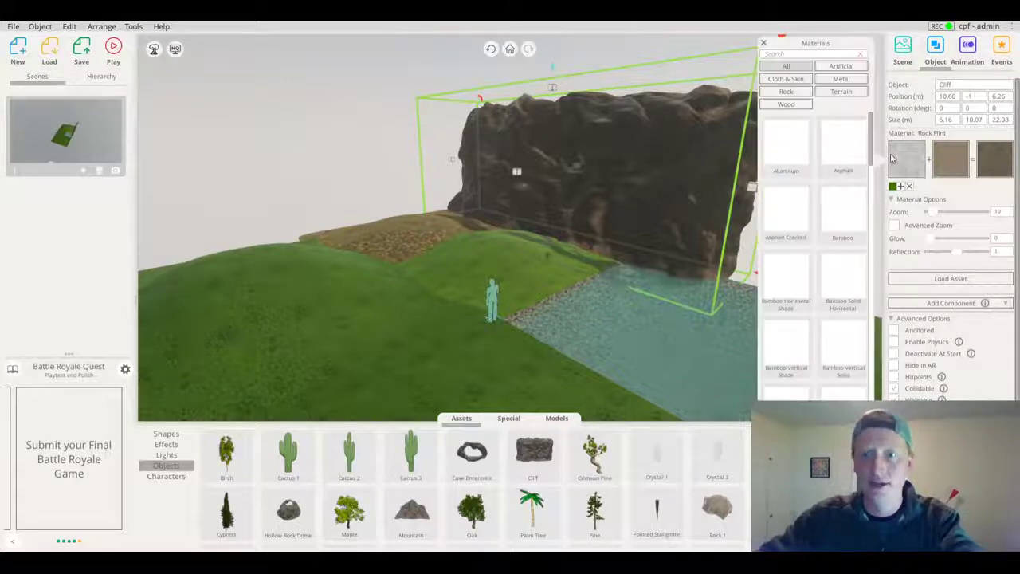
click(834, 94)
click(789, 93)
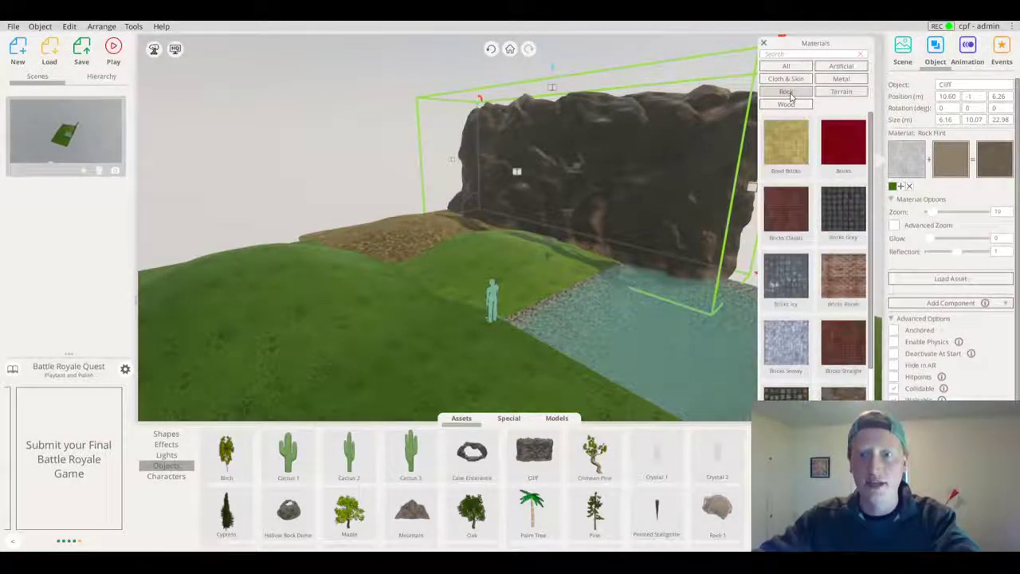
drag(871, 142, 862, 336)
key(ctrl+z)
right_drag(585, 271, 550, 209)
mouse_move(928, 216)
mouse_down()
mouse_move(936, 212)
mouse_move(927, 212)
mouse_up()
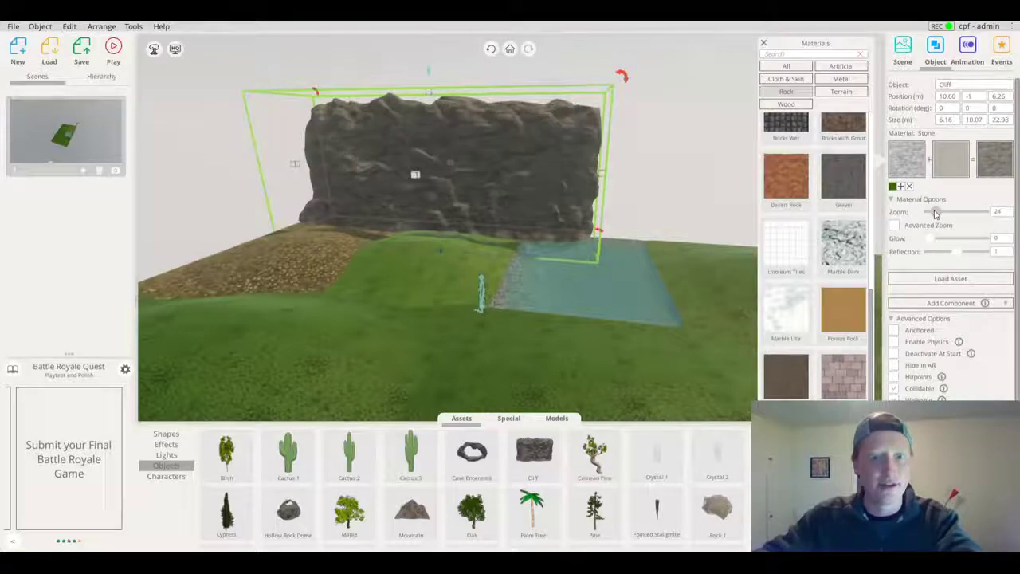
Raise the cliff's height to about 12.6 m and duplicate it along the terrain edge beyond the pond
drag(433, 97, 426, 46)
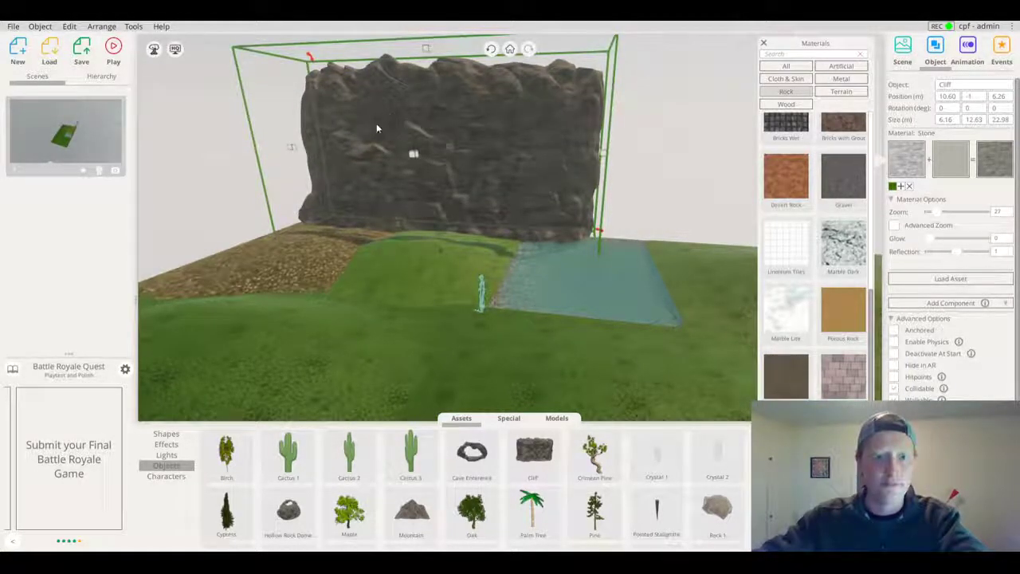
drag(671, 257, 510, 242)
alt+drag(331, 204, 570, 215)
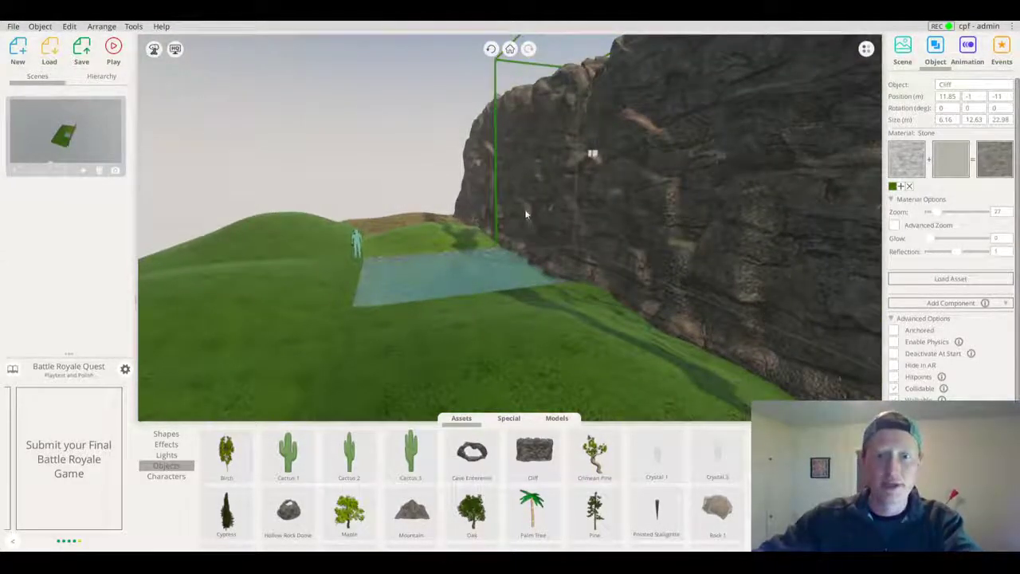
Select both cliffs together and reduce their combined thickness to about 6 m
drag(615, 114, 407, 150)
shift+click(407, 150)
scroll(628, 191, down, 4)
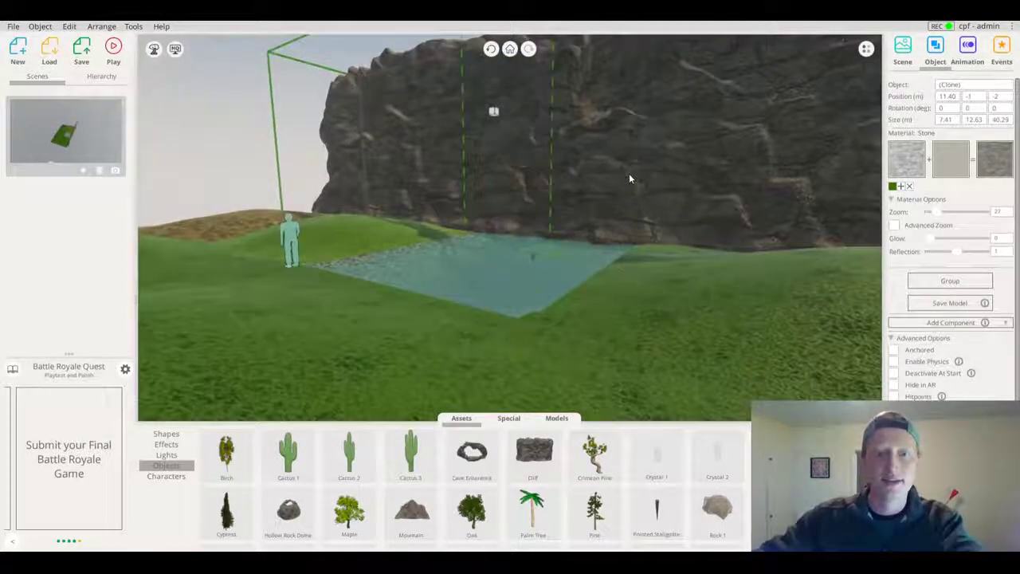
drag(629, 173, 530, 223)
drag(519, 262, 141, 292)
drag(634, 199, 534, 223)
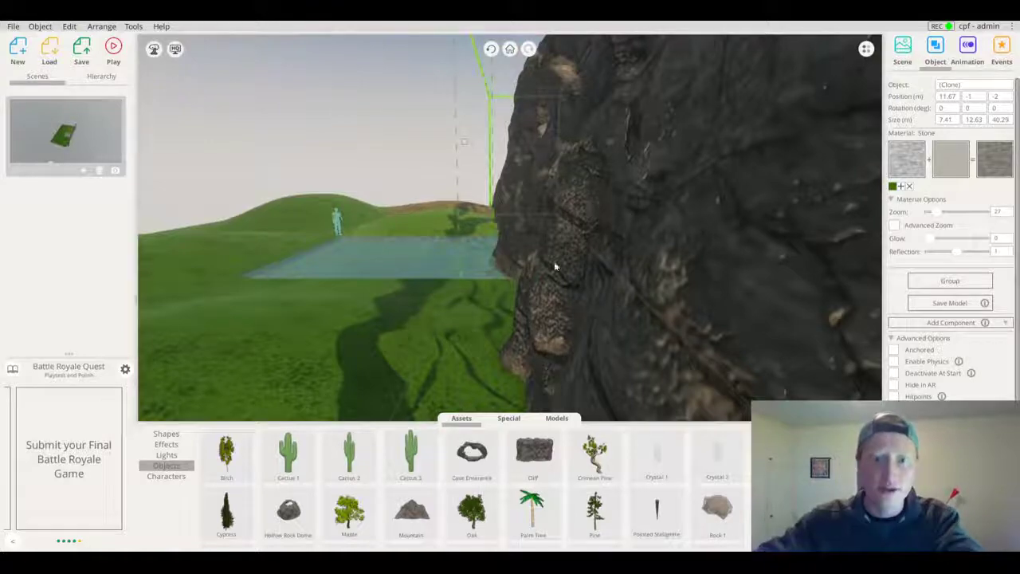
drag(576, 178, 534, 126)
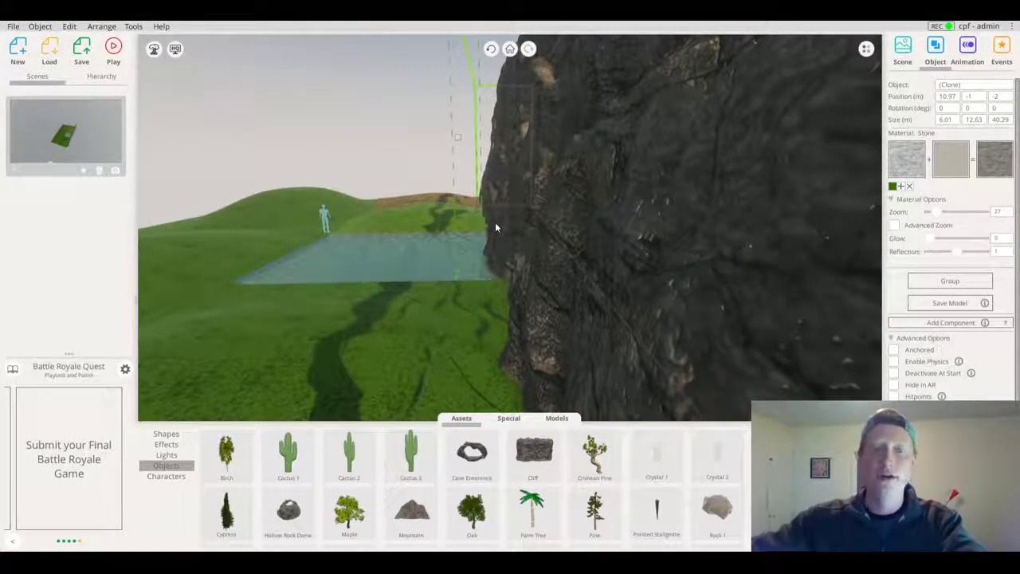
Move the two selected cliffs outward to an X position of about 11.3 m and deselect them
drag(522, 199, 551, 320)
drag(621, 309, 664, 331)
drag(456, 254, 608, 283)
scroll(565, 259, up, 3)
drag(463, 229, 498, 193)
scroll(676, 151, up, 1)
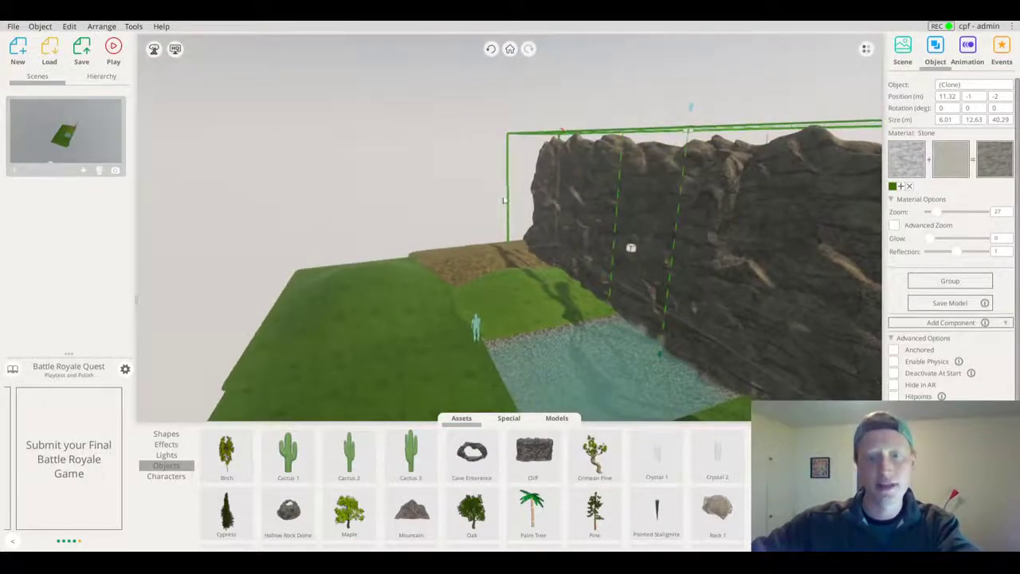
click(406, 191)
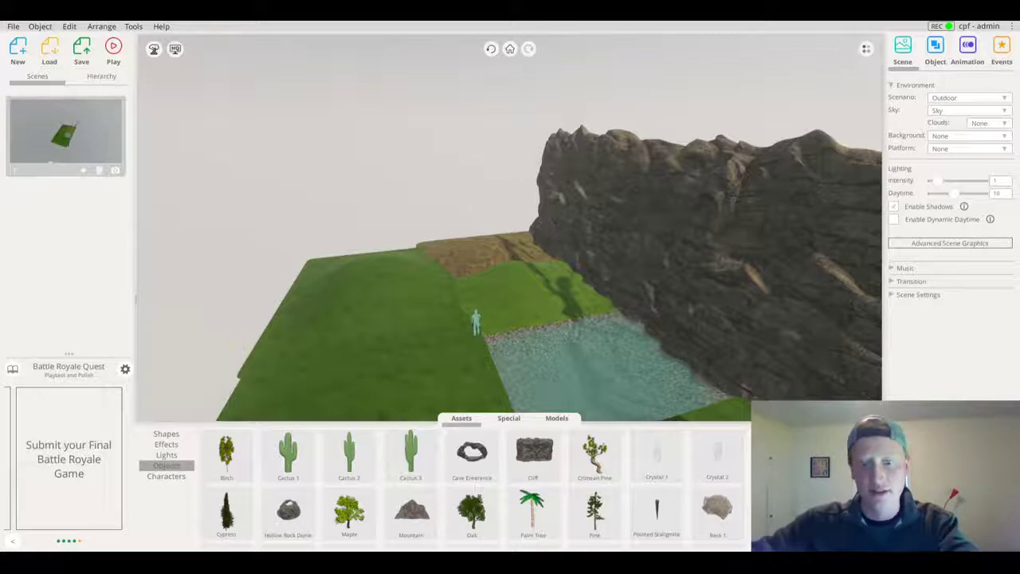
Line the back edge of the terrain with resized Rock 2 copies, extending outward from the end of the cliff
drag(704, 417, 523, 242)
drag(527, 199, 478, 281)
drag(445, 204, 443, 256)
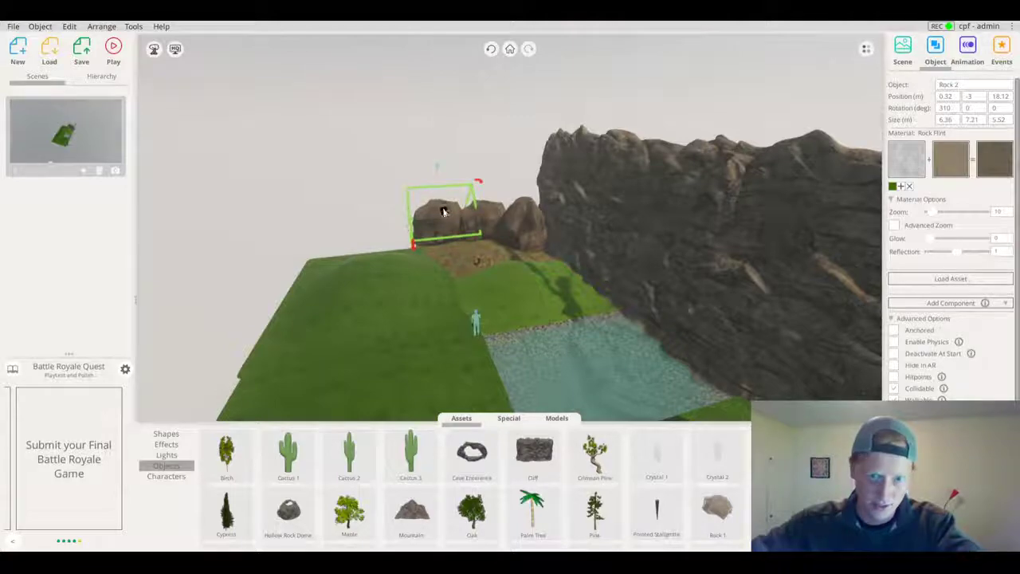
drag(440, 196, 432, 240)
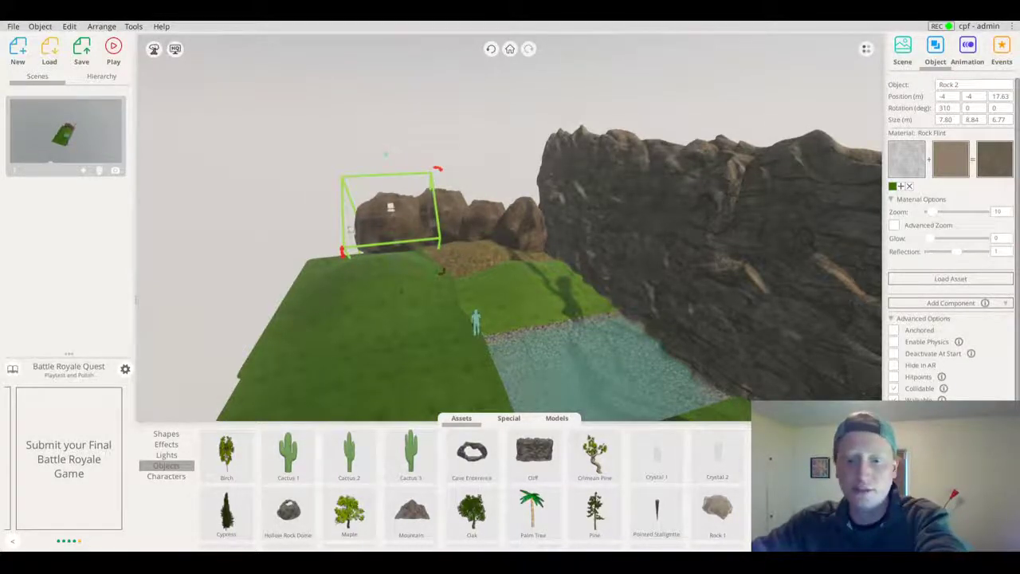
Replace the outermost Rock 2 with a rotated, enlarged Rock 6 measuring about 7.1 × 9 × 9.6 m
key(Delete)
scroll(423, 514, down, 2)
drag(335, 504, 407, 243)
drag(393, 203, 336, 238)
drag(386, 133, 388, 151)
drag(405, 223, 409, 214)
drag(442, 271, 442, 264)
Recolor the new Rock 6 to a lighter greyish brown
click(956, 173)
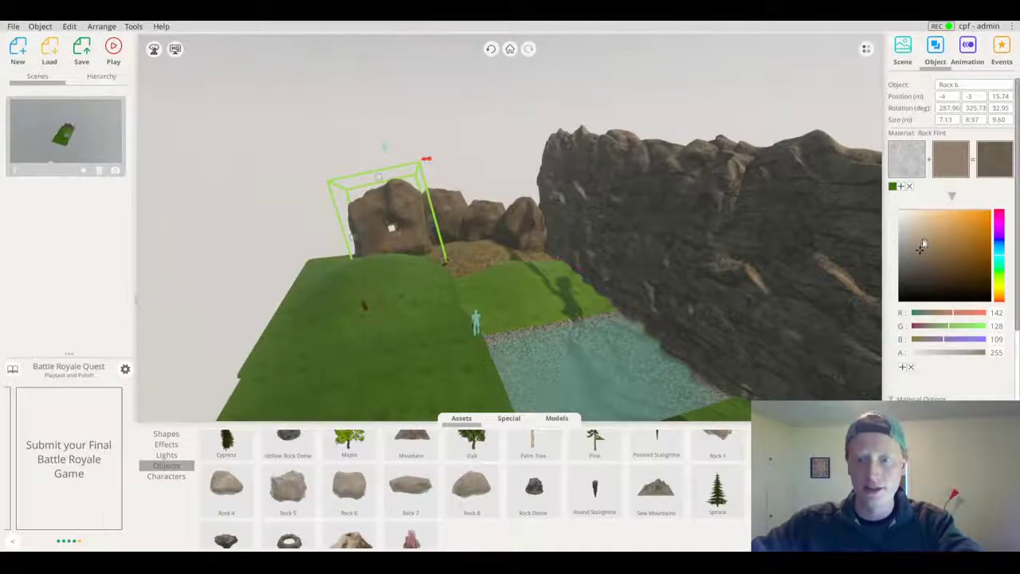
drag(937, 246, 939, 237)
click(404, 226)
Duplicate Rock 6 at the outer corner of the hill, rotate the copy and enlarge it to about 9.6 × 12 × 12.9 m
drag(353, 241, 348, 281)
drag(368, 163, 314, 165)
drag(400, 298, 388, 405)
drag(357, 249, 343, 244)
click(341, 243)
drag(316, 199, 308, 161)
Enlarge the orange Rock 2 at the back to about 11.2 × 12.7 × 9.7 m and shift it toward the cliff
right_drag(447, 200, 514, 207)
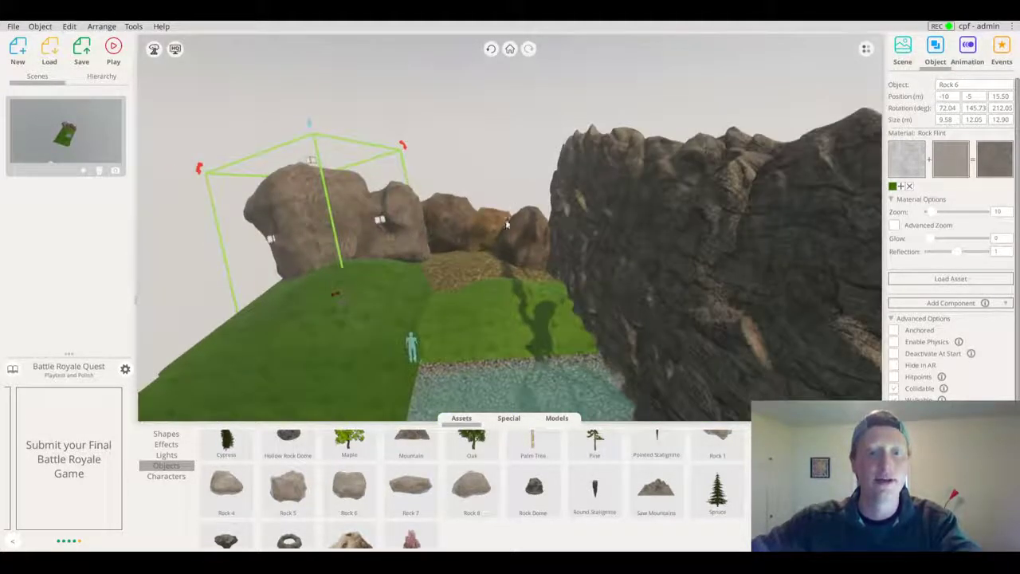
drag(490, 217, 517, 179)
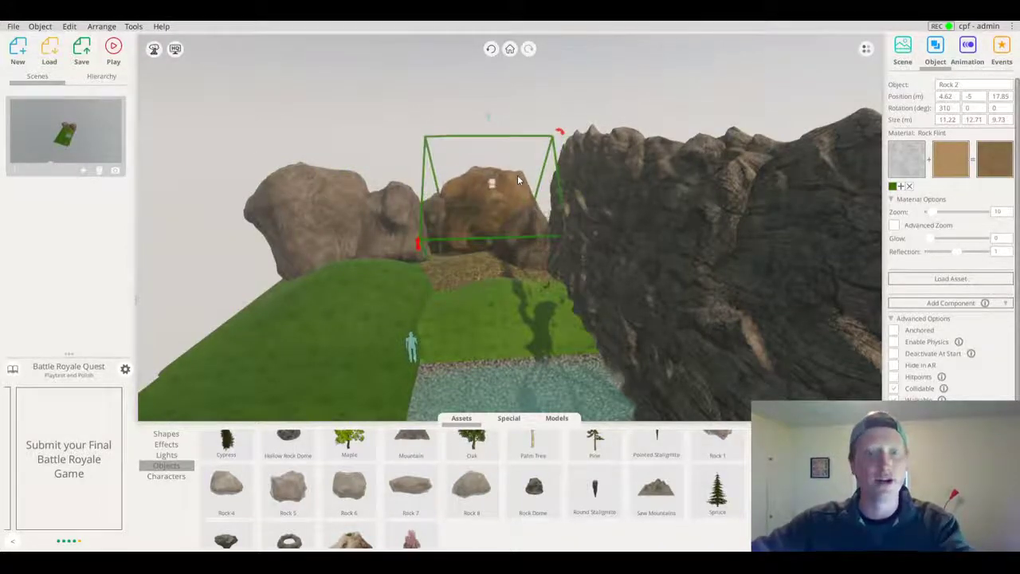
right_drag(517, 179, 575, 209)
scroll(576, 209, up, 4)
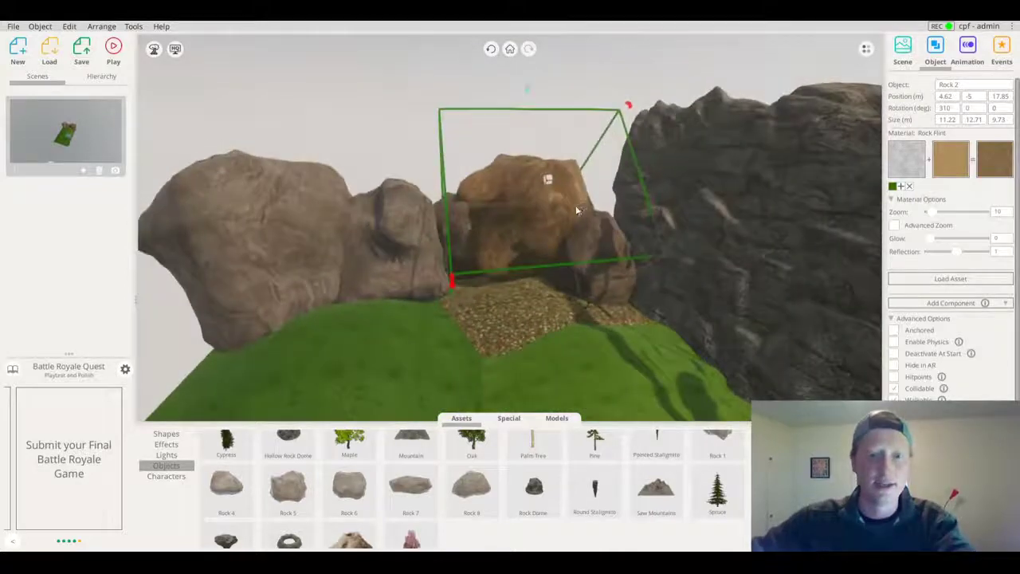
drag(548, 228, 551, 230)
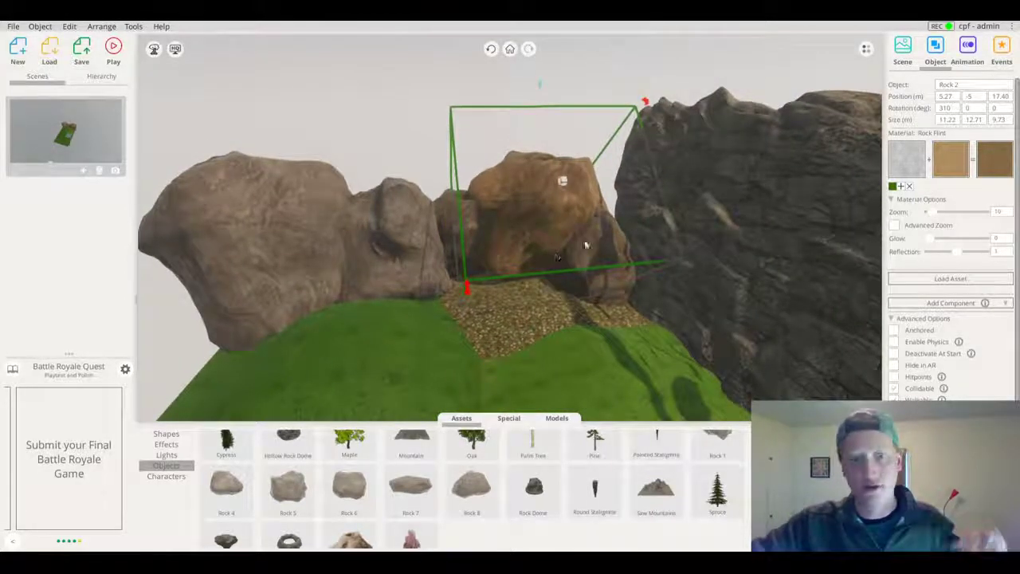
scroll(558, 219, up, 2)
Rotate the smaller Rock 6 and move it closer to the large rock on the hill
click(408, 250)
right_drag(408, 250, 330, 175)
click(524, 154)
scroll(479, 164, down, 3)
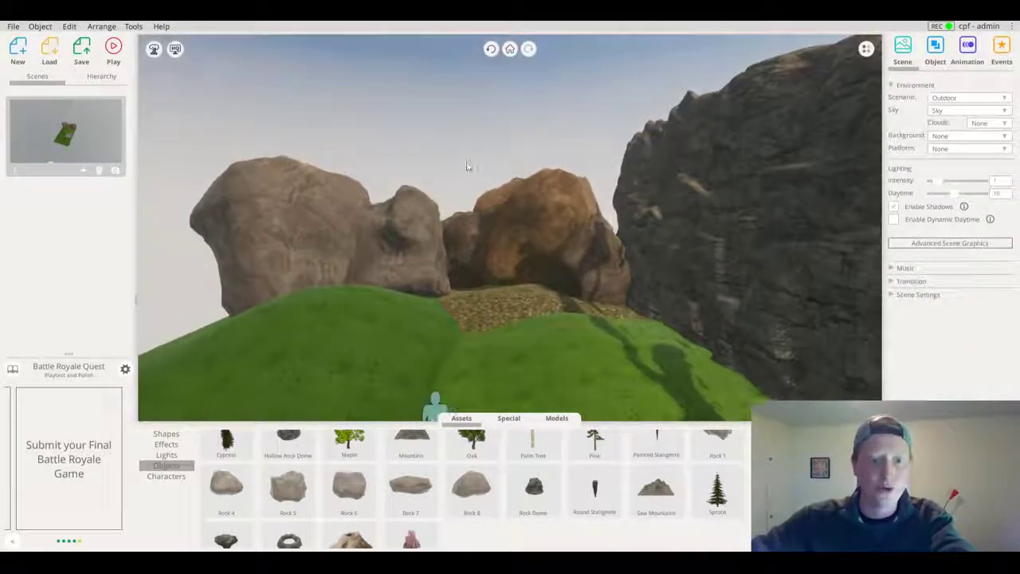
right_drag(478, 165, 800, 107)
drag(800, 107, 401, 216)
click(362, 265)
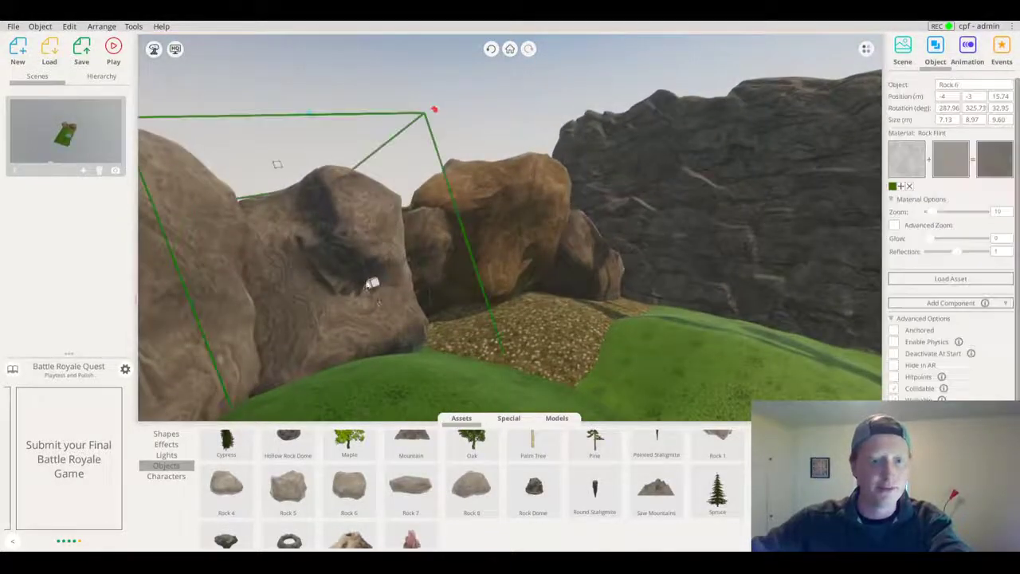
drag(434, 110, 331, 146)
drag(396, 273, 312, 298)
click(523, 120)
click(424, 253)
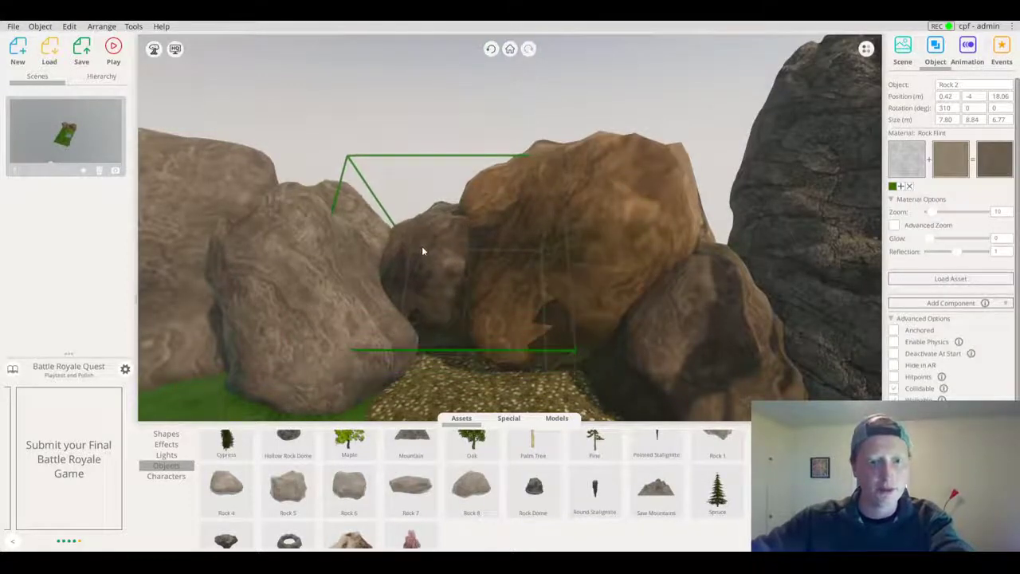
click(509, 118)
scroll(503, 263, down, 6)
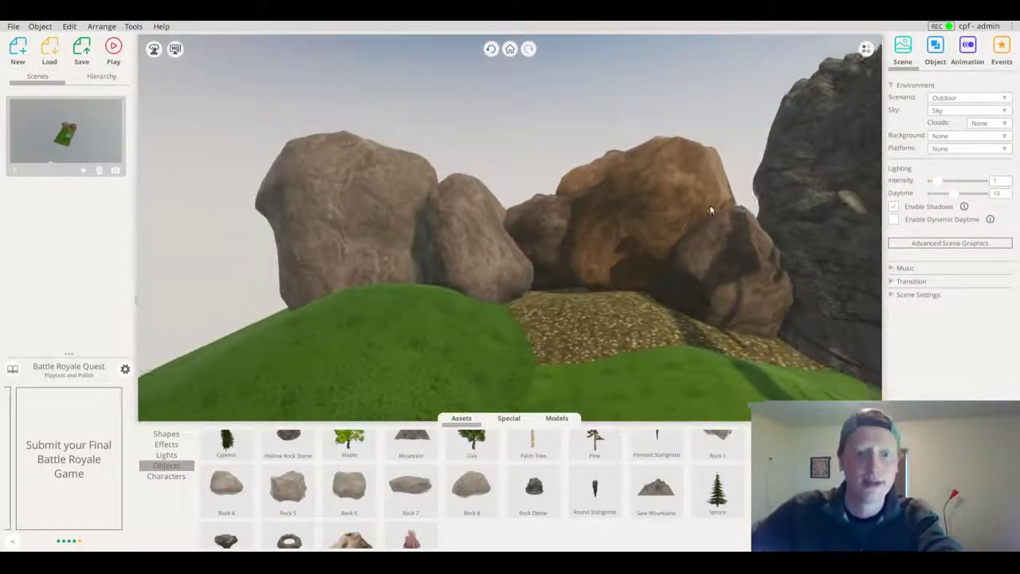
Darken the color of the large Rock 6 at the outer corner of the hill
click(368, 199)
click(952, 159)
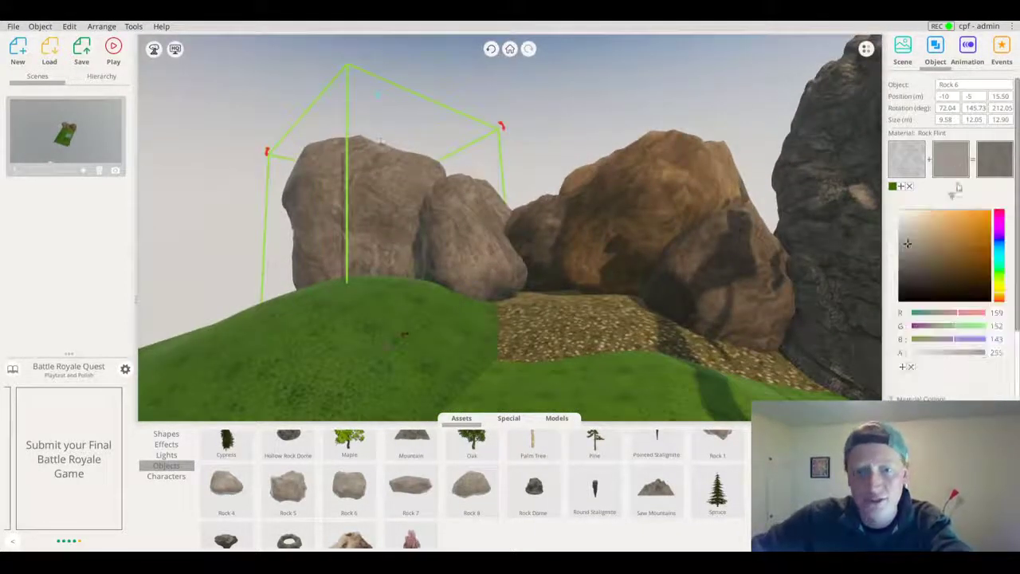
click(908, 256)
click(583, 139)
scroll(584, 144, down, 5)
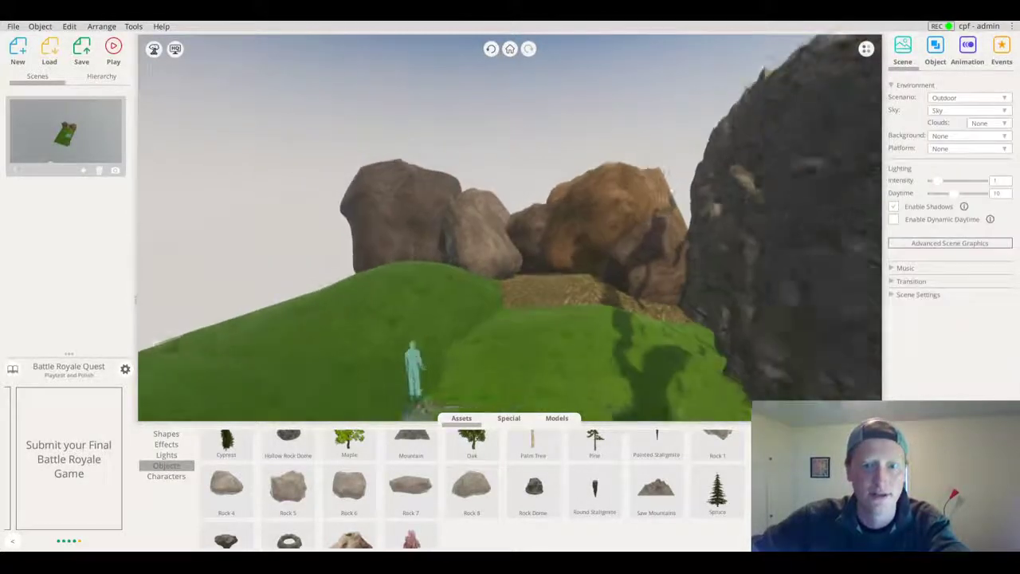
Place a Saw Mountains asset along the open long side of the hills, about 29 × 18.3 × 54 m
click(609, 218)
drag(717, 119, 502, 274)
click(462, 118)
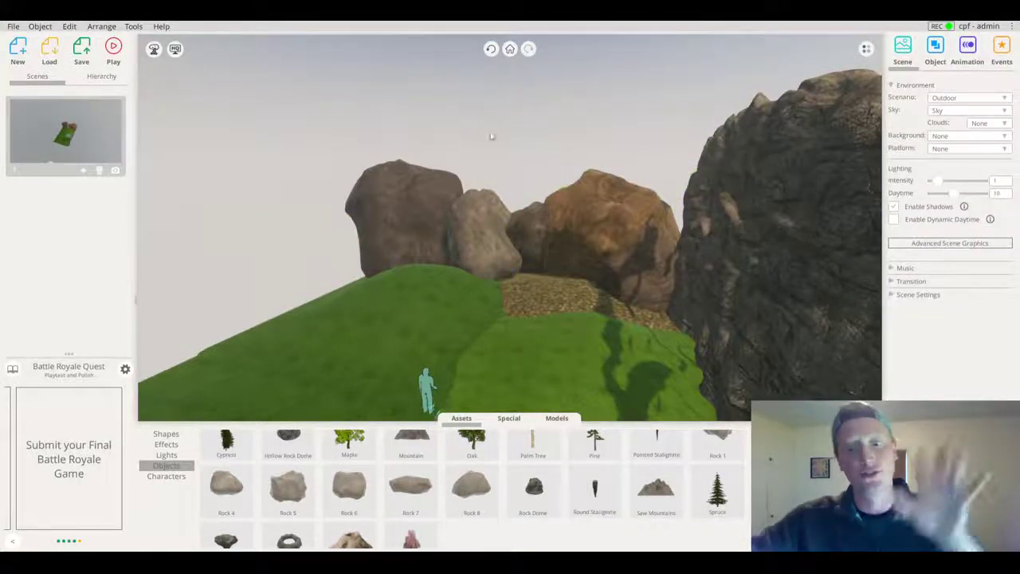
drag(498, 229, 597, 224)
scroll(553, 235, down, 3)
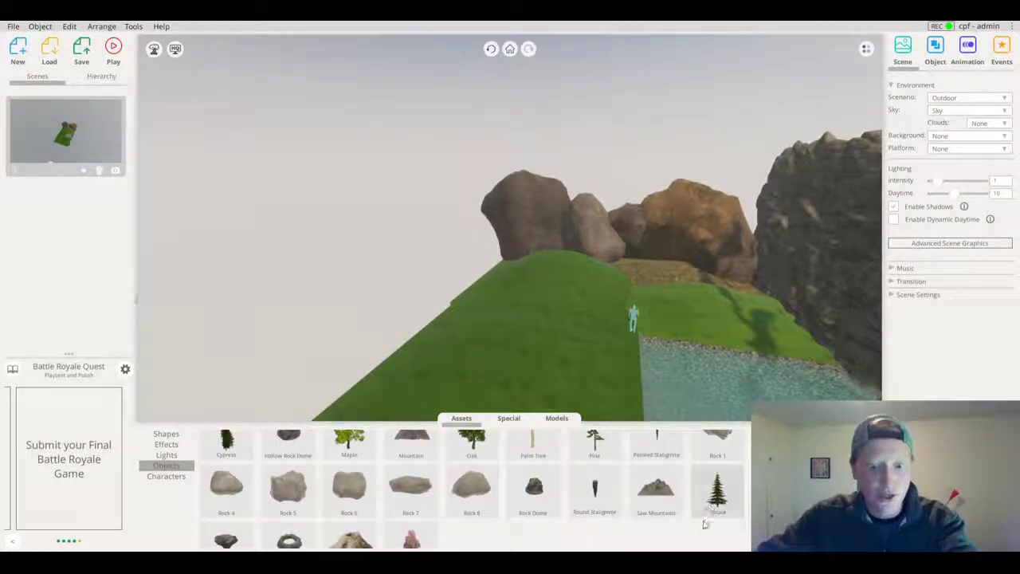
drag(658, 503, 216, 260)
scroll(486, 338, down, 5)
drag(485, 191, 336, 195)
drag(314, 246, 342, 252)
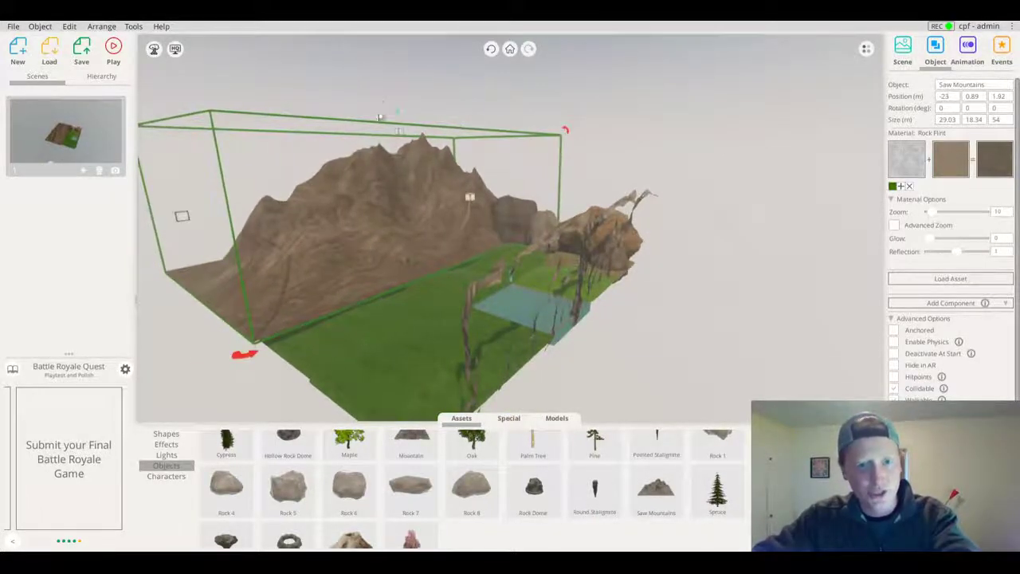
Lower the Saw Mountains to a height position of -1 m and narrow them to about 10.5 m
drag(400, 117, 401, 127)
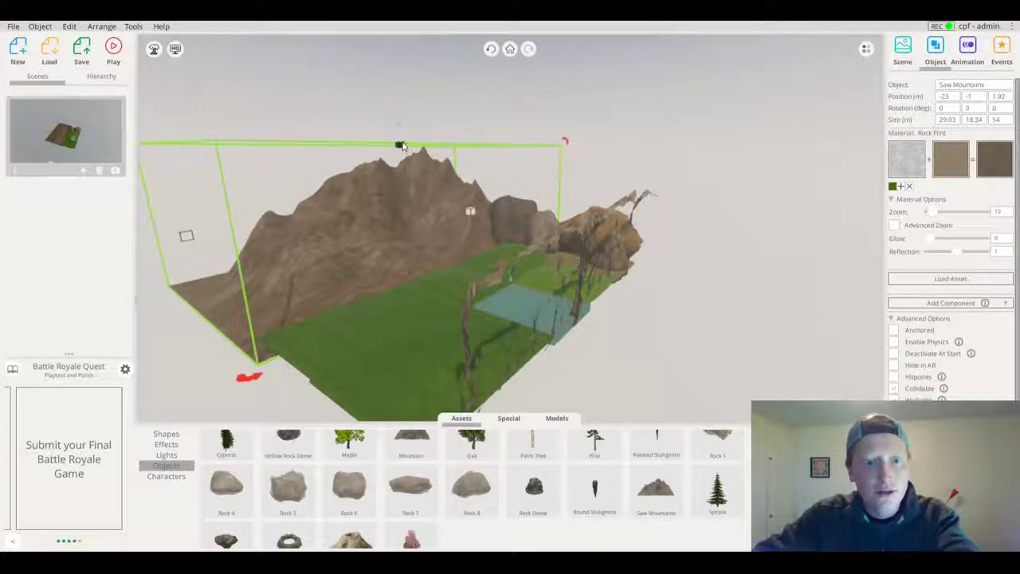
drag(350, 196, 377, 206)
drag(376, 318, 576, 268)
scroll(578, 269, up, 4)
right_drag(578, 271, 491, 353)
scroll(268, 241, down, 4)
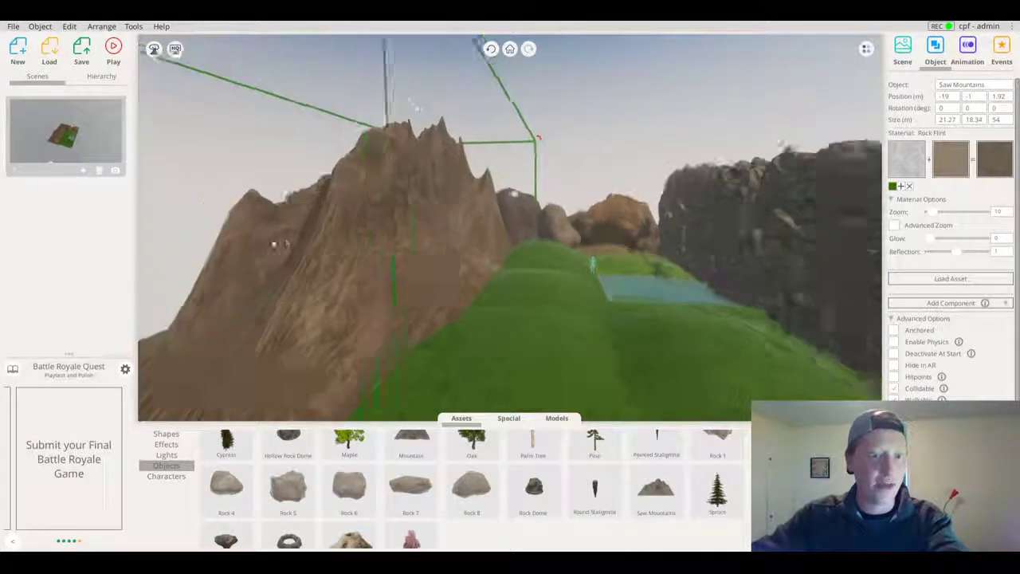
drag(357, 202, 430, 211)
right_drag(413, 246, 455, 255)
scroll(441, 233, up, 4)
right_drag(517, 207, 503, 222)
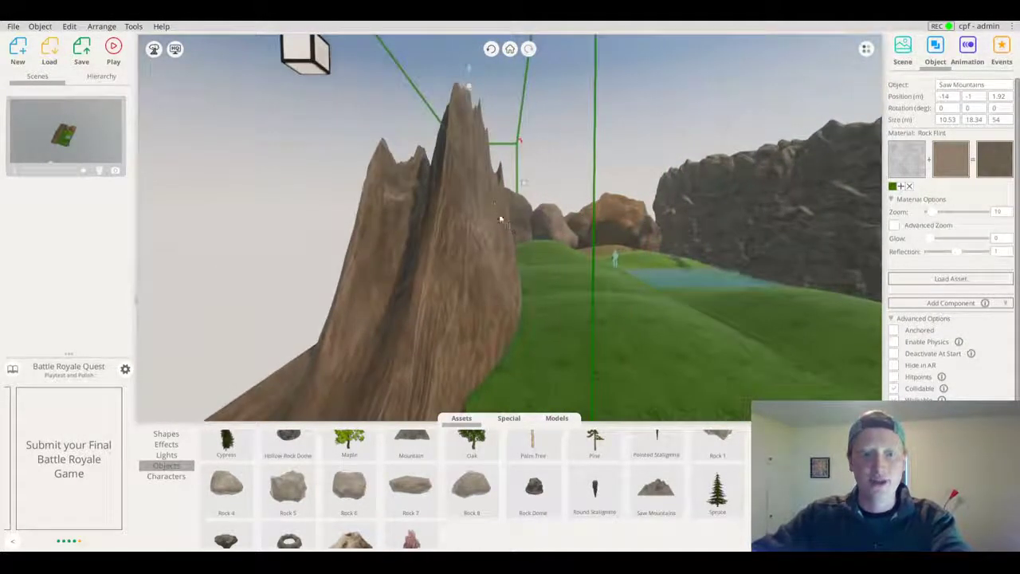
Set the Saw Mountains' material zoom to 20 and make an overlapping copy of them about 19.7 m high
right_drag(626, 235, 494, 354)
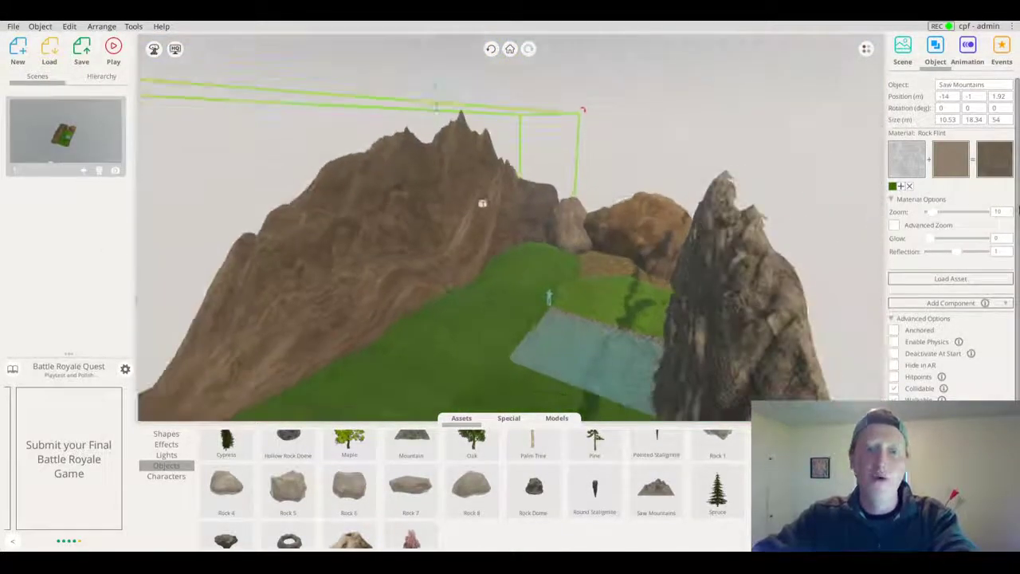
click(934, 213)
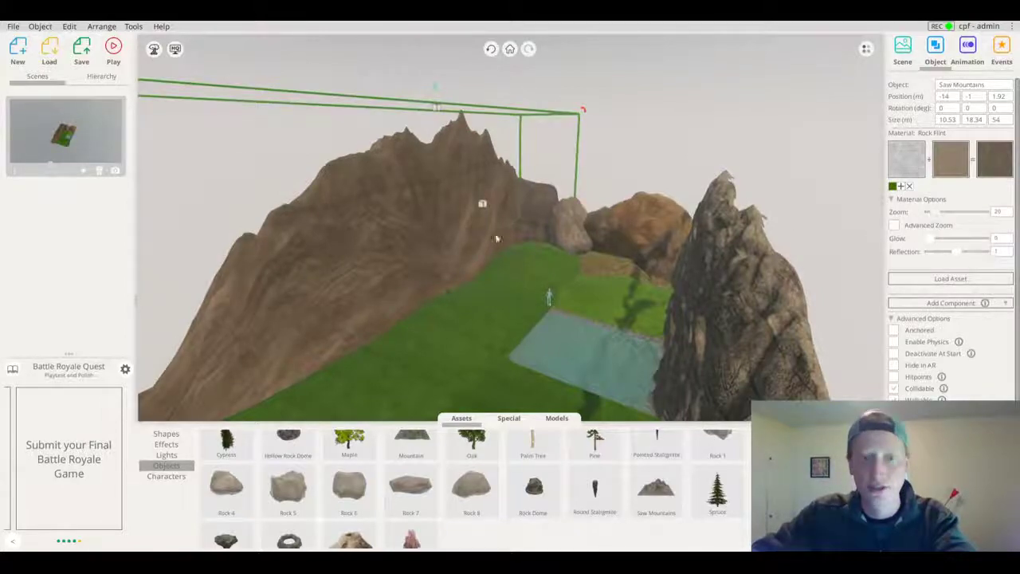
drag(382, 238, 420, 275)
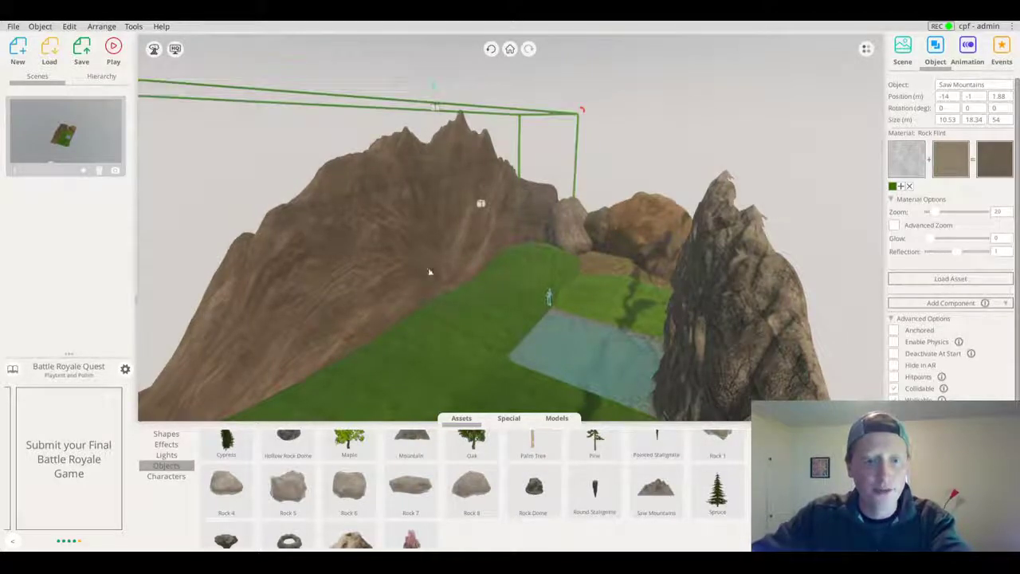
drag(436, 103, 437, 99)
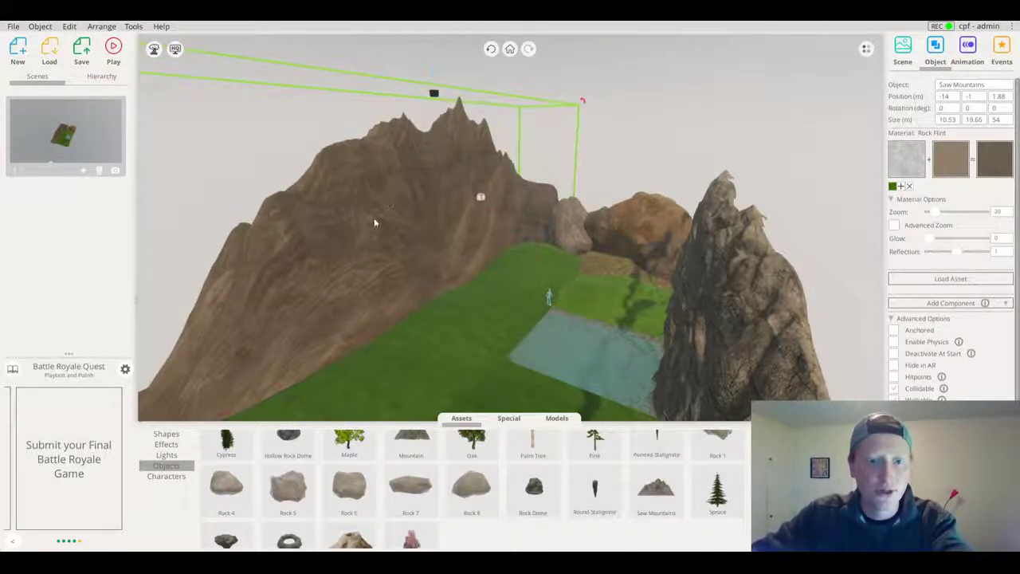
Search all materials for "snow" and apply Snow with Marks to the taller Saw Mountains copy
click(923, 162)
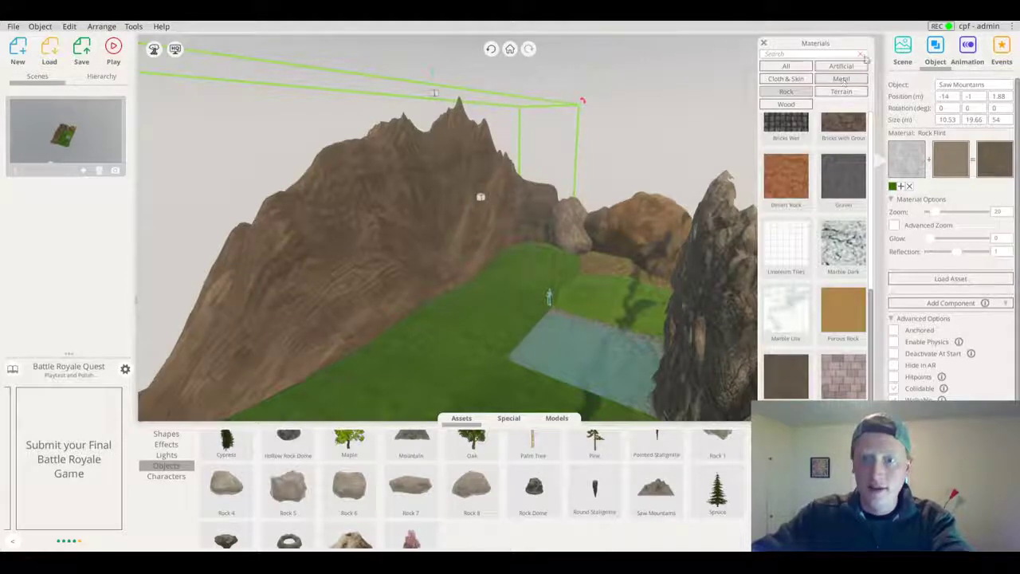
click(793, 63)
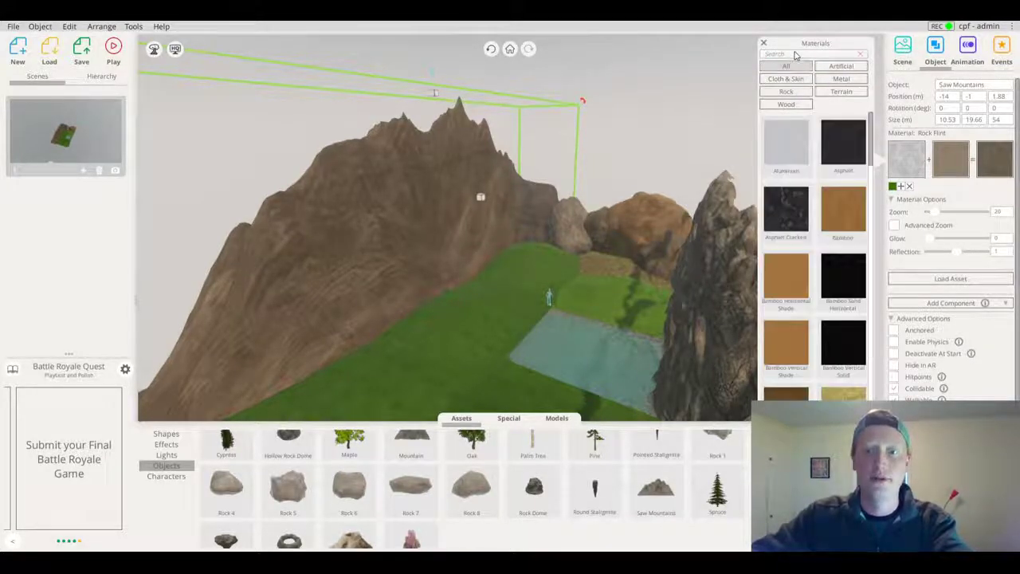
click(792, 54)
text(snow)
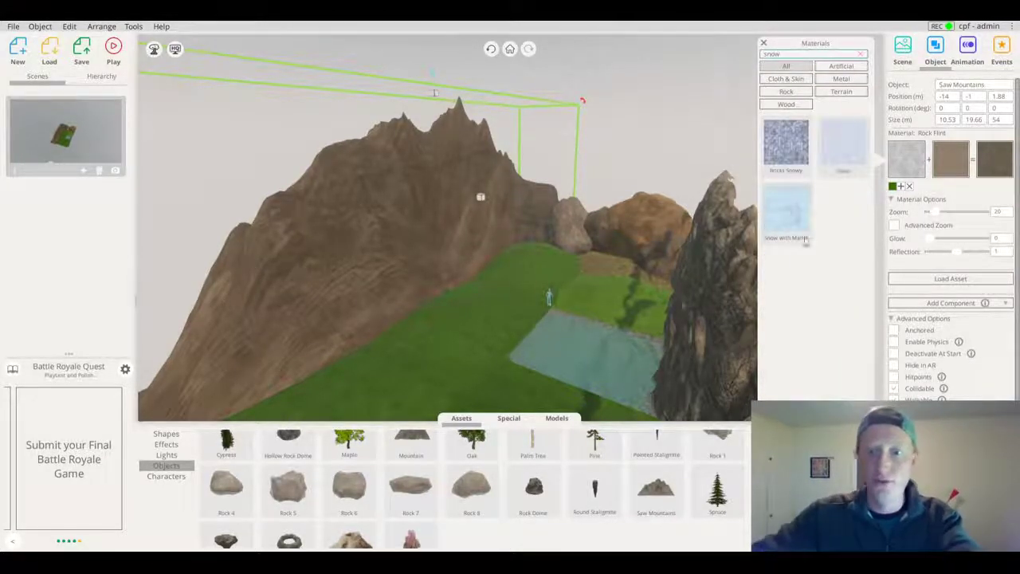
click(785, 231)
right_drag(485, 227, 628, 140)
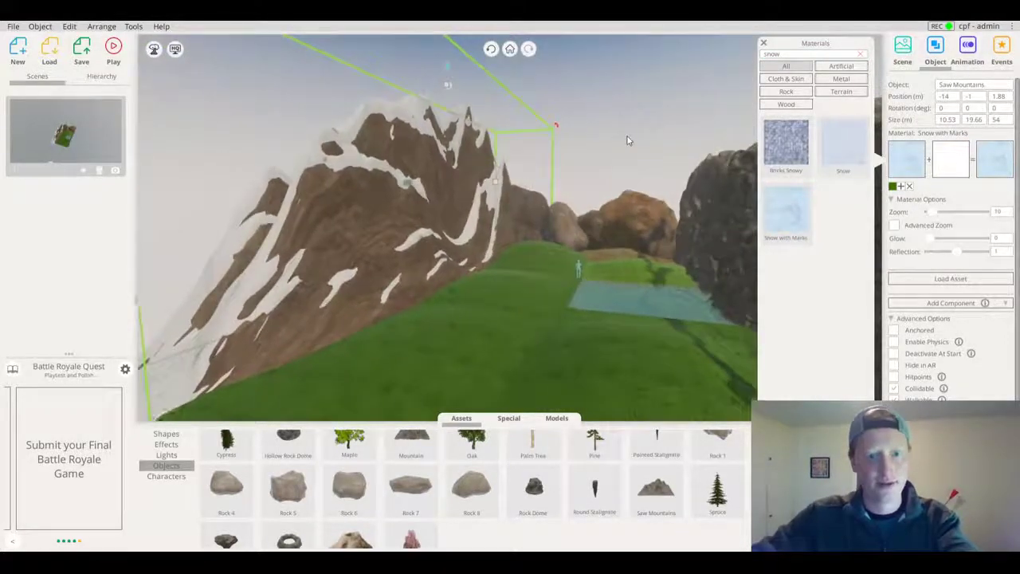
scroll(533, 219, up, 6)
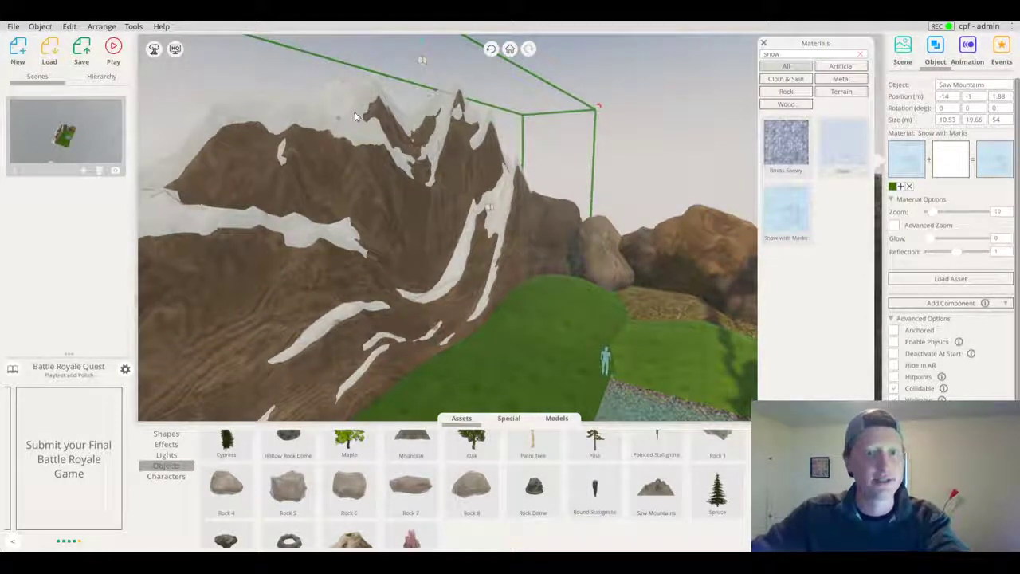
right_drag(409, 224, 398, 235)
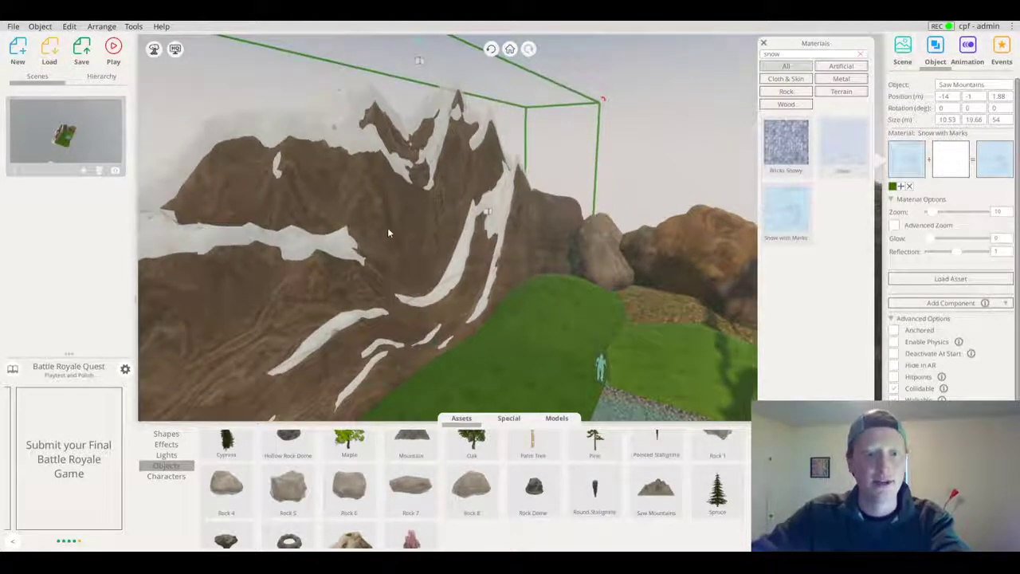
right_drag(357, 264, 396, 243)
Select both overlapping Saw Mountains and stretch them together to about 30.3 m high and 61.3 m long
click(682, 170)
right_drag(557, 151, 661, 169)
right_drag(542, 239, 468, 252)
drag(468, 252, 425, 273)
right_drag(424, 273, 425, 295)
drag(282, 119, 443, 244)
scroll(443, 244, down, 5)
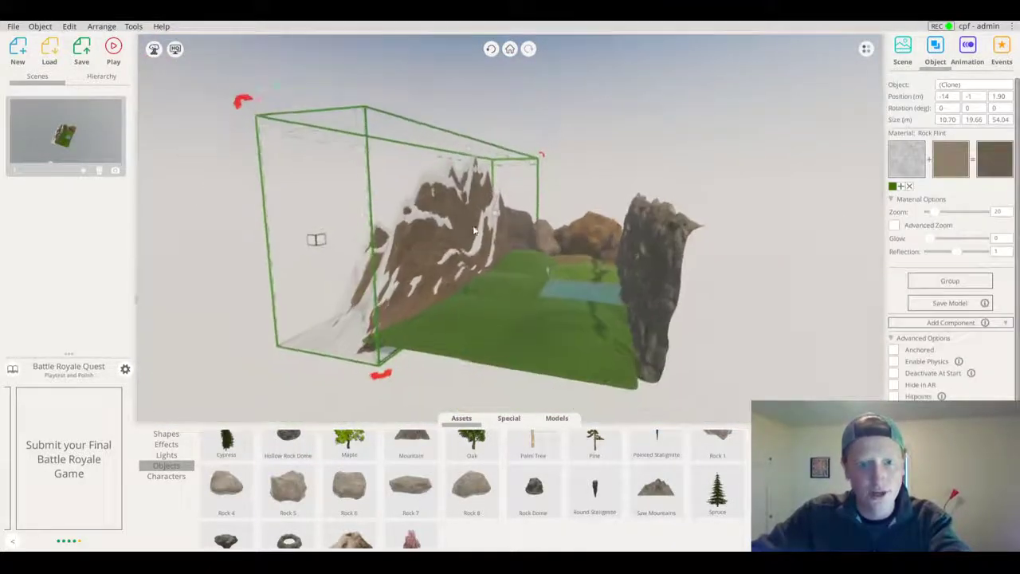
right_drag(470, 267, 733, 270)
drag(469, 148, 480, 116)
right_drag(398, 239, 231, 252)
drag(252, 247, 155, 269)
drag(426, 114, 435, 70)
Examine the enlarged snowy mountains and the open end of the scene from several angles
right_drag(436, 234, 755, 98)
drag(598, 276, 504, 227)
click(769, 268)
drag(770, 267, 473, 284)
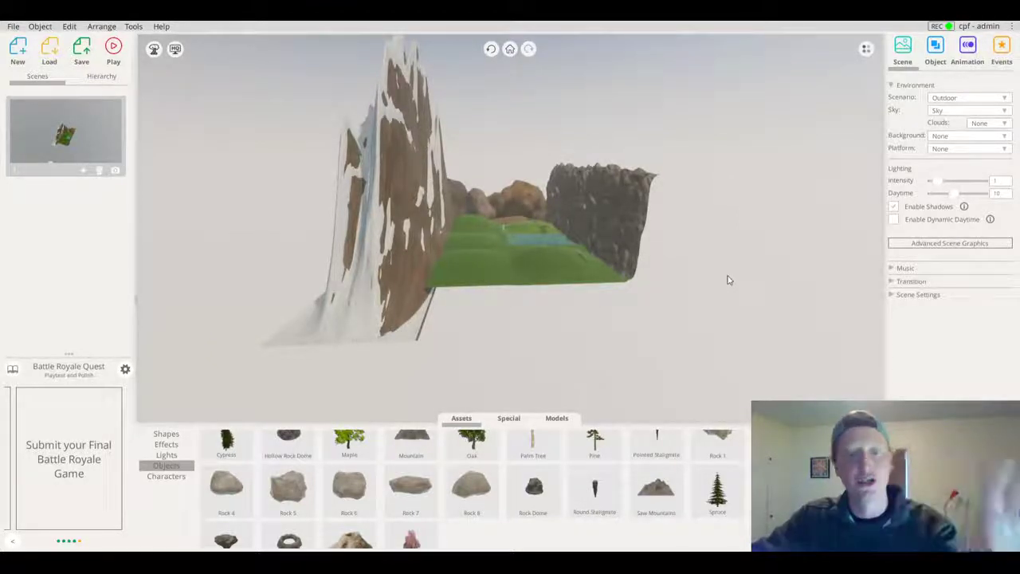
drag(460, 287, 480, 290)
drag(542, 297, 618, 341)
click(375, 138)
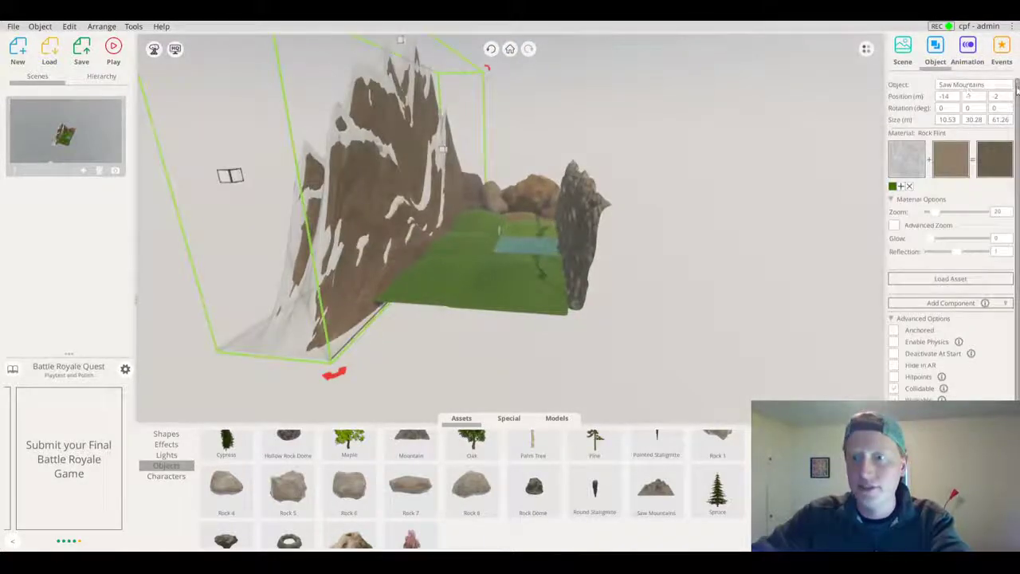
click(763, 308)
Place a Mountain asset at the open end of the scene, lower it to -1 m and make it 14 m high
scroll(444, 510, down, 1)
scroll(444, 510, up, 3)
drag(422, 438, 481, 303)
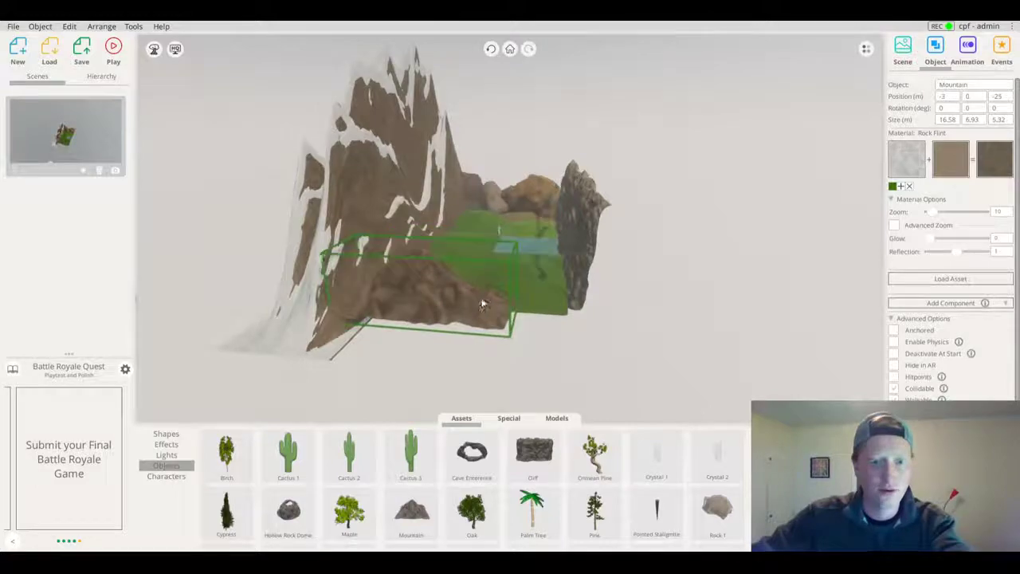
drag(425, 233, 422, 259)
drag(430, 216, 425, 151)
drag(518, 267, 179, 426)
scroll(478, 275, up, 2)
Widen the Mountain to about 32.9 m across the gap between the cliff and the snowy mountains
drag(478, 275, 1, 319)
drag(637, 310, 384, 237)
right_drag(384, 238, 528, 234)
click(306, 312)
drag(425, 232, 467, 220)
click(549, 239)
right_drag(574, 243, 534, 239)
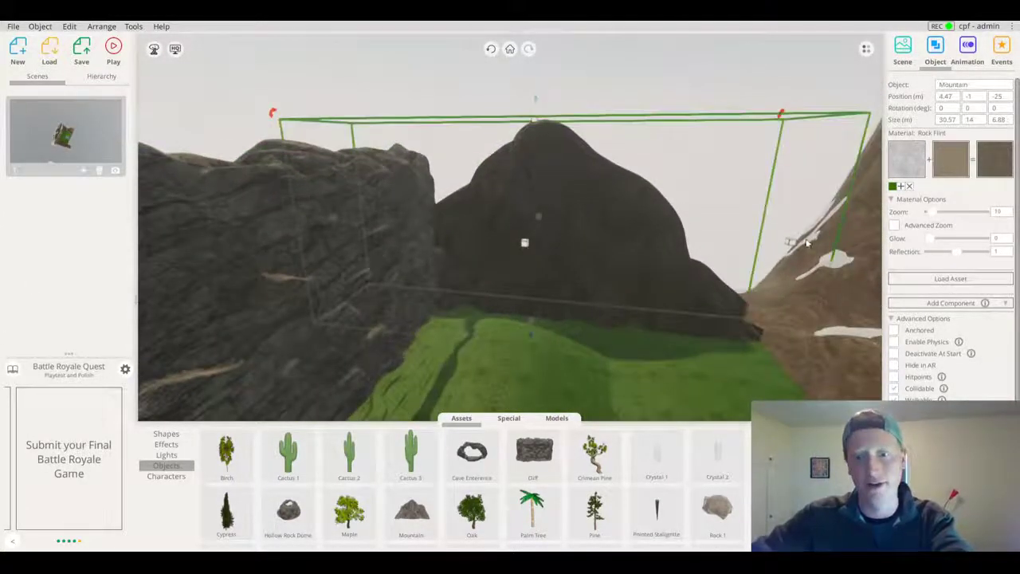
drag(793, 239, 846, 254)
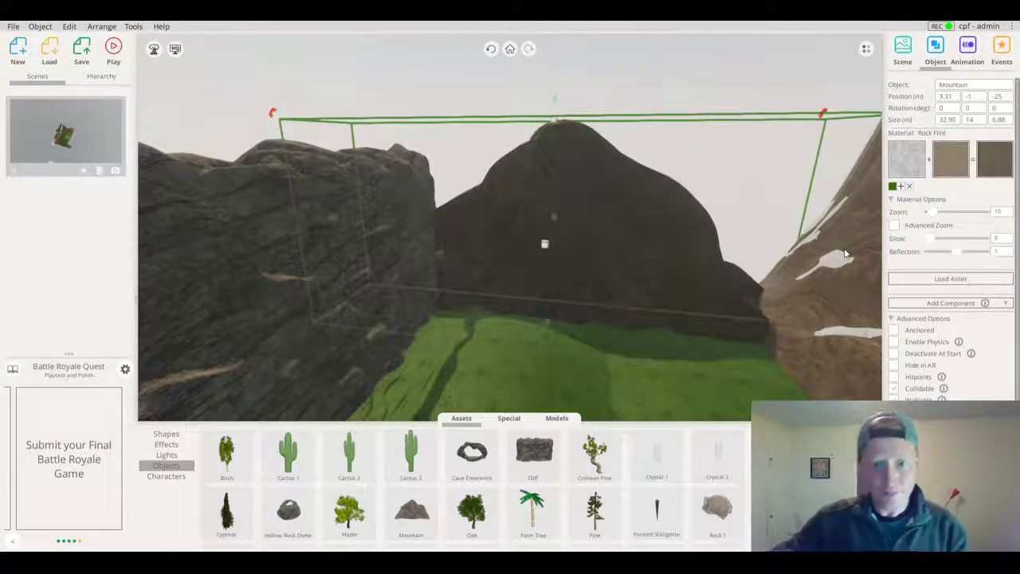
Lower the Mountain to -3 m and enlarge it to about 43.8 m wide and 20.8 m high
drag(555, 120, 544, 320)
scroll(607, 144, down, 4)
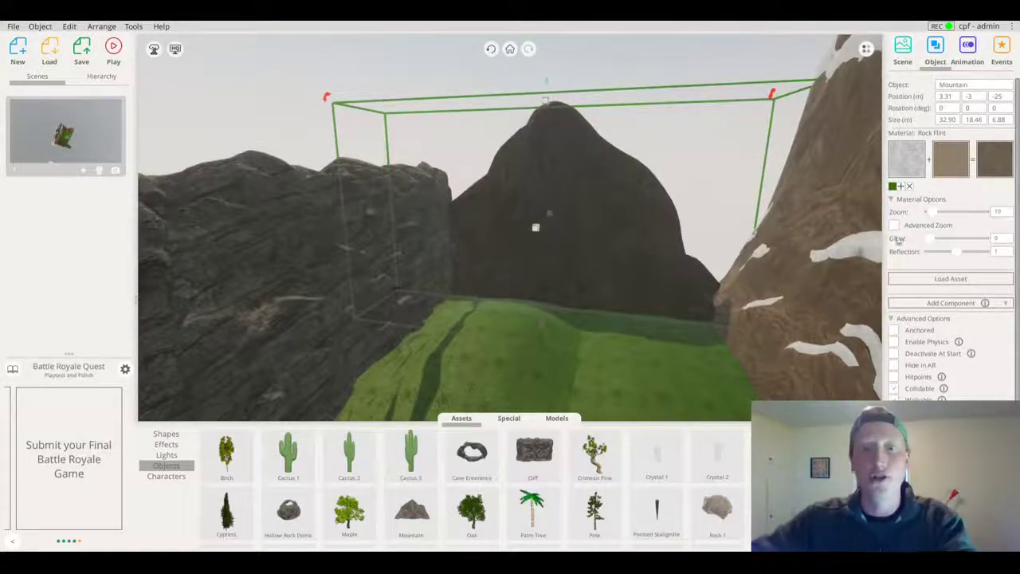
mouse_move(770, 228)
mouse_down()
mouse_move(804, 226)
mouse_move(789, 228)
mouse_up()
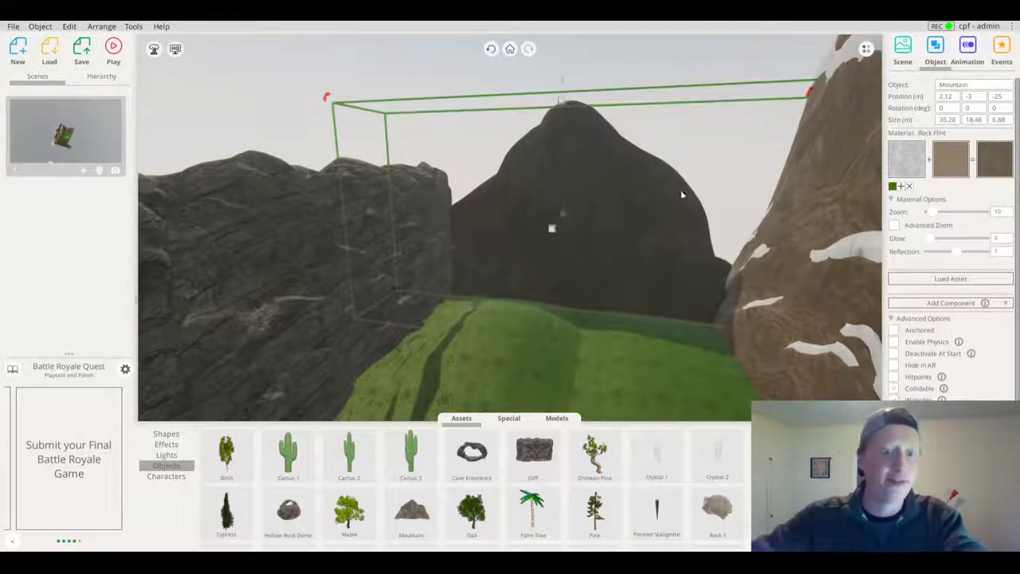
right_drag(602, 179, 764, 210)
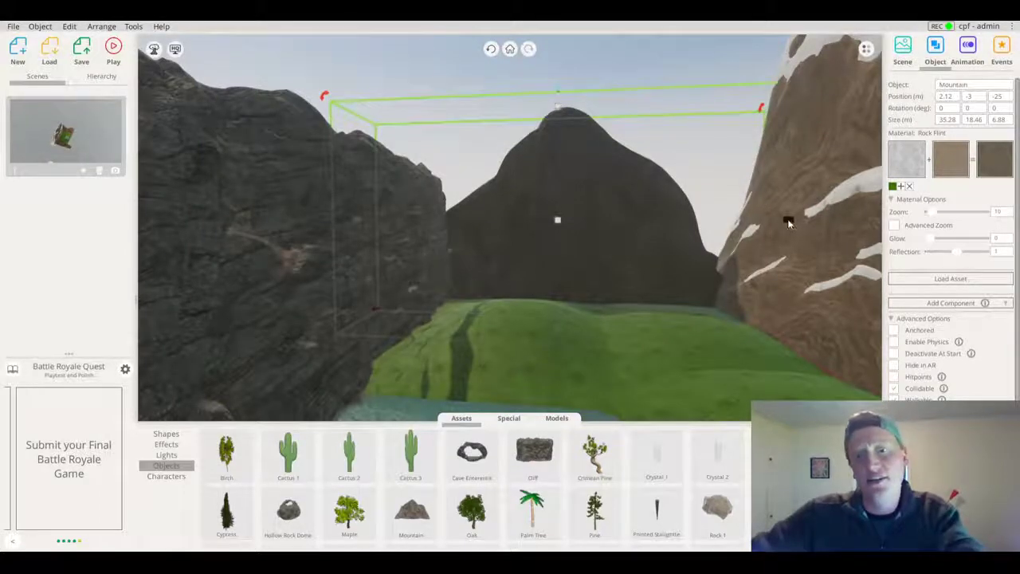
drag(789, 220, 853, 221)
right_drag(646, 235, 432, 182)
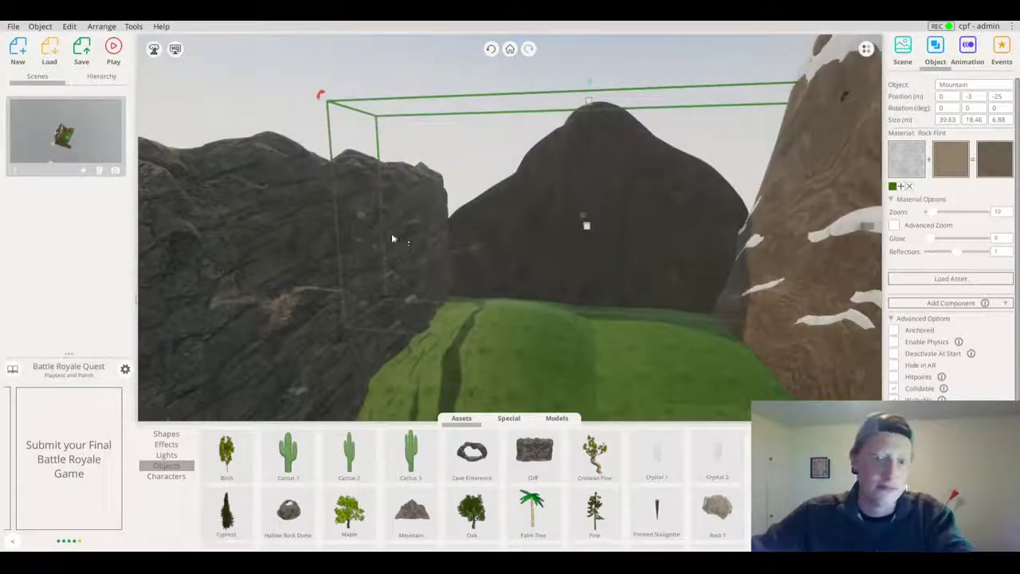
drag(358, 220, 320, 213)
drag(564, 105, 567, 71)
right_drag(760, 331, 2, 405)
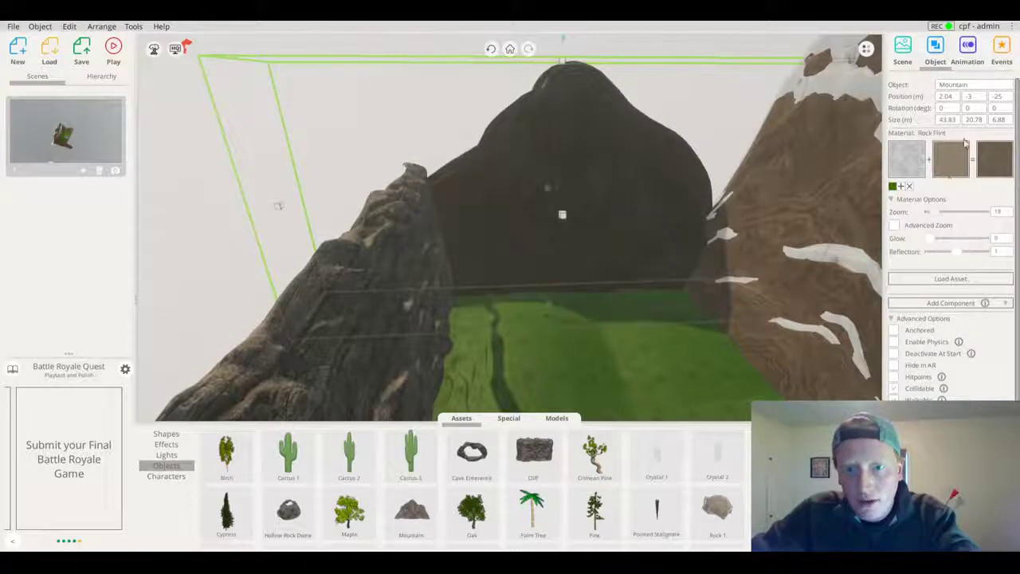
Save the cliff's Stone material as a reusable swatch and apply it to the Mountain
click(951, 165)
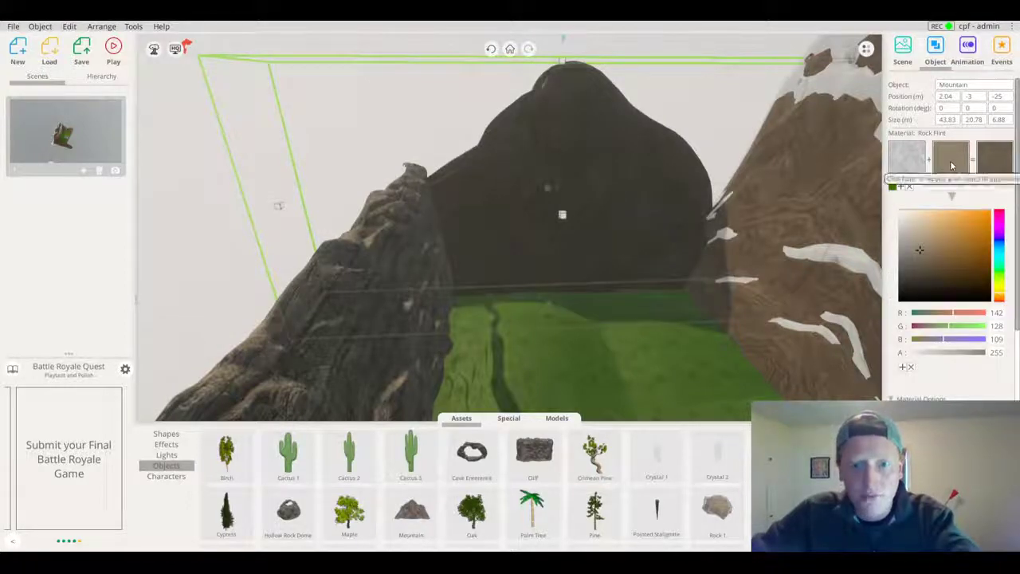
click(337, 351)
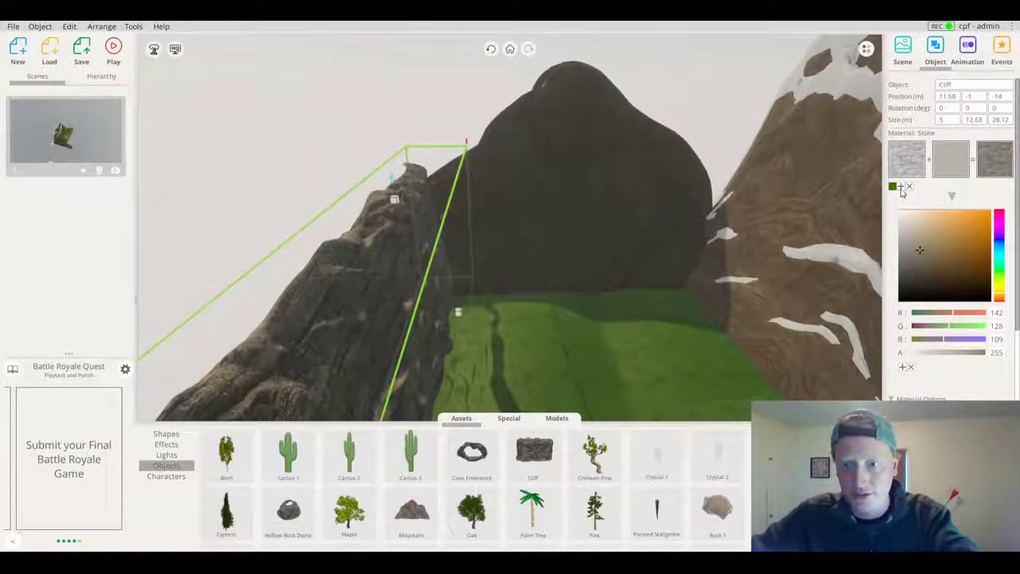
click(634, 194)
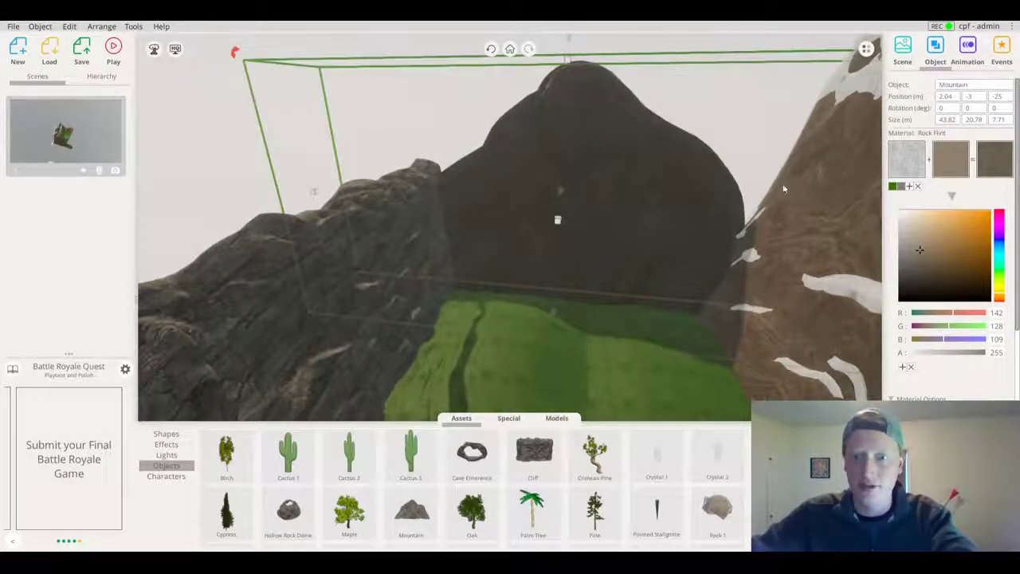
click(900, 188)
Tint the Mountain's Stone material a lighter tan, RGB 168, 152, 130
middle_drag(600, 353, 531, 175)
click(914, 249)
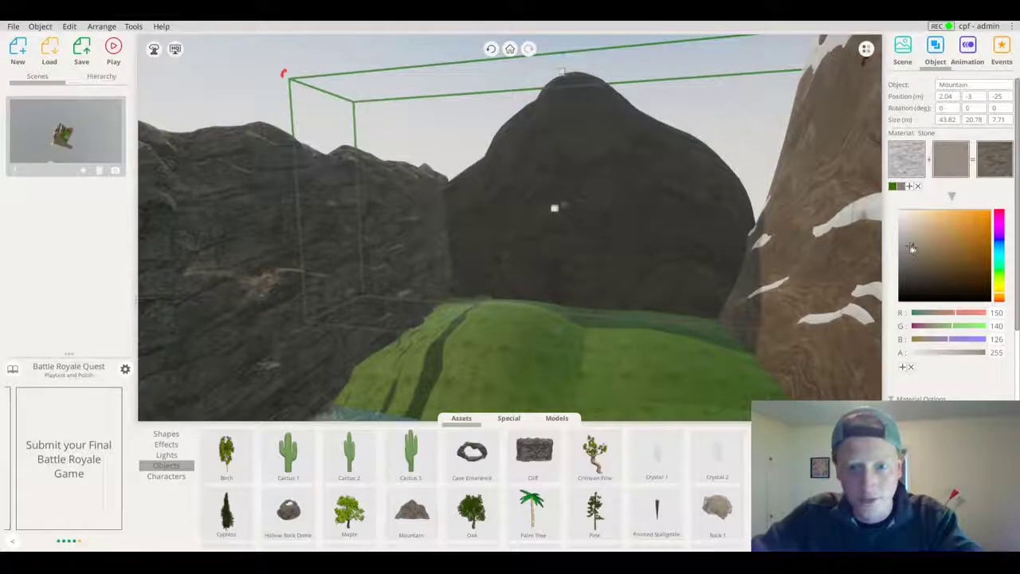
drag(921, 245, 916, 237)
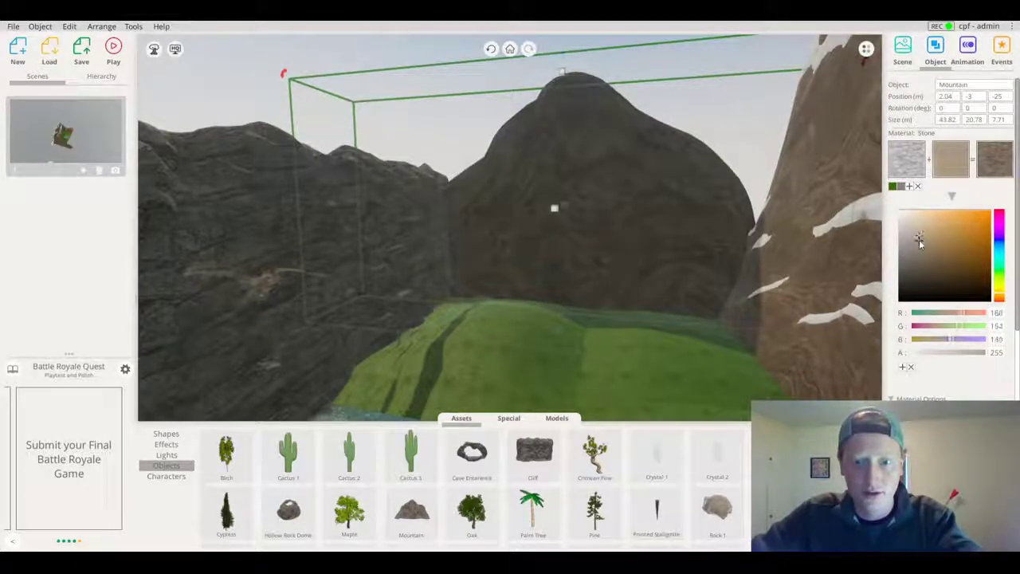
middle_drag(342, 207, 382, 291)
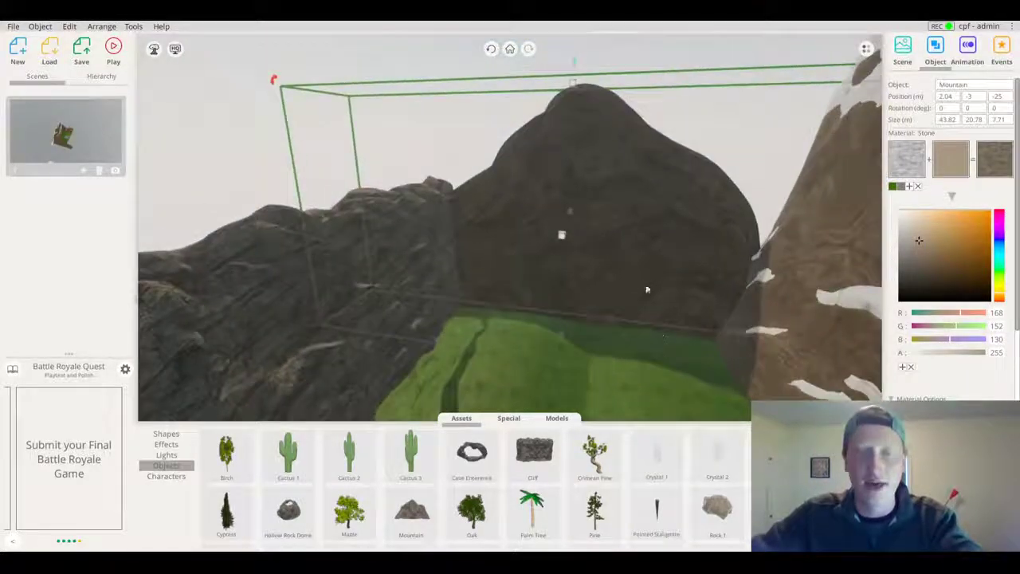
Duplicate the Mountain, shrink the copy to about 42.1 × 19.9 × 7.4 m and apply the Snow material to it
click(611, 262)
drag(612, 262, 562, 332)
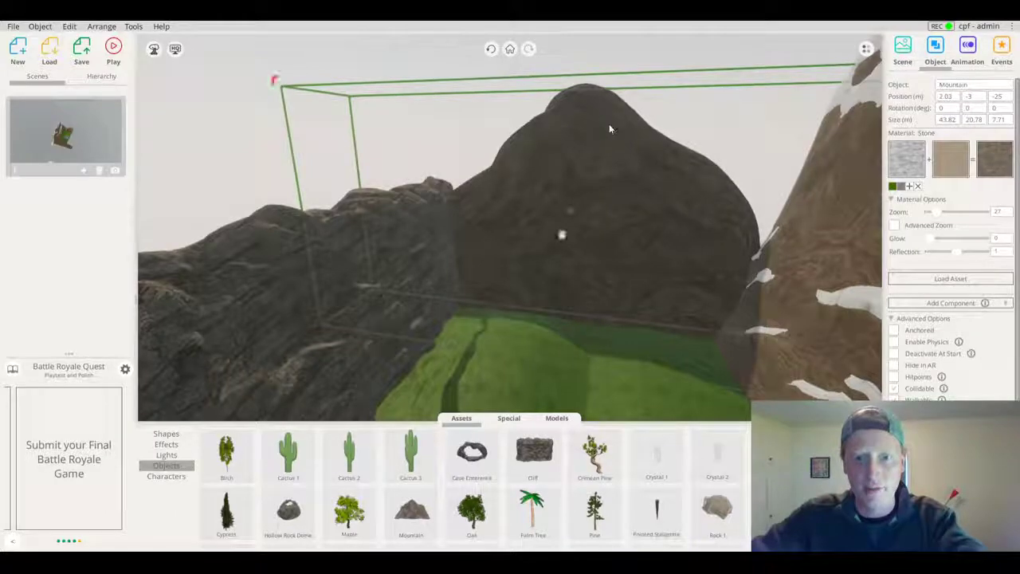
drag(572, 90, 612, 141)
click(898, 162)
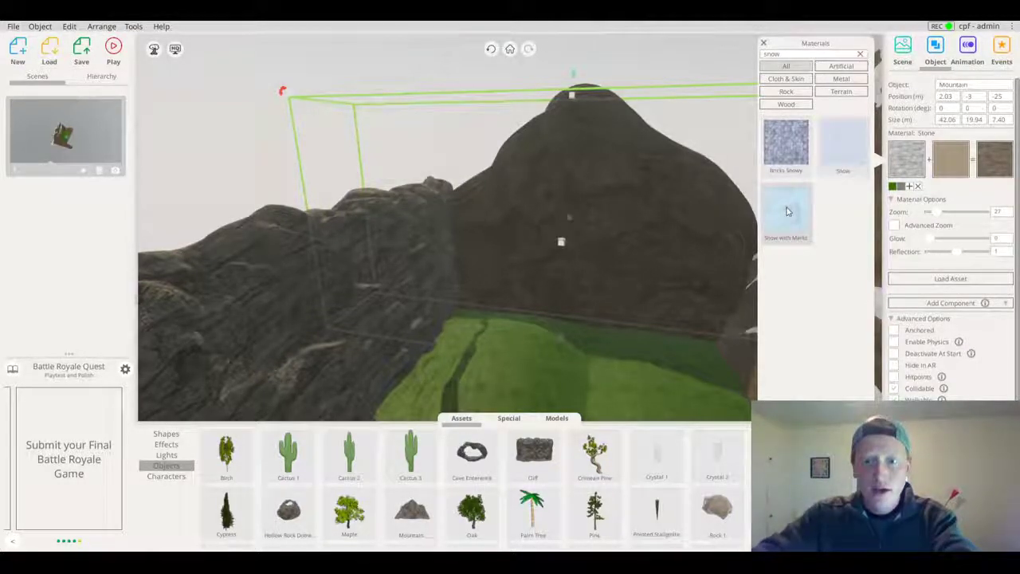
click(847, 152)
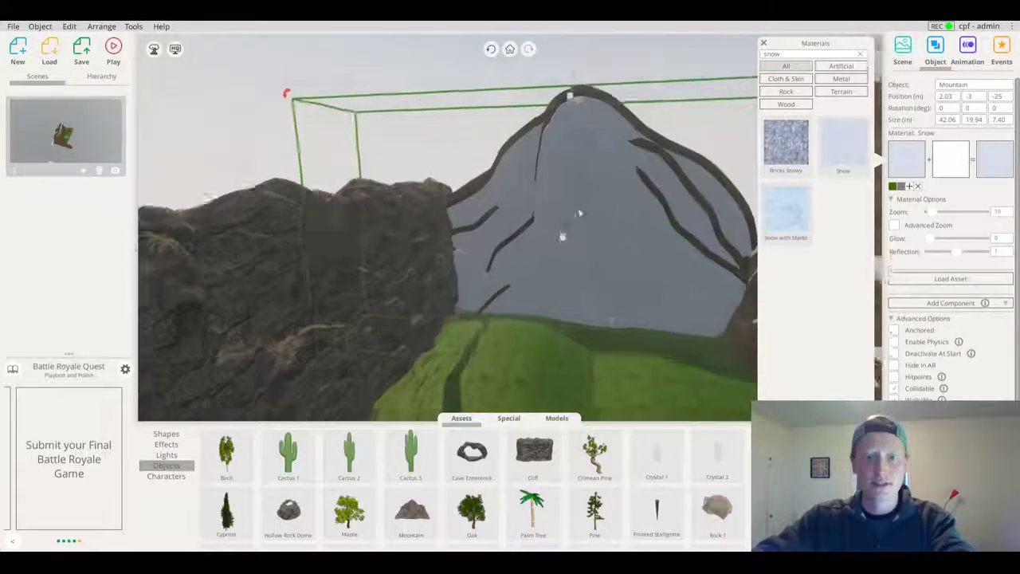
Reduce the snow Mountain's height to about 17.7 m and raise it to -1 m so it intersects the stone Mountain
click(593, 225)
drag(575, 76, 598, 132)
drag(634, 219, 633, 216)
drag(576, 101, 572, 75)
drag(563, 302, 566, 311)
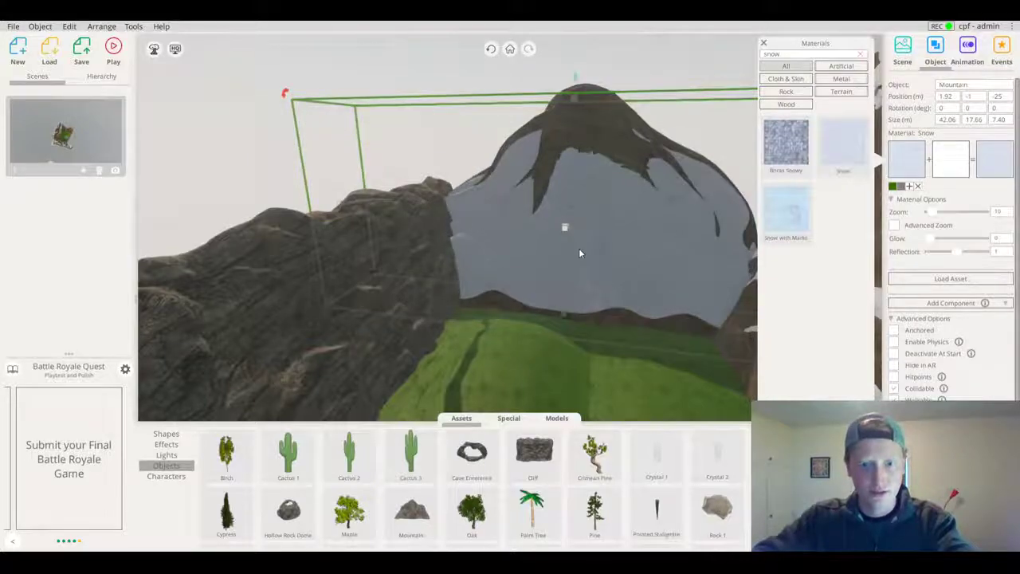
drag(583, 249, 582, 248)
Select the stone and snow mountains together and enlarge them upward across the gap beside the snowy mountains
right_drag(635, 239, 600, 189)
right_drag(516, 181, 510, 143)
shift+click(388, 117)
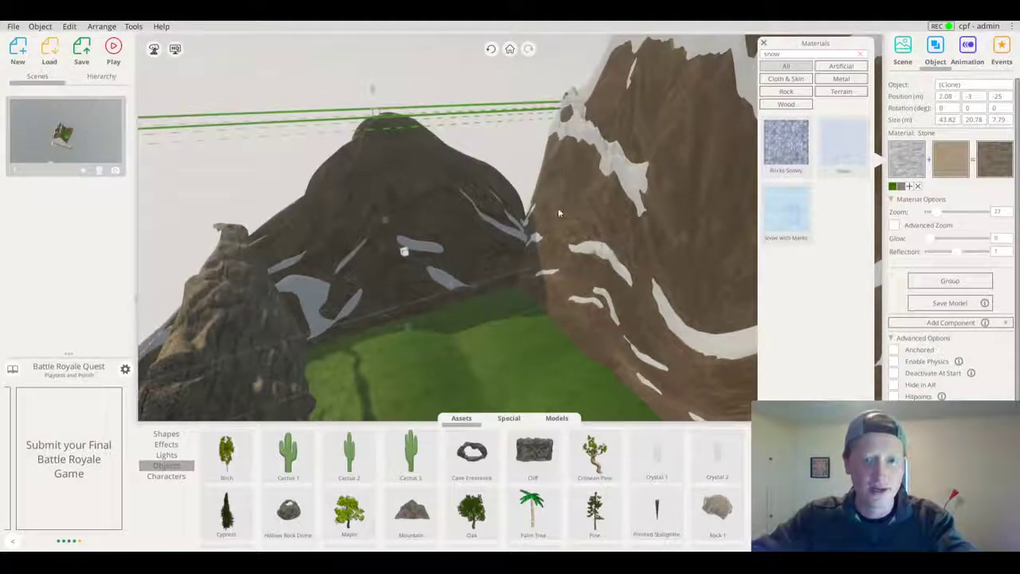
drag(582, 198, 608, 195)
drag(383, 115, 395, 91)
click(460, 61)
Place a Rock 3 at the pond's far bank, rotate it 60° about X, lower it to -2 m and cut its depth to 2.40 m
right_drag(502, 170, 421, 230)
right_drag(467, 300, 395, 327)
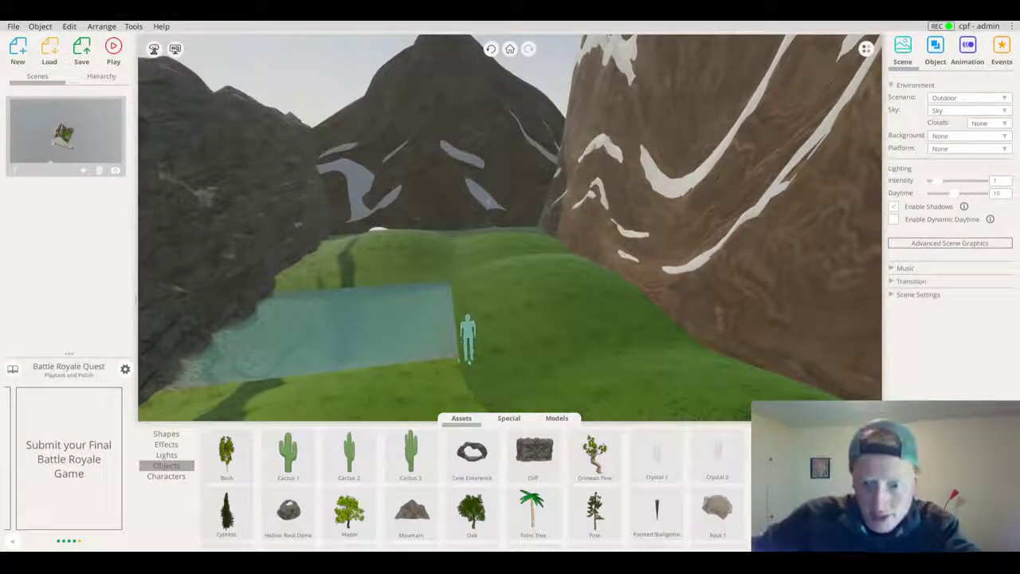
drag(717, 507, 355, 304)
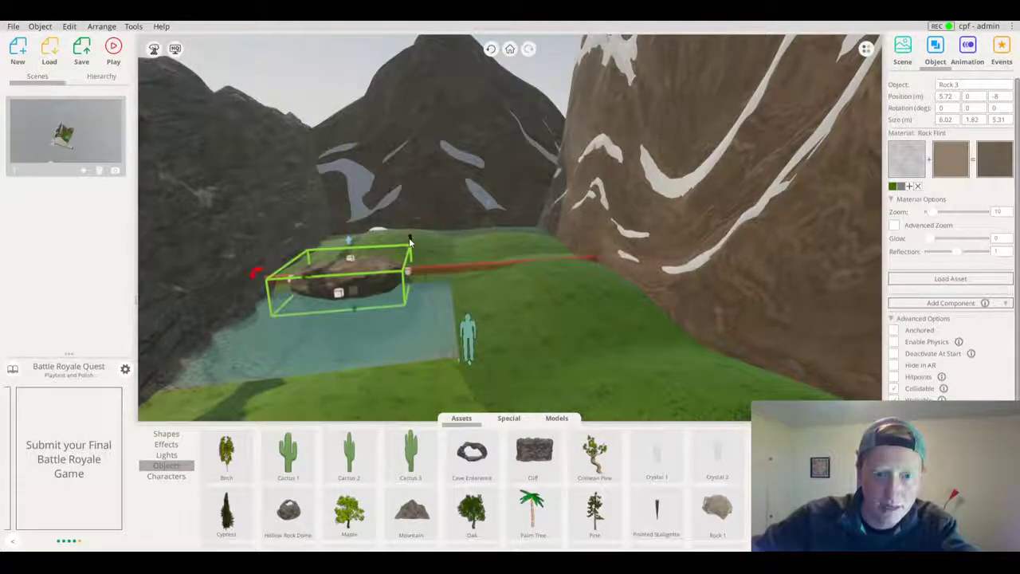
drag(410, 242, 414, 183)
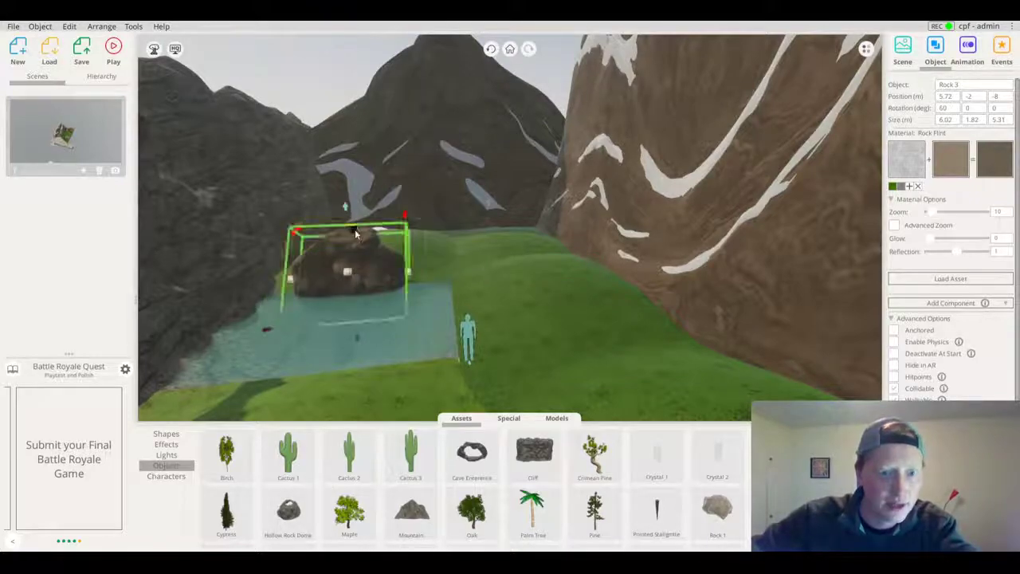
drag(356, 231, 358, 279)
Shift Rock 3 along the pond's far bank and stretch it to about 12 m wide to cover the water's edge
scroll(424, 310, up, 3)
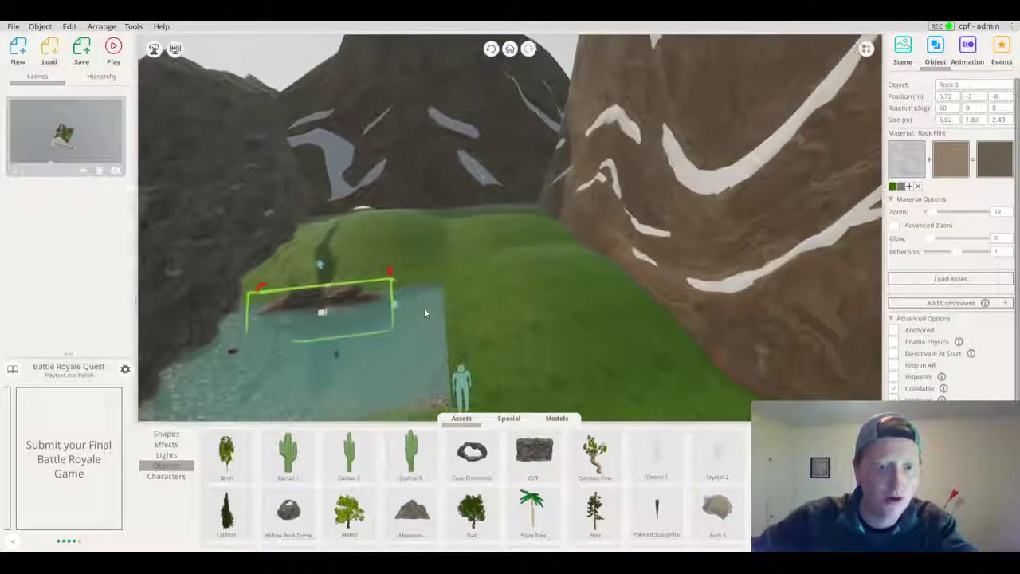
drag(424, 309, 444, 288)
scroll(422, 356, up, 5)
drag(421, 358, 334, 246)
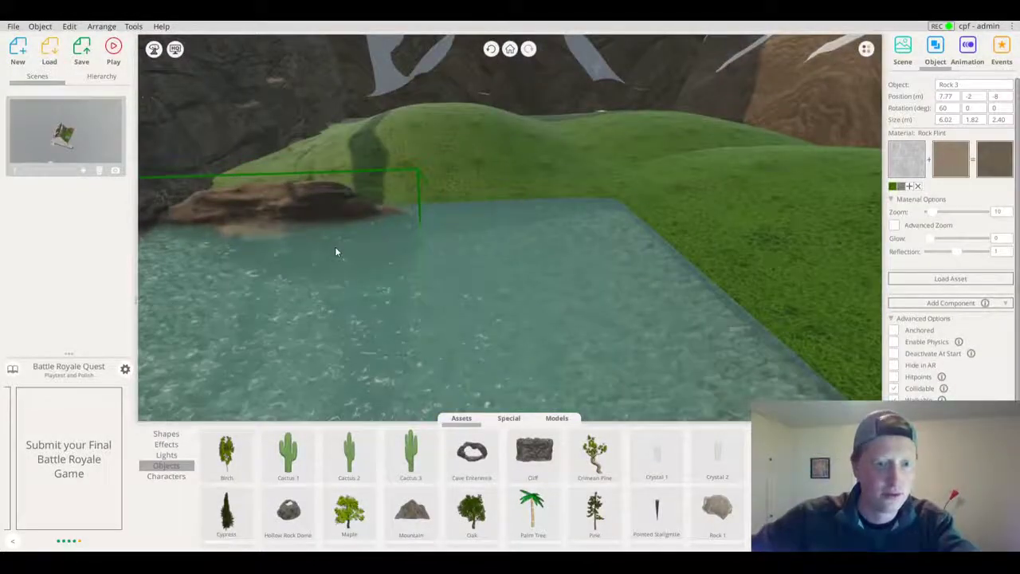
drag(423, 231, 680, 222)
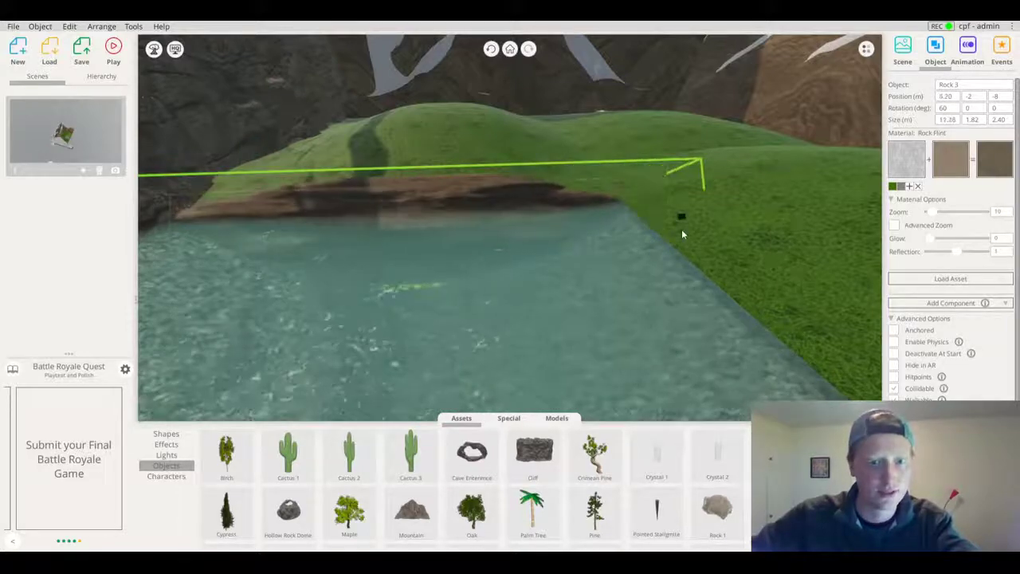
Tint the far-bank Rock 3 a neutral light grey, RGB 172, 169, 165
click(955, 167)
drag(913, 230, 898, 224)
right_drag(486, 275, 1, 169)
click(903, 240)
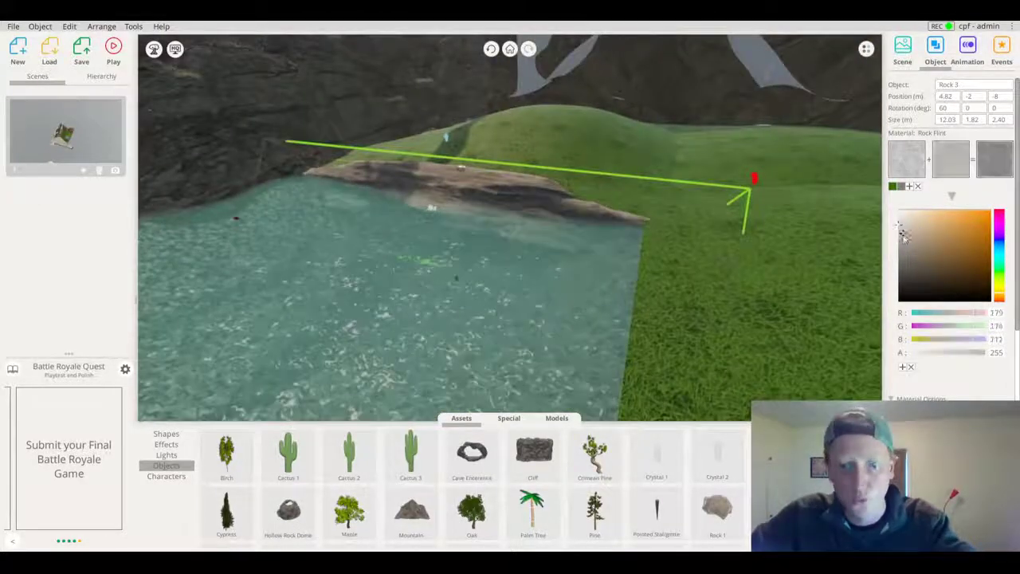
Copy the grey Rock 3 to the pond's opposite bank at Z 0 and widen the copy to about 13.7 m
right_drag(678, 255, 2, 334)
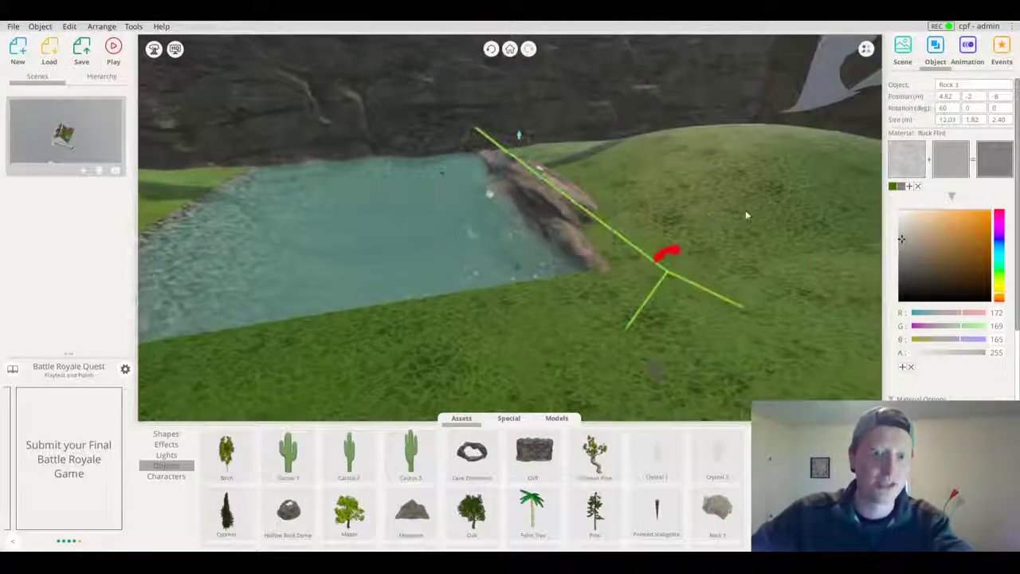
right_drag(749, 215, 438, 278)
click(312, 219)
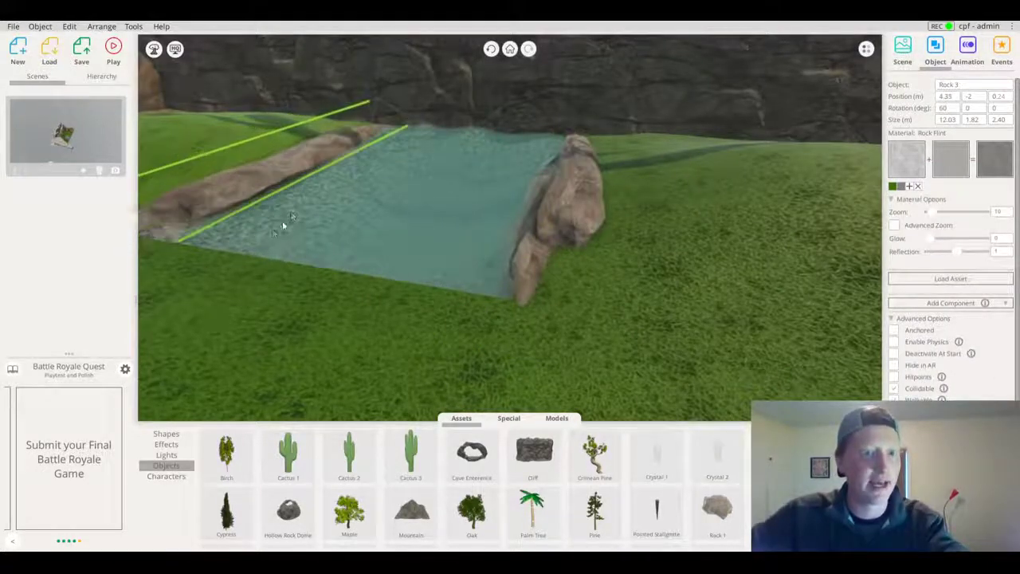
right_drag(334, 160, 2, 343)
right_drag(410, 221, 130, 268)
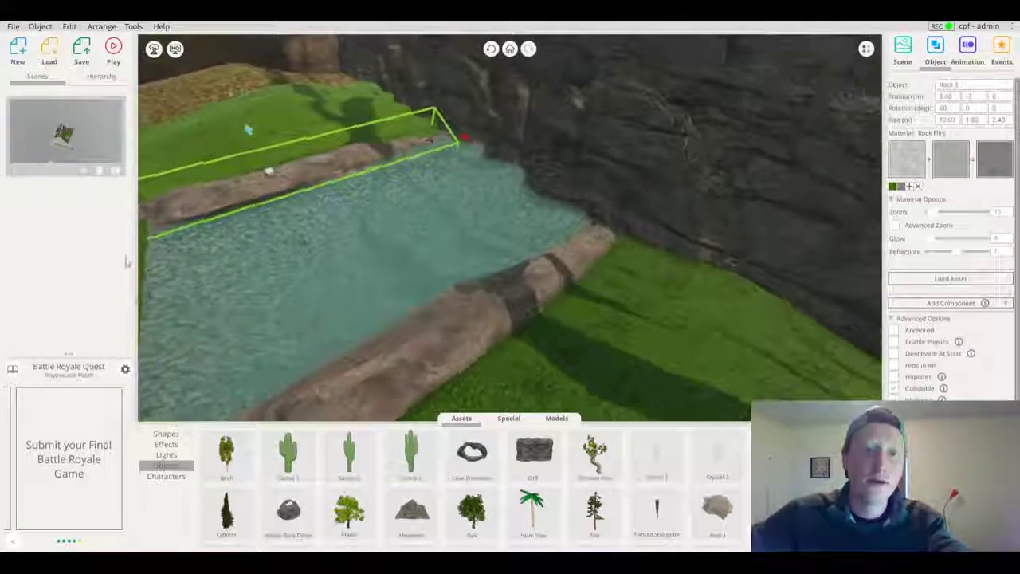
drag(440, 147, 475, 141)
right_drag(470, 147, 247, 280)
drag(247, 280, 213, 308)
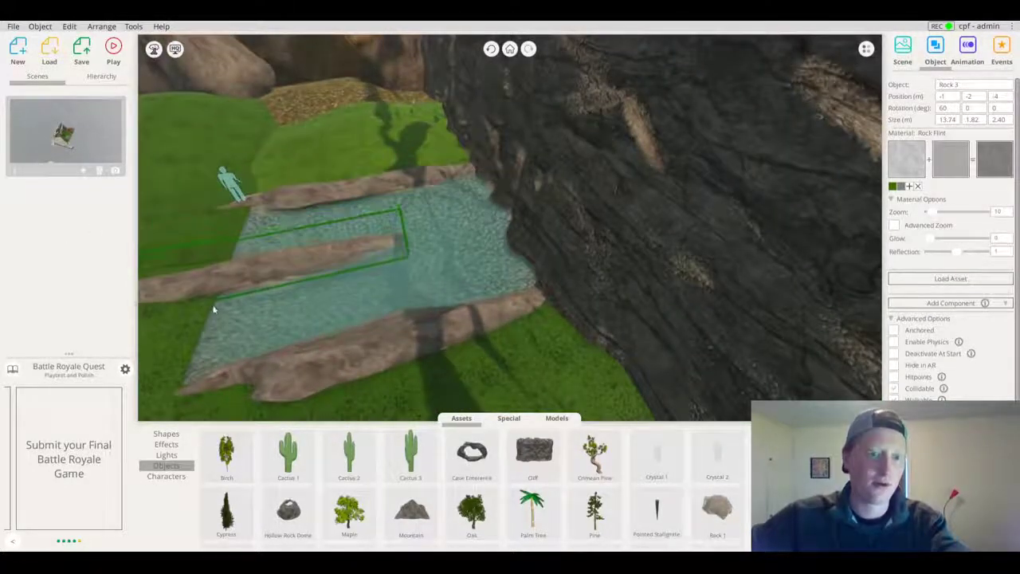
scroll(387, 230, down, 2)
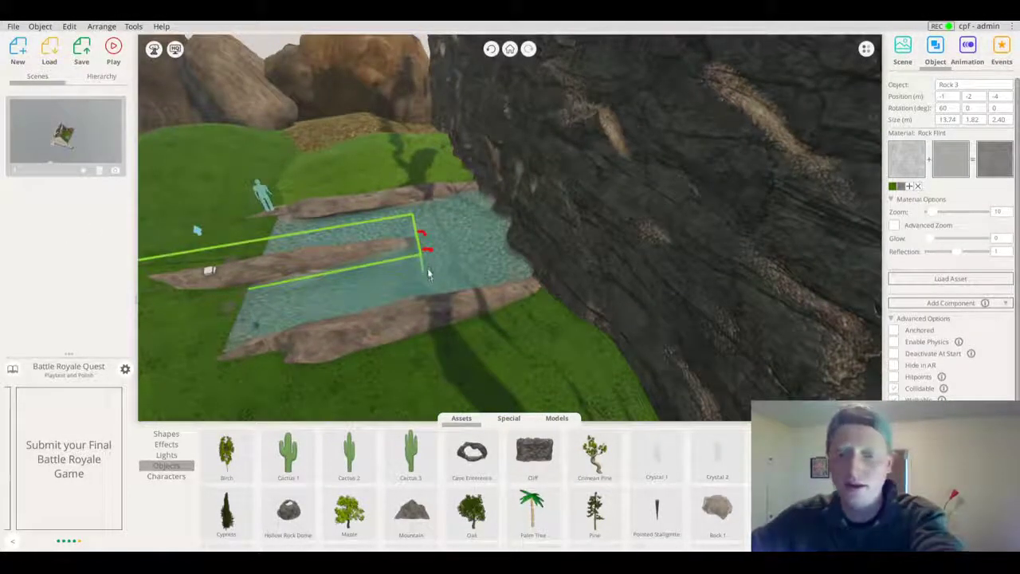
key(Delete)
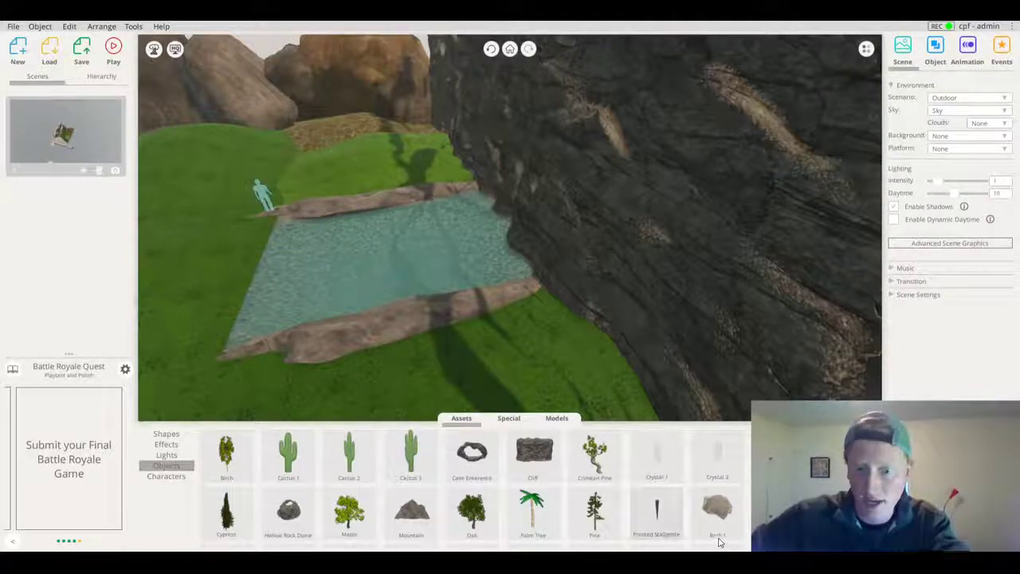
Place a Rock 1 along the pond's open grassy side, stretch it to about 1.5 m wide and 9.5 m long, and sink it to -1 m
drag(478, 424, 283, 287)
drag(236, 197, 229, 321)
drag(220, 282, 226, 303)
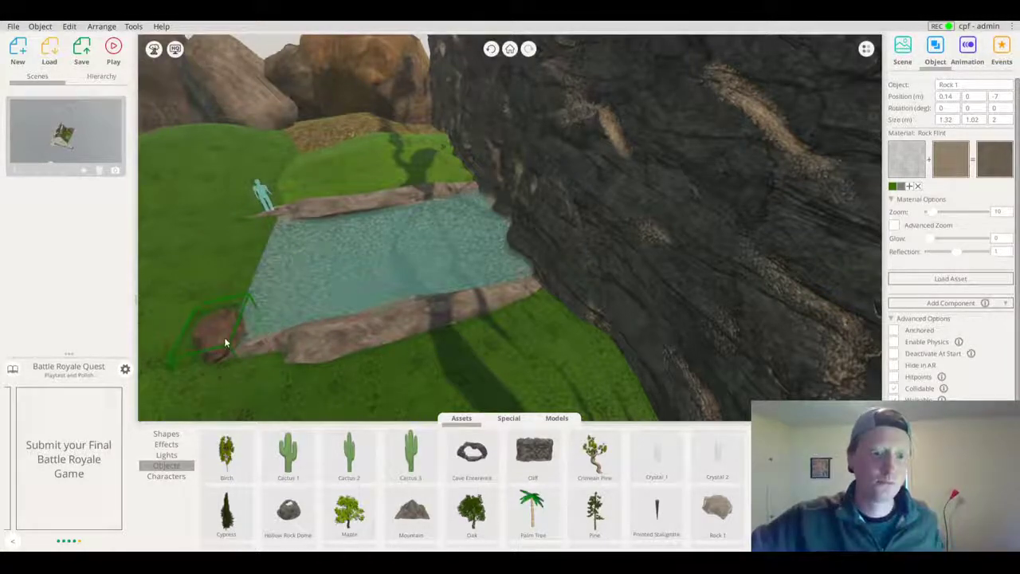
drag(263, 251, 279, 203)
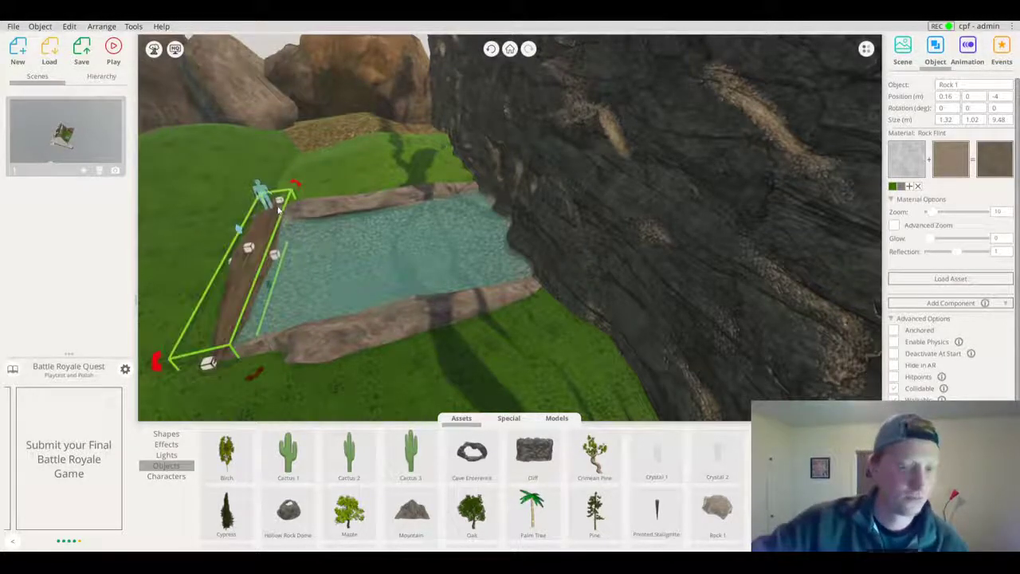
drag(277, 254, 286, 257)
drag(243, 229, 247, 237)
Set the Grass tint of Hill 2 beside the pond to green, RGB 69, 125, 0
key(f)
right_drag(419, 225, 541, 146)
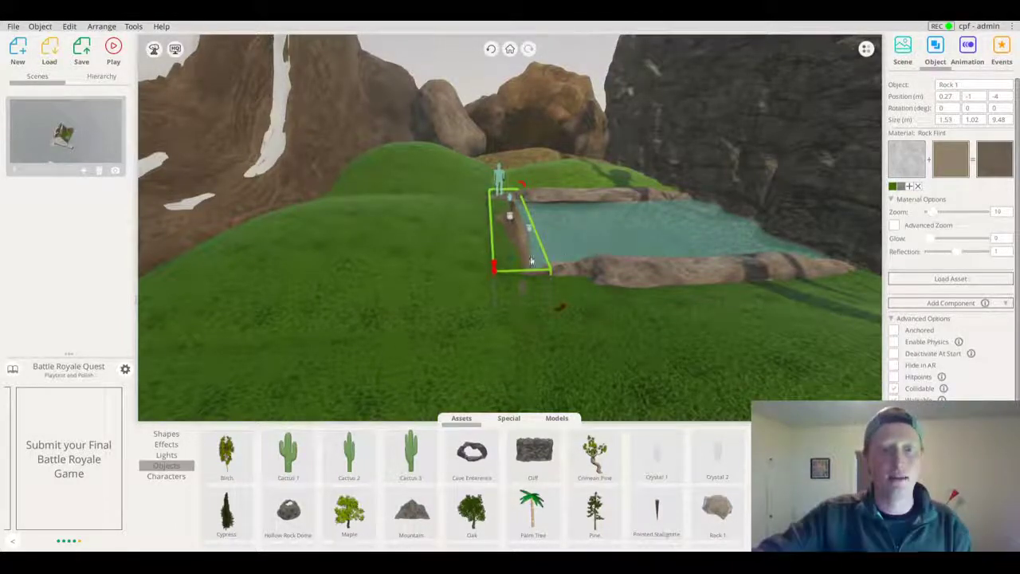
click(568, 249)
click(951, 169)
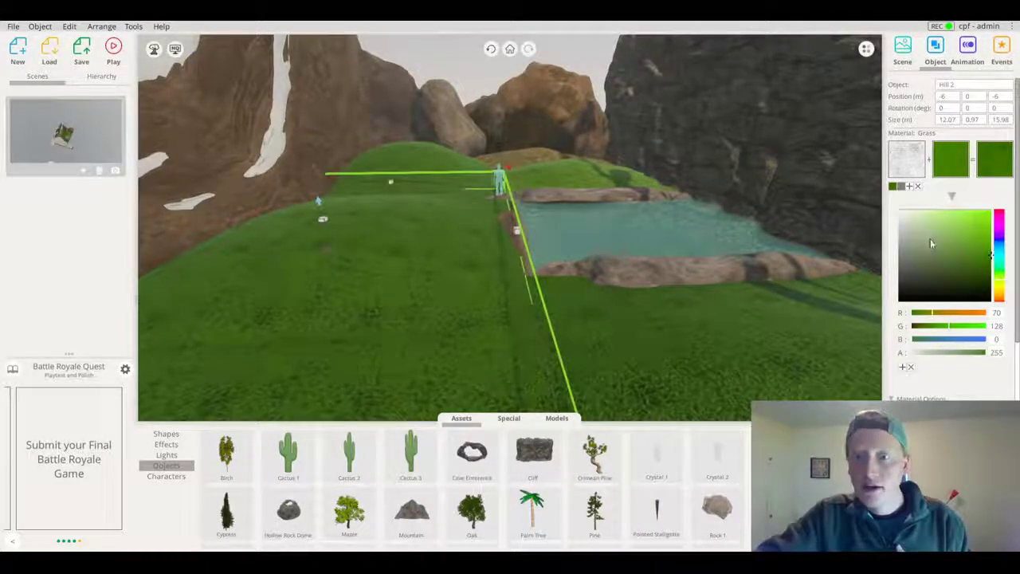
mouse_move(990, 252)
mouse_down()
mouse_move(993, 243)
mouse_move(996, 259)
mouse_up()
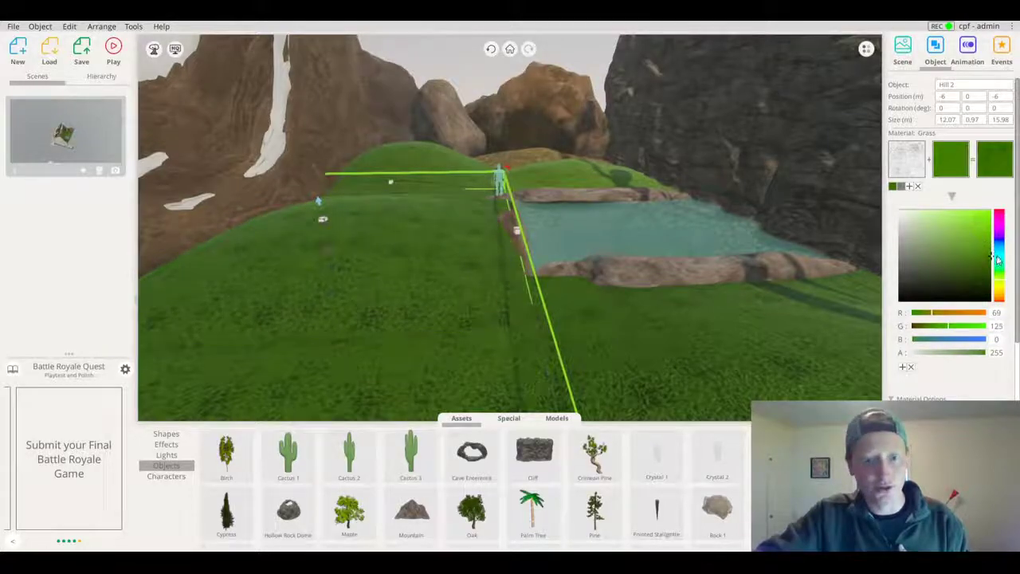
Reselect the Rock 1 along the pond's grassy side and set its Rock Flint tint to RGB 142, 128, 109
right_drag(627, 244, 497, 177)
click(532, 239)
click(532, 240)
scroll(545, 247, up, 4)
click(537, 230)
click(538, 231)
click(951, 171)
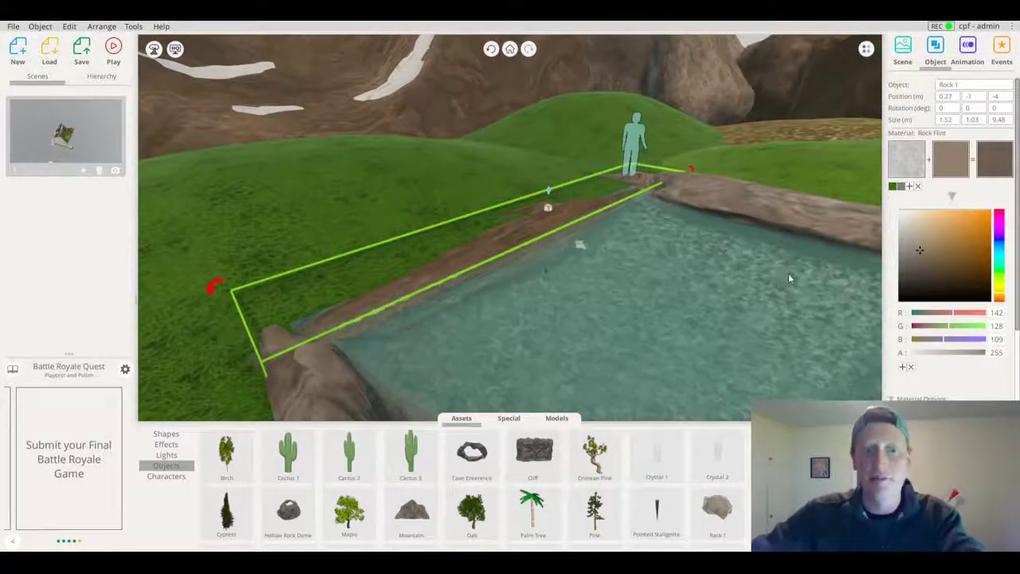
Enlarge the long Rock 1 to about 1.76 × 1.56 × 10.95 m so it meets the rocks at both pond corners
drag(318, 334, 294, 316)
right_drag(294, 316, 373, 320)
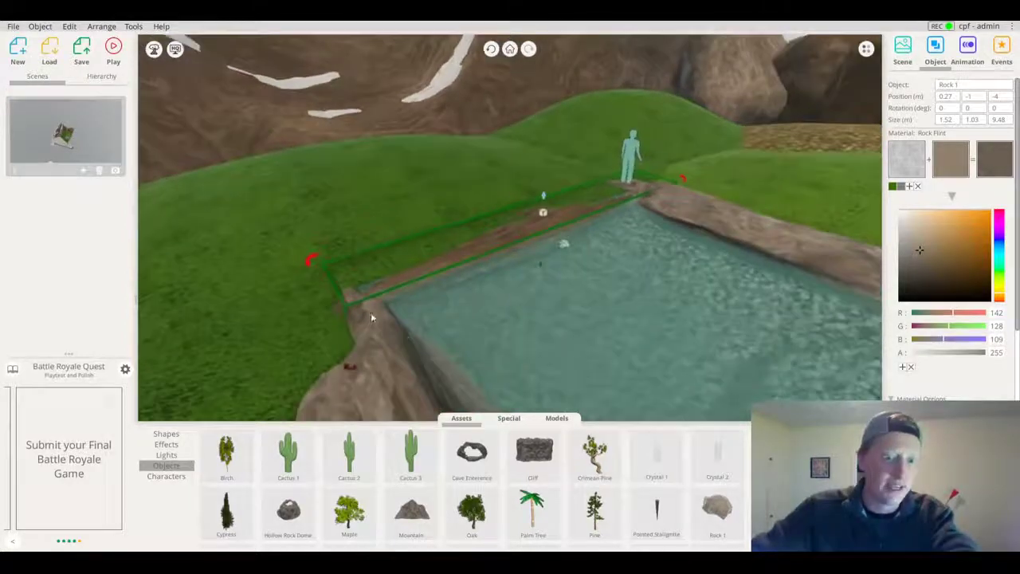
drag(340, 308, 284, 324)
drag(531, 217, 534, 210)
right_drag(679, 240, 661, 211)
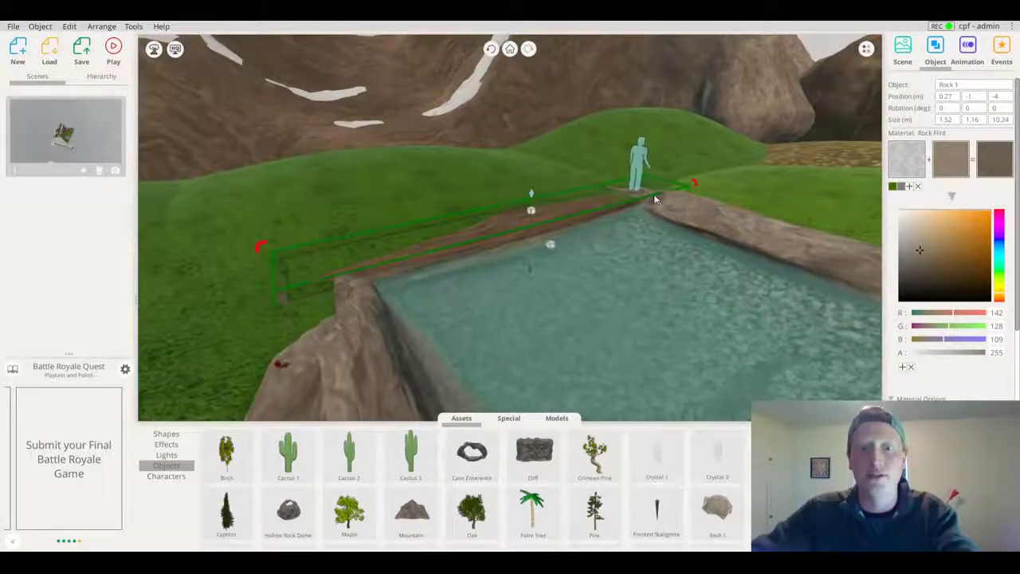
drag(663, 205, 672, 199)
drag(557, 246, 547, 276)
Add a Rock 2 about 2.10 × 2.37 × 1.82 m at the pond corner beside the human figure, sunk to -2 m
drag(682, 250, 539, 204)
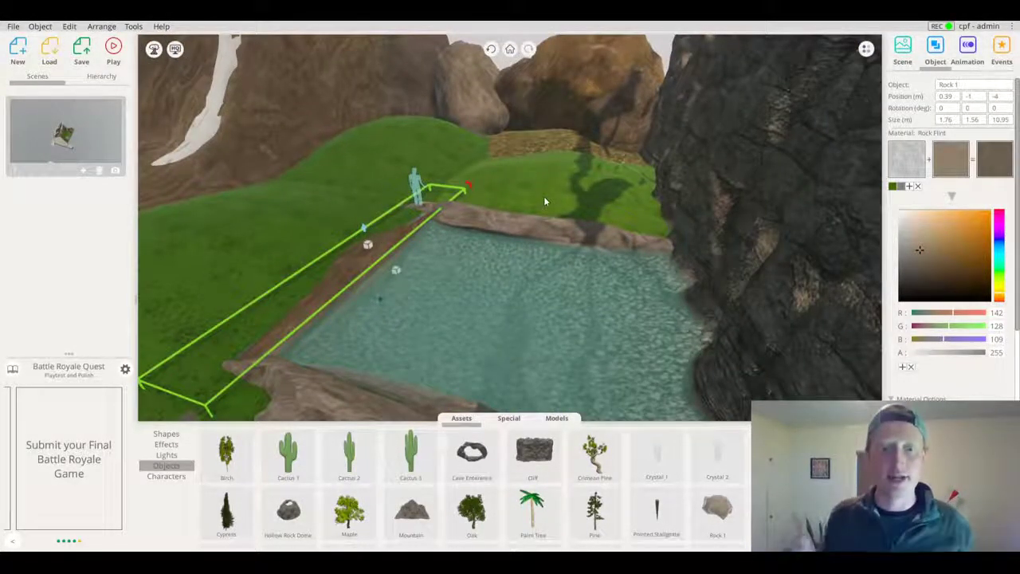
drag(544, 196, 819, 196)
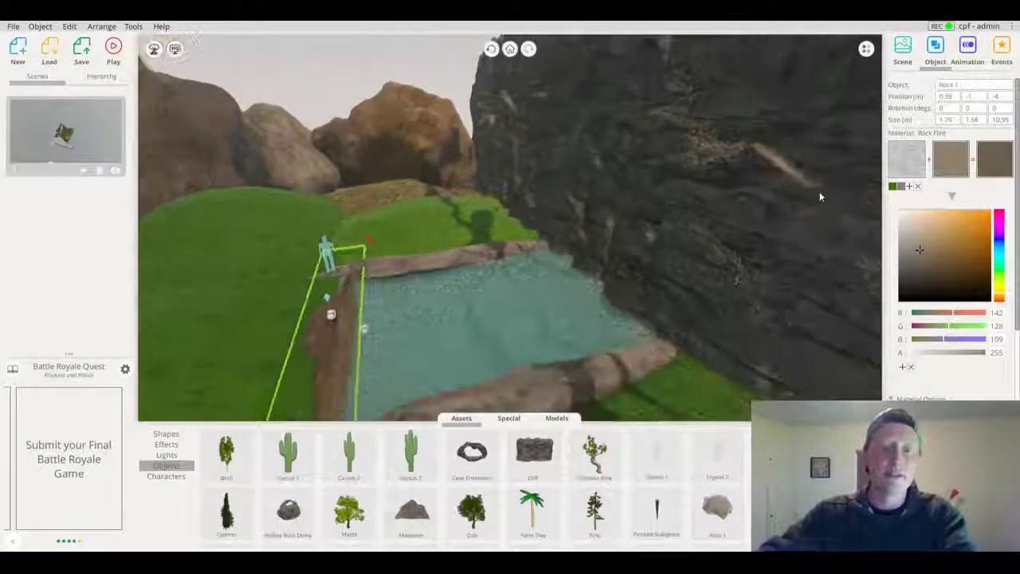
drag(585, 250, 407, 261)
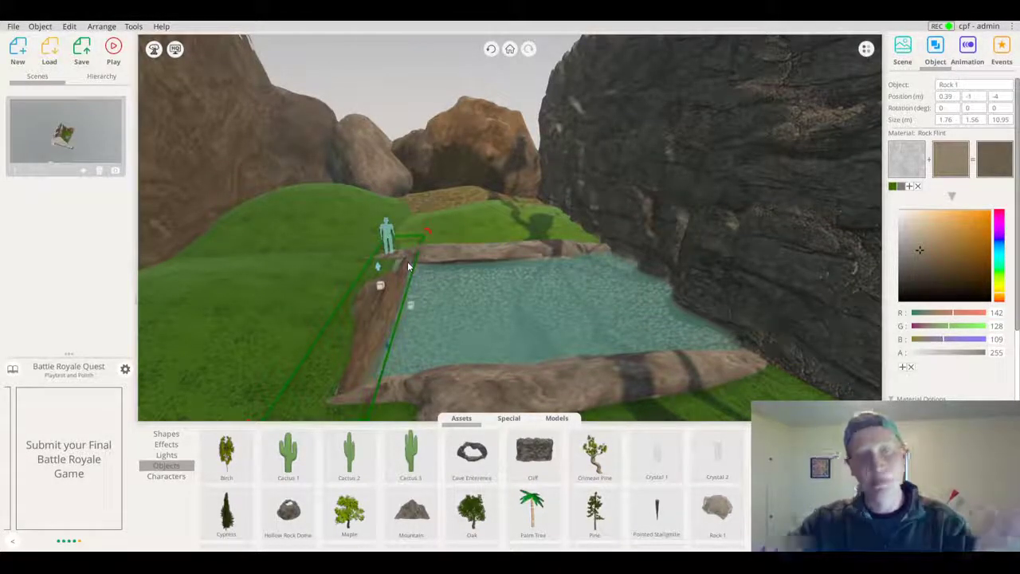
scroll(603, 276, up, 3)
drag(603, 276, 448, 235)
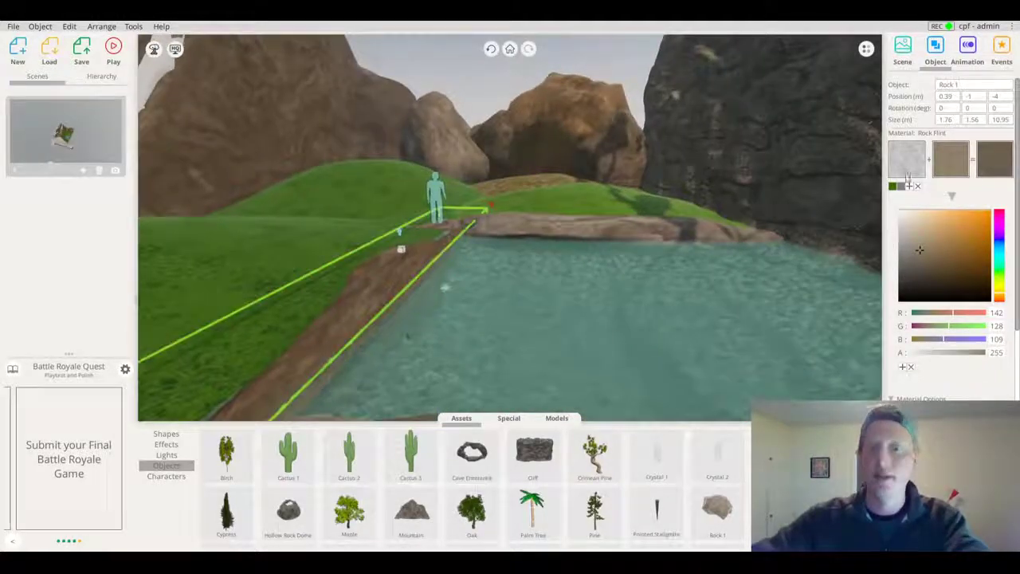
drag(530, 241, 553, 275)
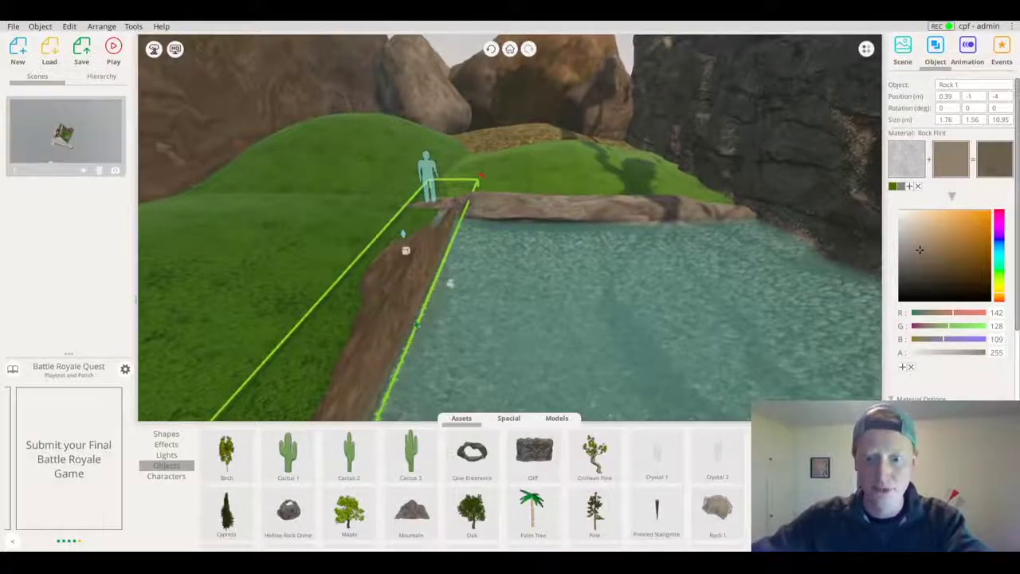
key(ctrl+v)
drag(510, 124, 471, 154)
scroll(471, 152, down, 3)
drag(464, 99, 470, 157)
right_drag(476, 215, 477, 248)
Add a Rock 5 at the pond's other grassy-side corner, tinted RGB 201, 175, 140 and enlarged to about 1.20 × 1.64 × 1.97 m
scroll(268, 547, down, 1)
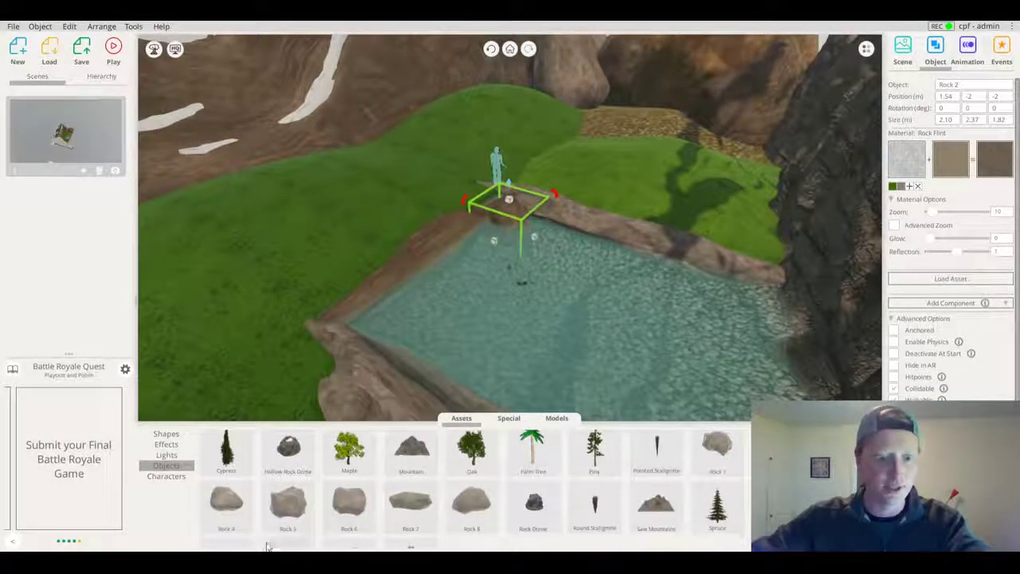
drag(284, 522, 402, 323)
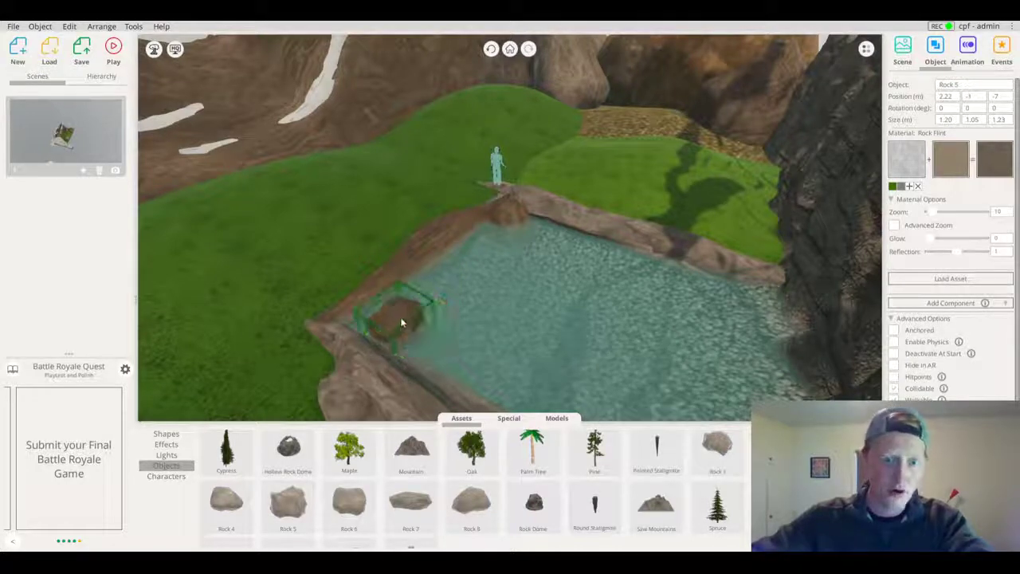
click(950, 163)
click(924, 228)
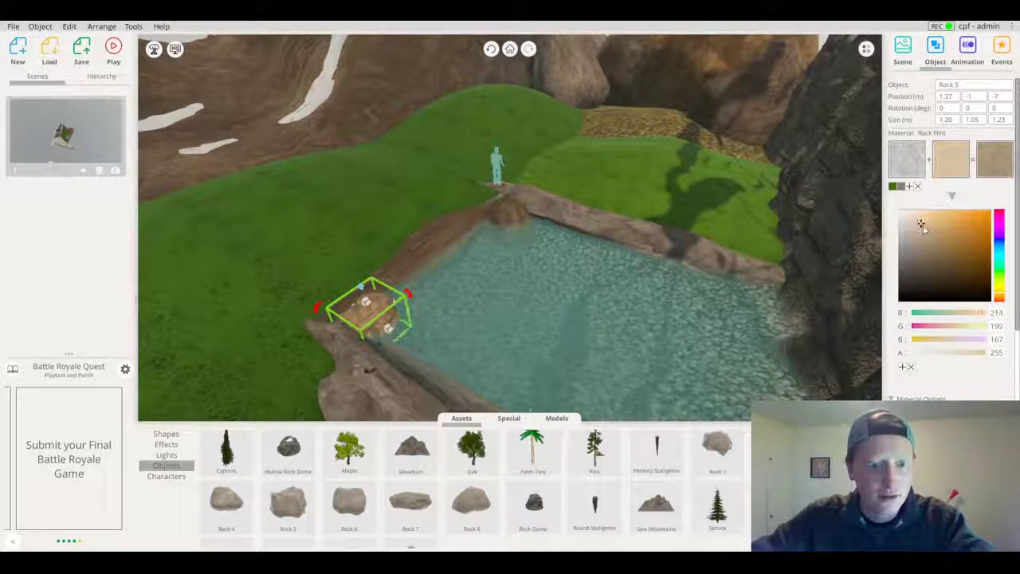
drag(399, 304, 412, 289)
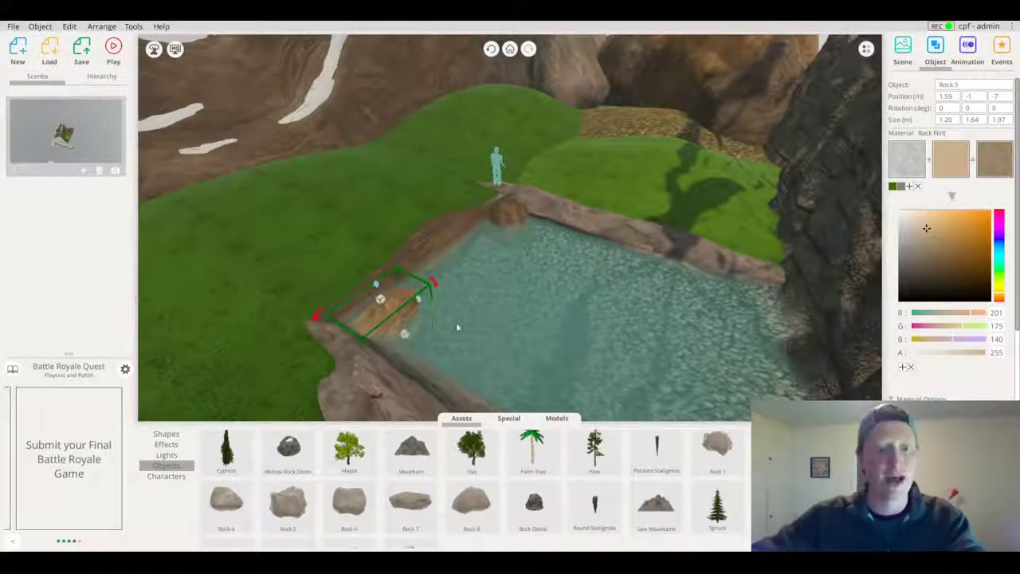
Widen the pond-corner Rock 5 to about 2.71 m, rotate it to 0°, 315°, 330° and sink it to -2 m
middle_drag(440, 326, 308, 313)
key(r)
drag(351, 392, 318, 397)
drag(465, 348, 392, 311)
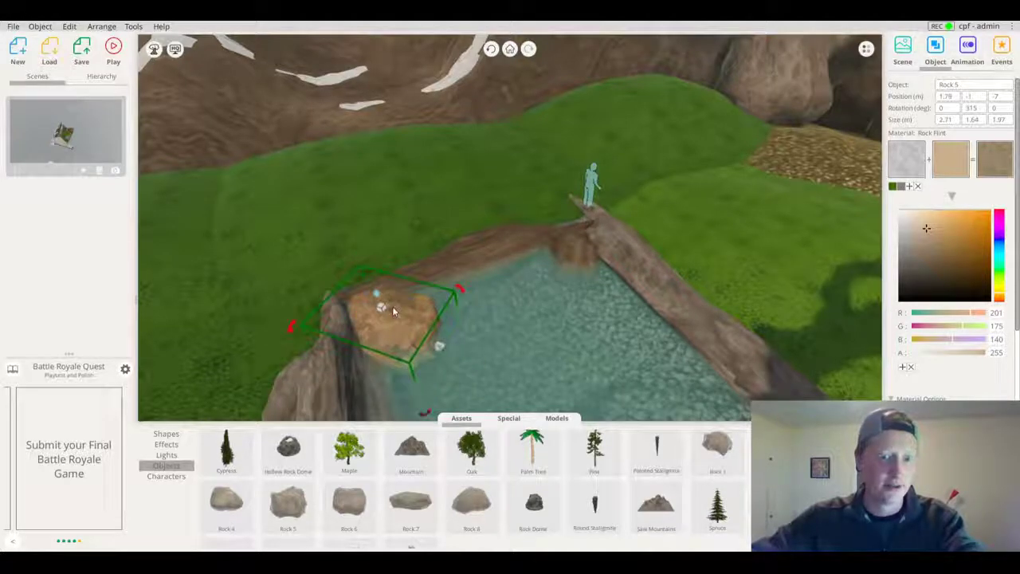
drag(459, 289, 406, 311)
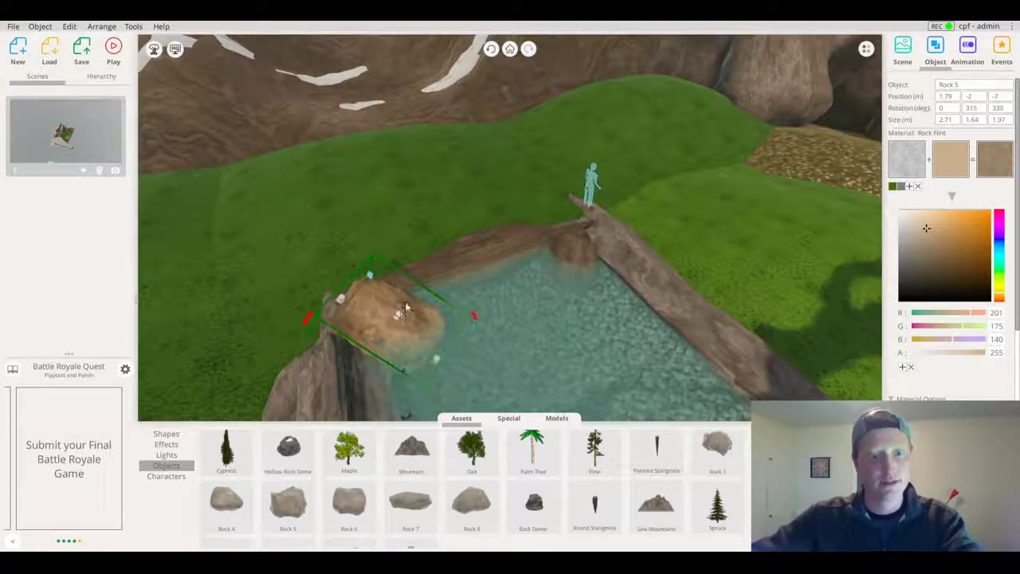
right_drag(412, 304, 483, 150)
drag(381, 263, 388, 275)
right_drag(386, 275, 439, 200)
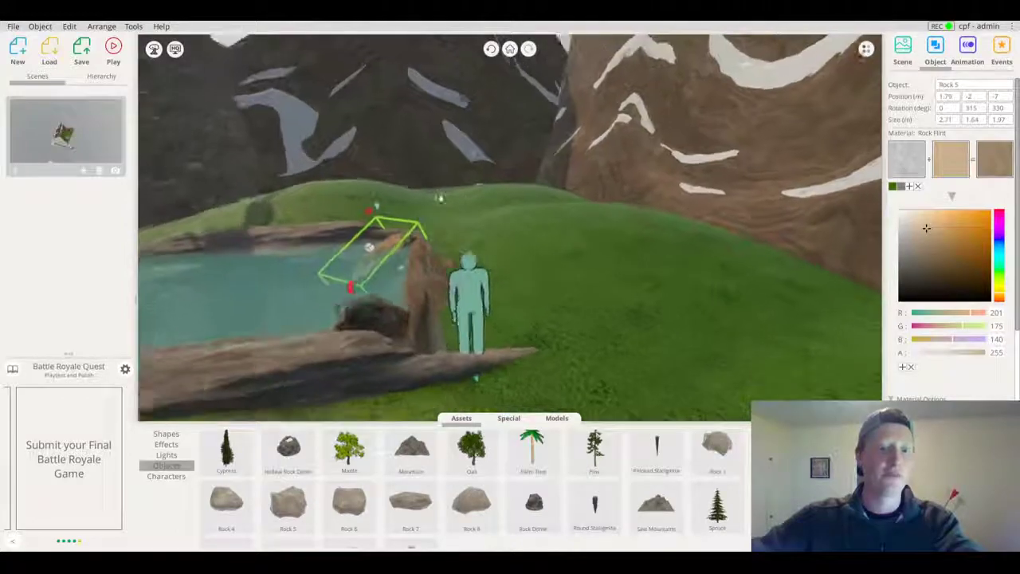
Play the scene in the viewer and walk to the pond to inspect its rock edging up close
click(113, 49)
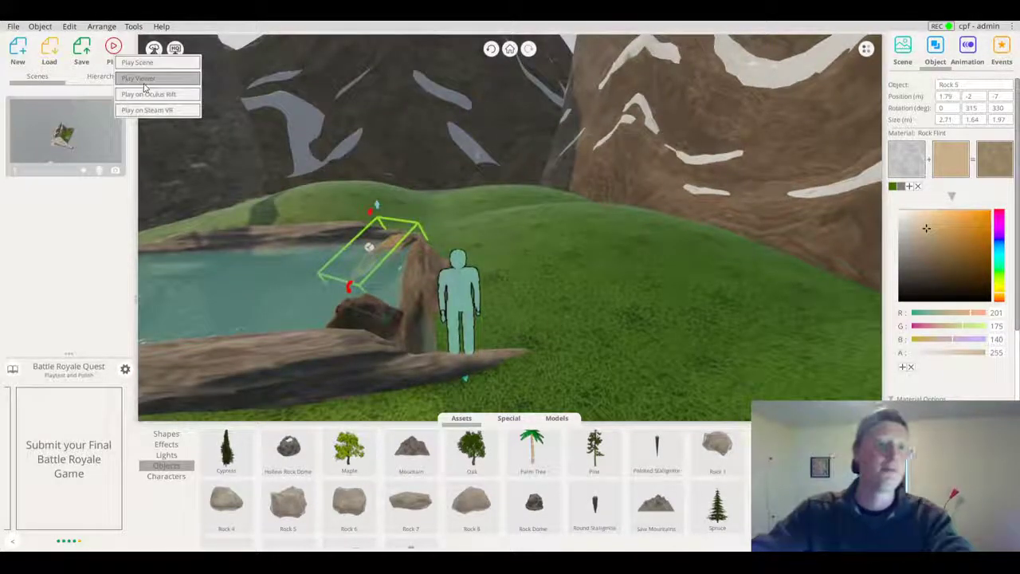
click(144, 83)
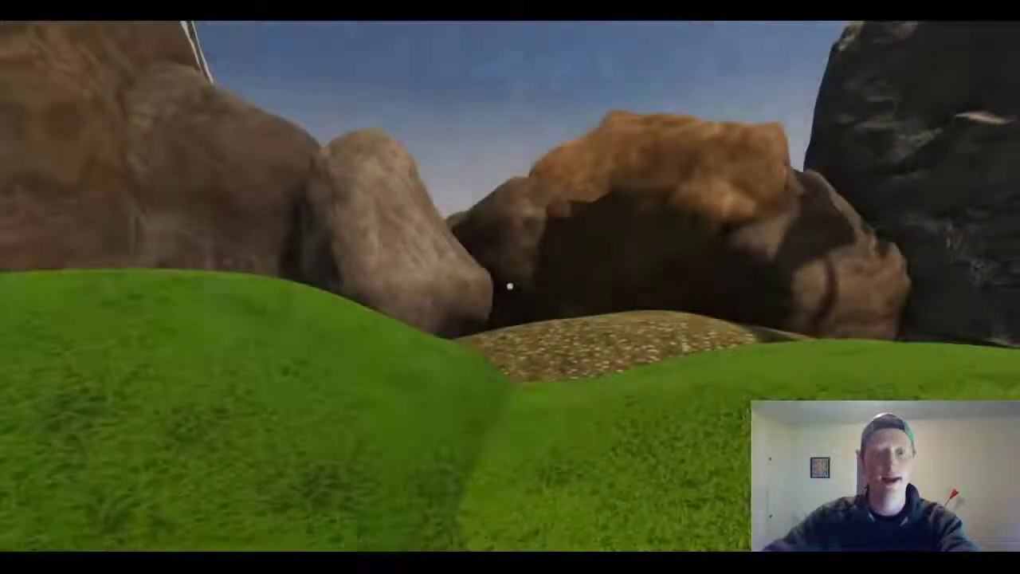
key(w)
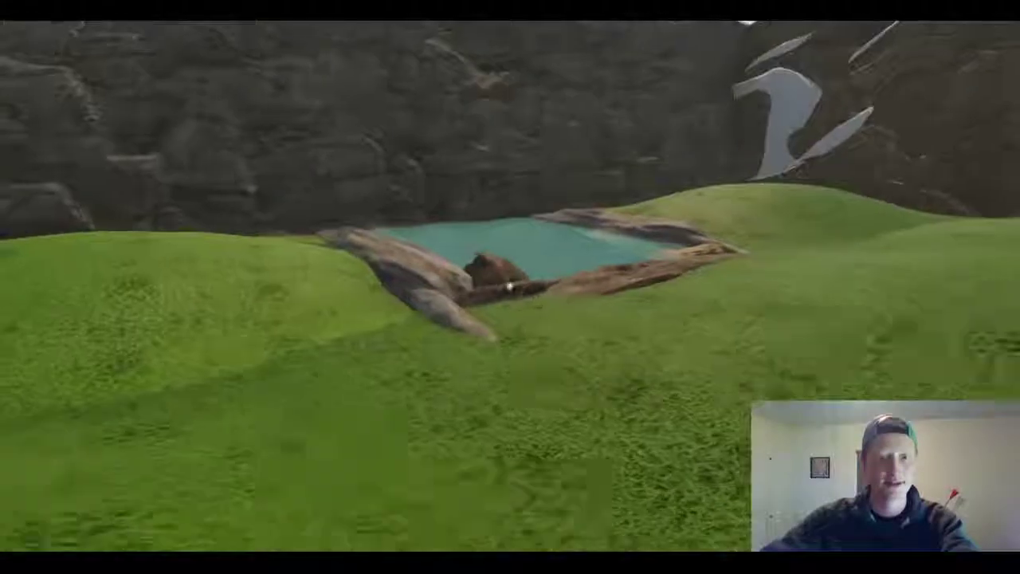
key(w)
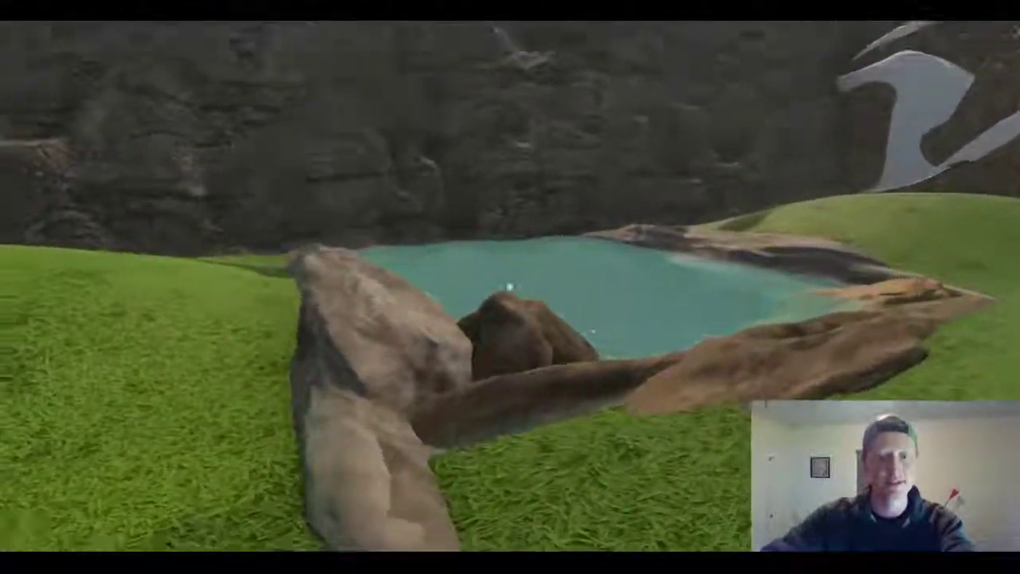
key(w)
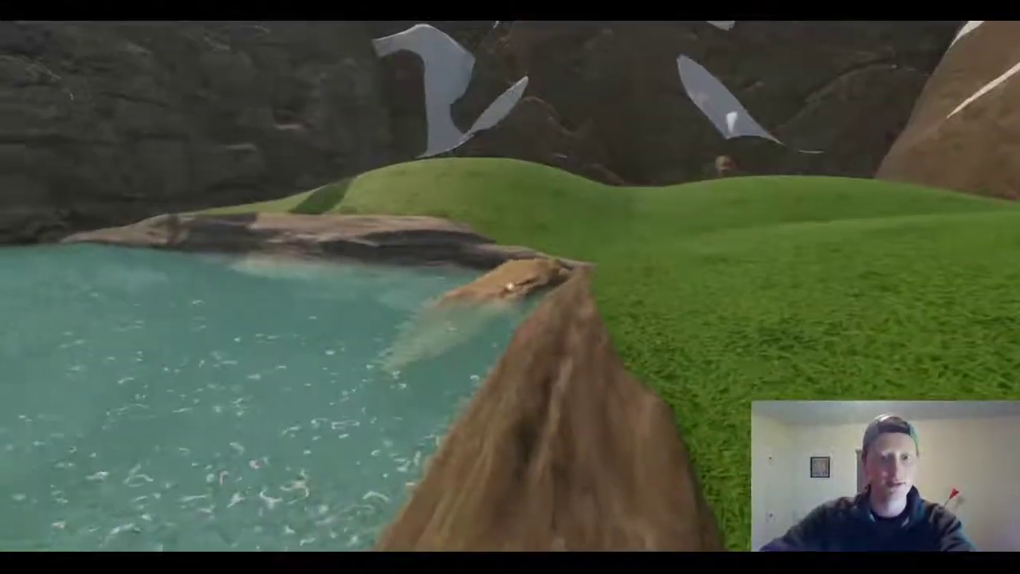
Walk along the boulders, cliffs and snowy mountains to examine the boundary, and return to the editor
key(w)
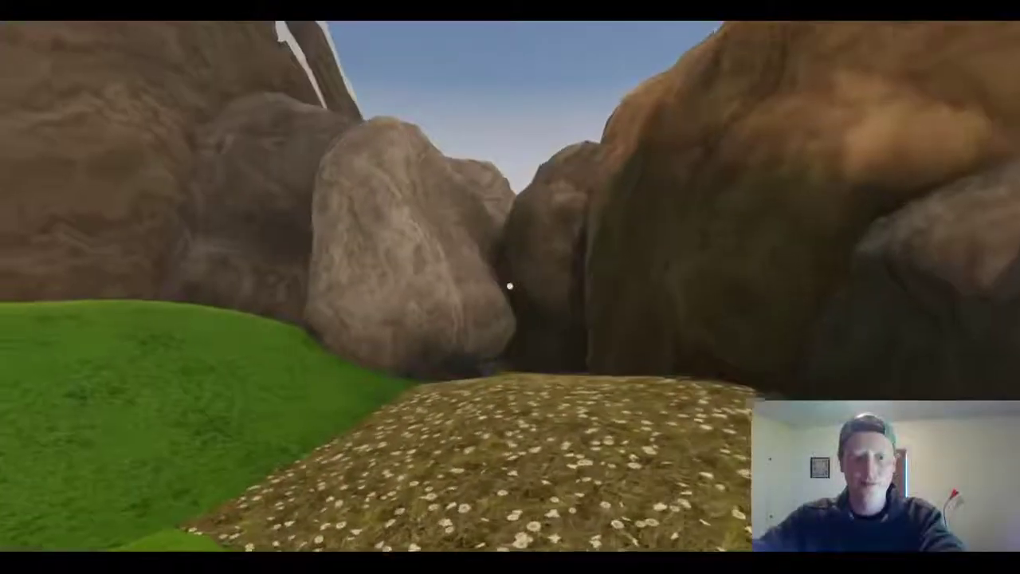
key(w)
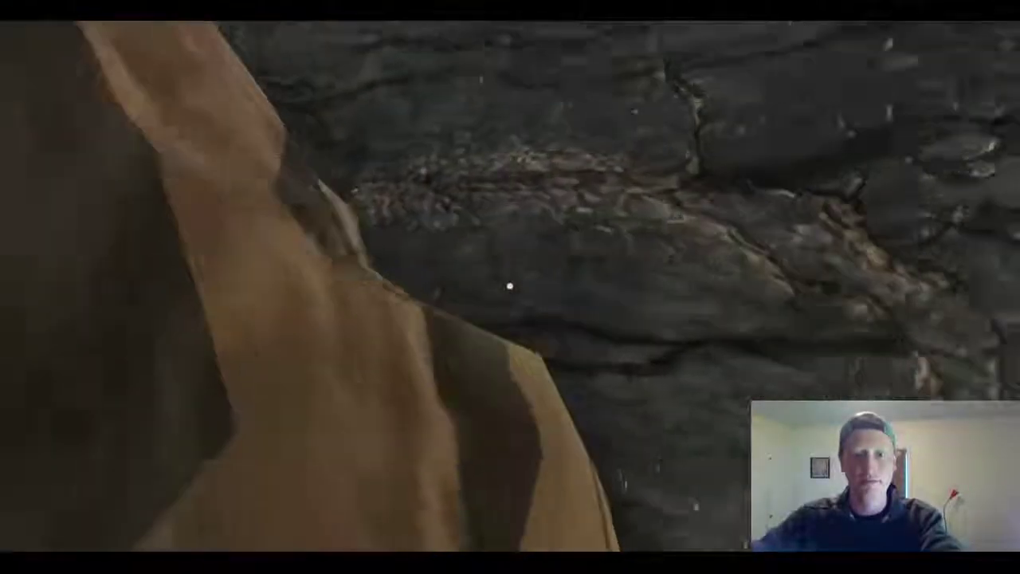
key(w)
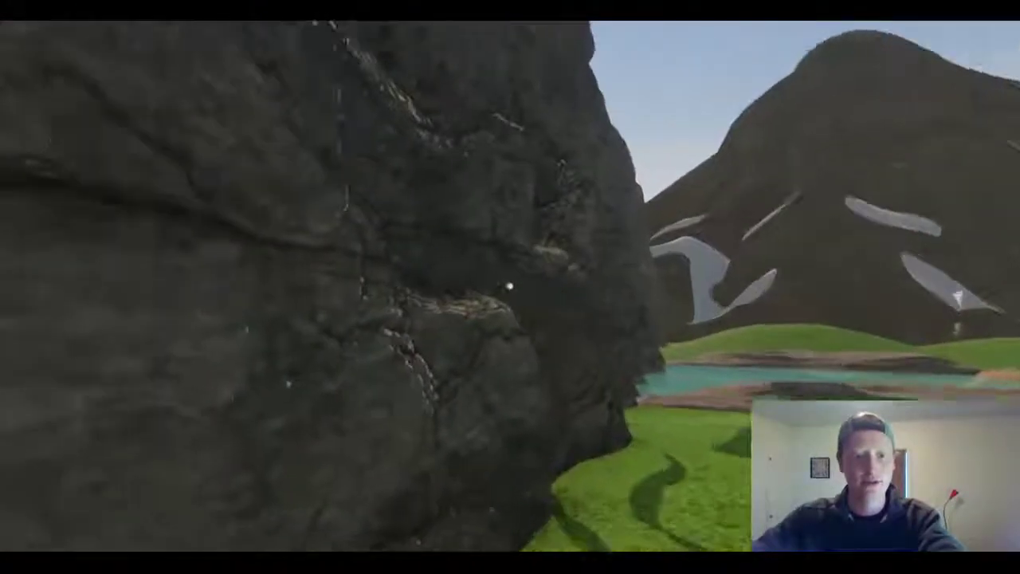
key(w)
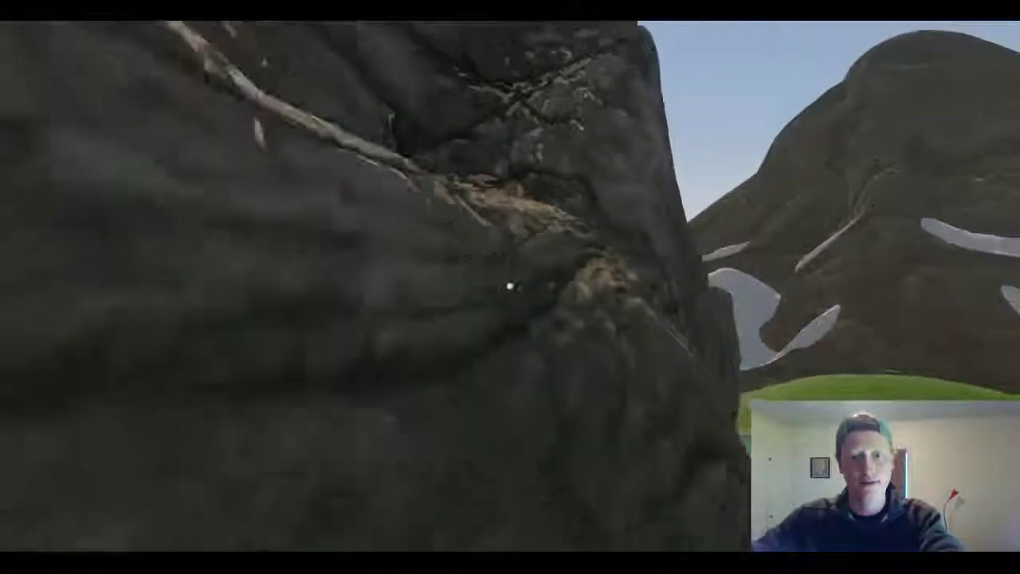
key(w)
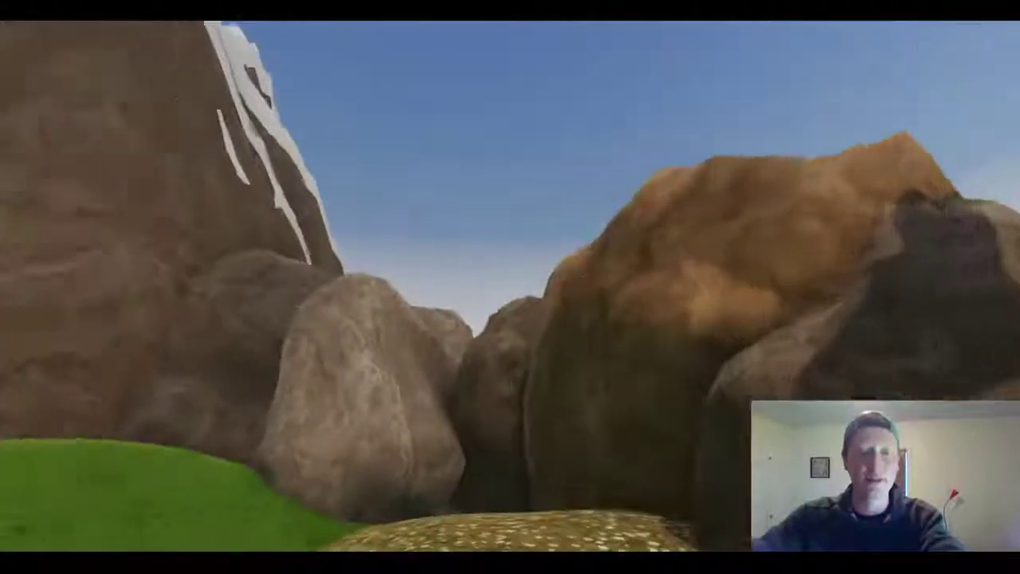
key(w)
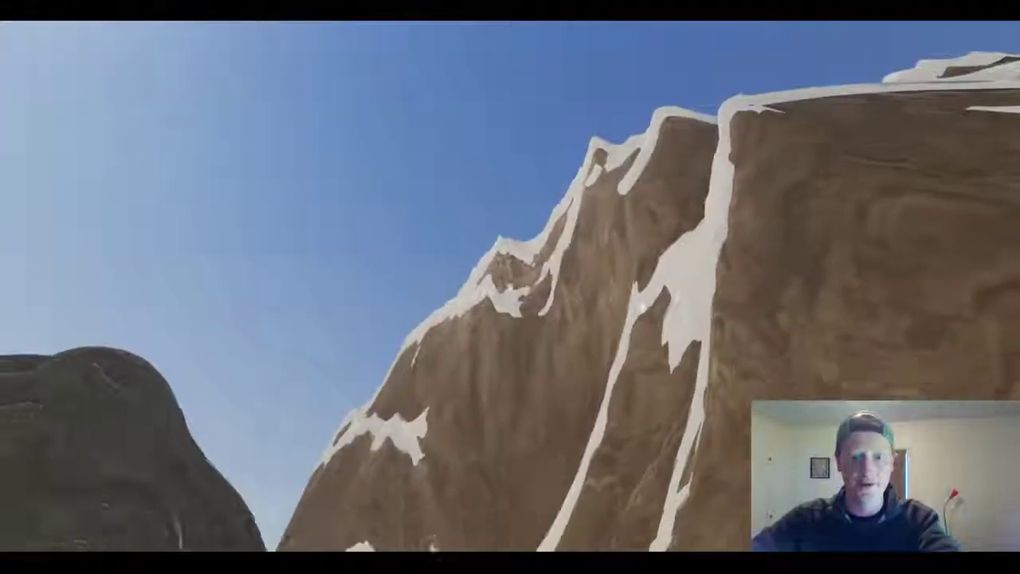
key(w)
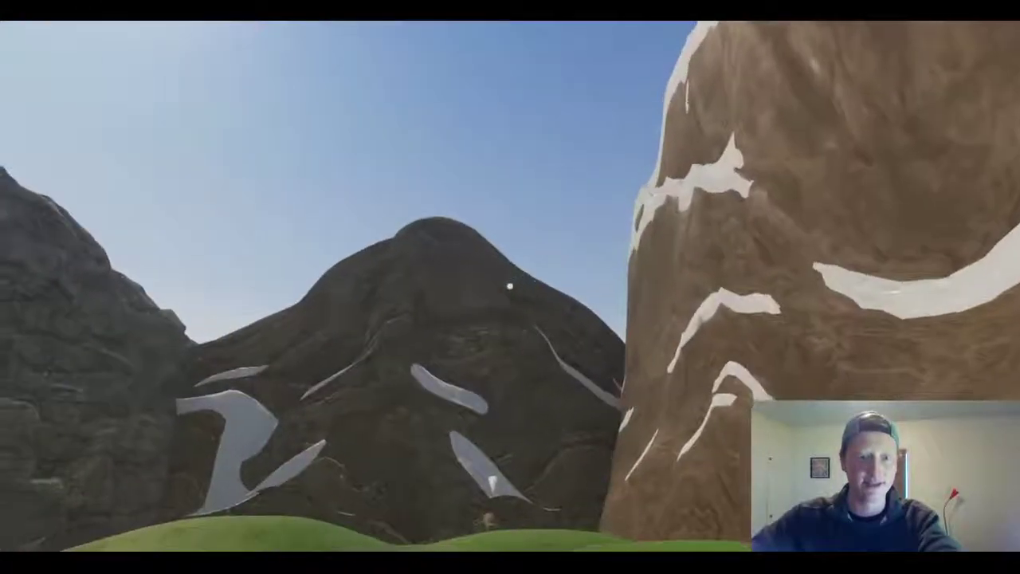
key(w)
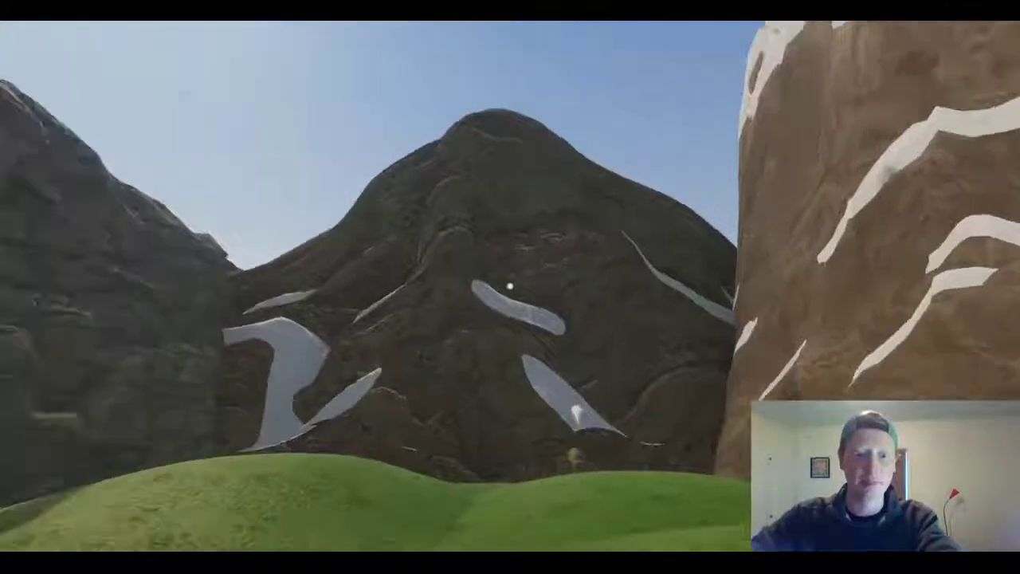
key(Escape)
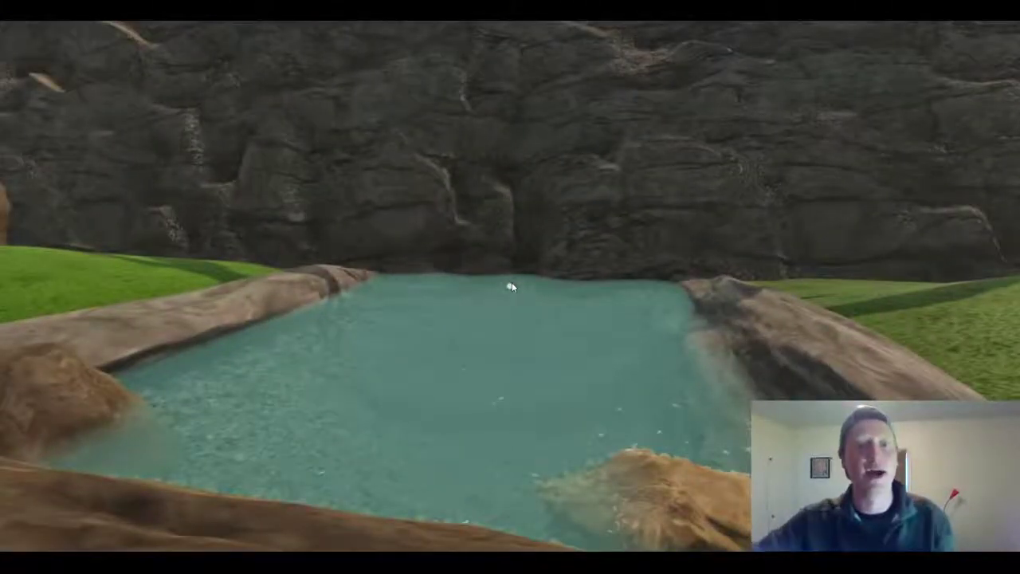
key(Escape)
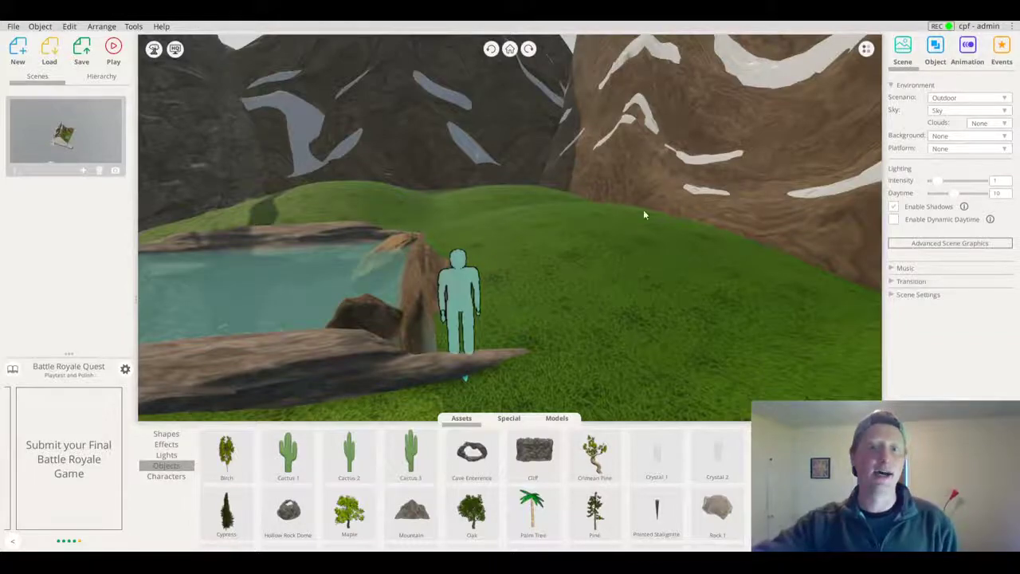
Stretch the dark stone Mountain behind the grassy hills to about 23.22 m high and lower it to -4 m
scroll(634, 281, down, 3)
scroll(472, 182, down, 3)
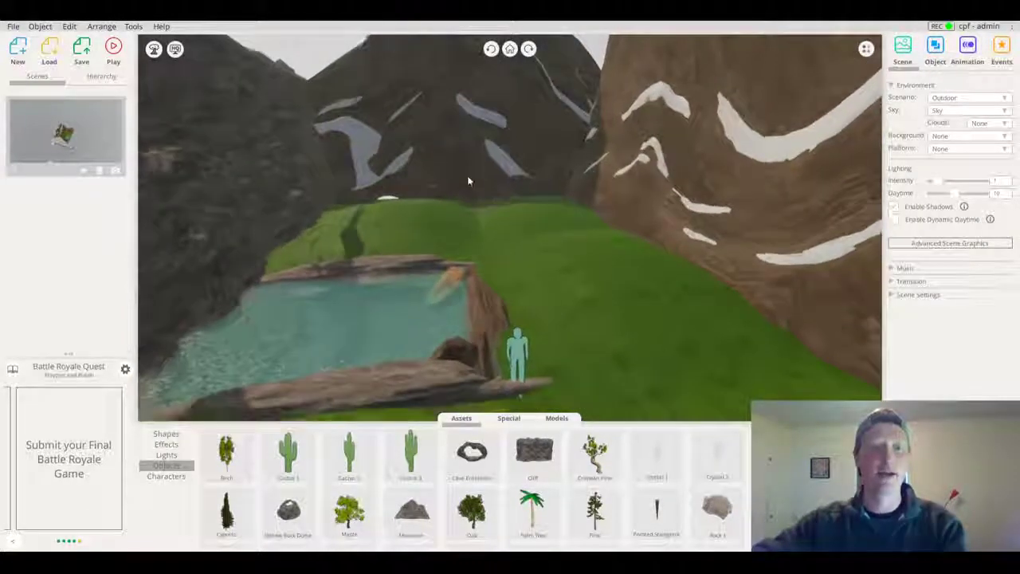
scroll(478, 226, up, 6)
click(342, 247)
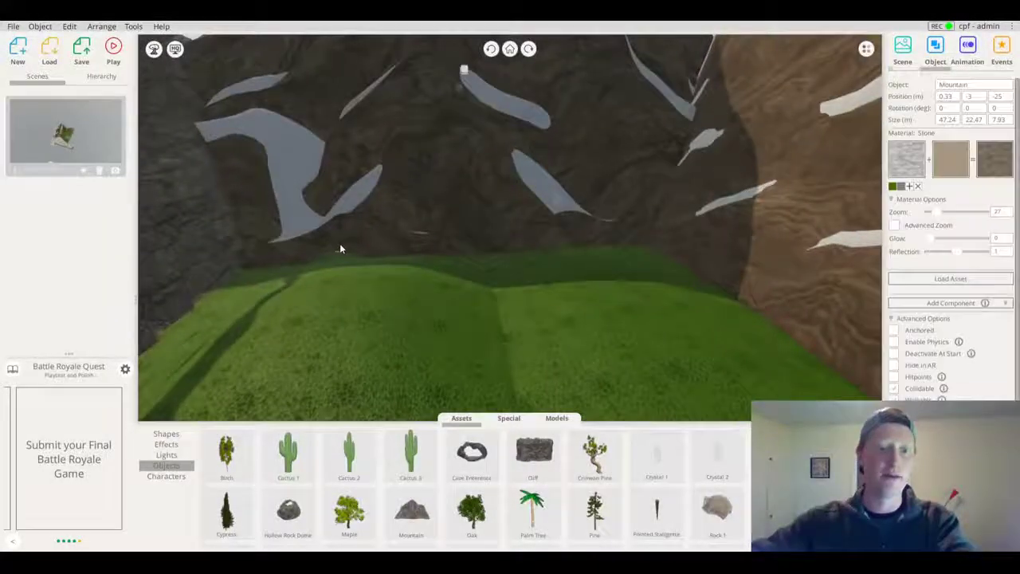
drag(473, 284, 483, 138)
scroll(487, 191, down, 5)
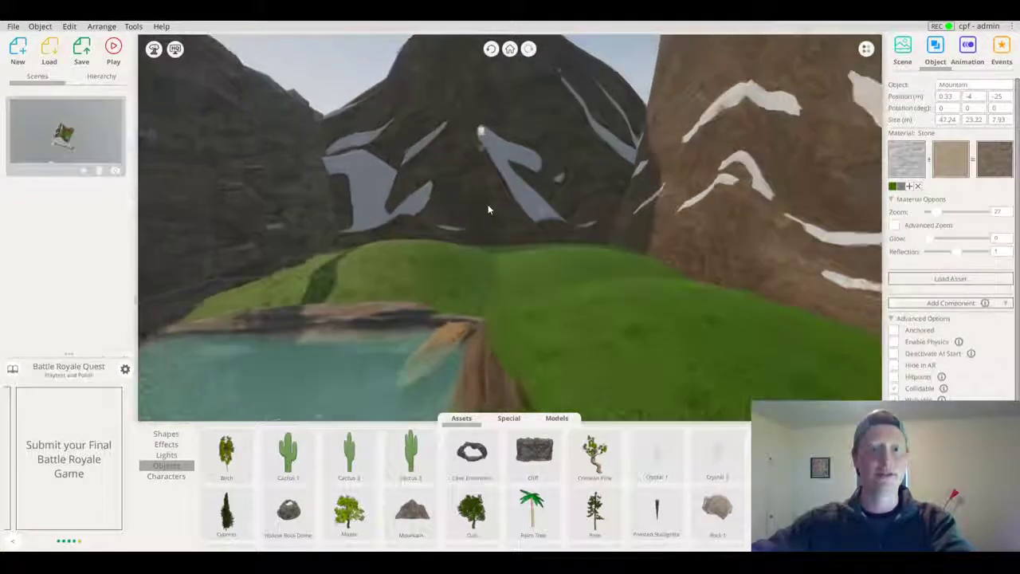
scroll(478, 238, down, 4)
click(479, 235)
drag(479, 235, 574, 273)
scroll(550, 255, down, 3)
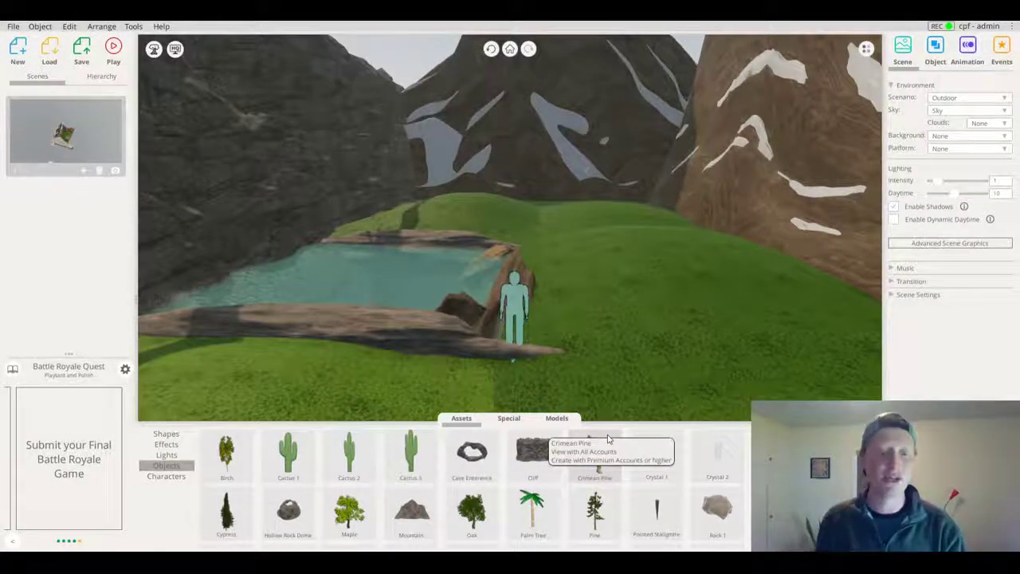
Add a Pine about 4.89 × 9.62 × 5.11 m on the hill beyond the pond and tilt it to 355°
drag(564, 316, 576, 312)
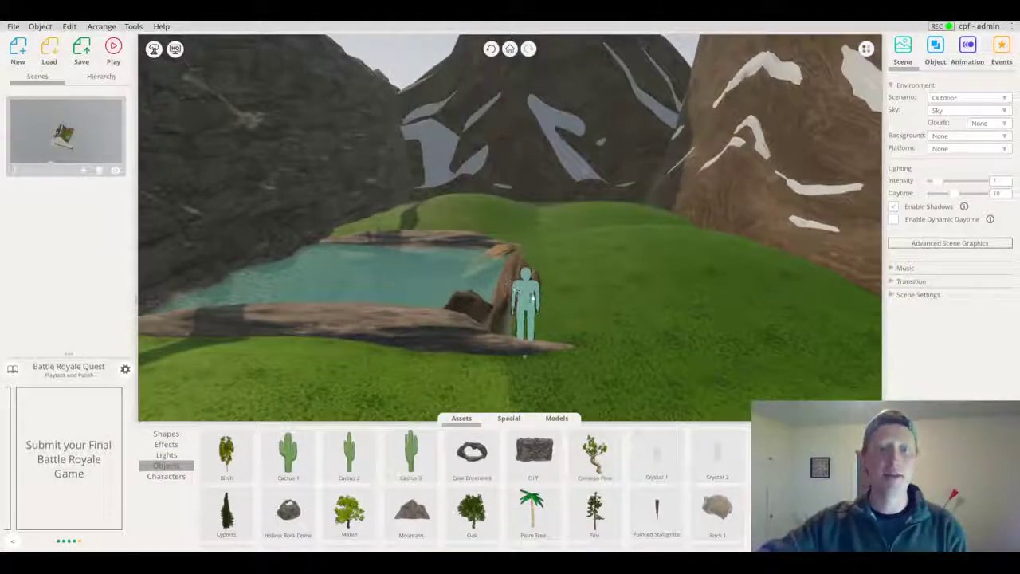
drag(603, 522, 435, 254)
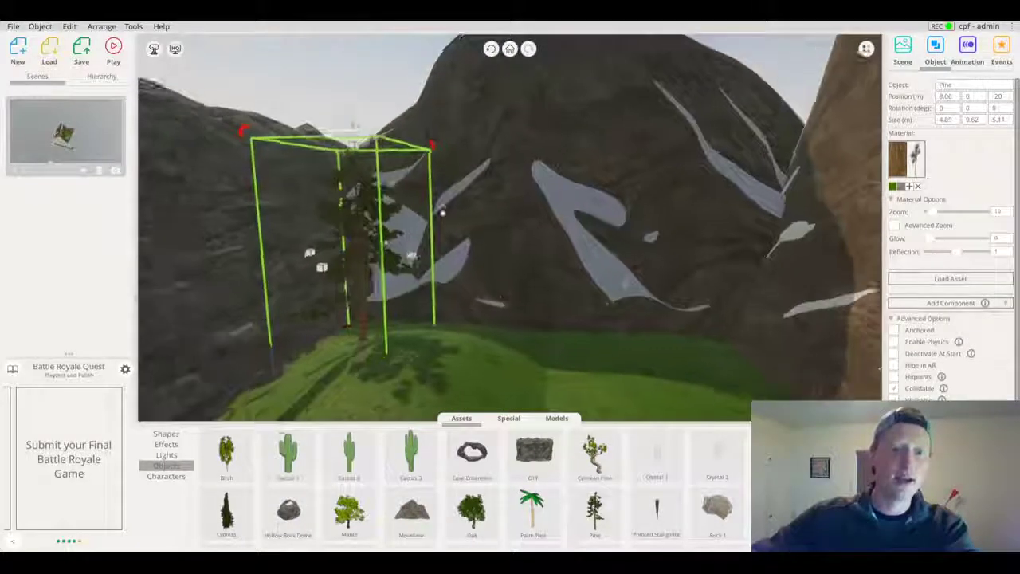
drag(258, 129, 260, 124)
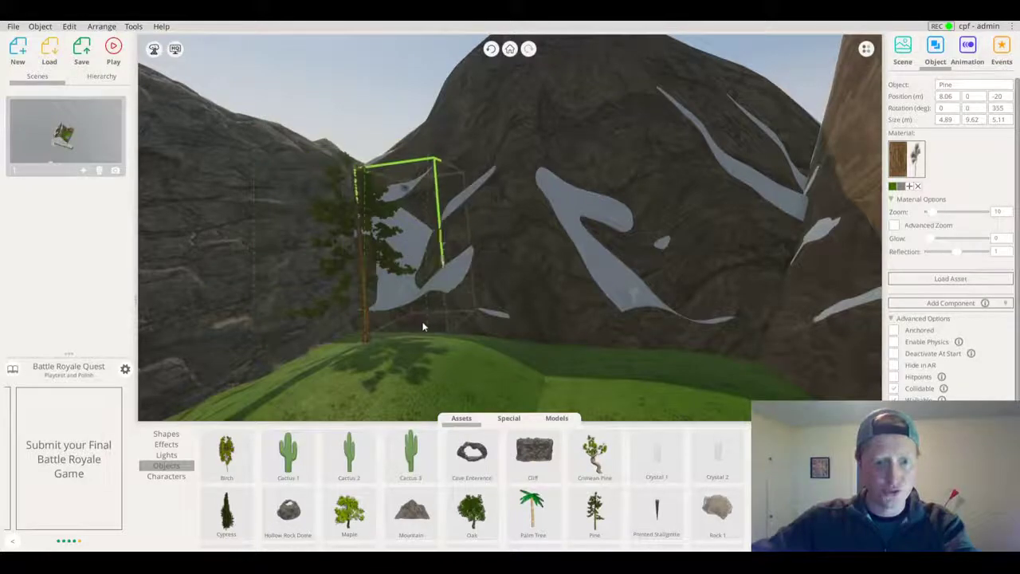
Add two copies of the pine beside it, each about 5.46 × 10.75 × 5.70 m, and tilt the last one to 5°
key(ctrl+v)
drag(434, 177, 421, 183)
drag(411, 137, 414, 109)
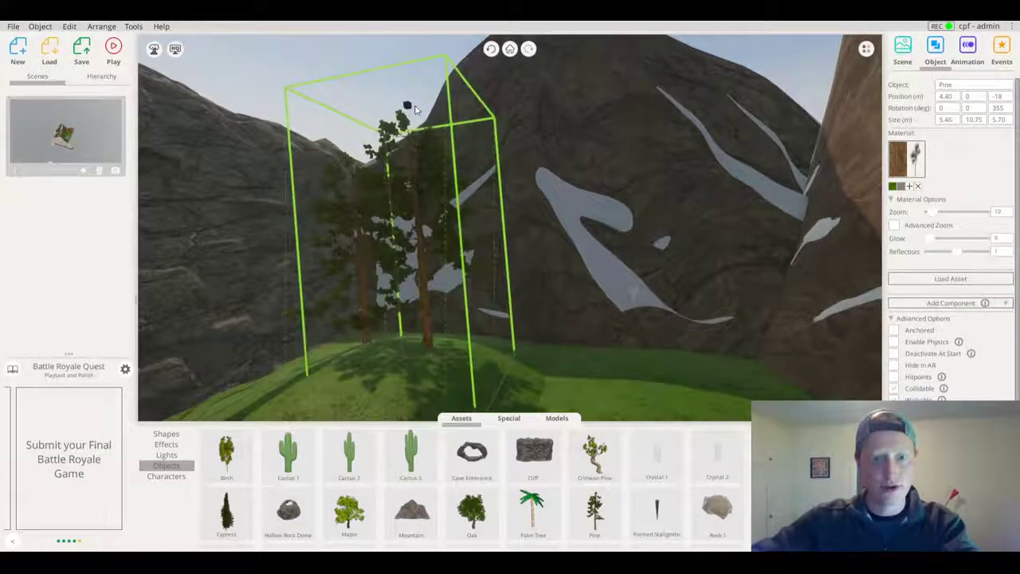
drag(279, 83, 281, 88)
key(ctrl+v)
click(464, 375)
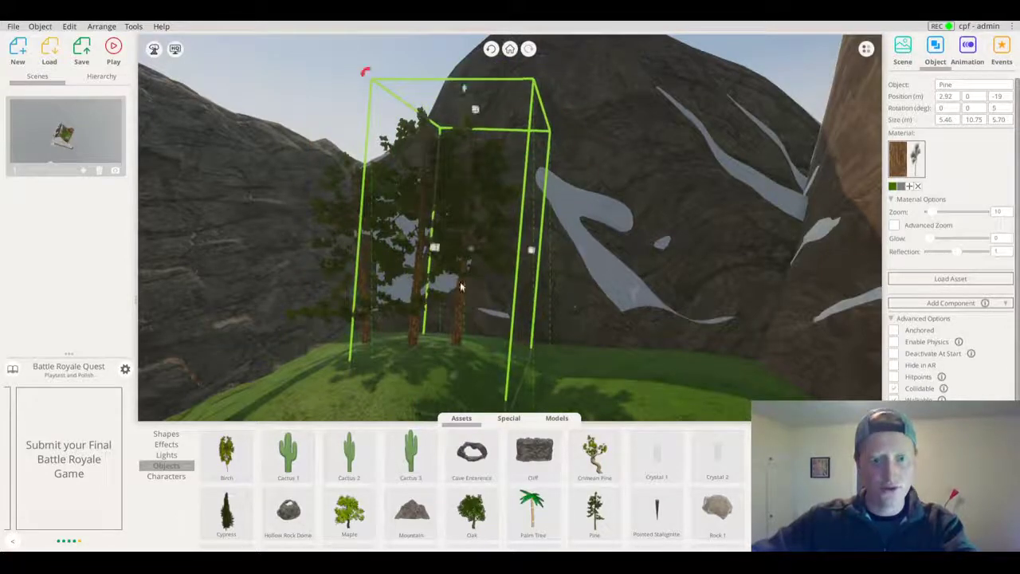
Add a fourth pine farther along the hill, enlarged to about 5.61 × 11.04 × 5.86 m and lowered to -1 m
scroll(510, 295, down, 3)
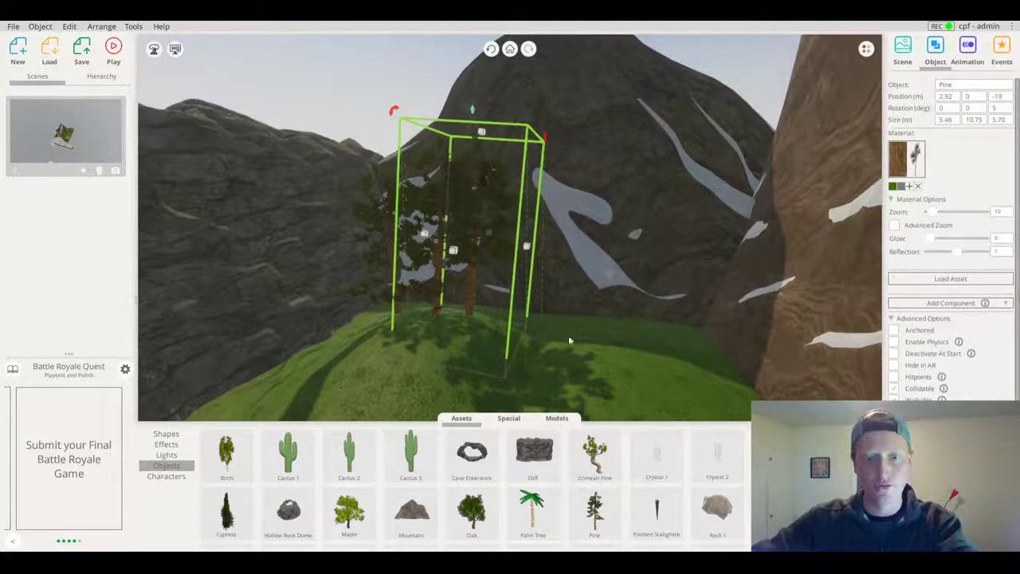
scroll(546, 358, down, 3)
drag(662, 376, 351, 321)
scroll(616, 326, down, 2)
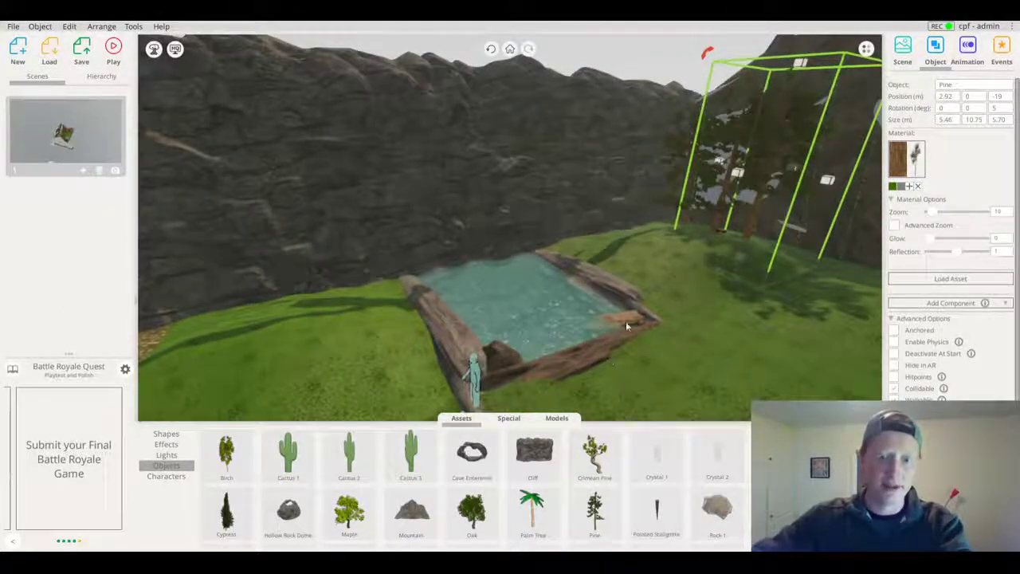
drag(493, 351, 429, 249)
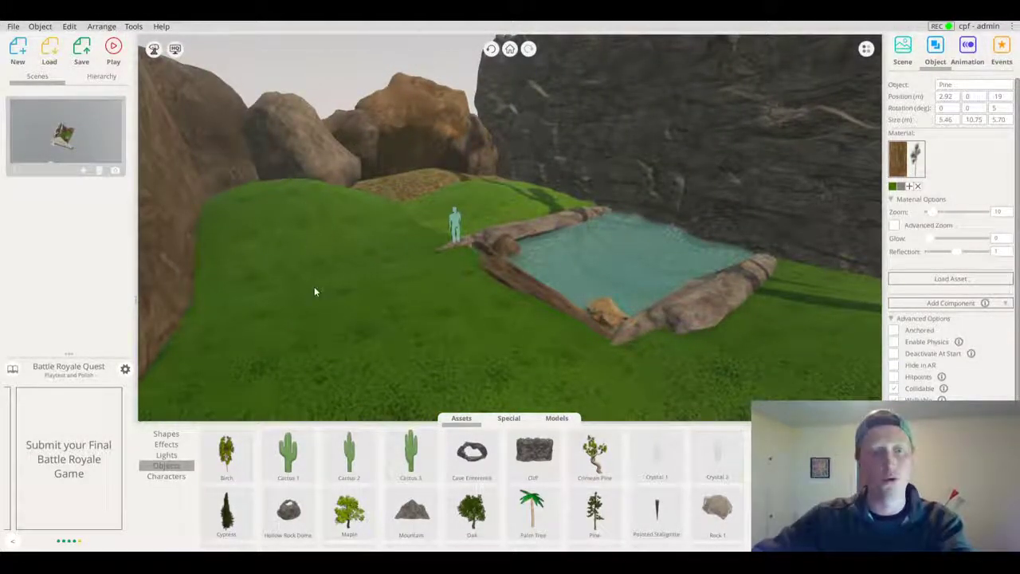
drag(448, 267, 612, 278)
drag(738, 173, 721, 259)
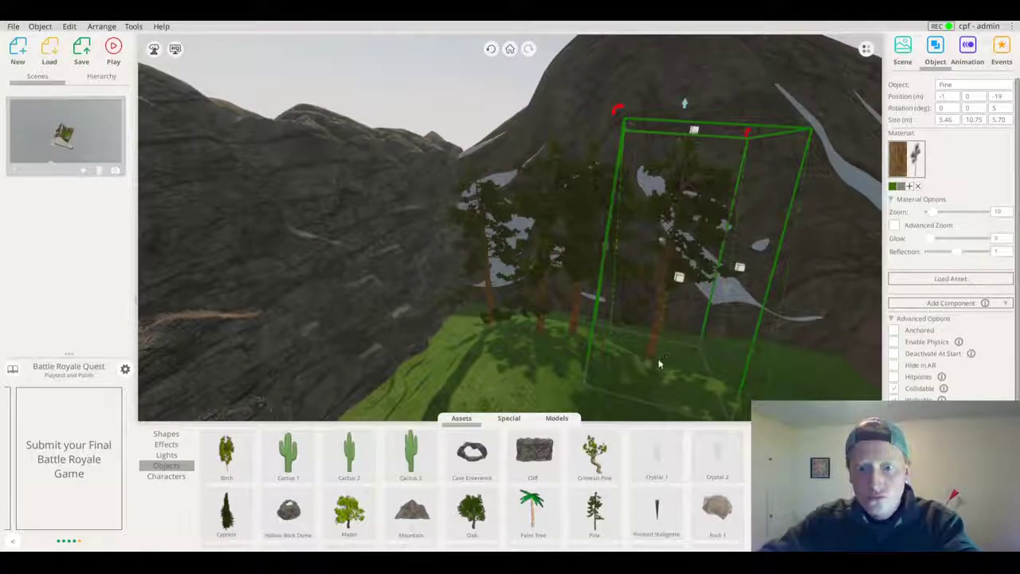
drag(646, 364, 646, 371)
Duplicate several pines together along the mountain's foot, enlarge the copies to about 15.89 × 12.08 × 7.61 m overall and tilt them to 355°
shift+click(535, 255)
shift+click(518, 256)
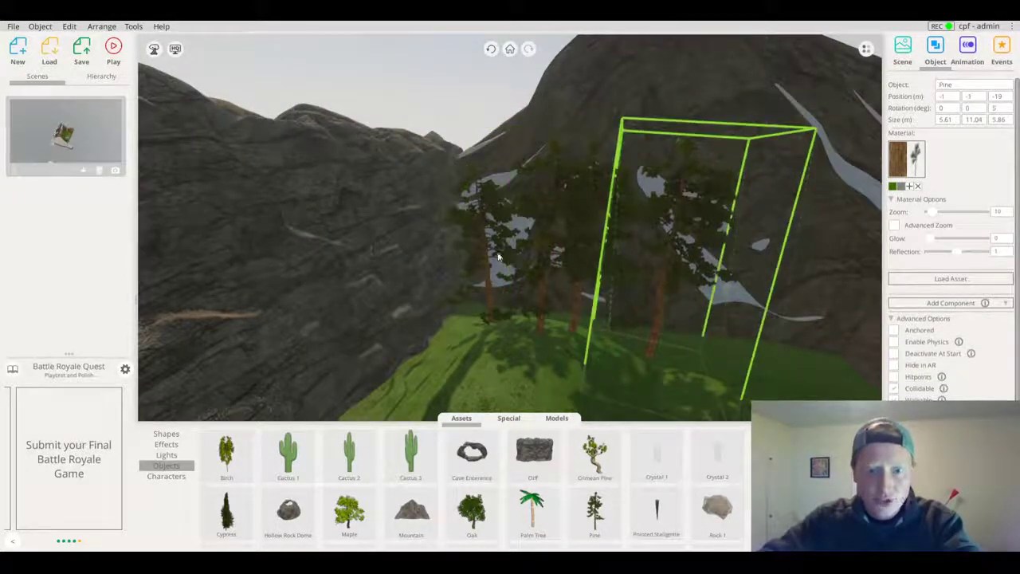
shift+click(483, 254)
drag(584, 269, 679, 313)
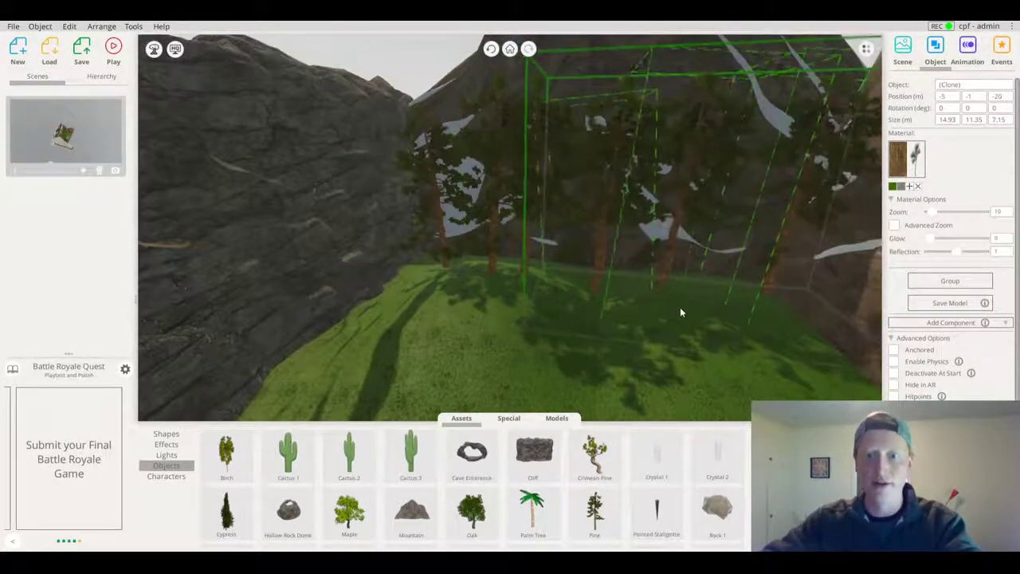
scroll(655, 229, down, 3)
drag(678, 94, 713, 176)
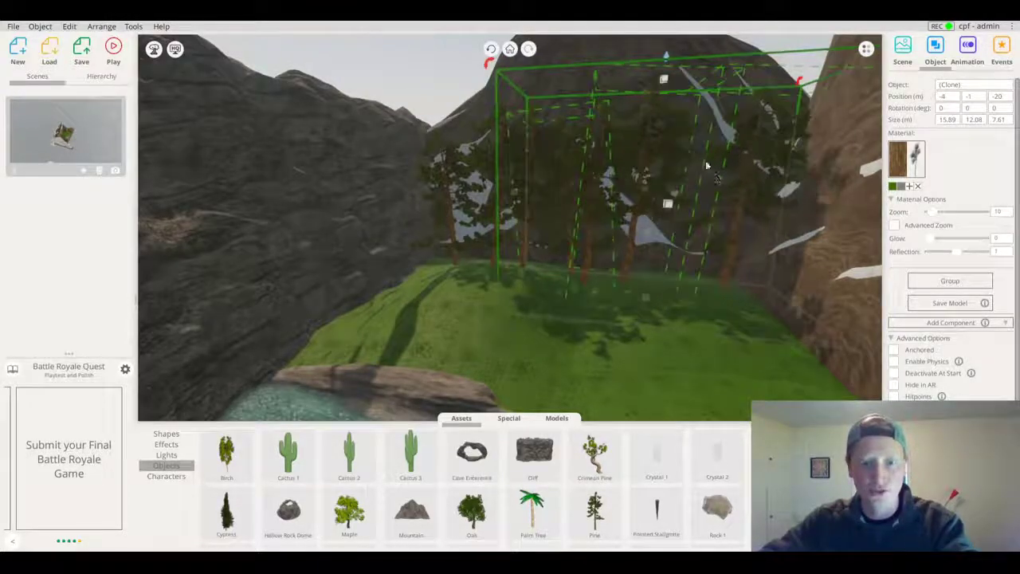
drag(481, 70, 503, 66)
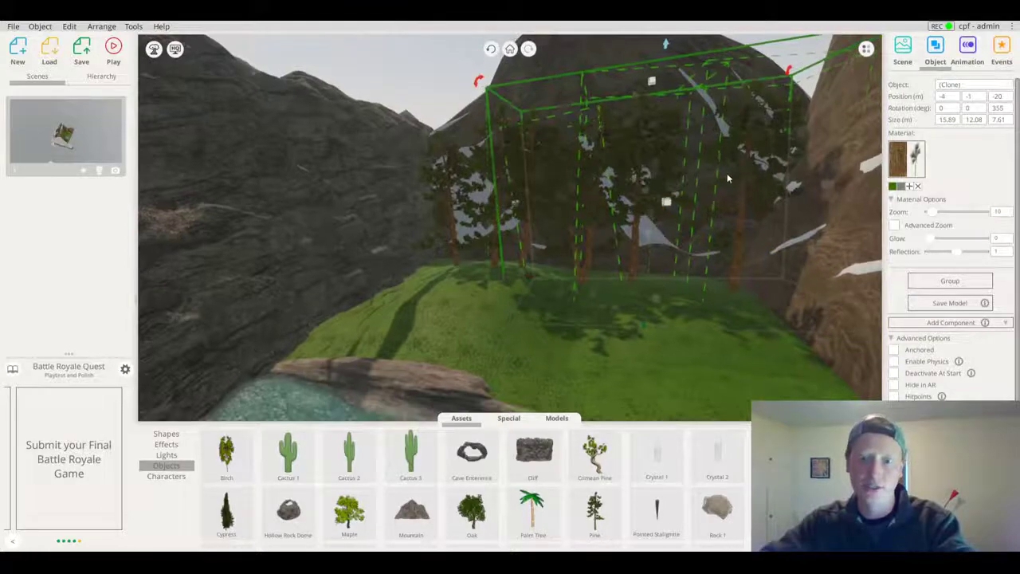
Duplicate the row of pines together with one more pine, turn the copies to 180° and set them in front at -2 m height
scroll(489, 203, up, 1)
shift+click(449, 189)
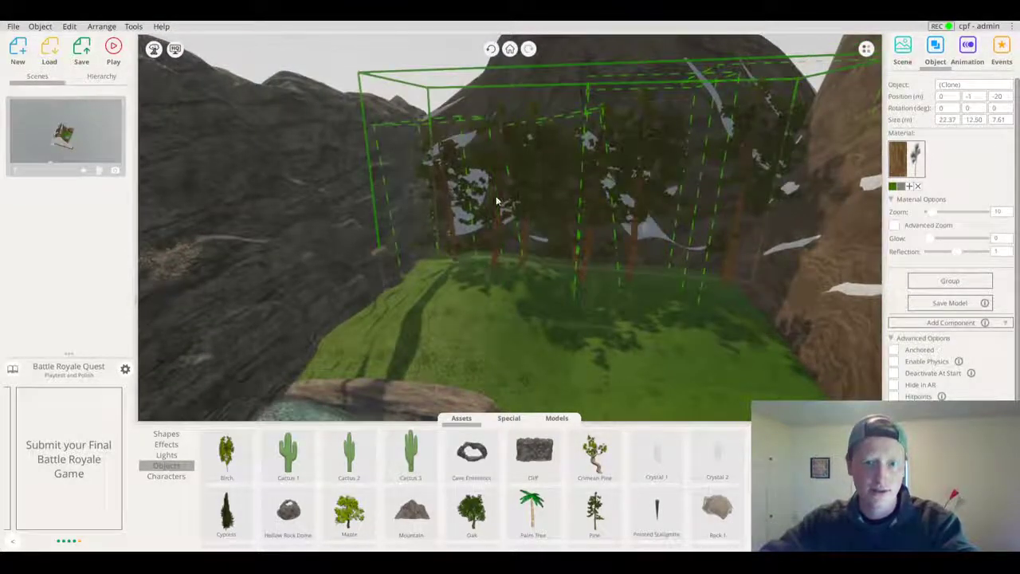
drag(585, 288, 566, 328)
scroll(643, 341, down, 2)
drag(645, 328, 625, 268)
drag(706, 148, 575, 107)
drag(582, 271, 534, 251)
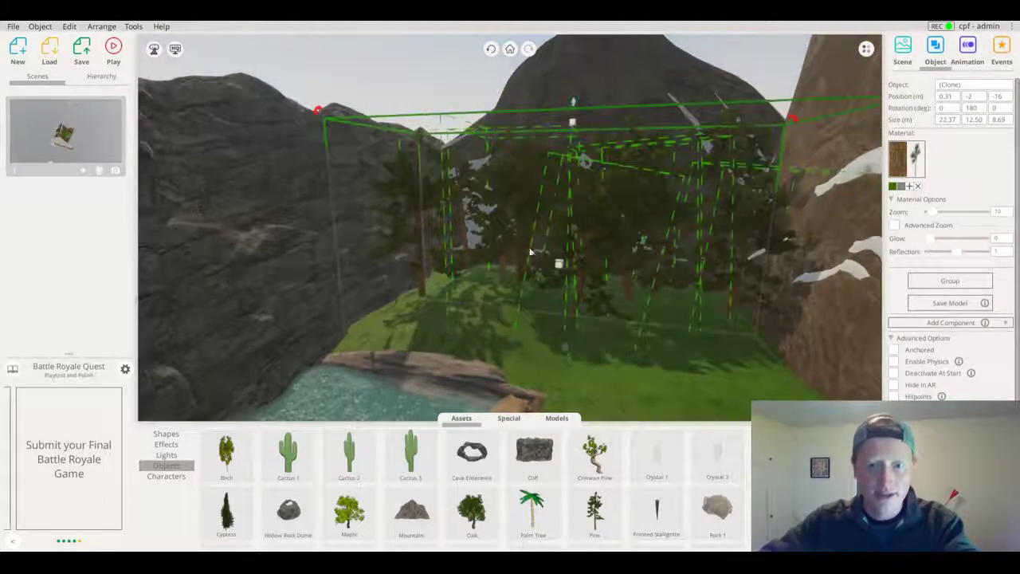
drag(663, 272, 745, 306)
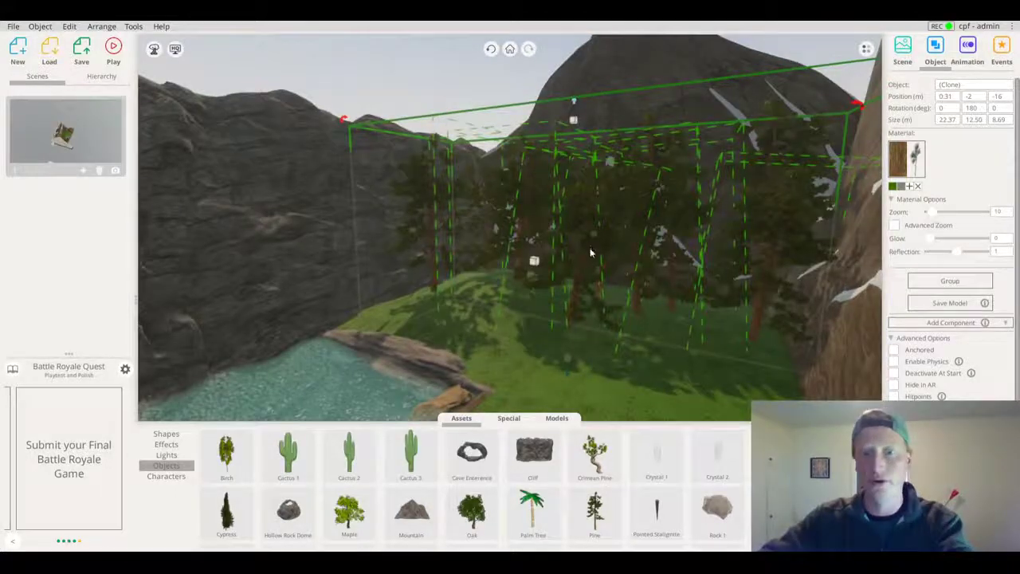
click(592, 251)
Add a Willow at the pond's corner nearest the pines, lowered to -1 m and resized to about 8.71 × 9.31 × 9.34 m
scroll(591, 238, down, 4)
drag(591, 238, 495, 347)
scroll(515, 291, down, 3)
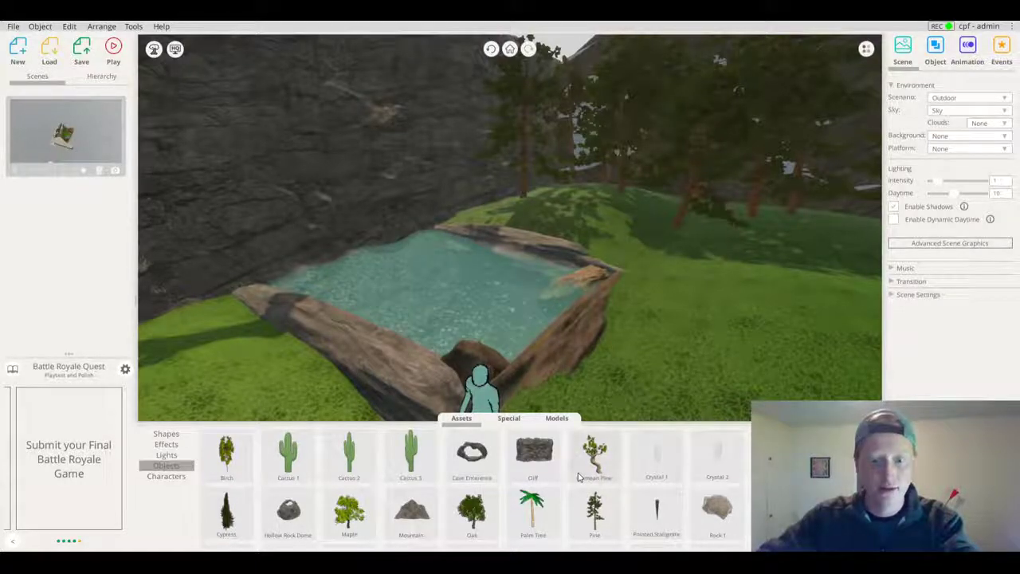
scroll(311, 481, down, 5)
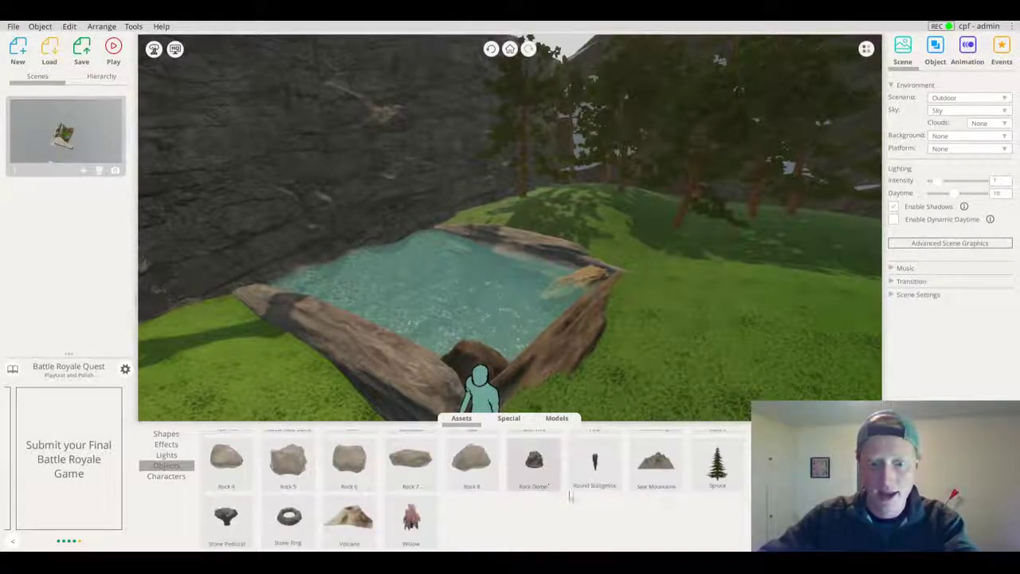
drag(477, 491, 612, 322)
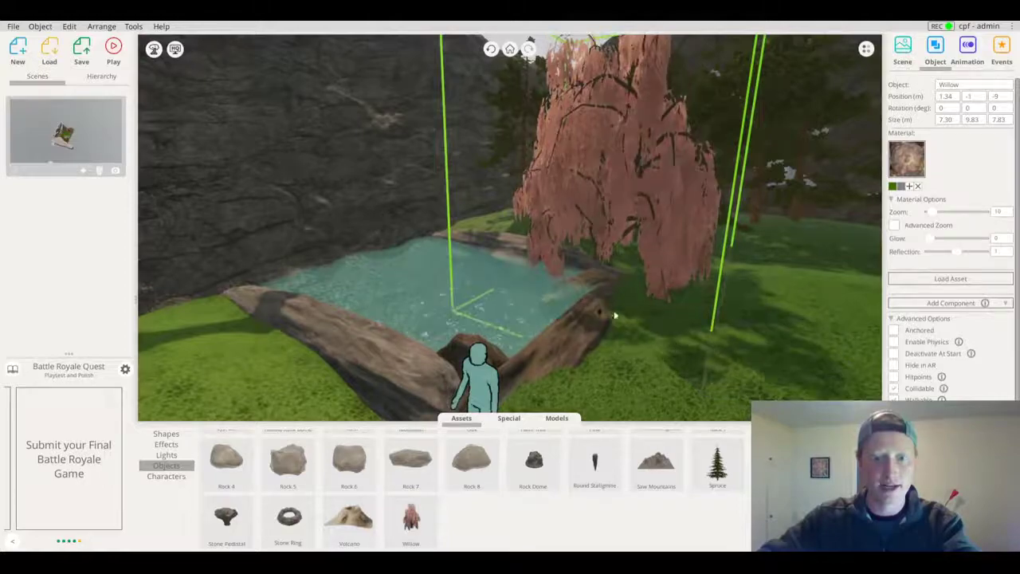
scroll(638, 217, down, 5)
mouse_move(587, 68)
mouse_down()
mouse_move(584, 115)
mouse_move(597, 86)
mouse_up()
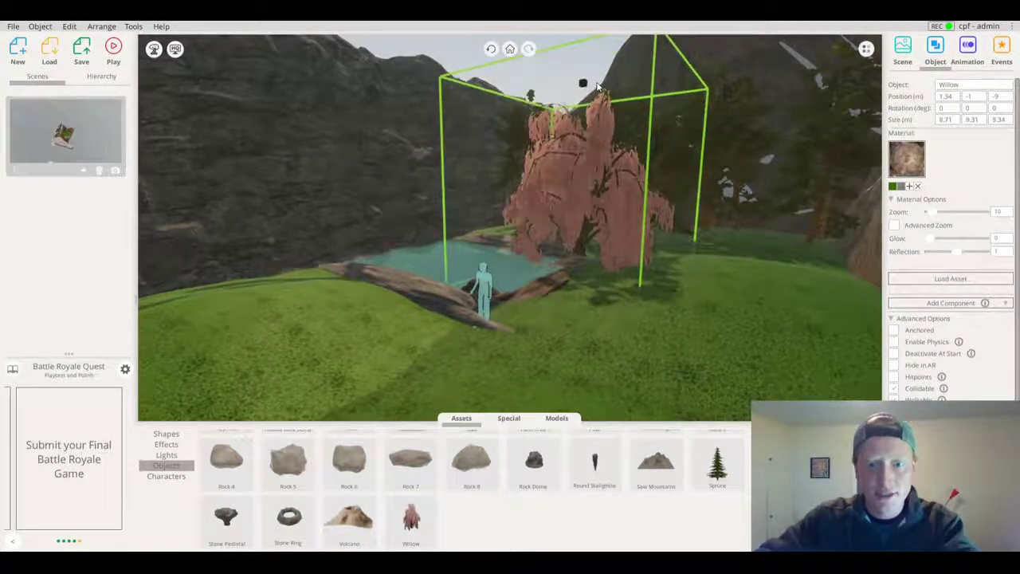
Add a second Willow on the opposite side of the pond, lowered to -1 m and shrunk to about 5.63 × 7.58 × 6.03 m
drag(410, 518, 281, 291)
right_drag(281, 291, 359, 303)
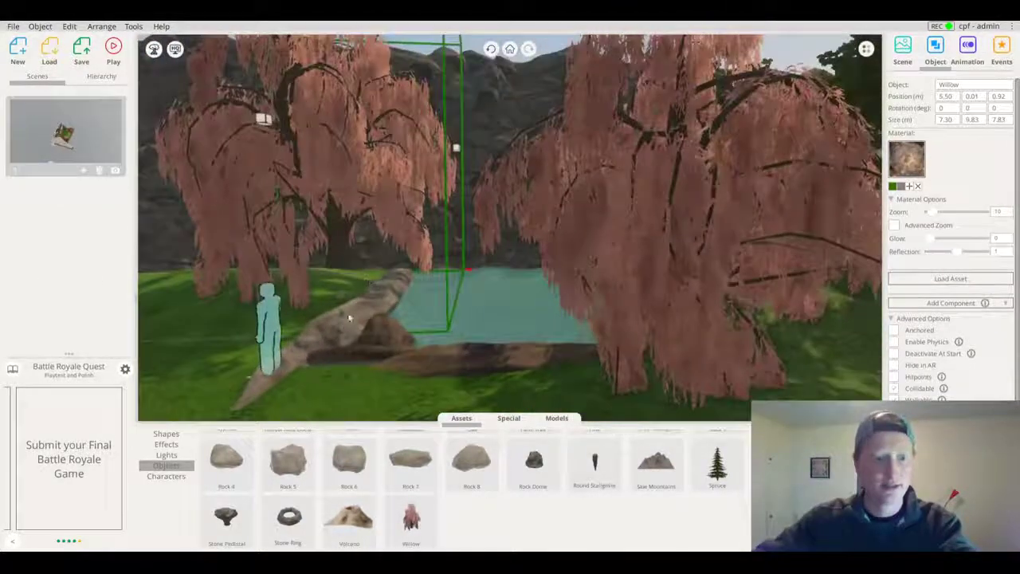
drag(346, 319, 403, 86)
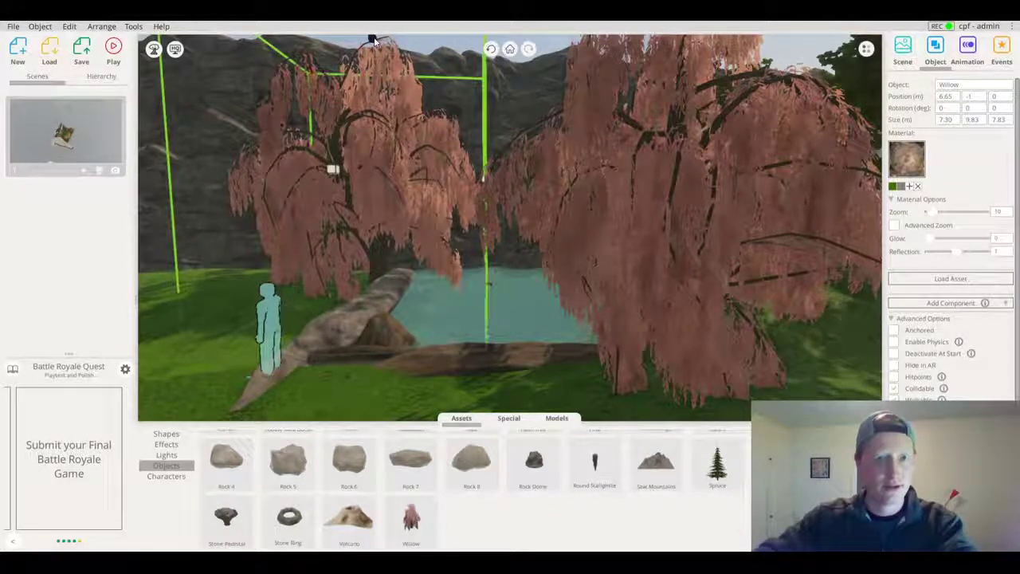
drag(374, 42, 384, 109)
right_drag(546, 219, 714, 237)
drag(713, 237, 584, 264)
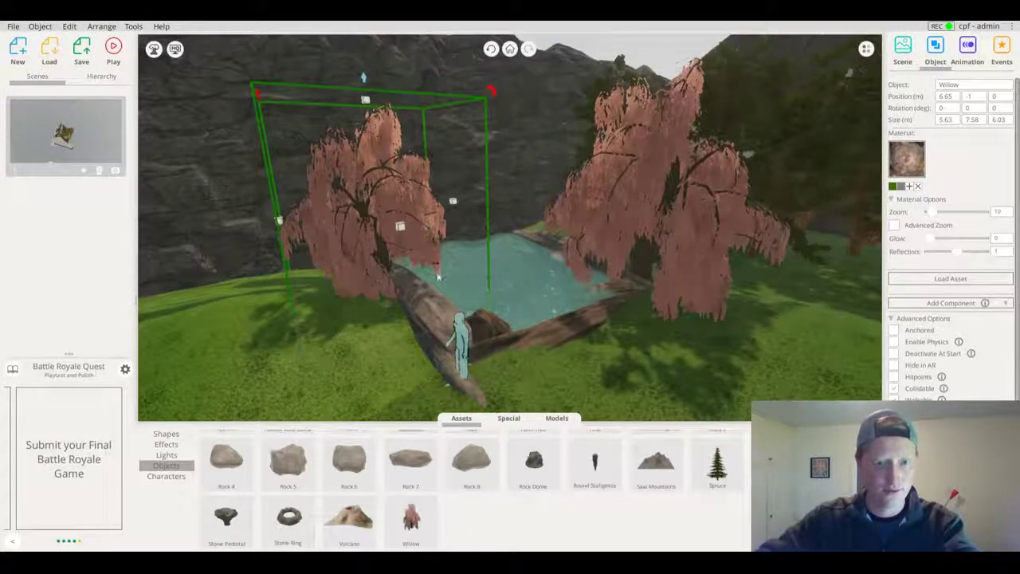
Turn the second willow to 255° and enlarge it to about 7.27 × 9.79 × 7.79 m
mouse_move(667, 243)
mouse_down()
mouse_move(573, 214)
mouse_move(665, 261)
mouse_up()
right_drag(667, 267, 677, 245)
drag(703, 243, 746, 242)
right_drag(746, 242, 541, 204)
click(414, 238)
click(414, 236)
drag(444, 270, 352, 269)
right_drag(510, 184, 306, 230)
right_drag(671, 268, 191, 334)
drag(491, 74, 490, 16)
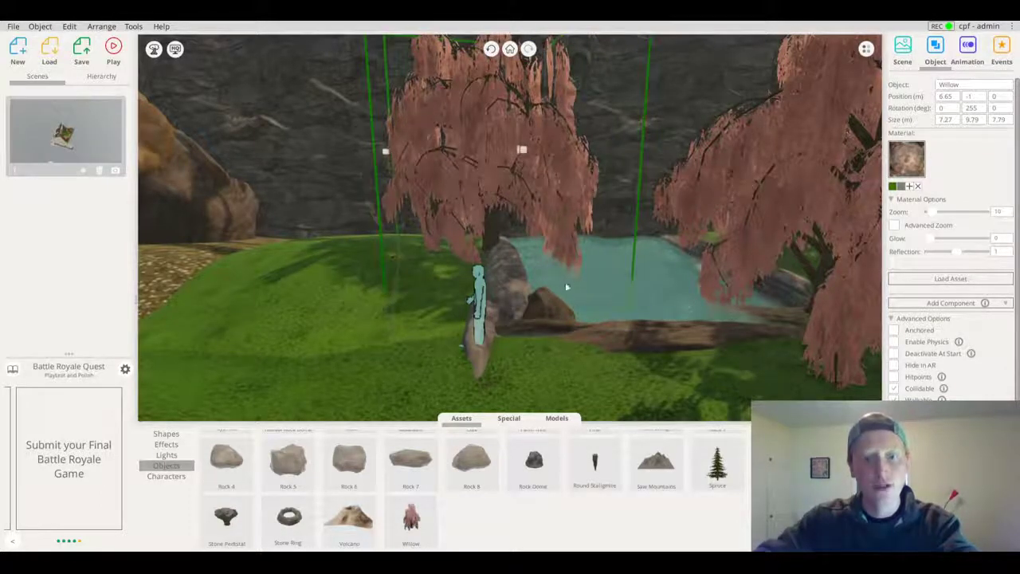
Examine the willows, the pond's water and its rock edge from close up and farther back
right_drag(595, 268, 608, 212)
scroll(651, 299, up, 5)
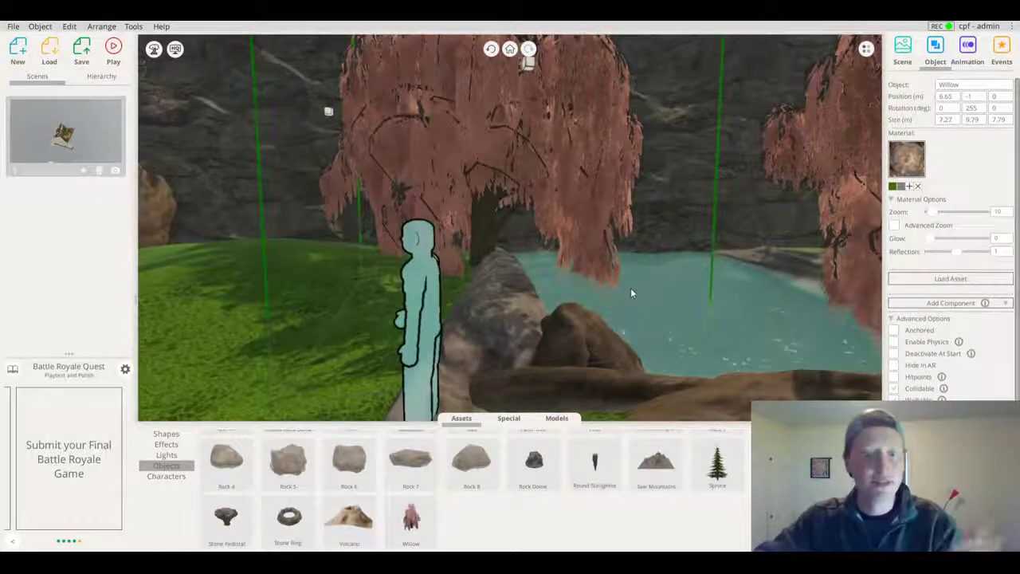
scroll(615, 301, up, 3)
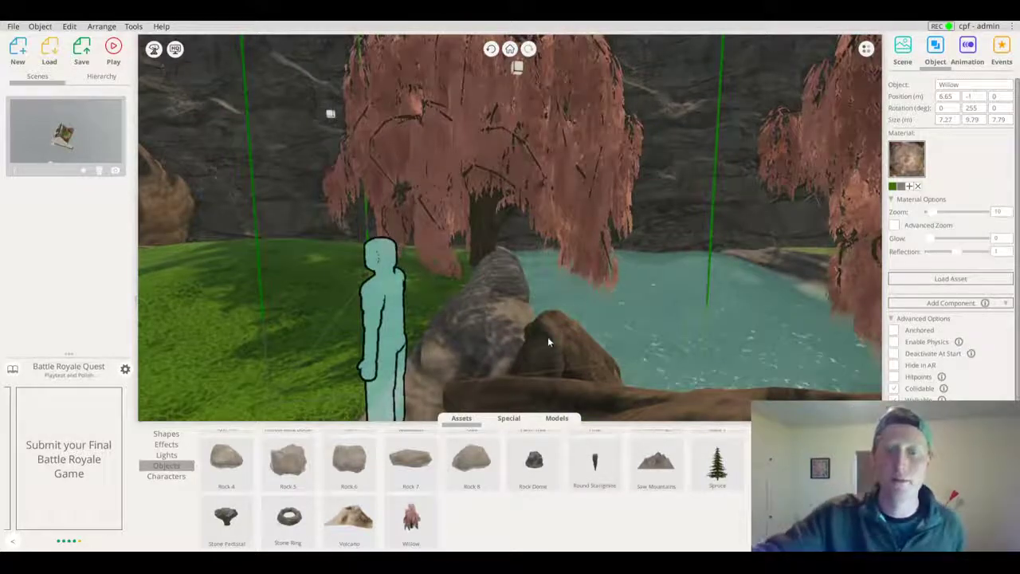
right_drag(588, 335, 681, 265)
scroll(549, 345, down, 5)
drag(676, 267, 741, 290)
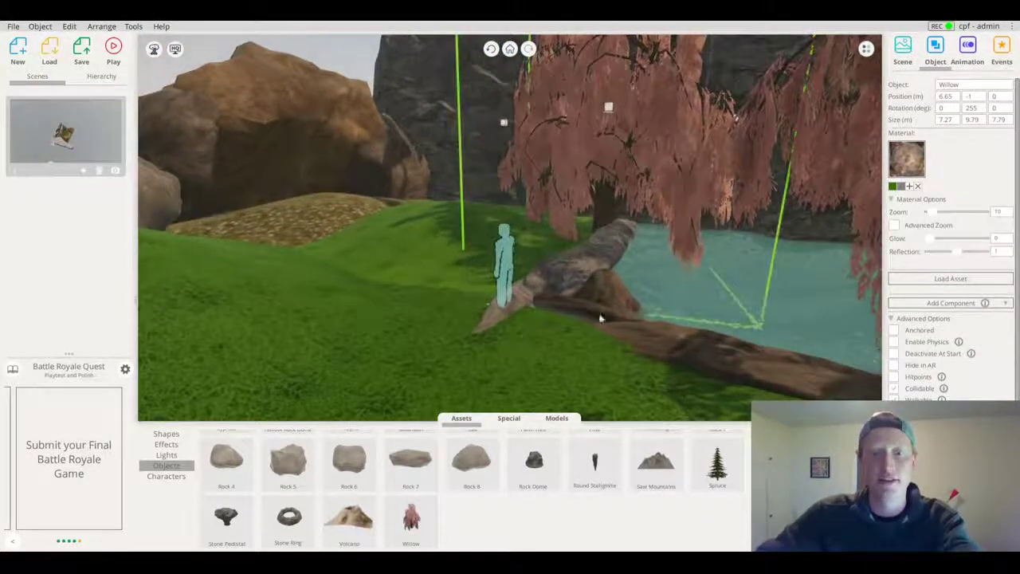
click(754, 293)
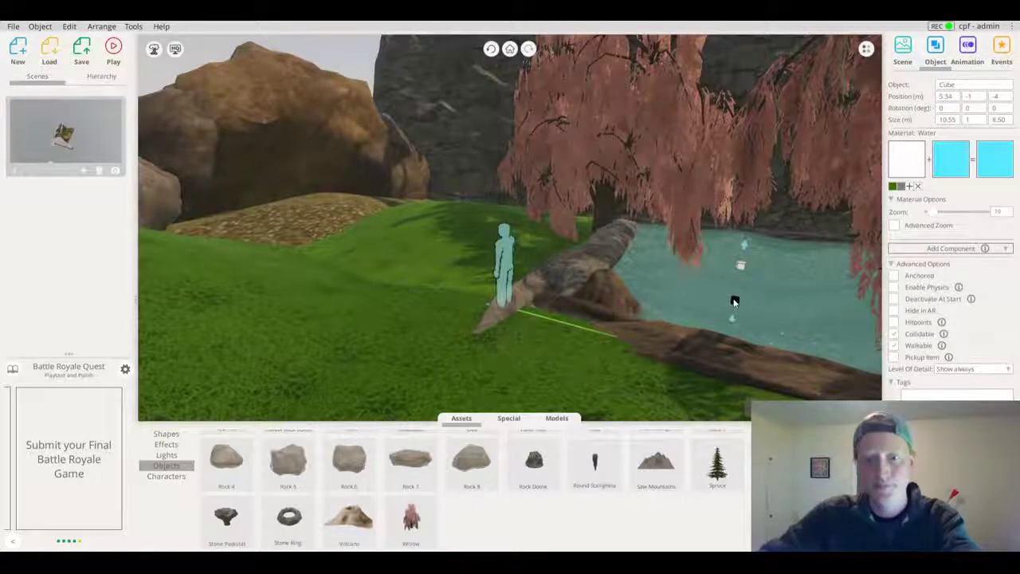
drag(736, 294, 618, 269)
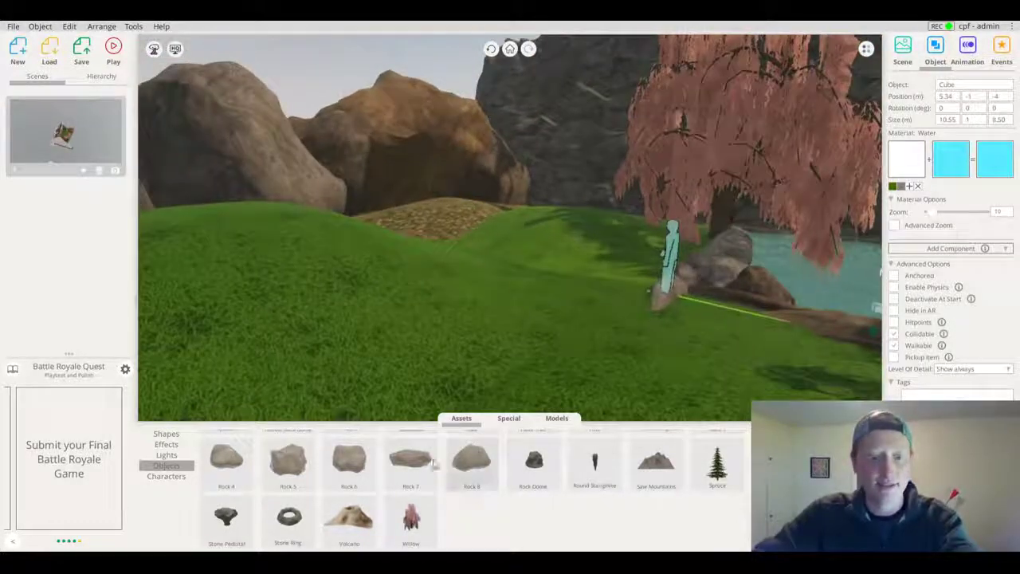
Add a Birch in the dip between the grassy hills and shrink it to about 4.15 × 8.97 × 4.84 m
scroll(377, 504, up, 2)
scroll(294, 496, up, 1)
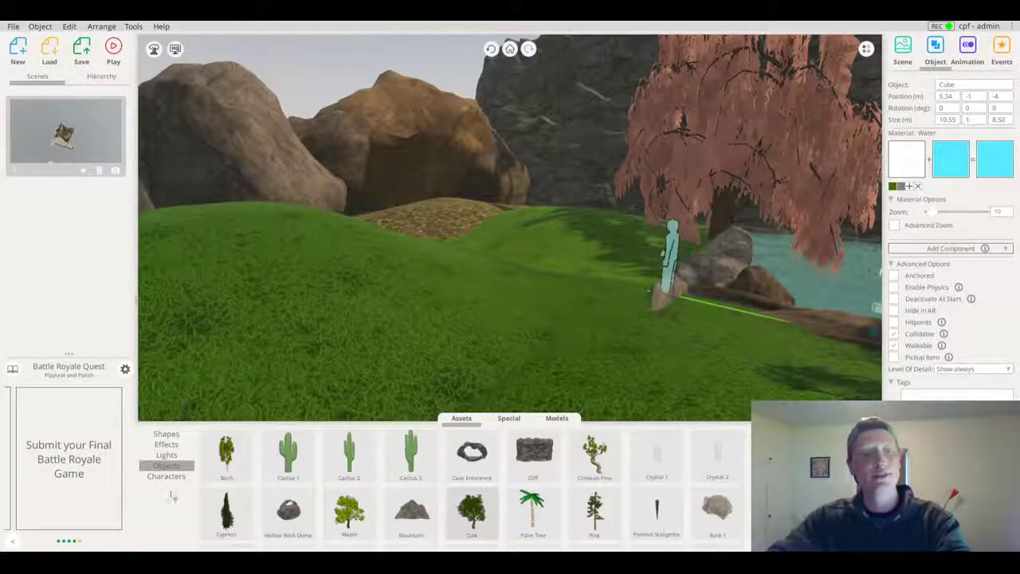
drag(225, 474, 375, 257)
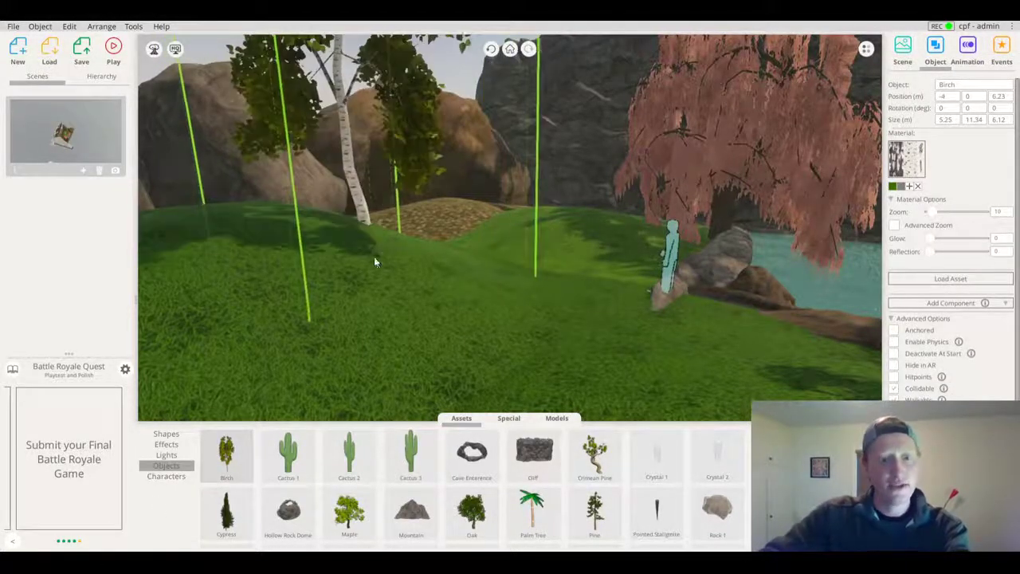
right_drag(375, 258, 31, 231)
right_drag(413, 259, 440, 219)
drag(424, 73, 519, 355)
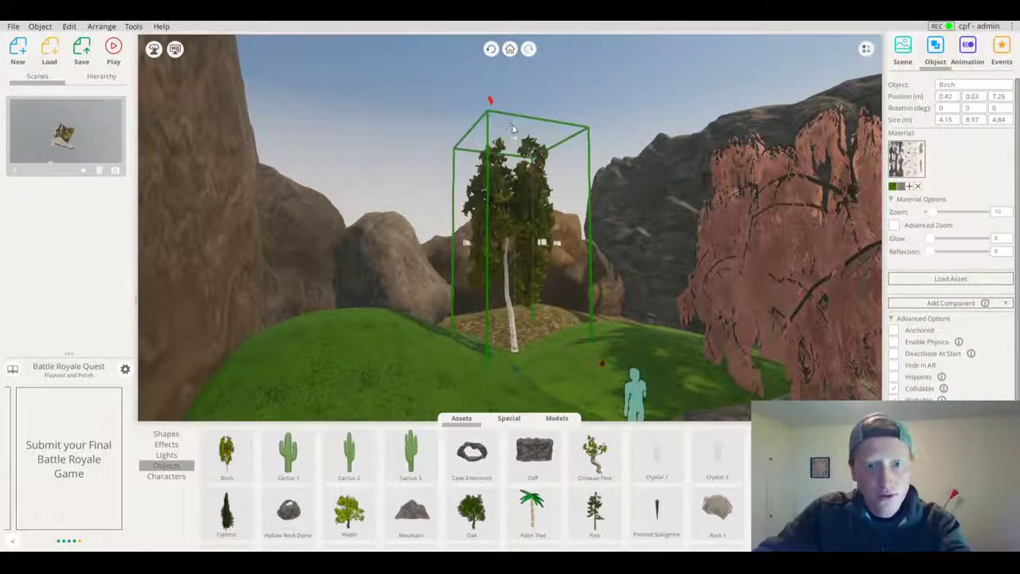
drag(515, 137, 516, 155)
mouse_move(535, 385)
mouse_down()
mouse_move(589, 360)
mouse_move(427, 408)
mouse_move(523, 389)
mouse_up()
Duplicate the birch toward the mountain, lower a copy to -1 m, enlarge it to about 4.79 × 10.35 × 5.58 m and turn it to 255°
scroll(544, 338, down, 3)
right_drag(542, 358, 555, 271)
key(ctrl+v)
click(490, 315)
drag(555, 271, 621, 363)
drag(582, 114, 596, 75)
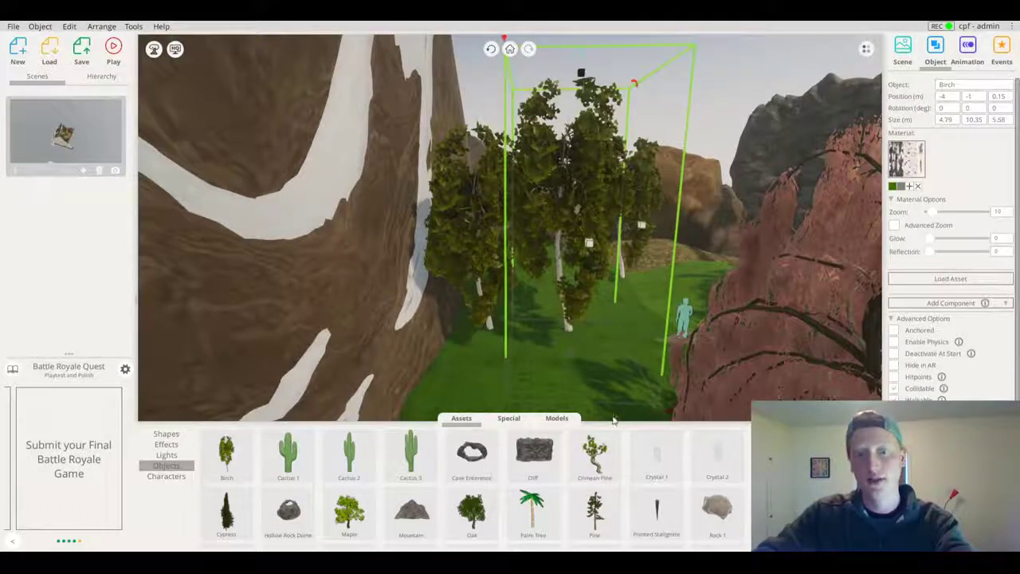
drag(673, 413, 584, 409)
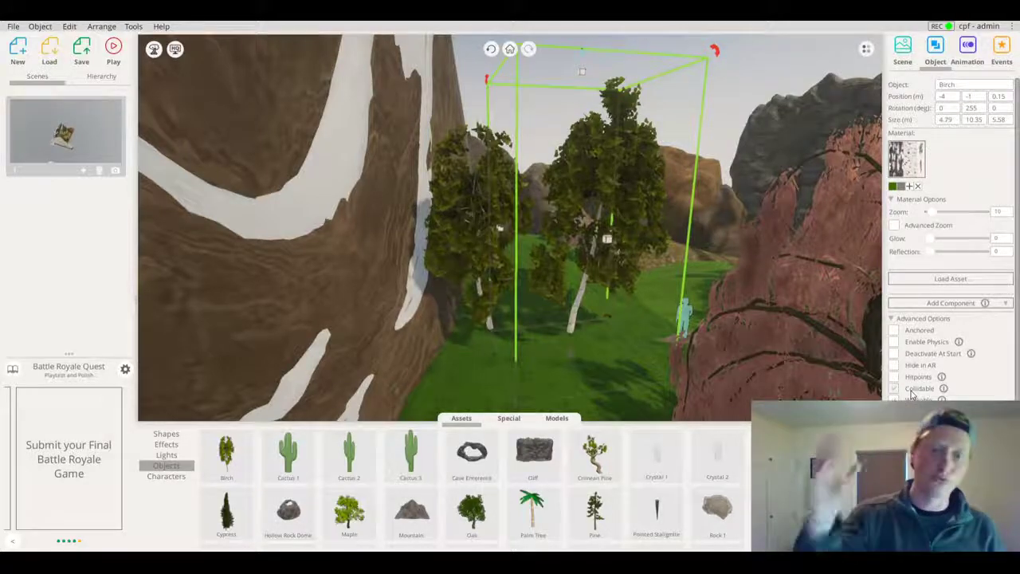
Move the 255° birch close to the other birch at the mountain's foot
drag(614, 282, 510, 309)
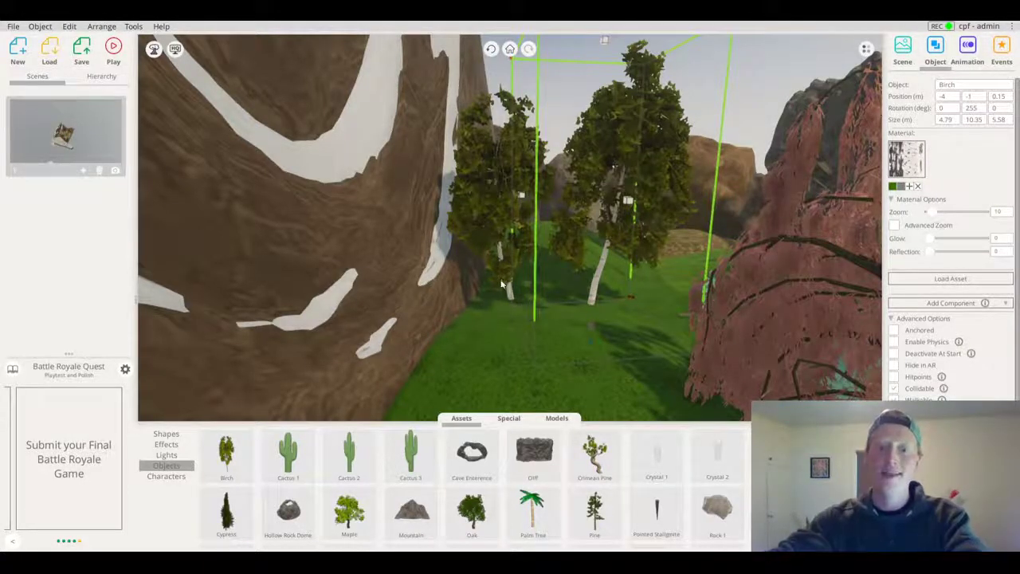
scroll(503, 312, up, 3)
drag(504, 312, 496, 289)
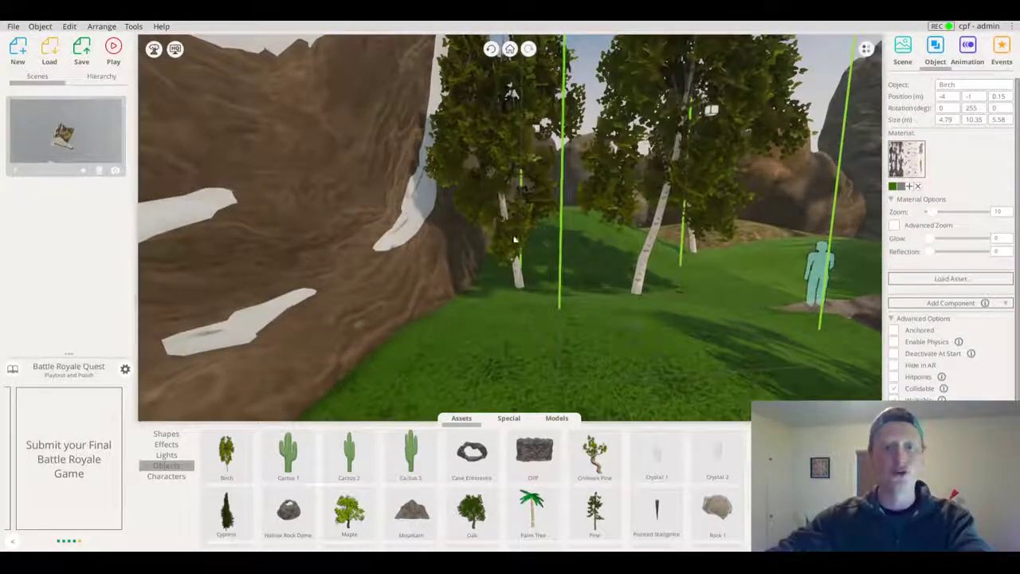
drag(542, 263, 493, 245)
right_drag(492, 246, 545, 273)
drag(545, 272, 577, 103)
middle_drag(671, 322, 668, 334)
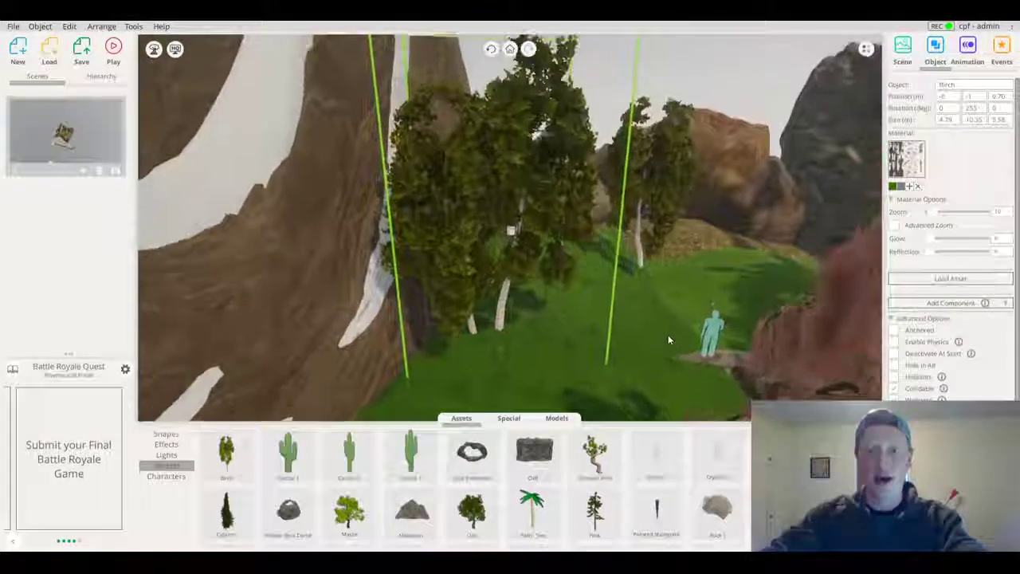
Add more birch copies and duplicate several together along the mountain's foot, spanning about 13.88 × 10.35 × 12.28 m overall
key(ctrl+v)
click(666, 283)
scroll(662, 282, down, 3)
shift+click(541, 220)
mouse_move(540, 215)
right_down()
mouse_move(503, 329)
mouse_move(408, 310)
right_up()
key(ctrl+v)
click(508, 227)
drag(423, 277, 365, 279)
drag(616, 143, 631, 131)
Set the zoom of the pond's water material to 47
right_drag(631, 131, 566, 62)
scroll(631, 219, up, 4)
scroll(631, 219, up, 4)
right_drag(630, 220, 549, 243)
click(548, 243)
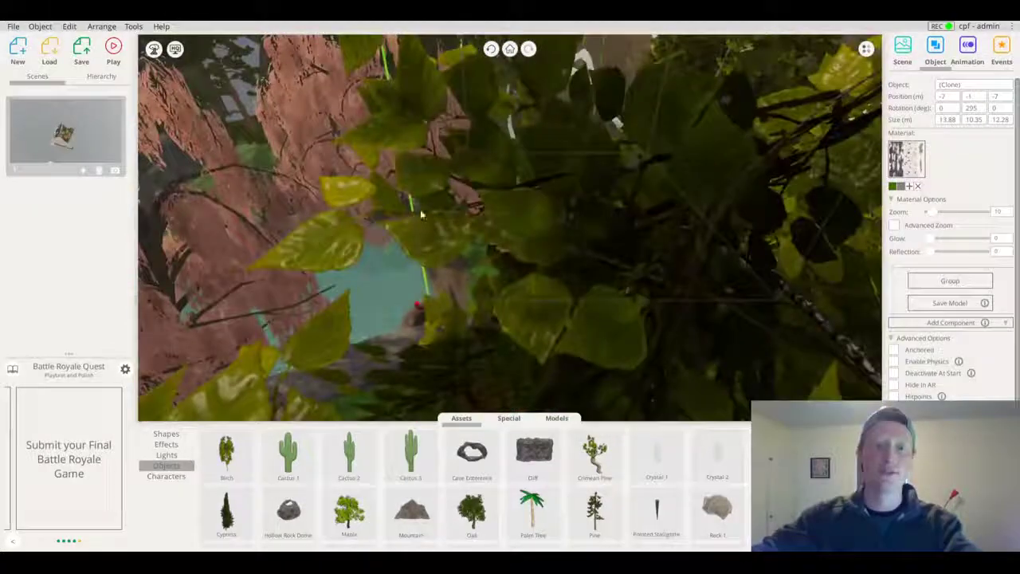
drag(548, 243, 239, 71)
right_drag(237, 70, 250, 350)
click(289, 297)
scroll(293, 299, up, 3)
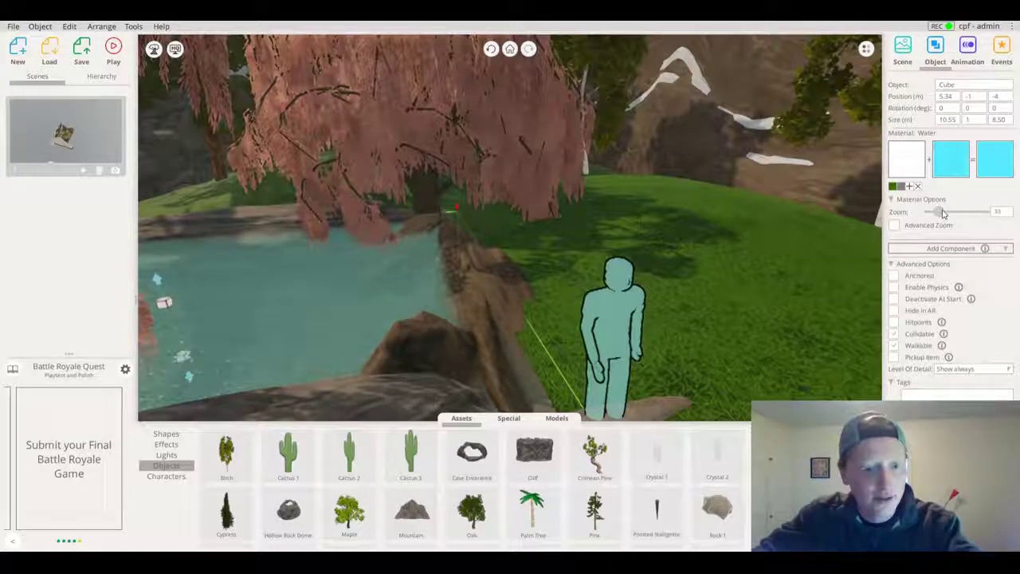
right_drag(558, 348, 2, 373)
scroll(359, 284, up, 3)
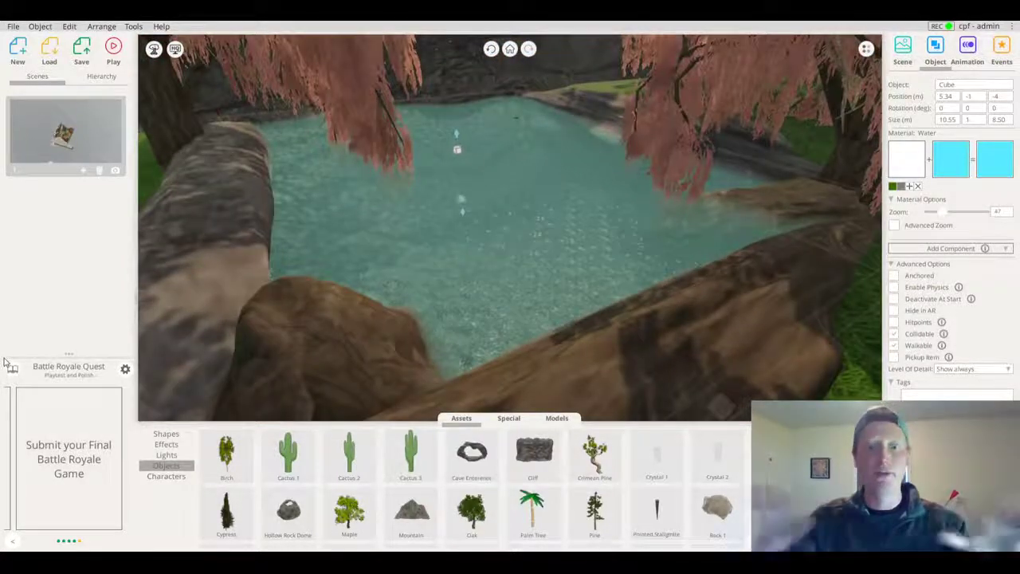
Move the player from the pond's edge onto the grass near the birches and turn it to 180°
right_drag(353, 354, 556, 252)
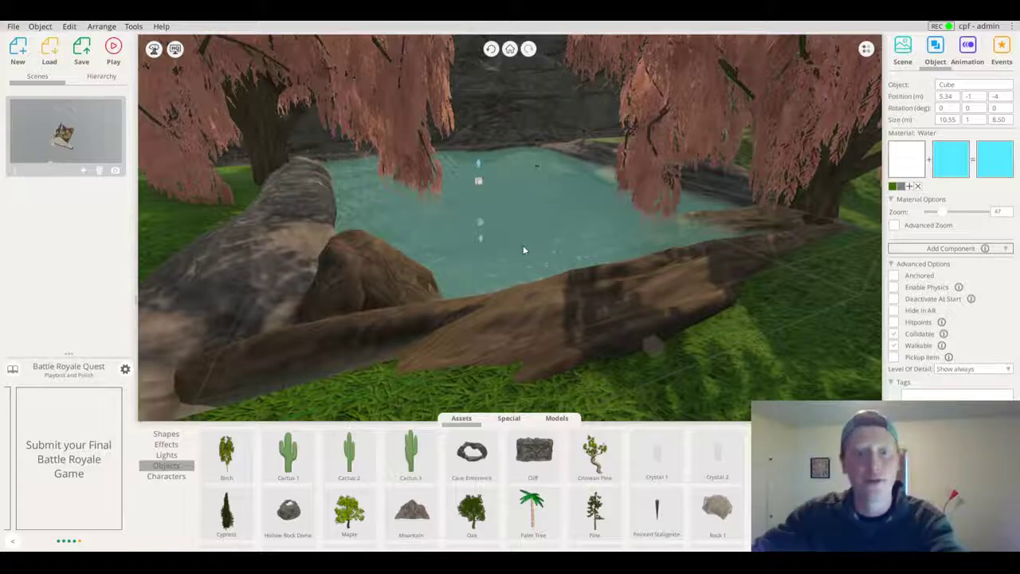
right_drag(523, 247, 487, 230)
right_drag(506, 280, 619, 287)
click(546, 249)
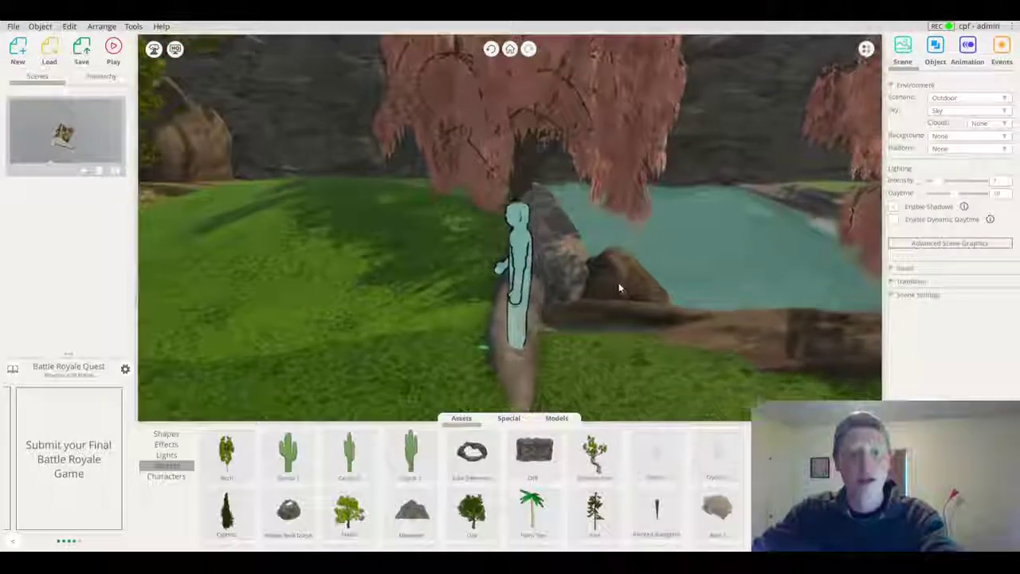
click(444, 311)
drag(441, 311, 431, 259)
click(517, 249)
right_drag(432, 259, 512, 302)
drag(498, 369, 359, 300)
right_drag(359, 298, 227, 214)
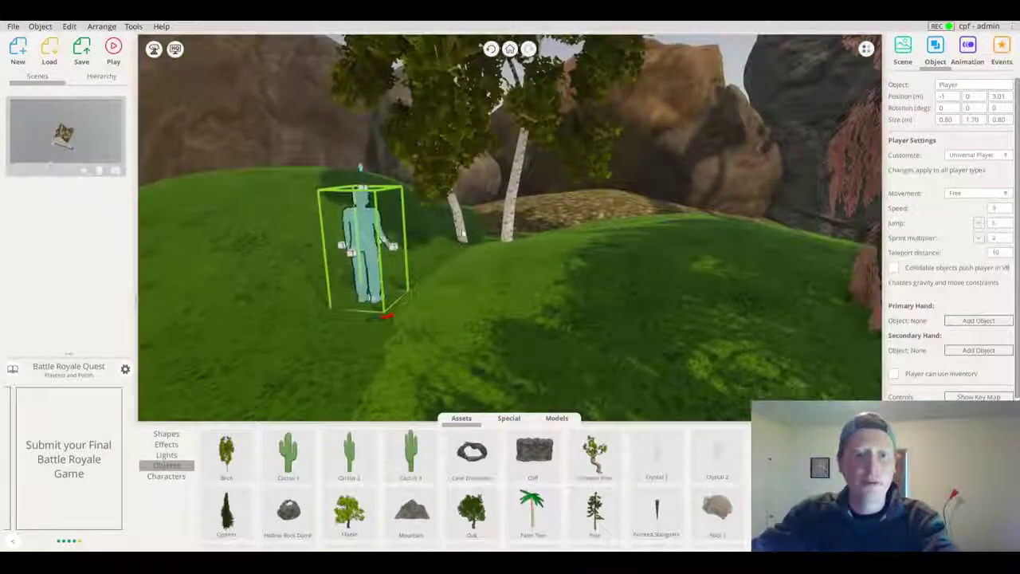
drag(392, 317, 226, 344)
Place the player on the leaf-covered mound by the large rocks, at about 3.97, 0.88, 11.03 m
drag(378, 299, 647, 214)
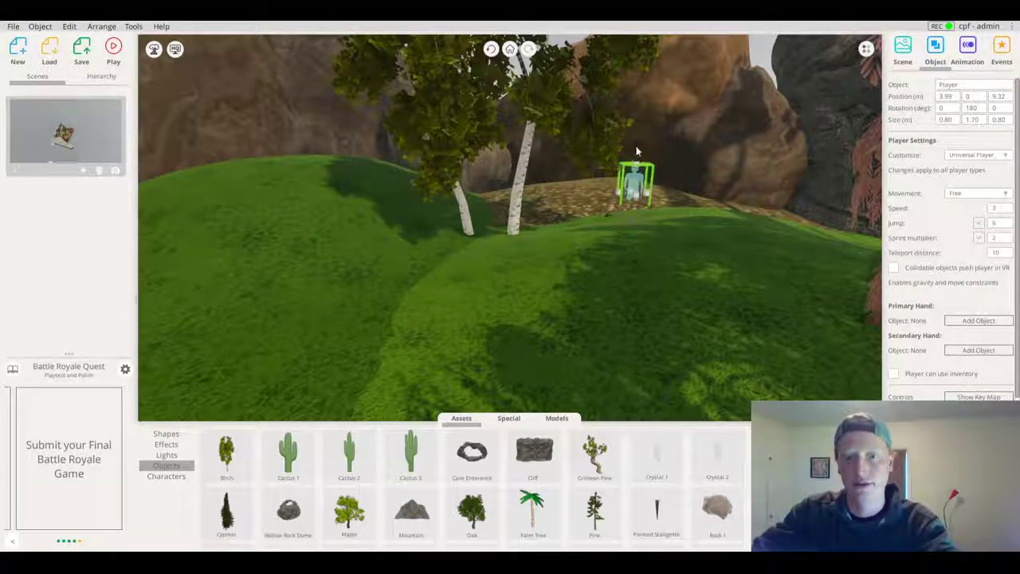
drag(639, 119, 641, 180)
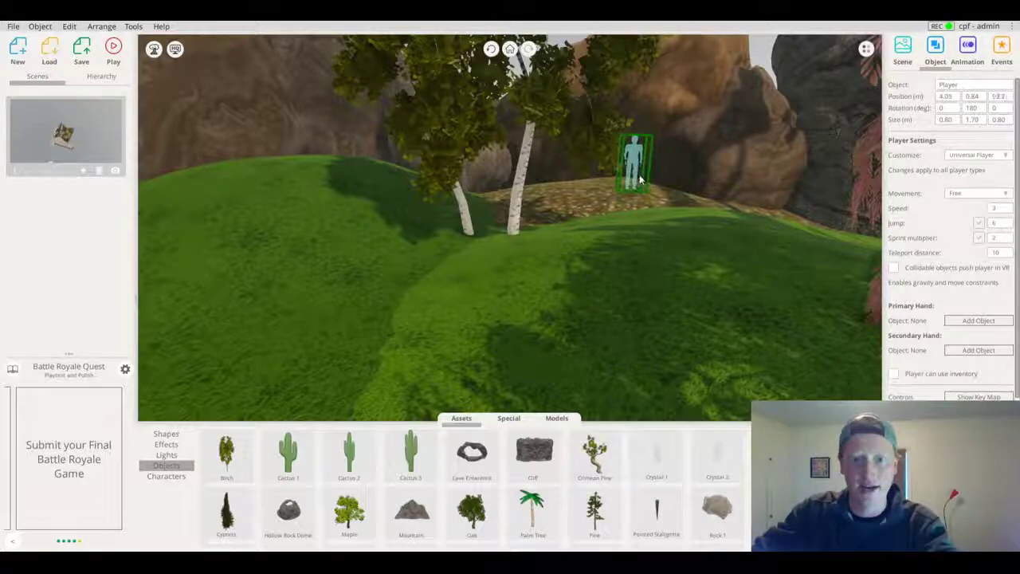
drag(628, 111, 629, 109)
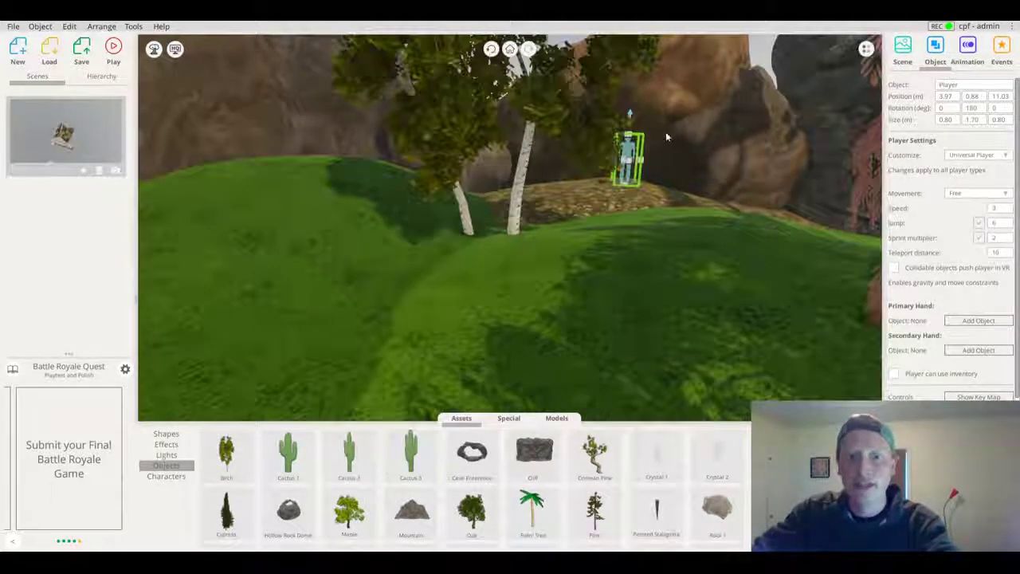
scroll(667, 136, up, 5)
right_drag(668, 135, 542, 175)
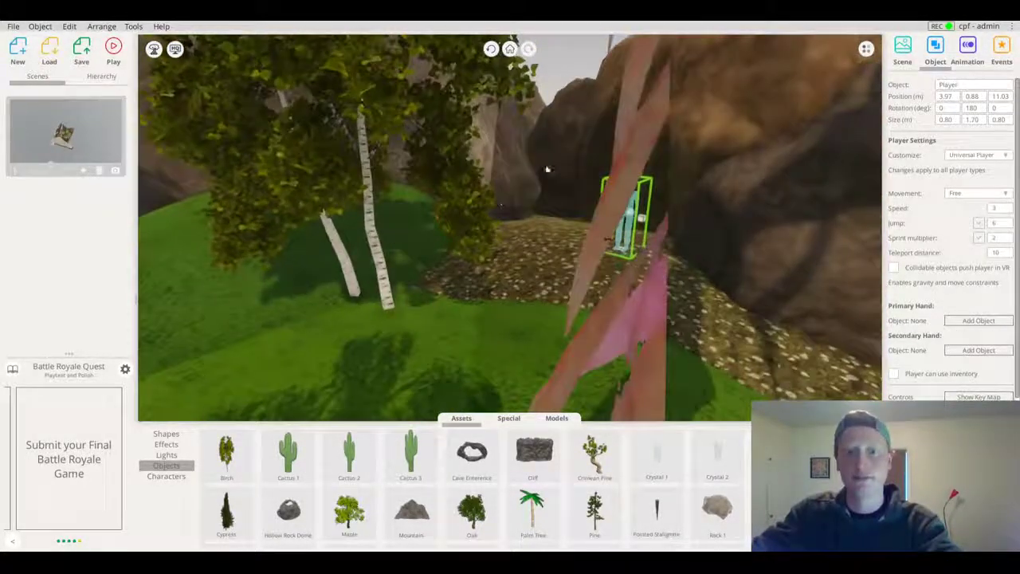
scroll(531, 127, up, 3)
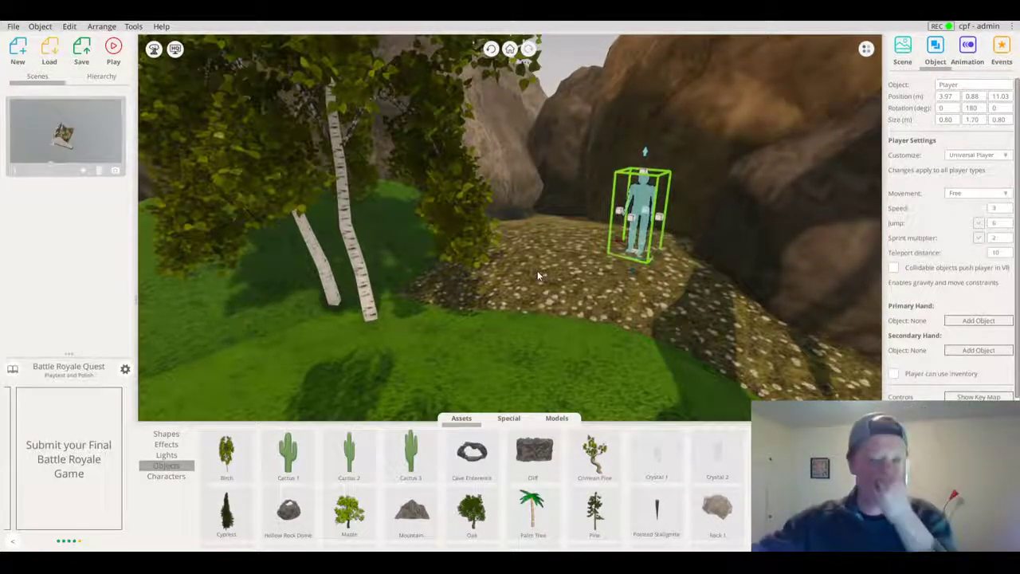
Run the scene in play mode to check the surroundings from the player's view, and return to the editor
click(326, 284)
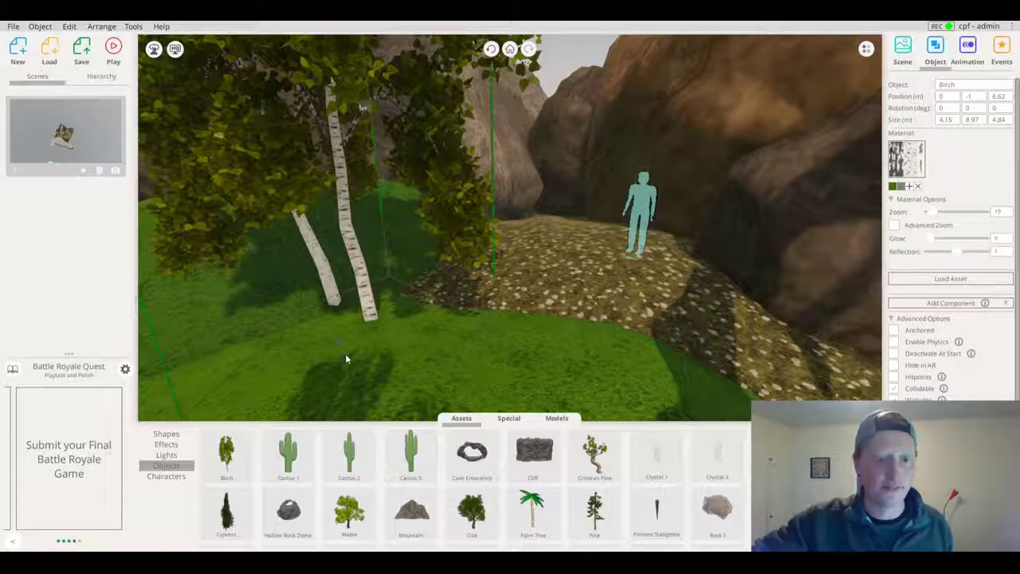
drag(347, 364, 361, 208)
click(492, 264)
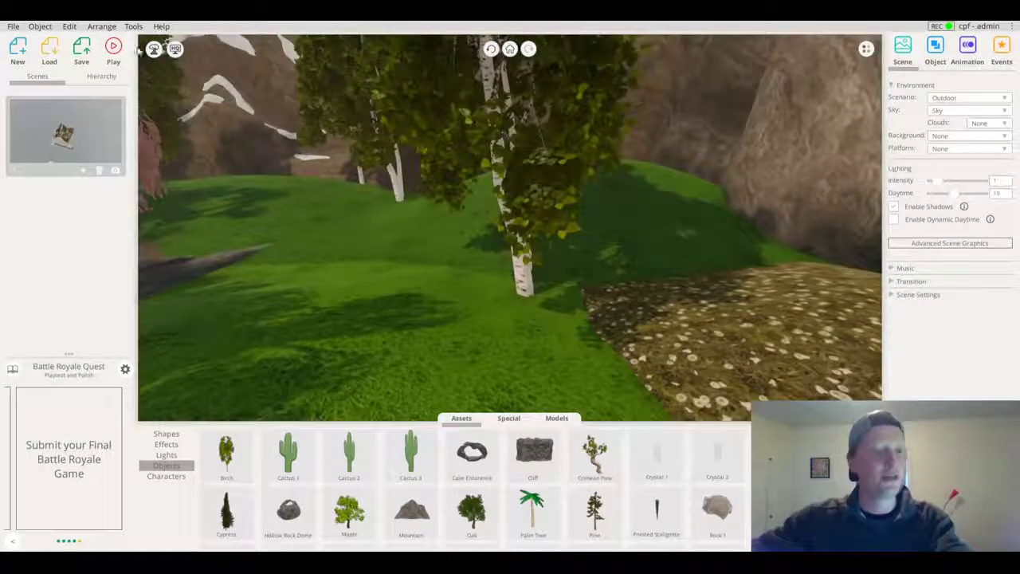
click(137, 79)
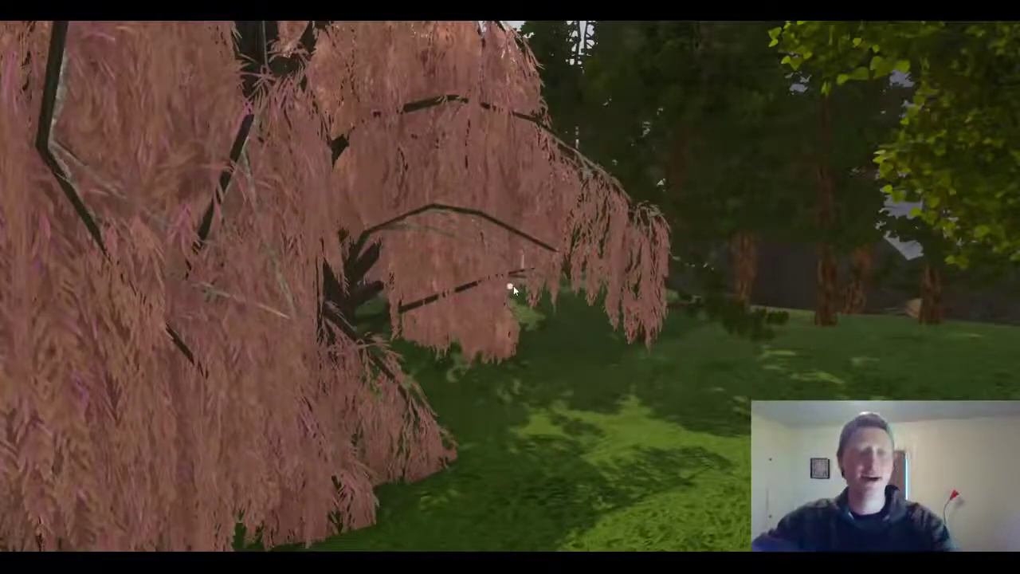
key(Escape)
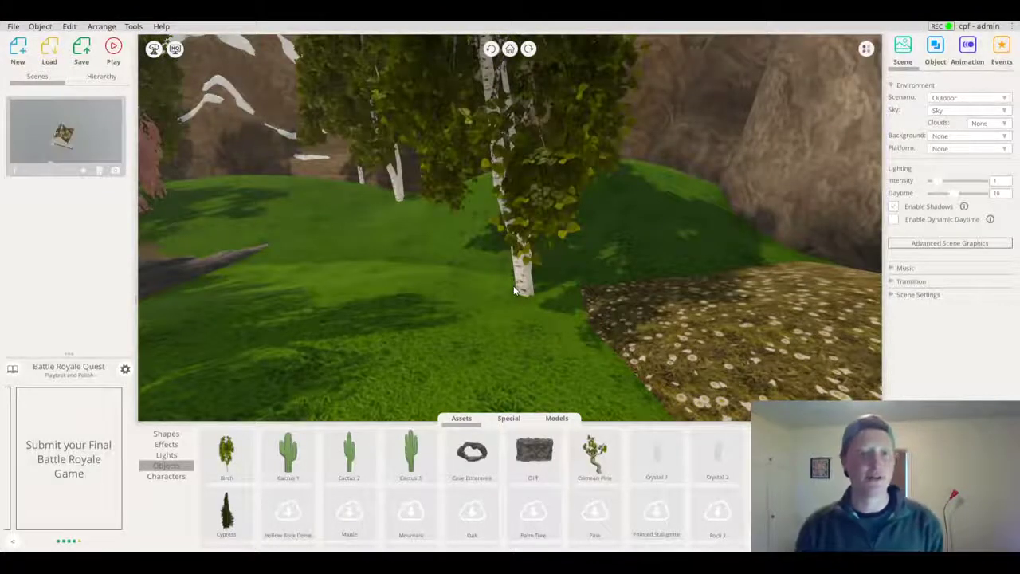
Enlarge the willow beside the pond to about 10.70 × 11.42 × 11.48 m and stretch it slightly larger again
click(171, 438)
drag(438, 225, 208, 231)
scroll(587, 196, down, 3)
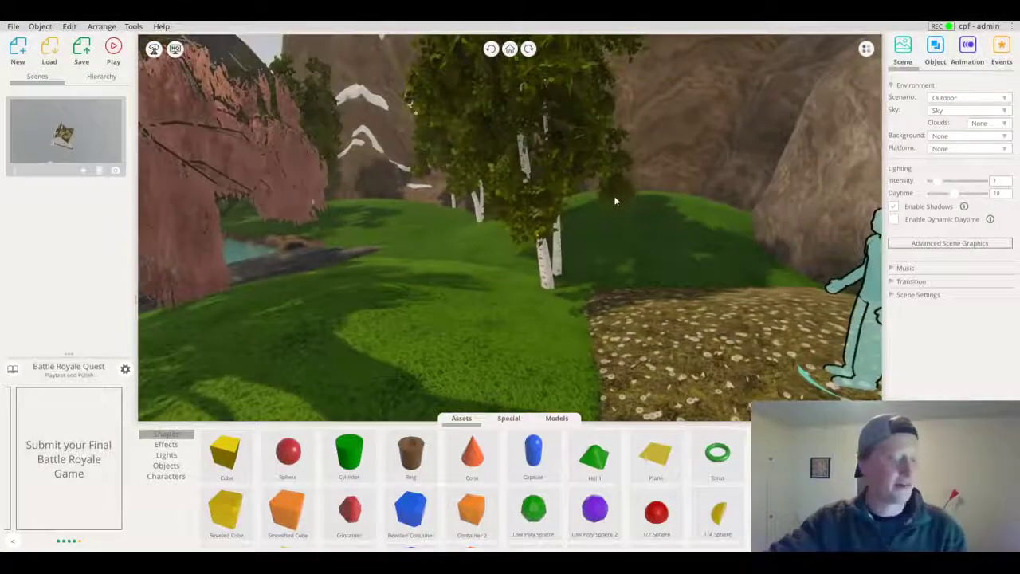
drag(452, 254, 353, 257)
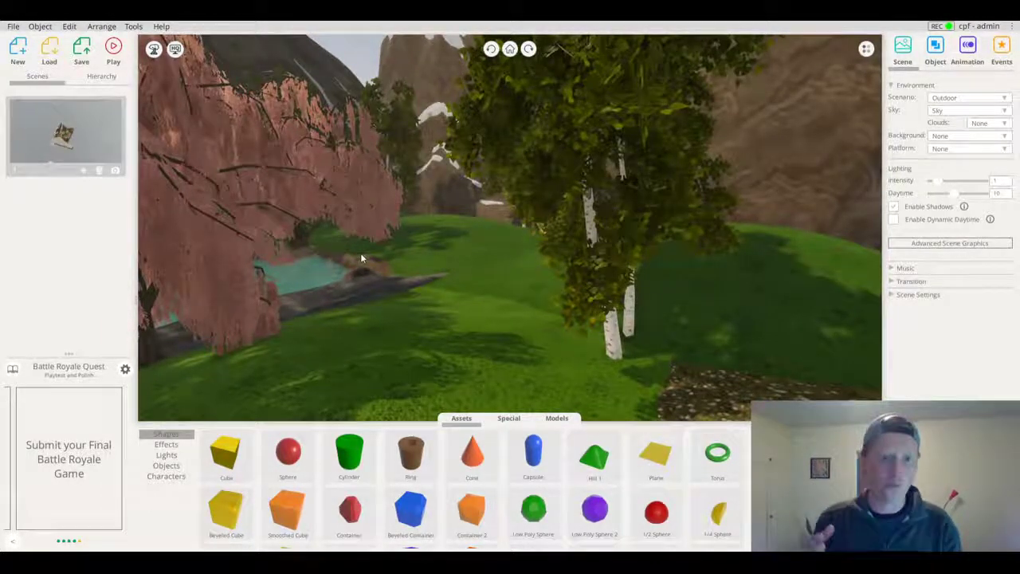
drag(360, 258, 332, 207)
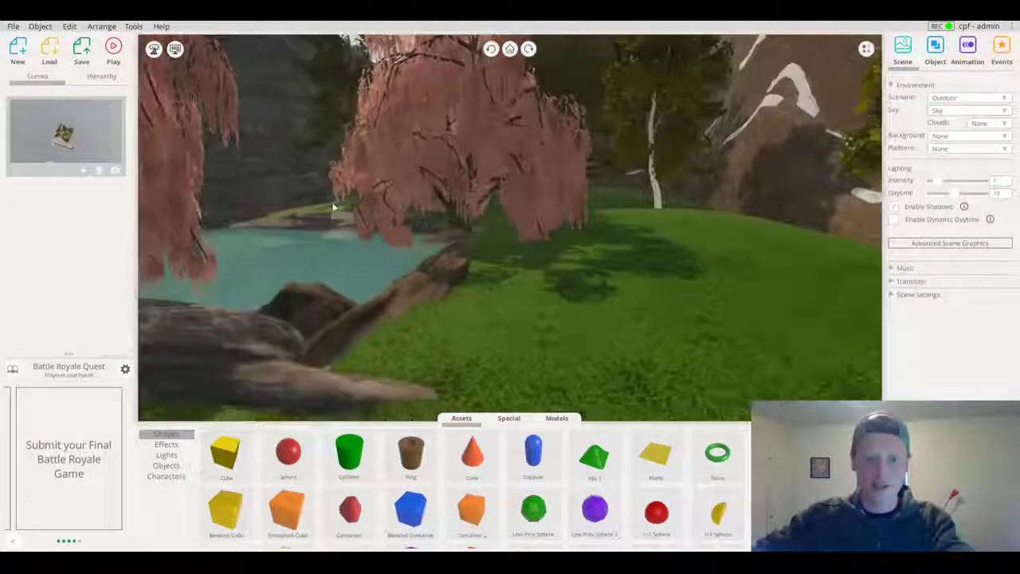
double_click(473, 160)
scroll(473, 86, down, 2)
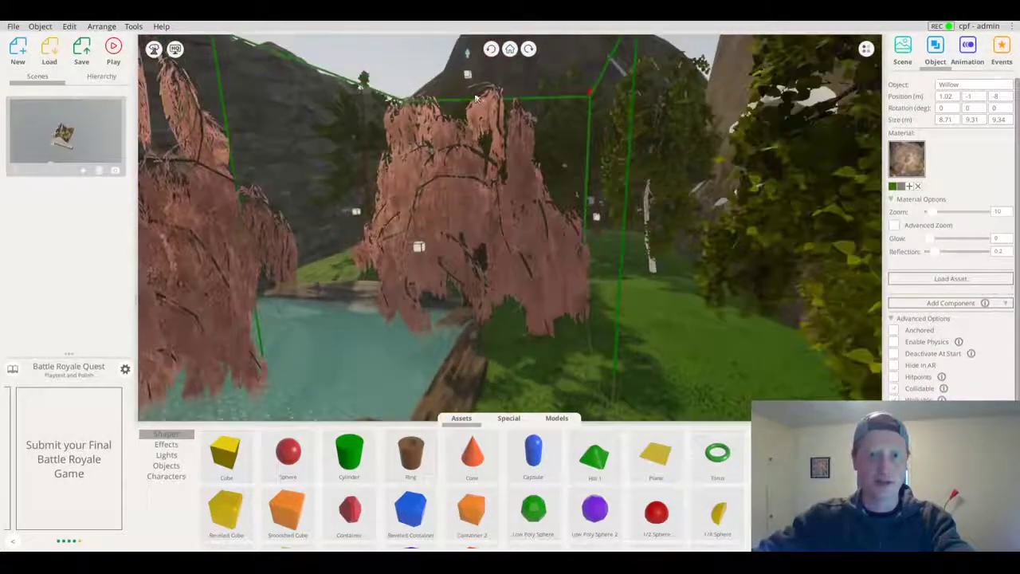
drag(469, 75, 470, 32)
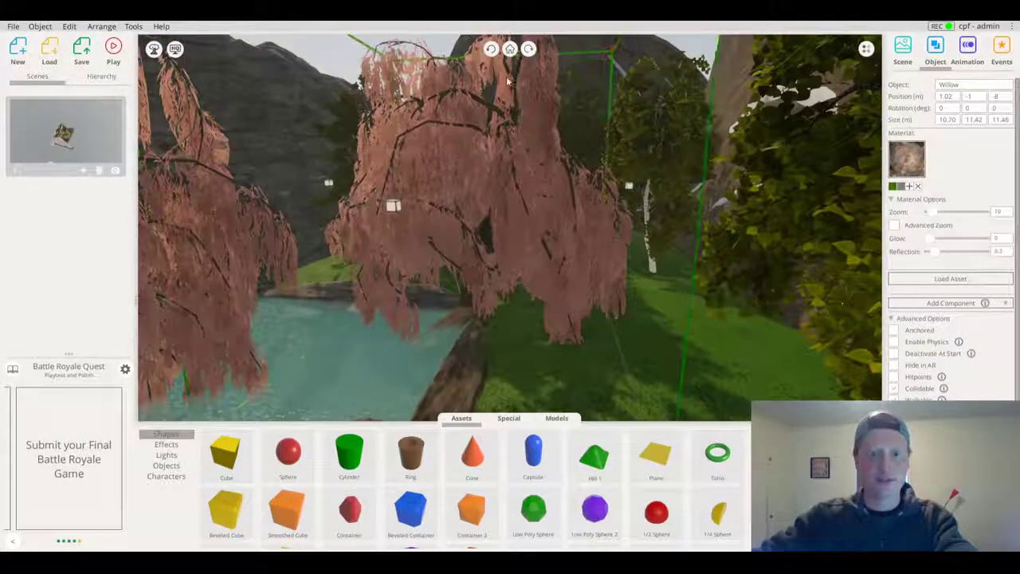
scroll(568, 191, down, 3)
scroll(569, 205, up, 3)
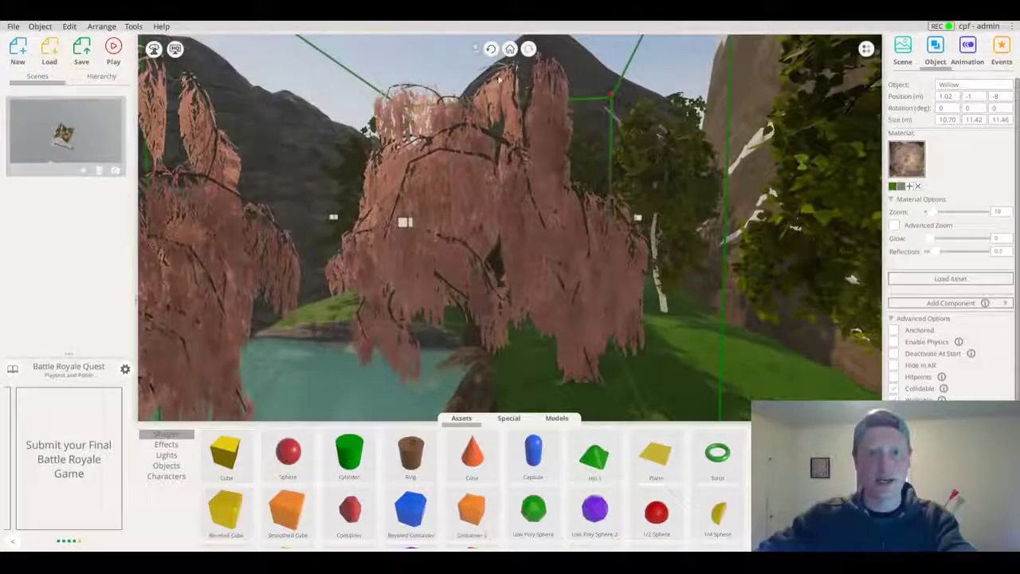
drag(476, 46, 474, 28)
right_drag(487, 333, 465, 302)
click(464, 301)
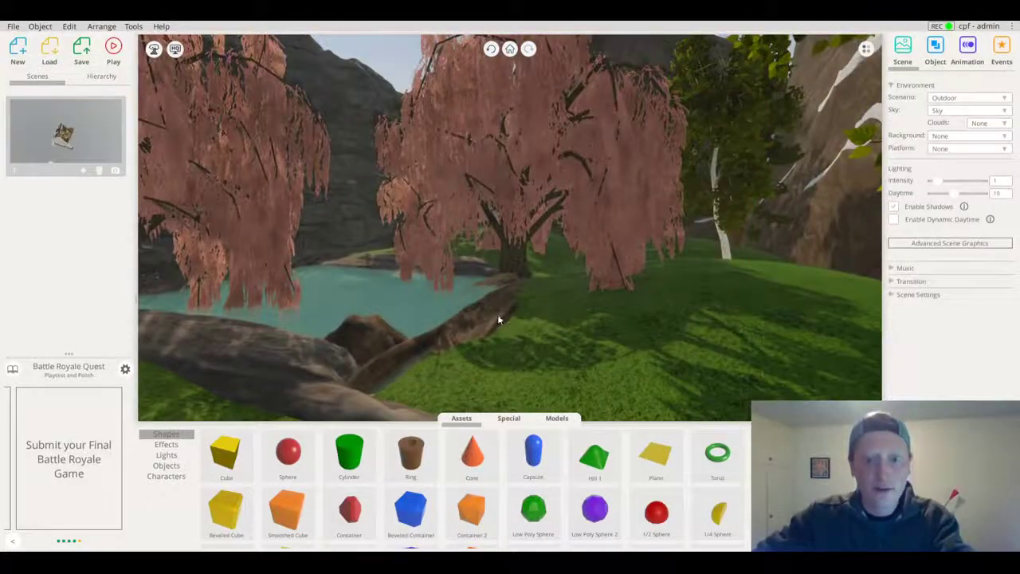
Add the Chanterelle mushroom model to the grass near the pond, at about -2, 0.22, -1 m
scroll(499, 330, up, 2)
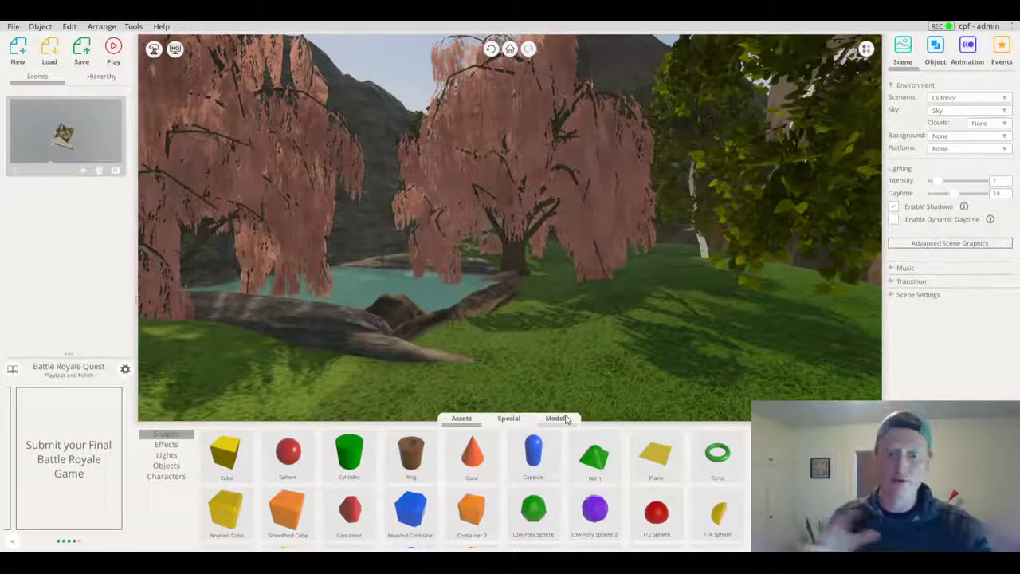
click(556, 418)
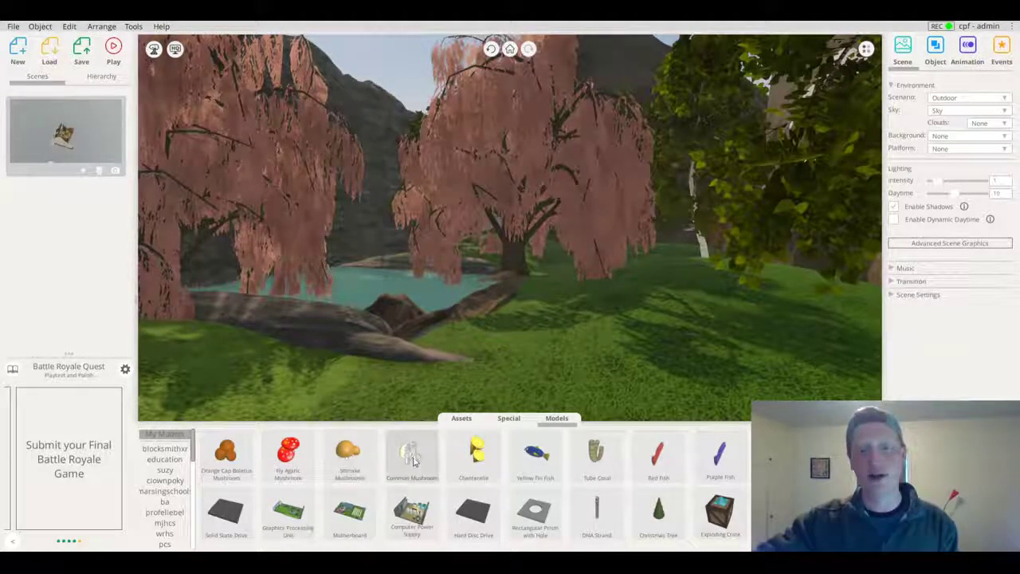
scroll(564, 335, up, 3)
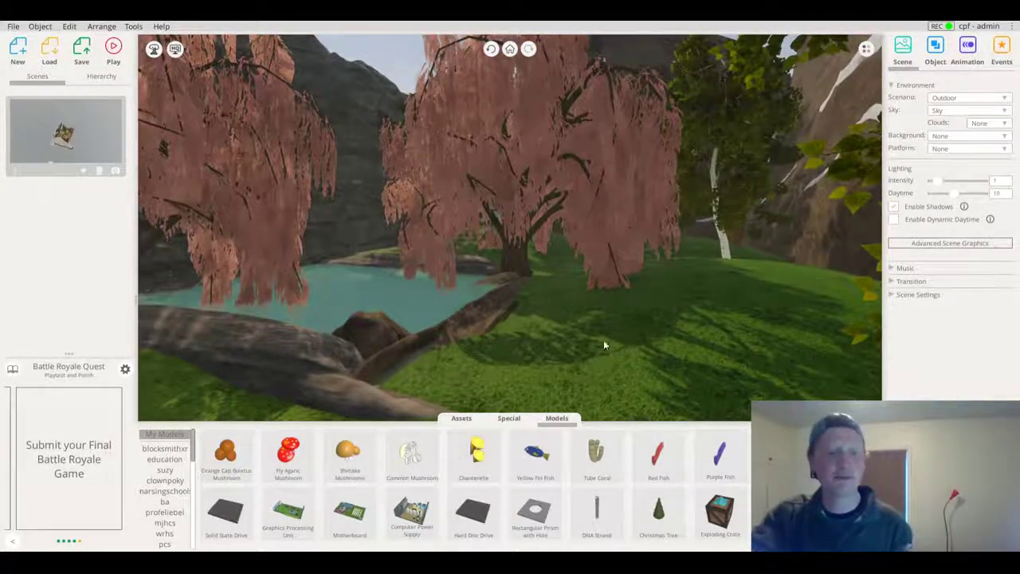
drag(603, 346, 635, 351)
scroll(561, 360, up, 2)
drag(473, 455, 647, 377)
scroll(635, 361, up, 2)
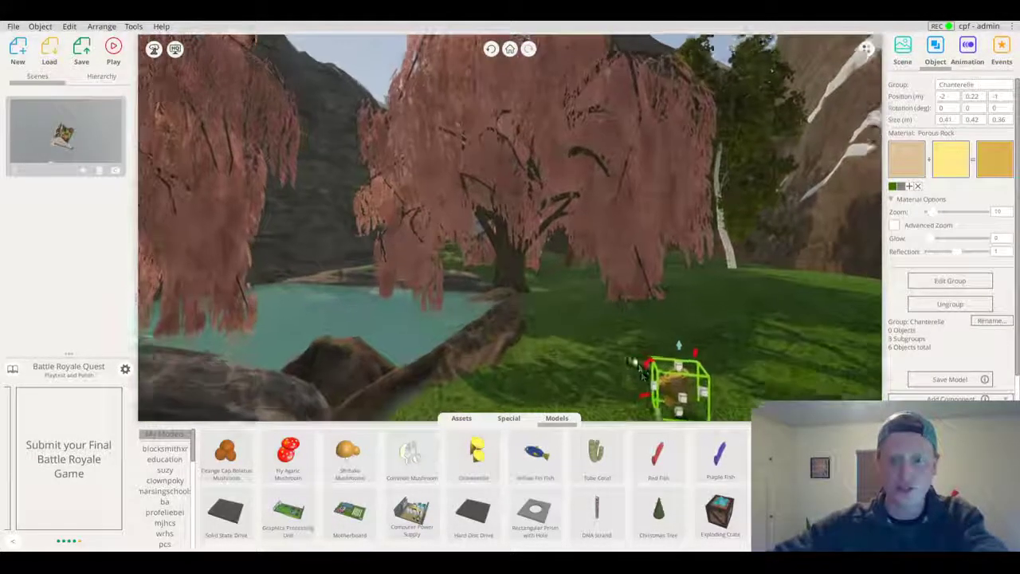
right_drag(634, 363, 619, 375)
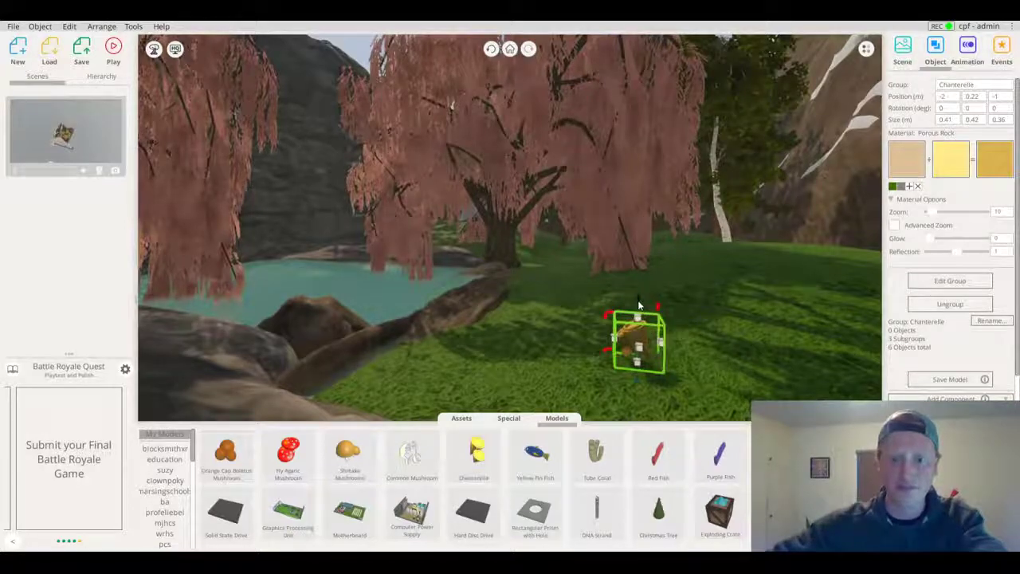
Lower the chanterelle to a height of about 0.14 m and inspect it from close up
drag(638, 305, 642, 313)
scroll(649, 343, up, 2)
right_drag(648, 343, 493, 312)
scroll(493, 312, up, 3)
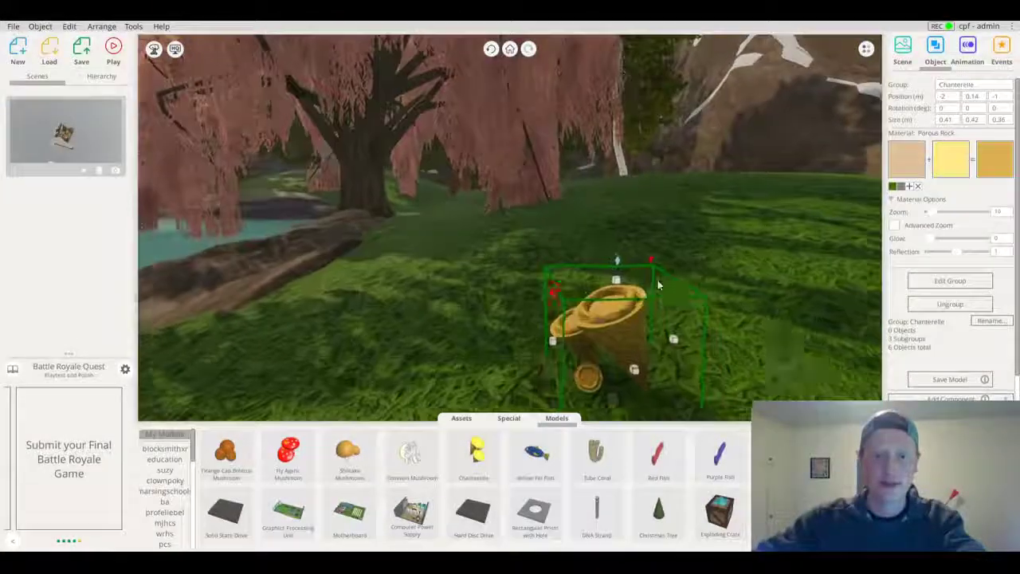
middle_drag(610, 322, 503, 270)
drag(500, 266, 485, 287)
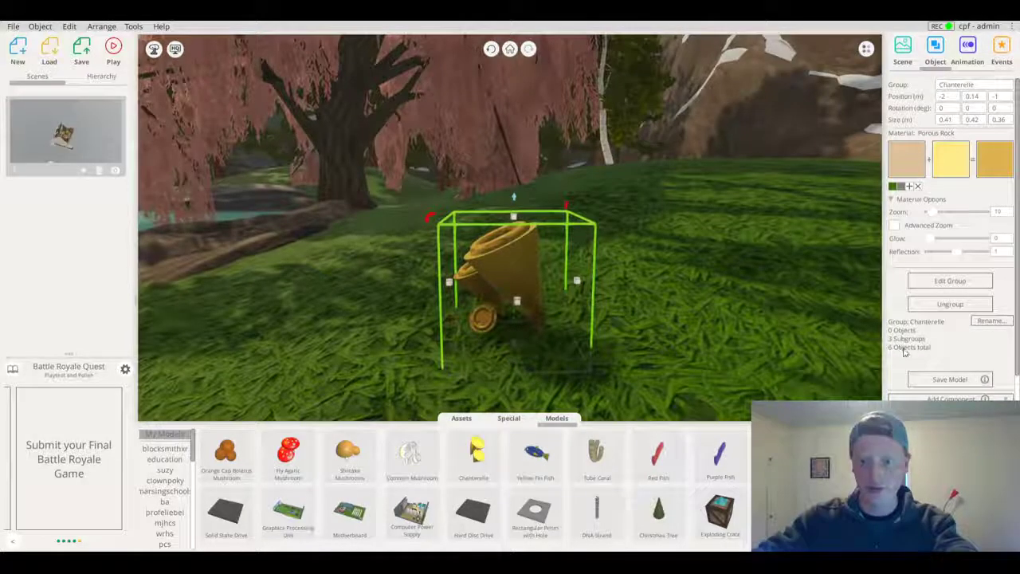
drag(523, 293, 480, 319)
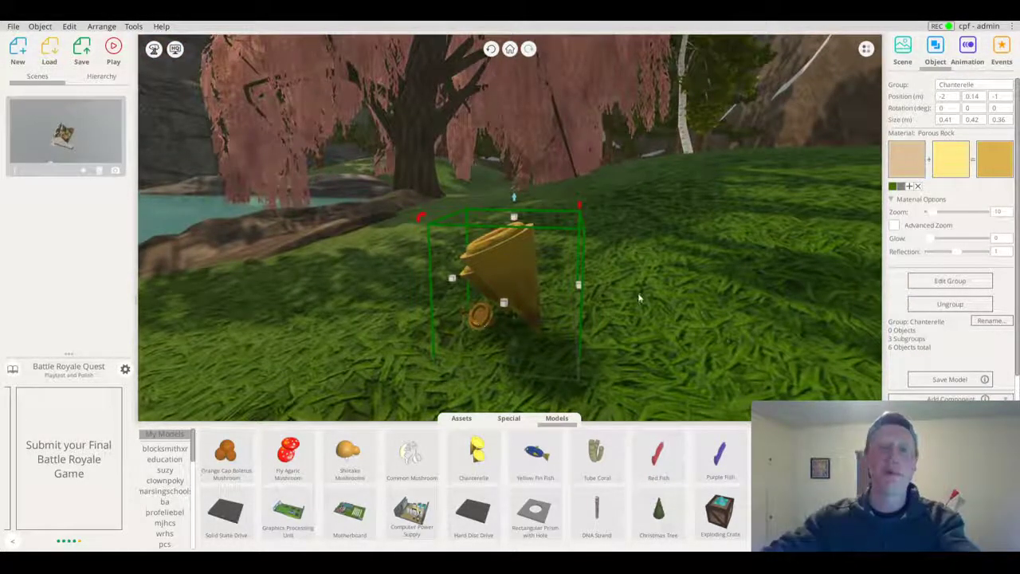
Raise the chanterelle to 0.40 m and move it between the two birches, at about 0.33, 0.40, 8.10 m
drag(539, 140, 515, 111)
drag(502, 152, 625, 169)
scroll(614, 191, down, 3)
drag(607, 207, 287, 128)
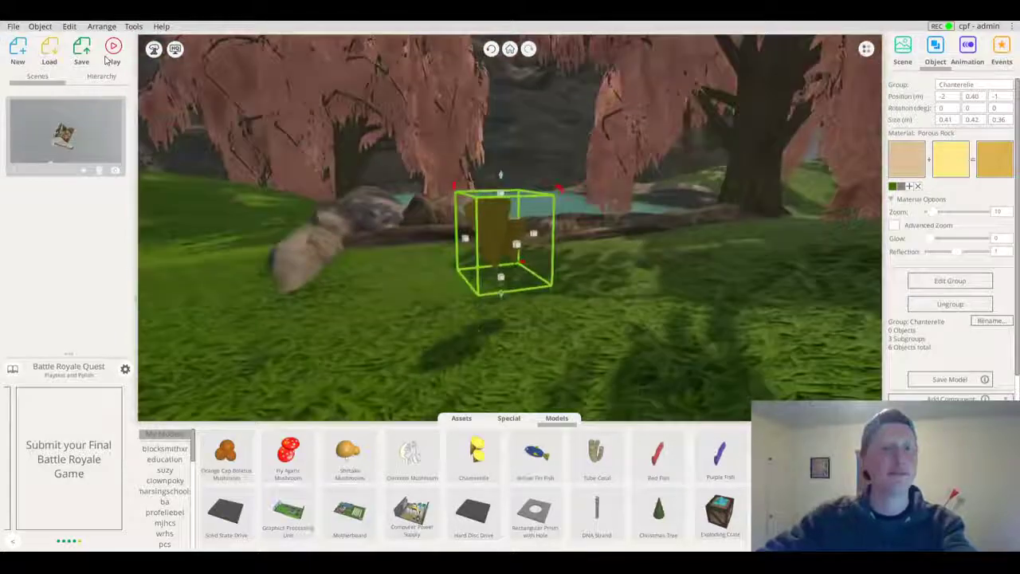
drag(101, 56, 494, 151)
drag(393, 238, 668, 169)
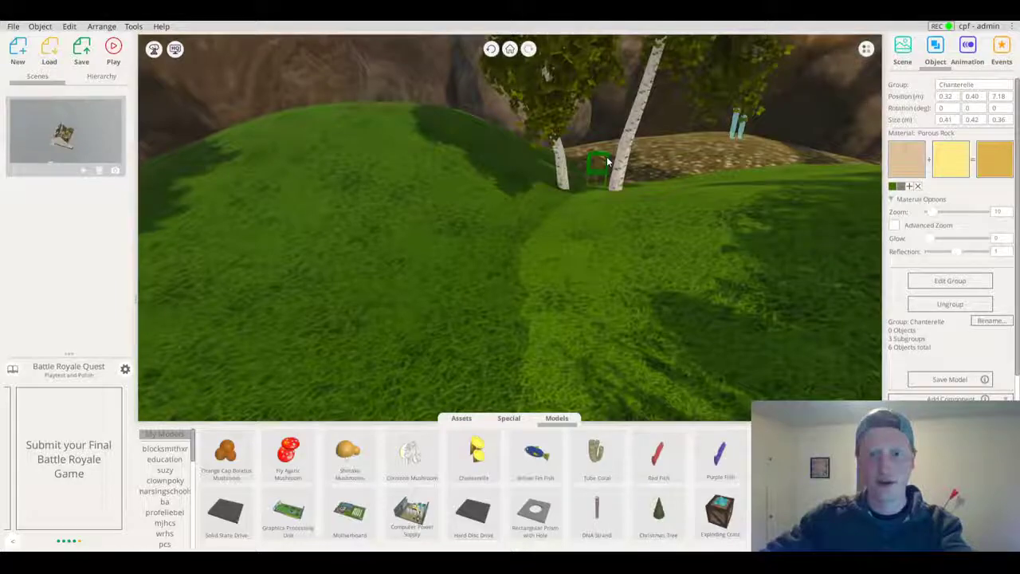
drag(607, 161, 610, 157)
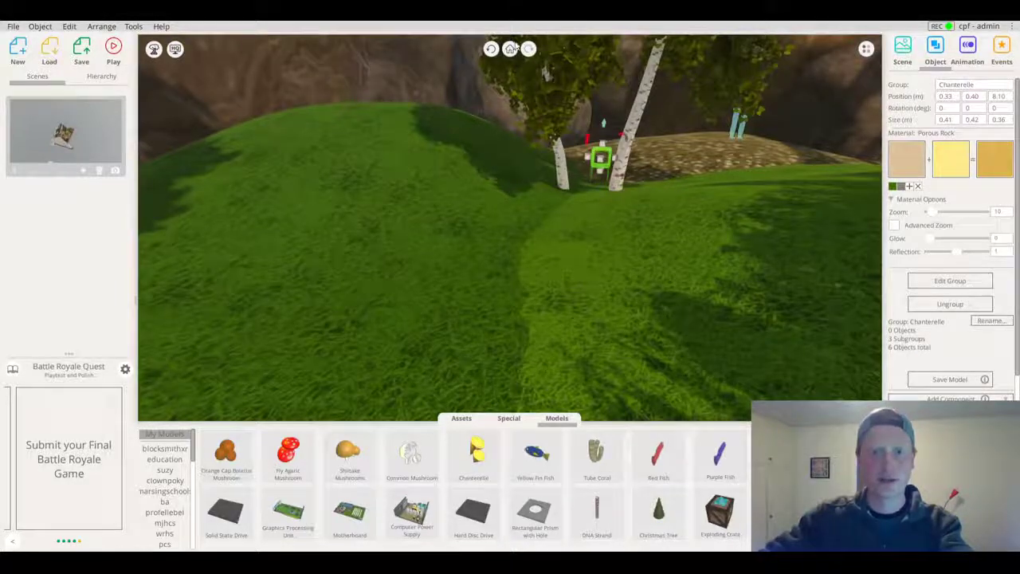
Turn the chanterelle to 315° and set it on the ground at the birch's foot, at about 0.63, 0, 7.21 m
click(510, 49)
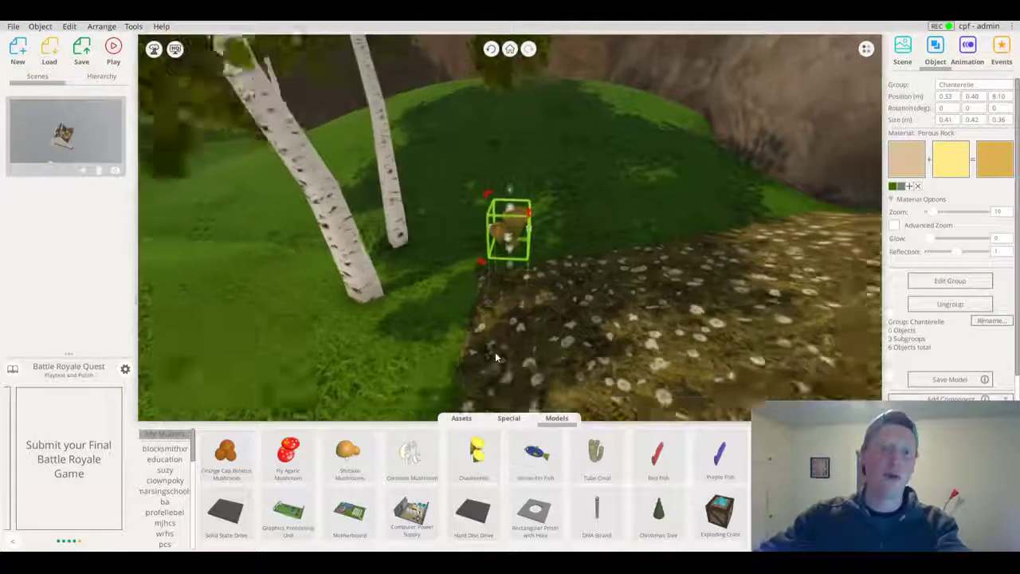
drag(481, 256, 459, 269)
drag(434, 217, 431, 261)
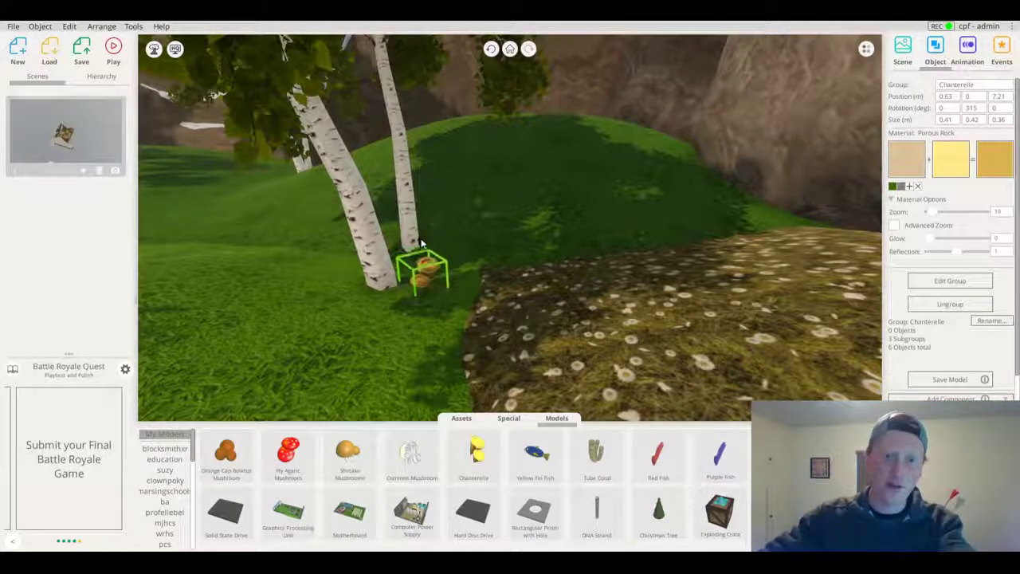
Examine the chanterelle's placement under the birches and the surrounding area towards the willows and pond
right_drag(448, 248, 3, 289)
scroll(520, 251, down, 2)
drag(518, 251, 353, 228)
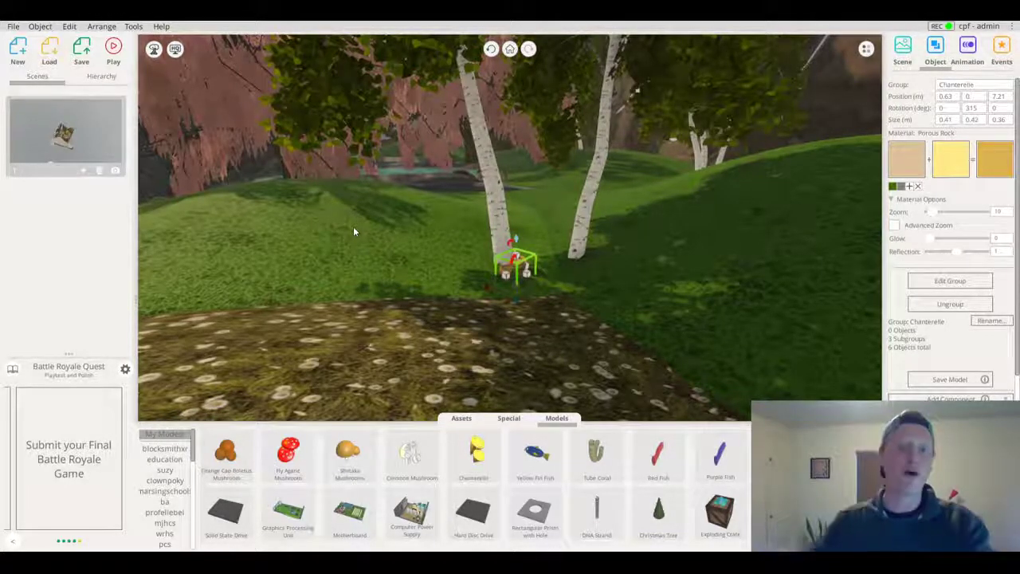
drag(353, 228, 452, 223)
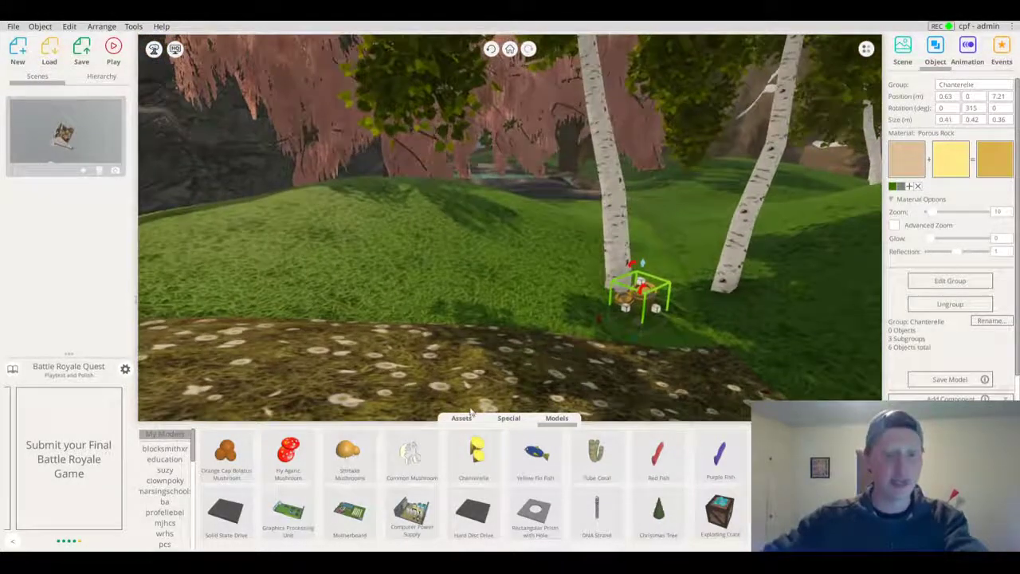
drag(537, 313, 547, 321)
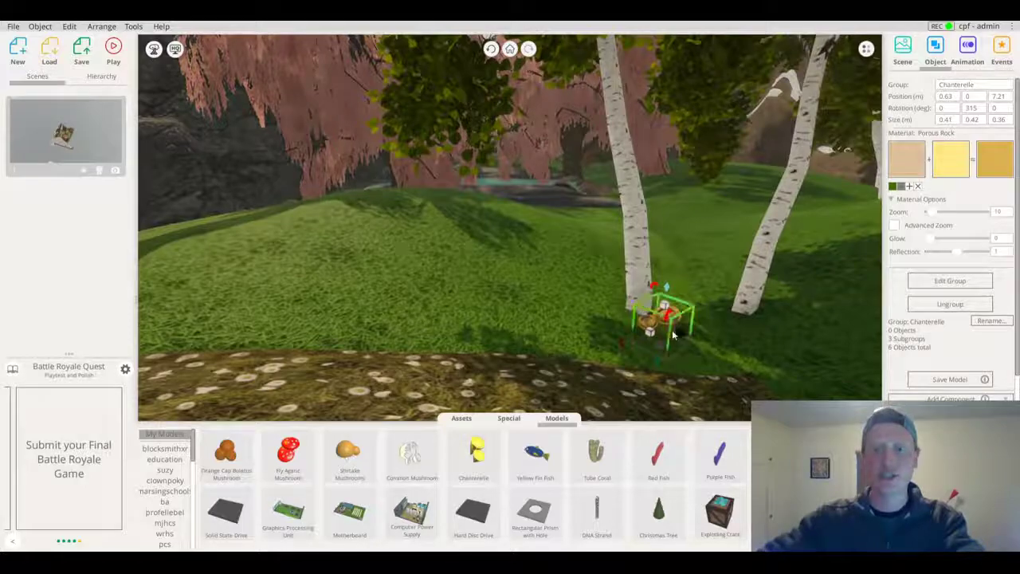
drag(659, 265, 522, 303)
drag(386, 277, 404, 288)
key(w)
right_drag(404, 292, 740, 202)
key(s)
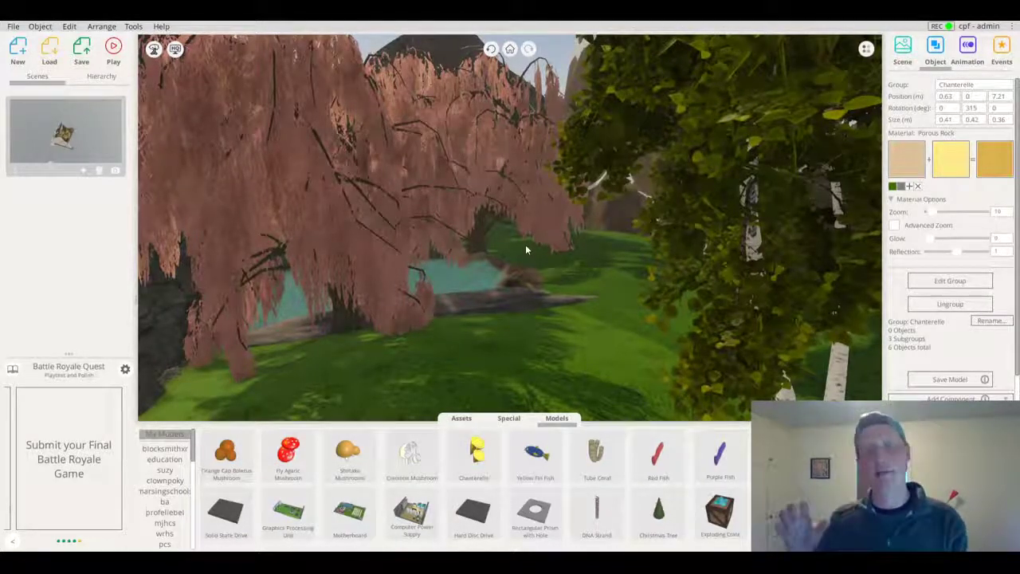
Add a Variable object and place it in front of the player, at about 3.04, 2.14, 9.30 m
click(509, 418)
drag(660, 452, 546, 239)
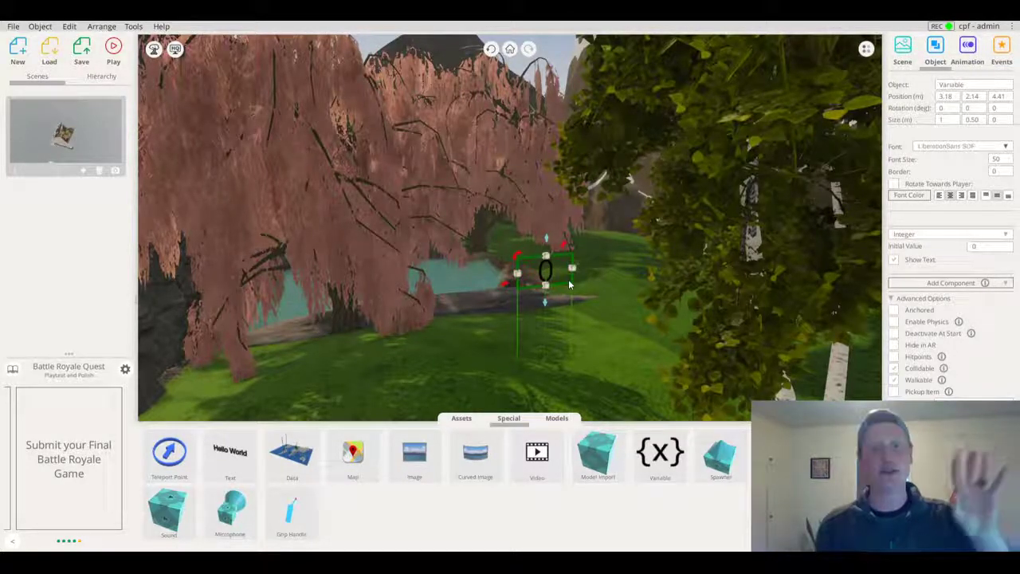
right_drag(562, 269, 563, 227)
drag(554, 237, 678, 282)
scroll(668, 286, up, 3)
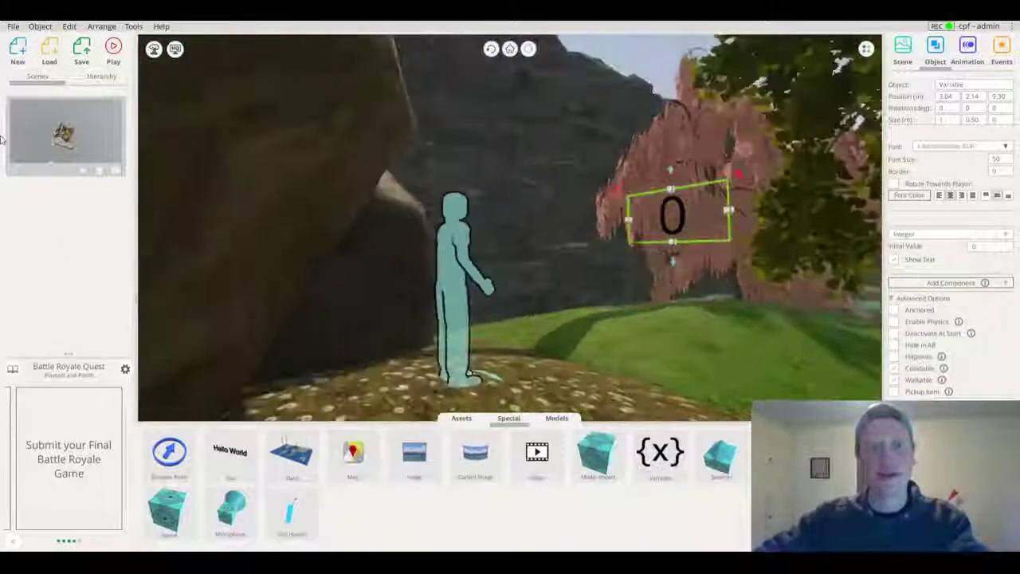
drag(1, 141, 379, 113)
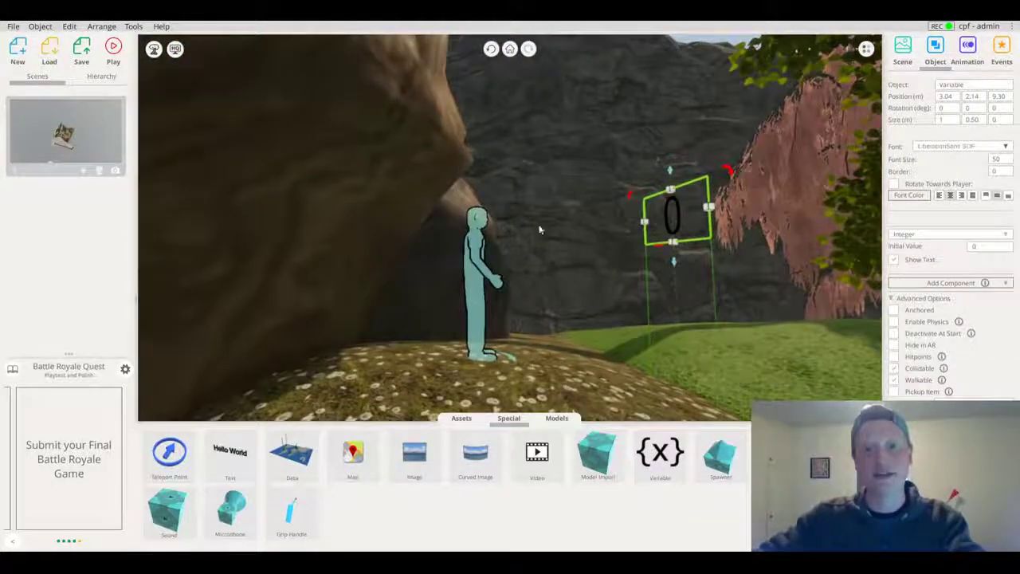
drag(661, 112, 554, 144)
Give the variable a trial initial value of 12 and rotate it to 100°
drag(588, 303, 522, 305)
click(982, 247)
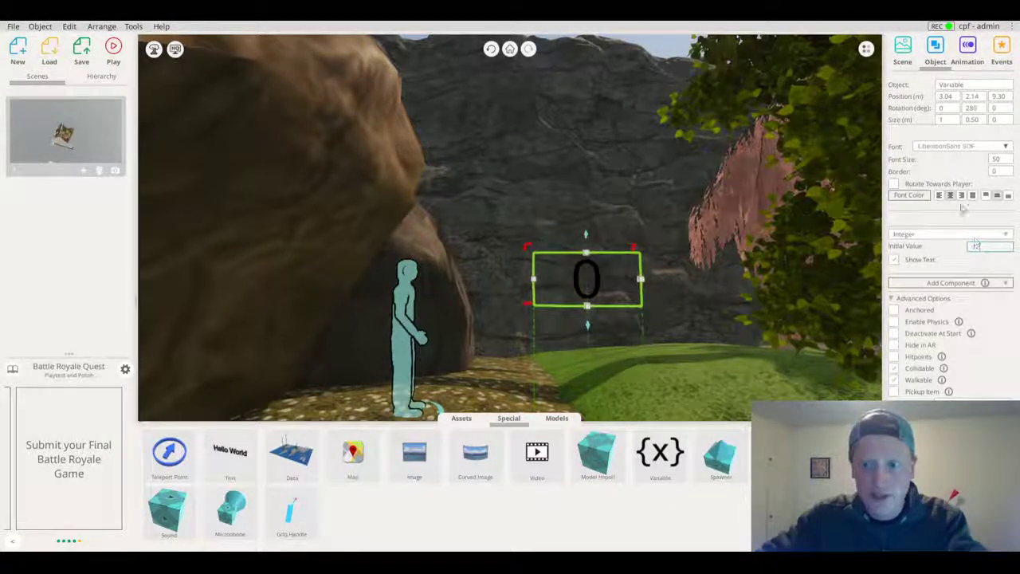
text(12)
key(Return)
drag(532, 306, 465, 306)
Set the variable's initial value to 0 and its font size to 250
click(986, 248)
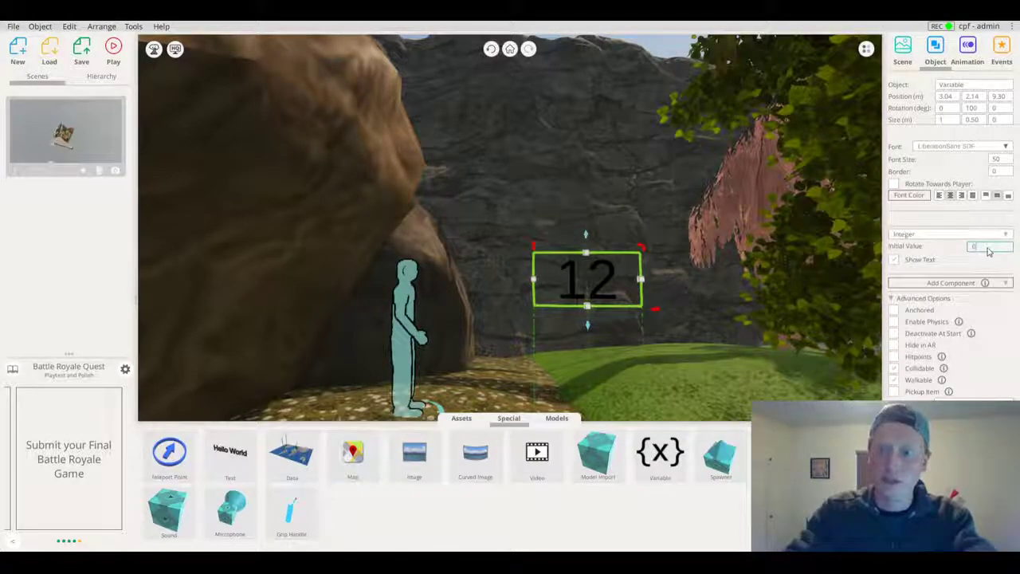
text(0)
key(Return)
right_drag(633, 276, 605, 293)
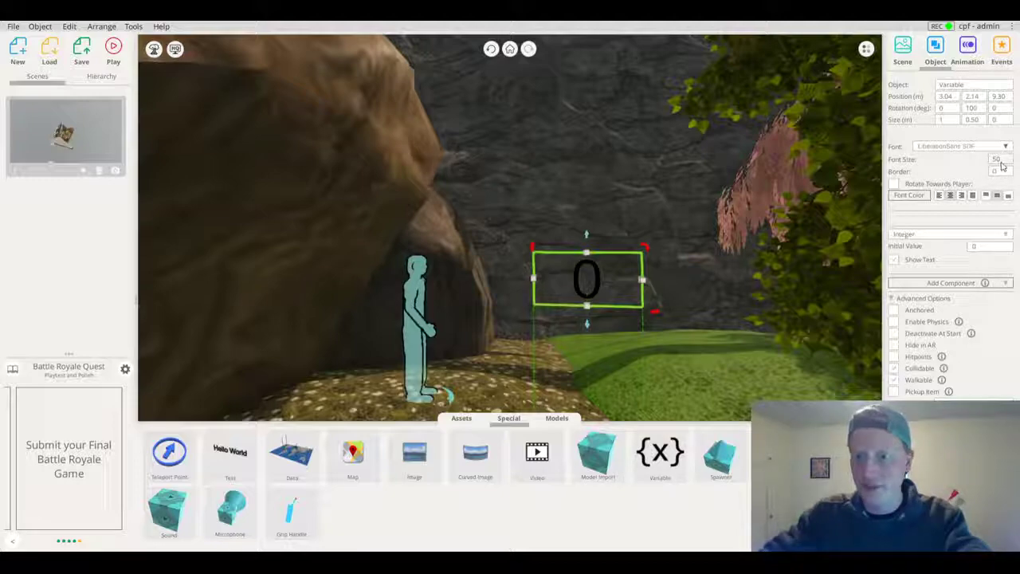
click(1004, 165)
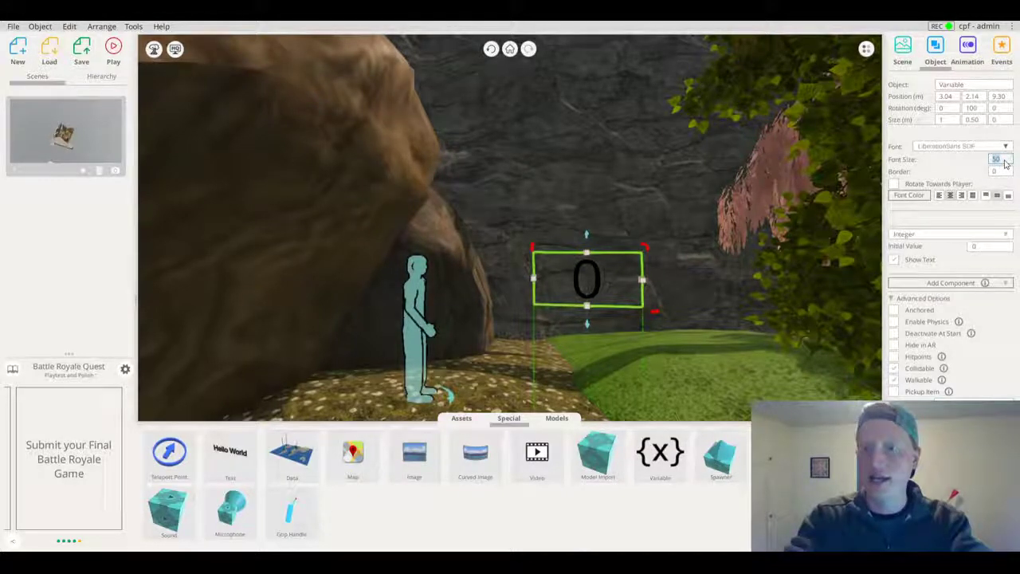
text(250)
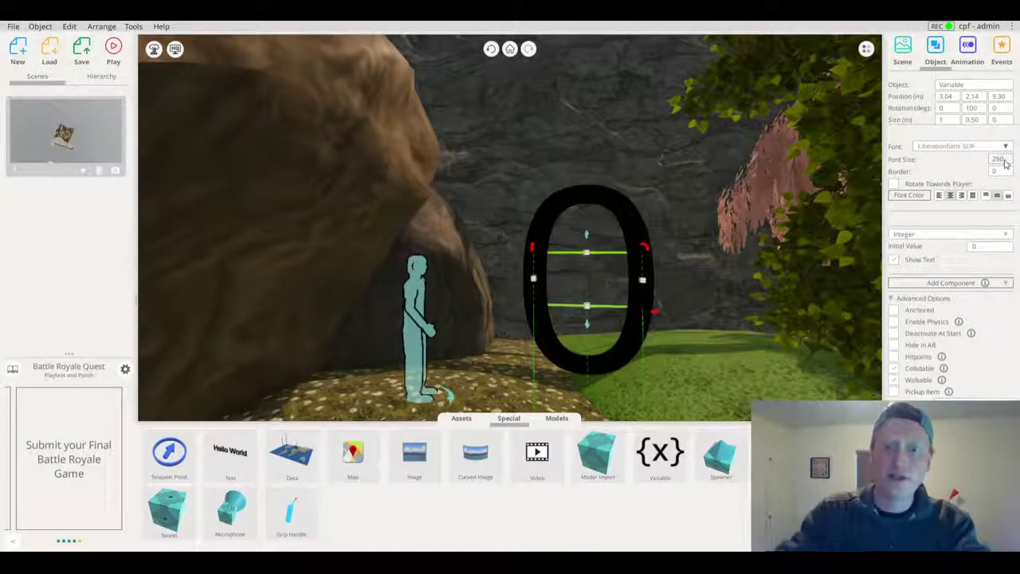
Move the variable up to the cliff wall at about 8.78, 3.26, 8.01 m, turned to 90° and sized about 4.11 by 2.05 m
drag(586, 309, 588, 184)
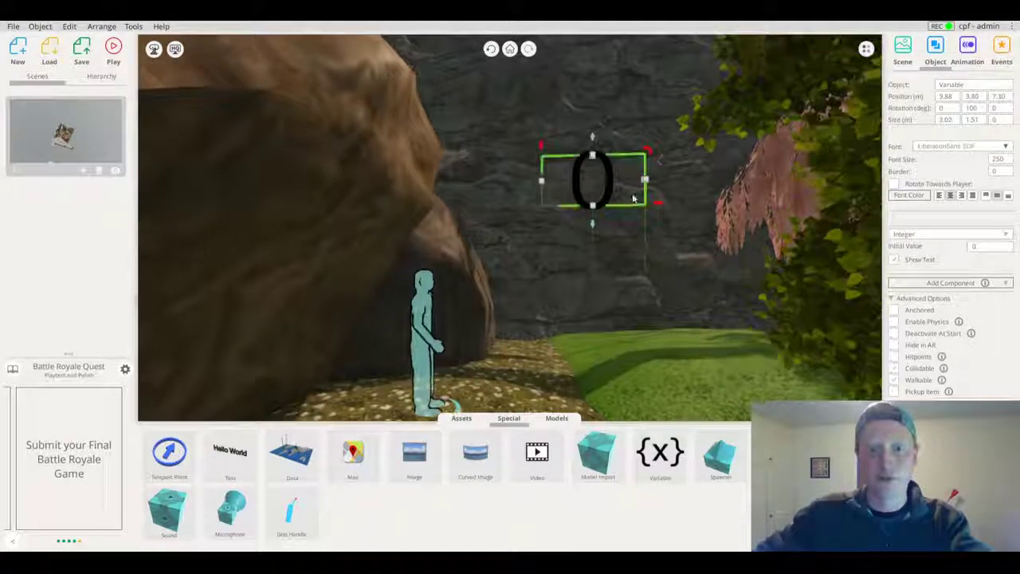
drag(657, 206, 667, 206)
drag(579, 185, 580, 223)
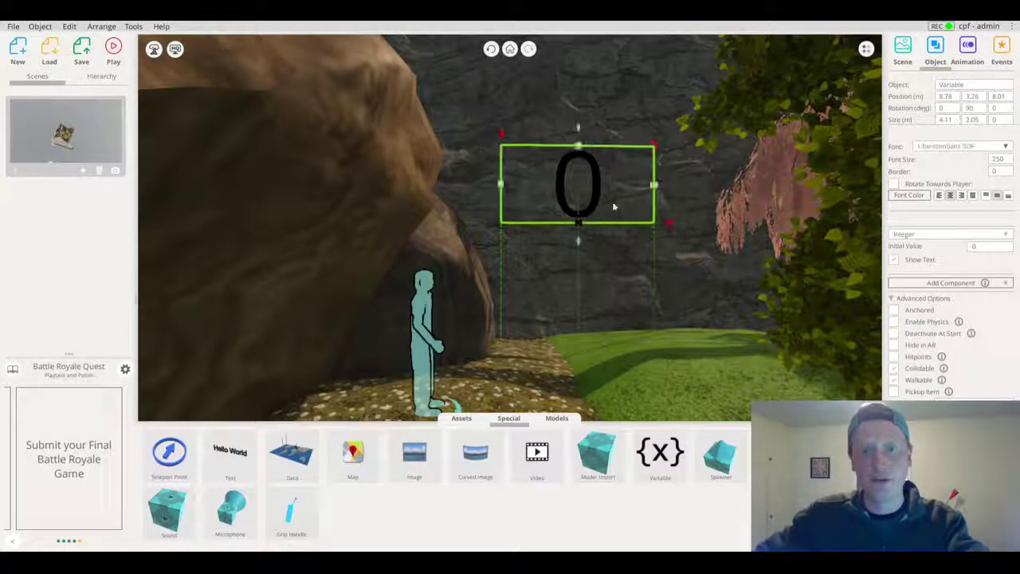
Narrow the variable's frame to about 1.98 m and reposition it on the cliff wall at about 9.22, 3.26, 8.46 m
drag(653, 190, 577, 186)
scroll(549, 219, up, 5)
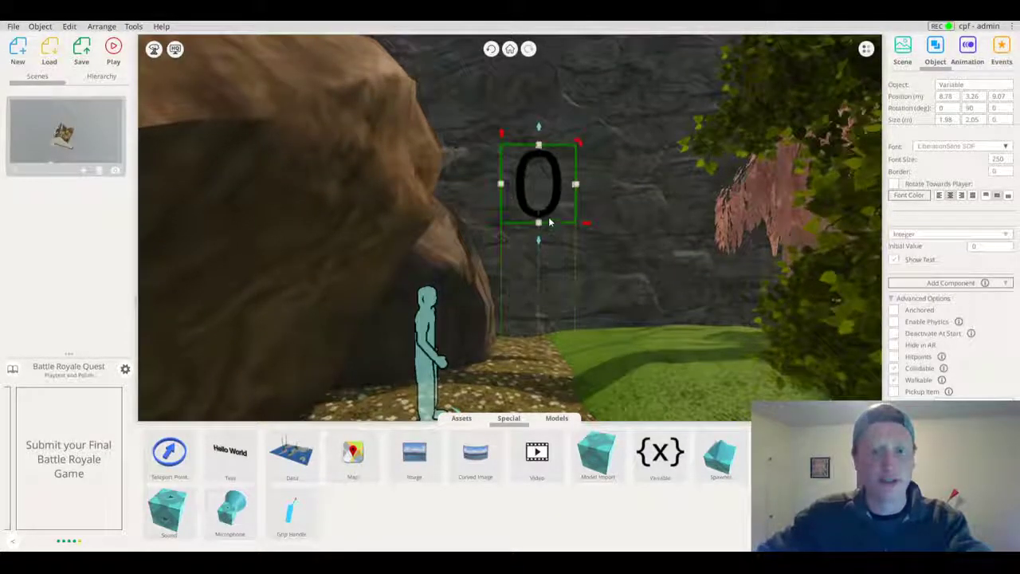
right_drag(559, 206, 512, 317)
drag(533, 175, 553, 169)
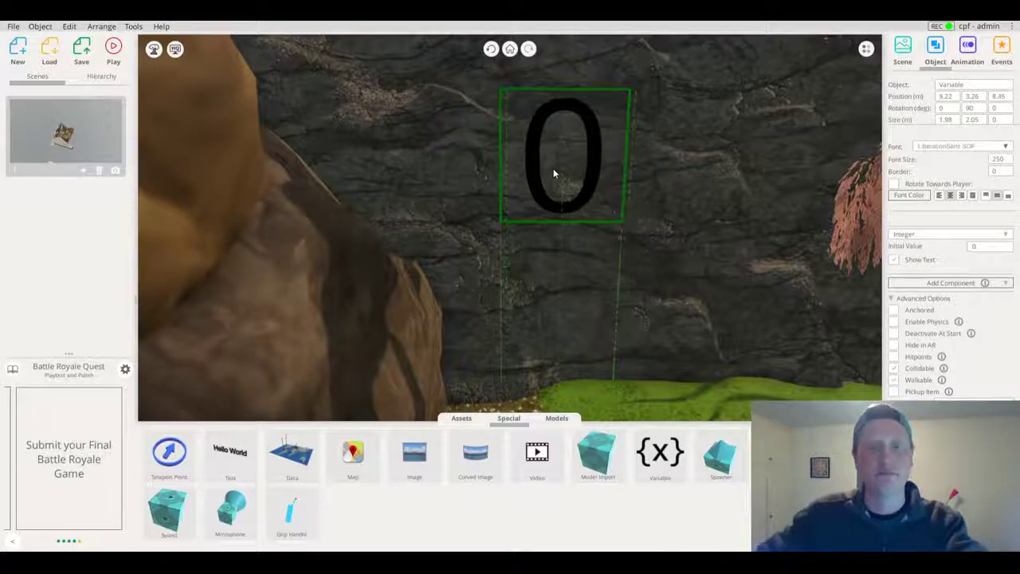
right_drag(579, 136, 571, 143)
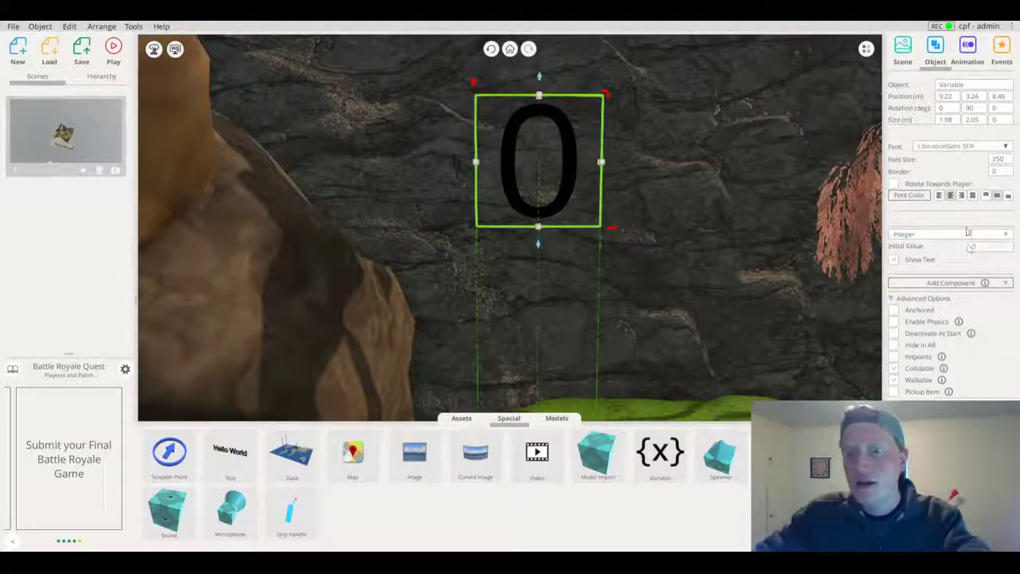
Open the choice of fonts for the variable's number
click(982, 148)
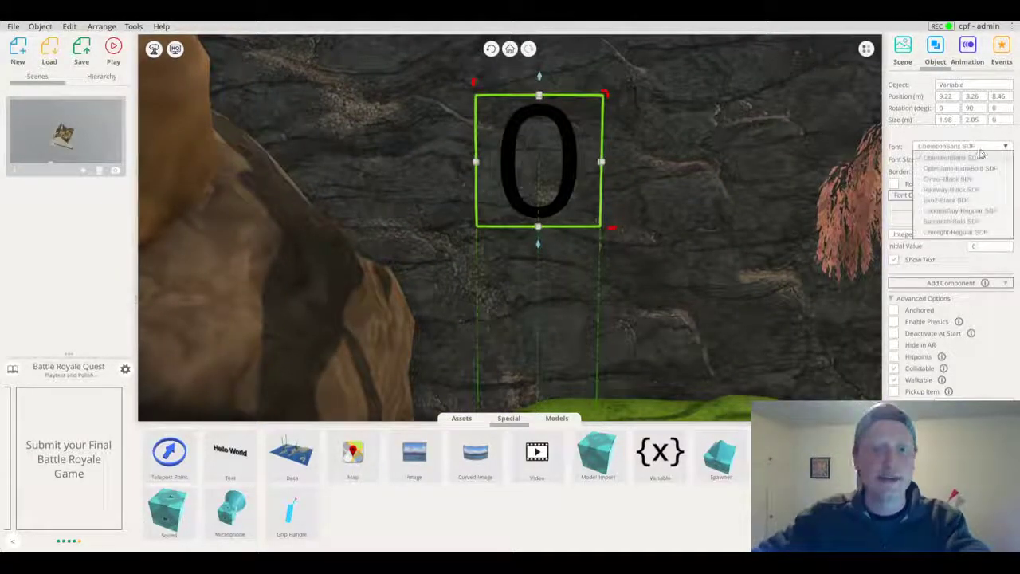
Try several fonts on the variable's 0 and set it to LuckiestGuy-Regular SDF
click(963, 214)
right_drag(680, 199, 652, 148)
click(988, 149)
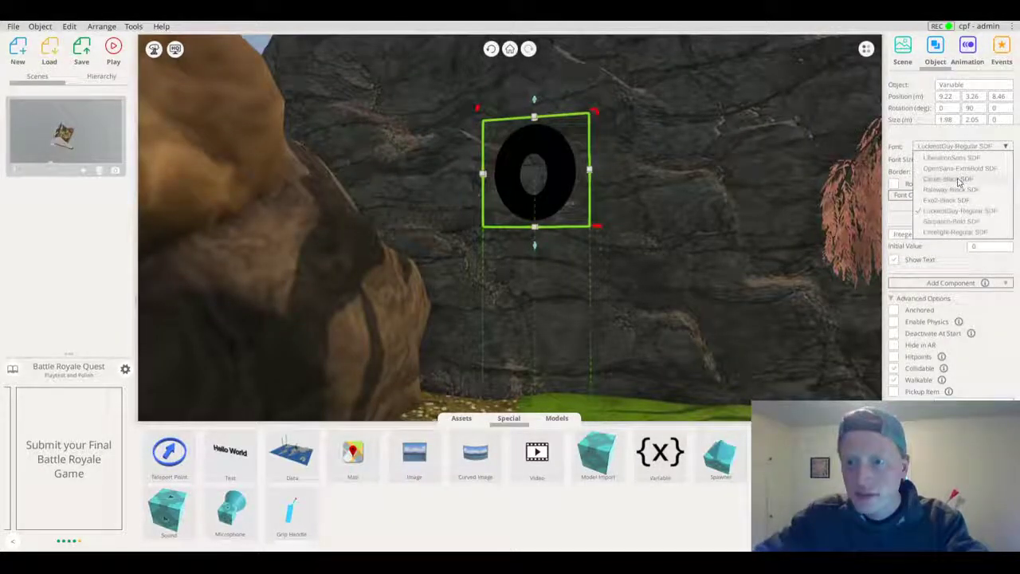
click(960, 178)
click(956, 149)
click(956, 171)
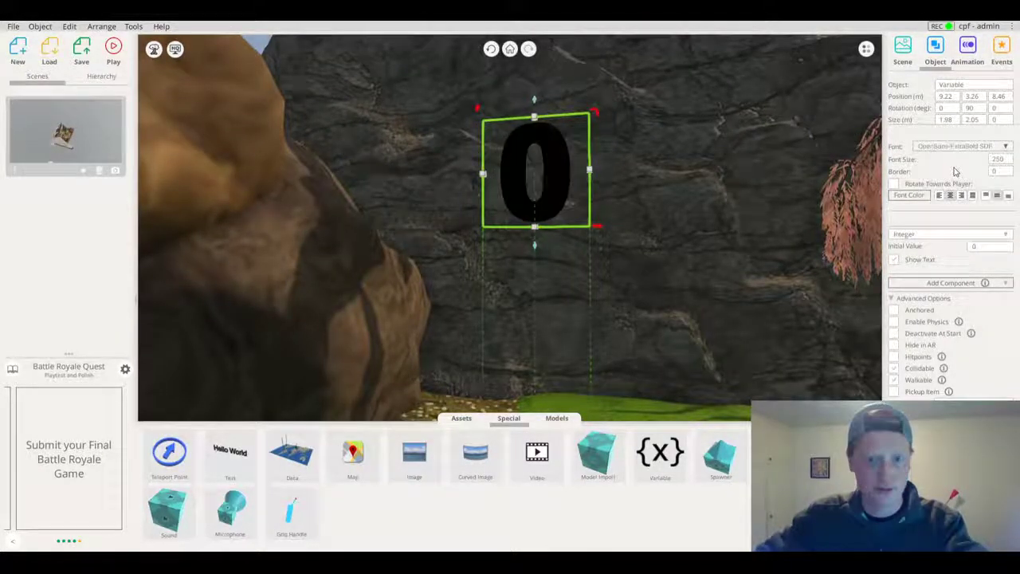
click(955, 148)
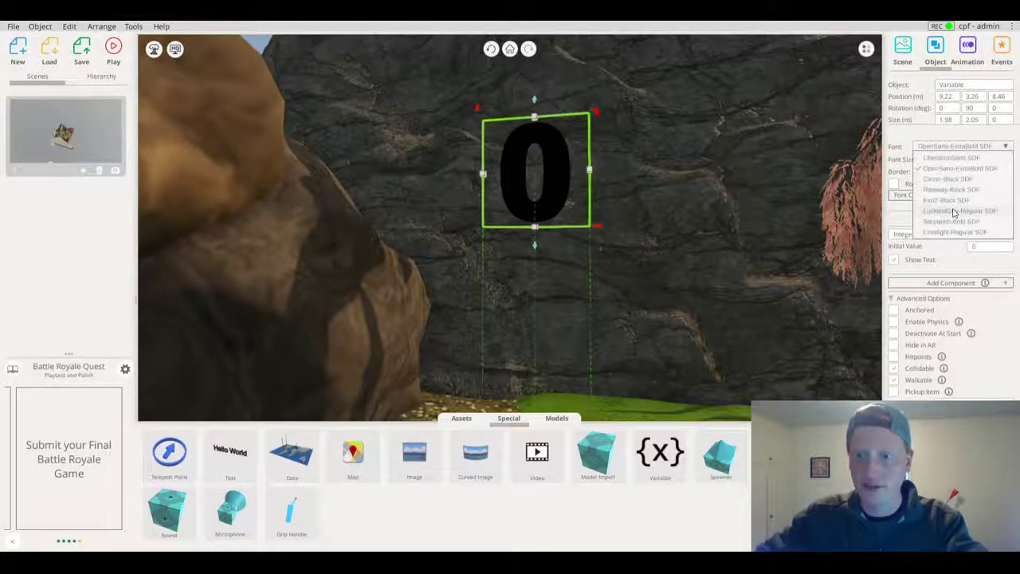
click(961, 211)
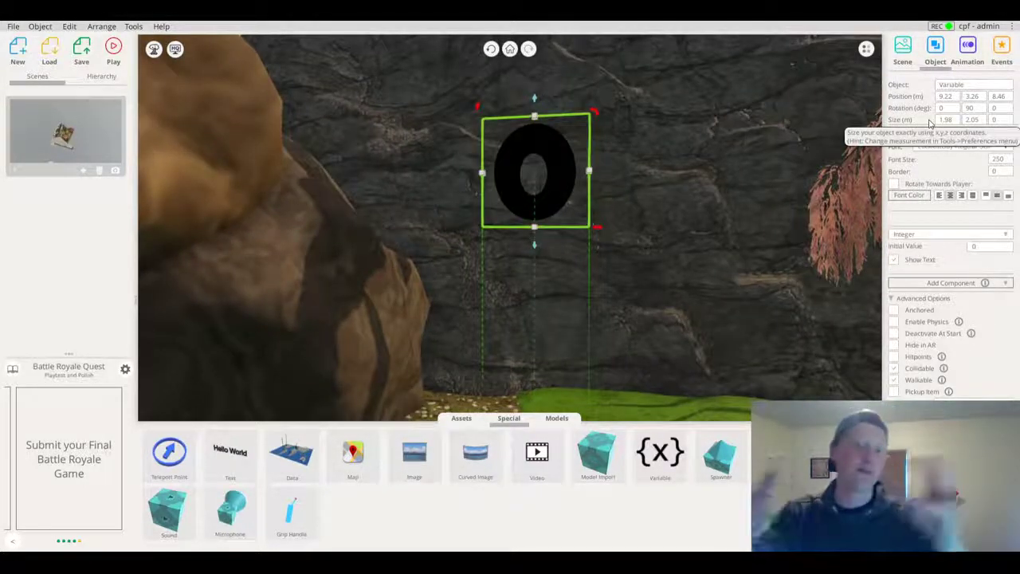
Set the variable's font color to dark green (R 0, G 69, B 13)
click(908, 195)
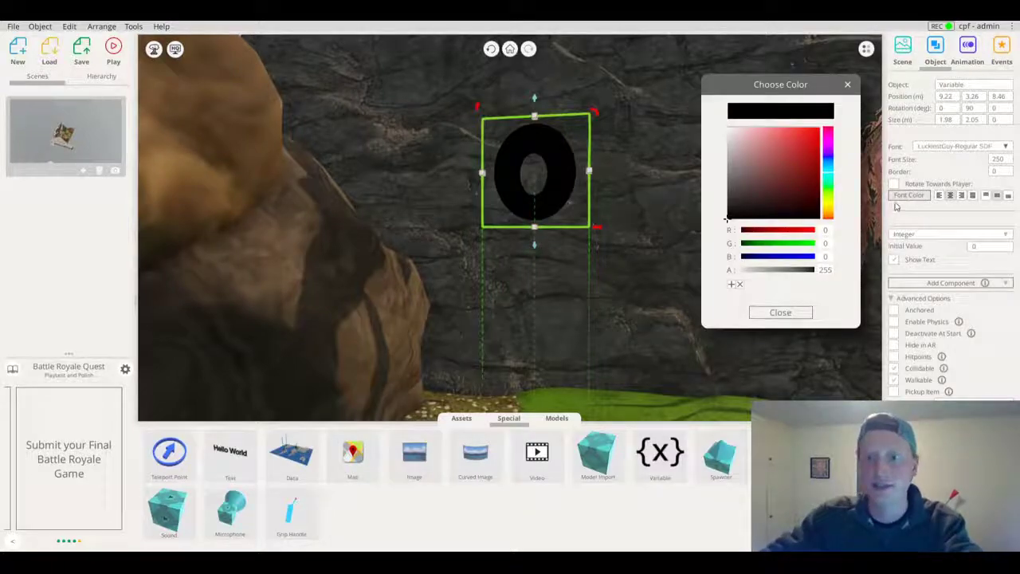
click(829, 188)
drag(799, 153, 849, 197)
click(780, 312)
Reposition the green 0 on the rock wall, at about 9.21, 3.26, 8.25 m
drag(519, 210, 550, 208)
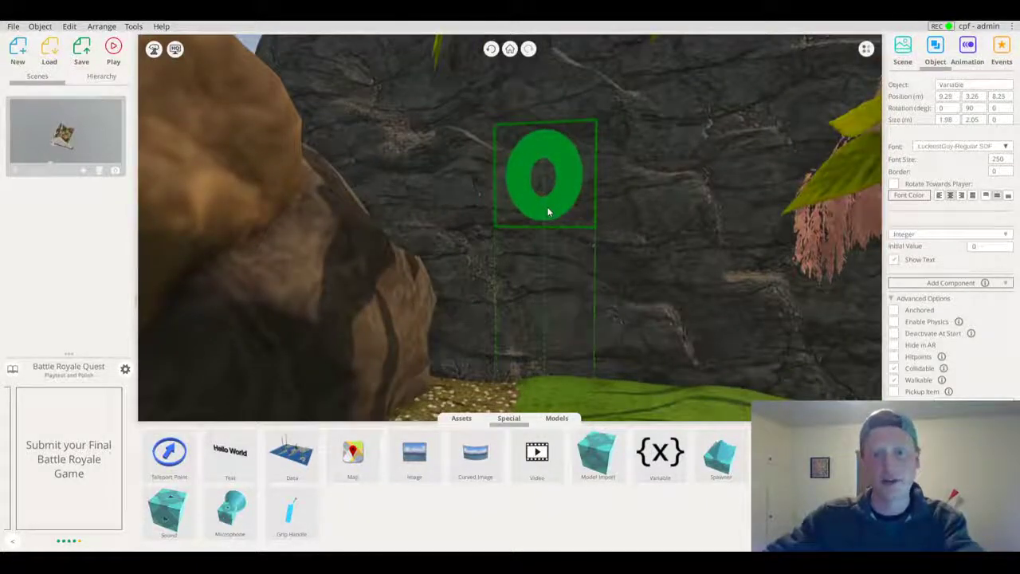
scroll(613, 226, up, 3)
drag(613, 226, 542, 223)
drag(434, 254, 503, 211)
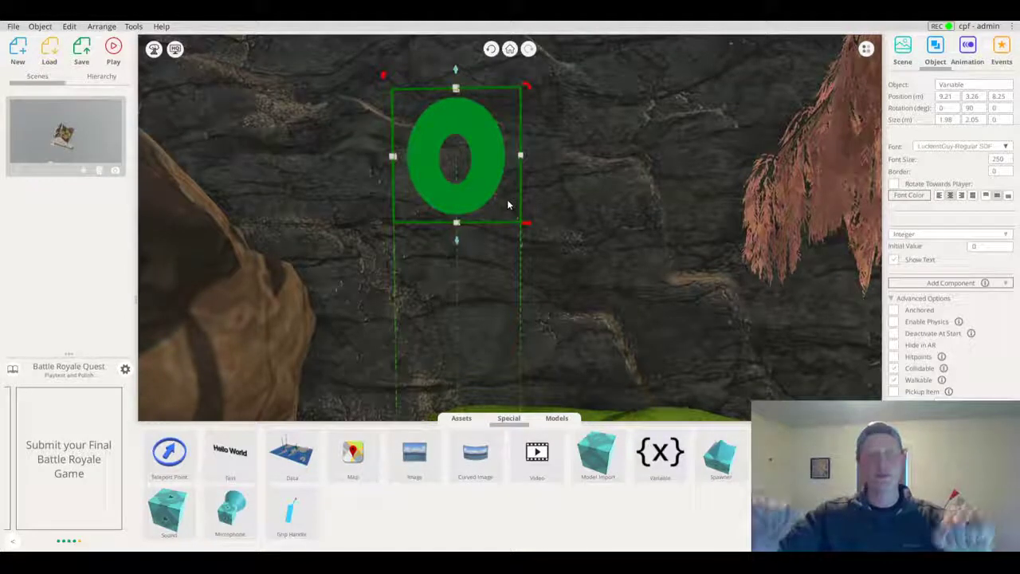
Add a text object reading "out of 6 mushrooms" and place it beside the green 0, at about 10.14, 3.91, 6.01 m
drag(229, 453, 628, 317)
key(d)
click(967, 304)
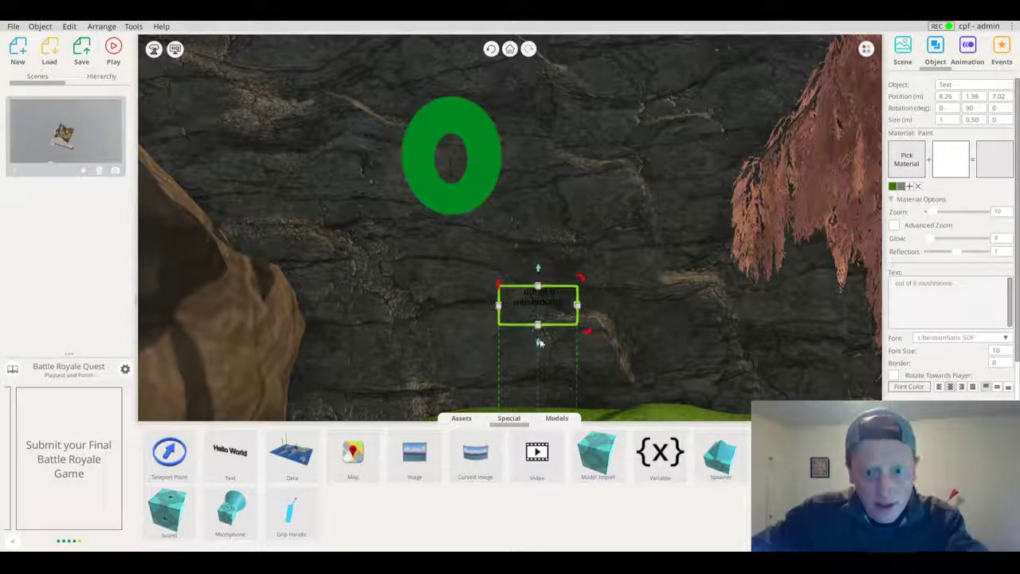
drag(537, 330, 590, 179)
right_drag(606, 159, 612, 223)
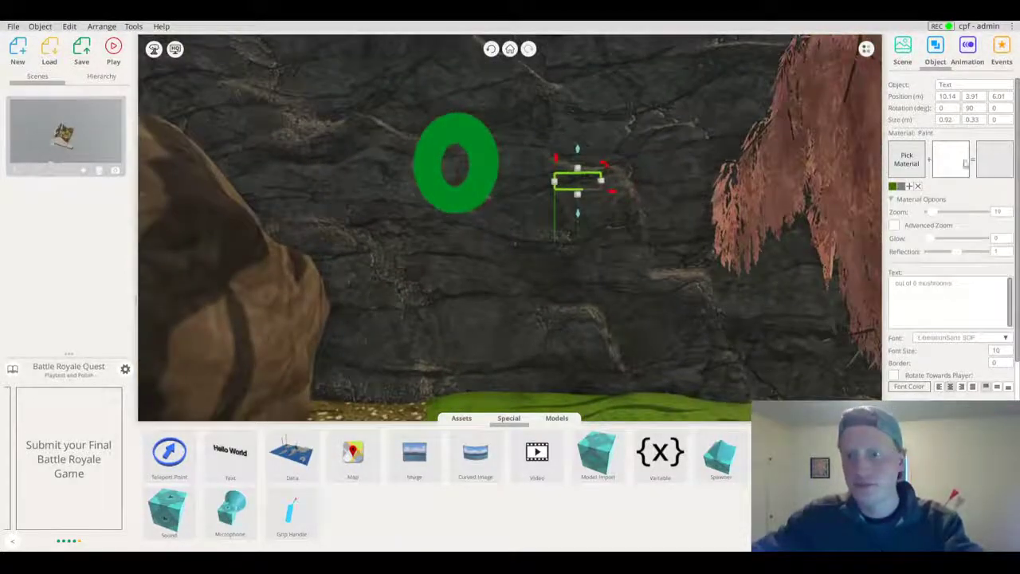
Save the dark green font color of the variable as a reusable color swatch
click(949, 173)
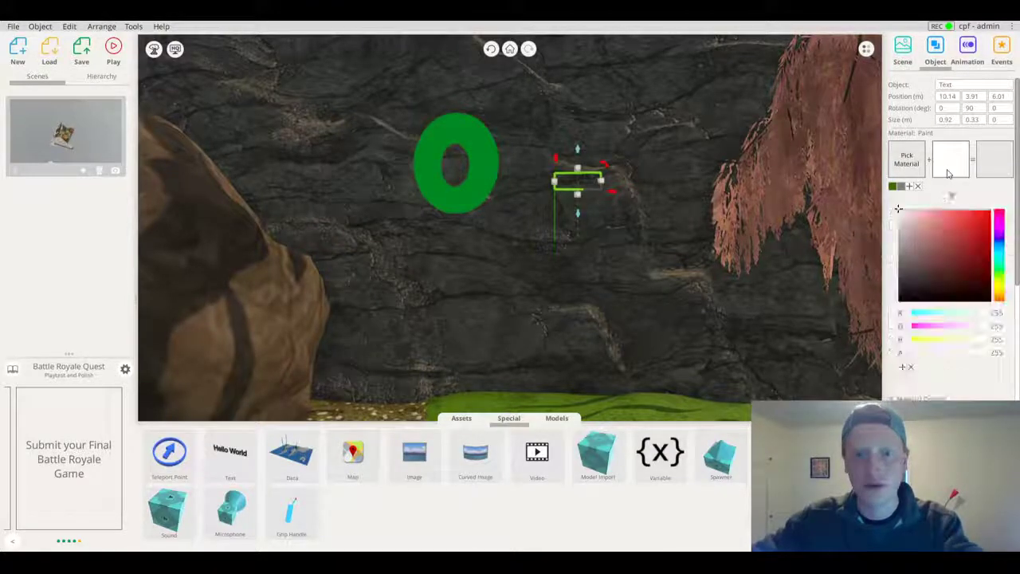
click(481, 177)
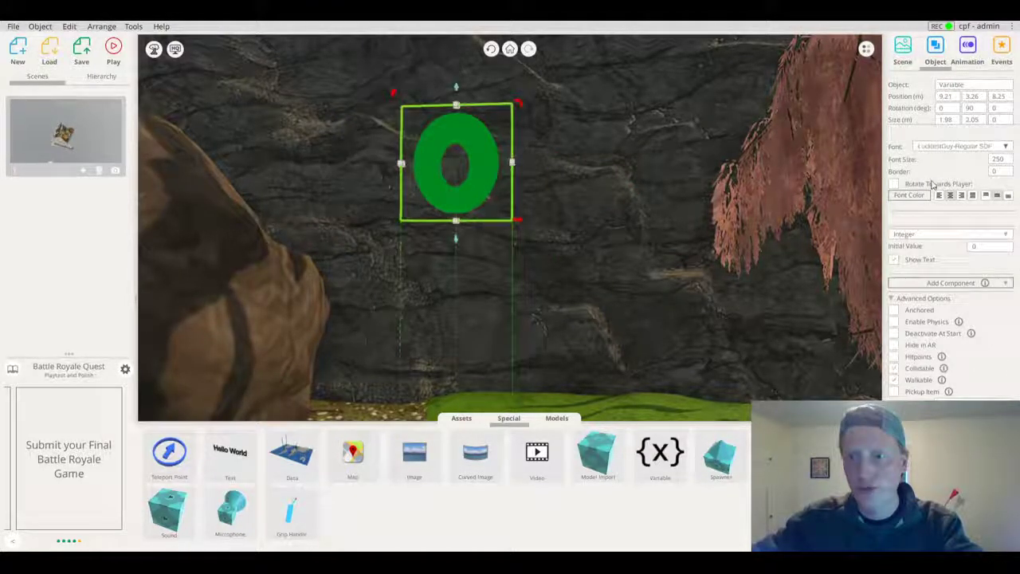
click(909, 196)
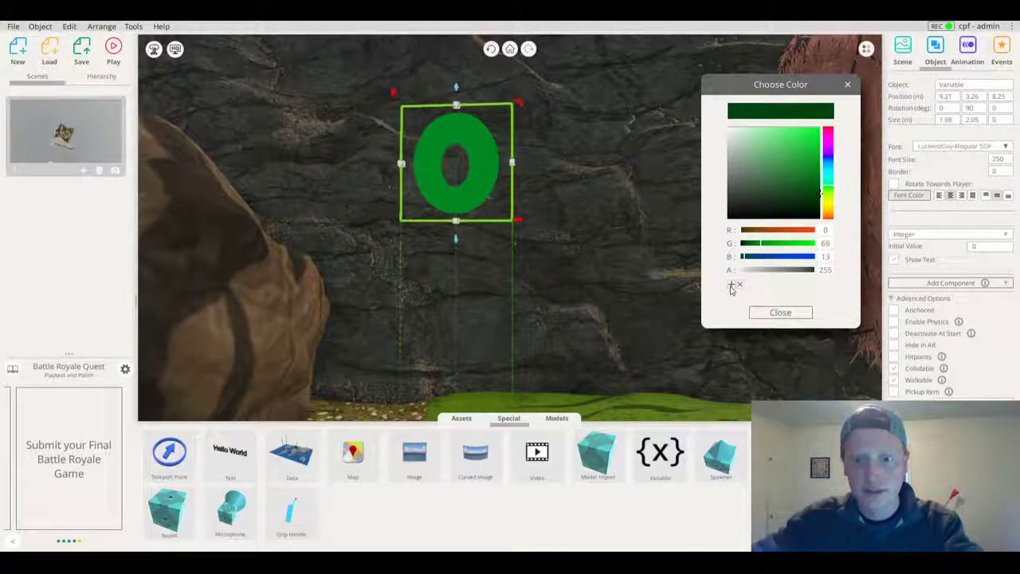
click(781, 312)
Apply the saved dark green swatch to the font of the "out of 6 mushrooms" text
click(581, 180)
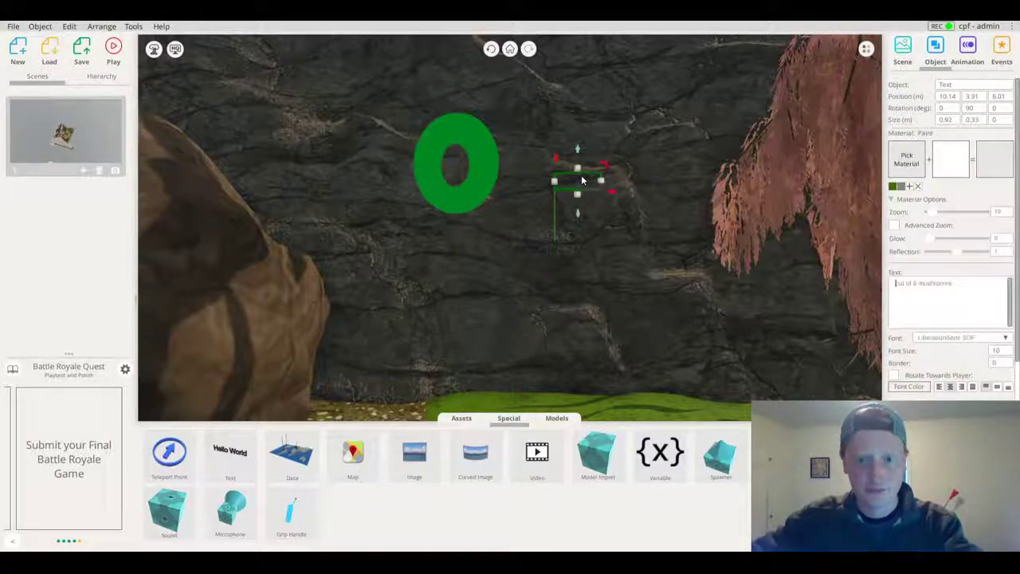
click(909, 386)
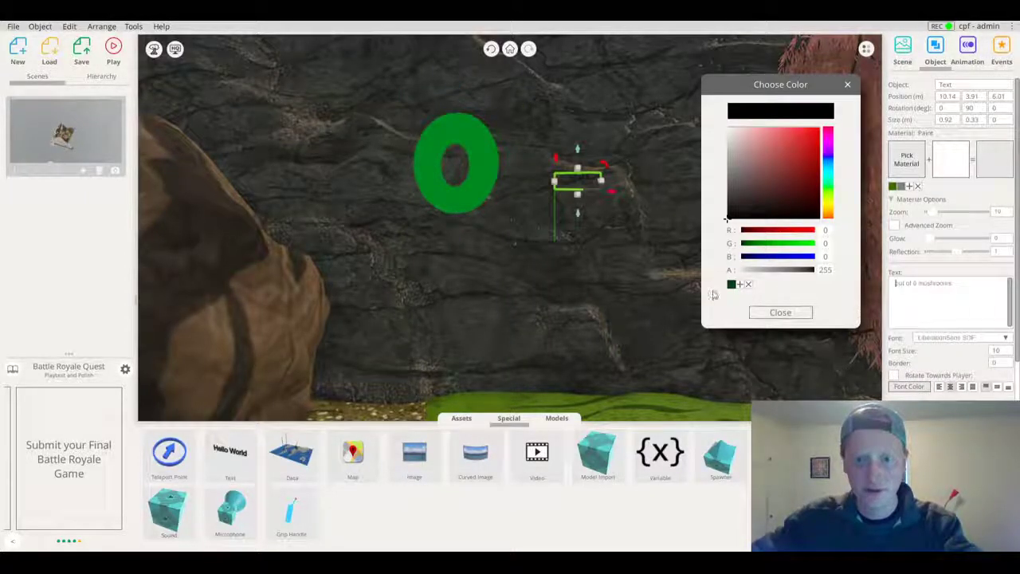
click(731, 285)
click(781, 312)
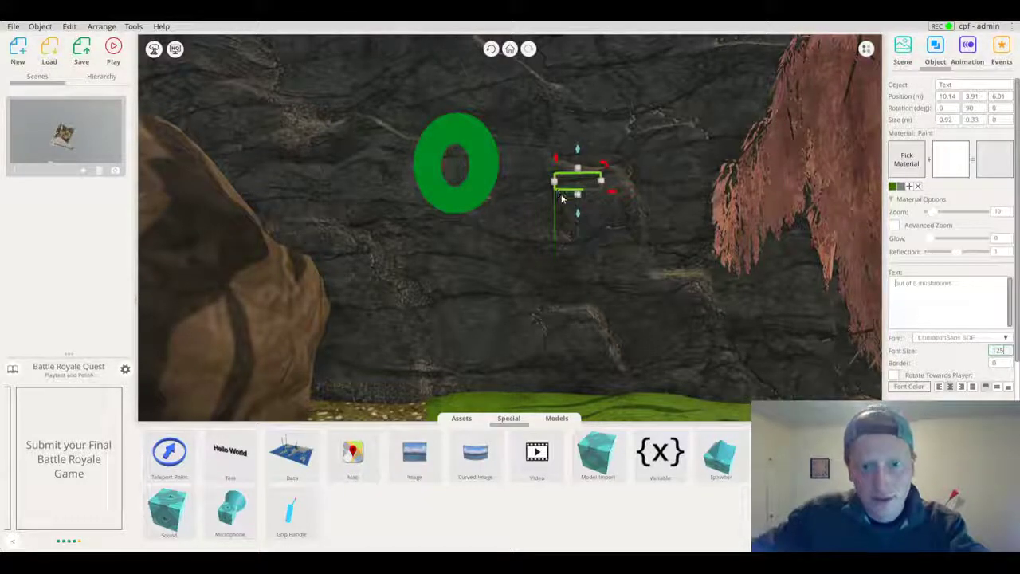
Enlarge the mushroom text box to about 5.30 by 1.93 m, with font size 90 and the LuckiestGuy-Regular SDF font
drag(577, 195, 596, 186)
click(1001, 352)
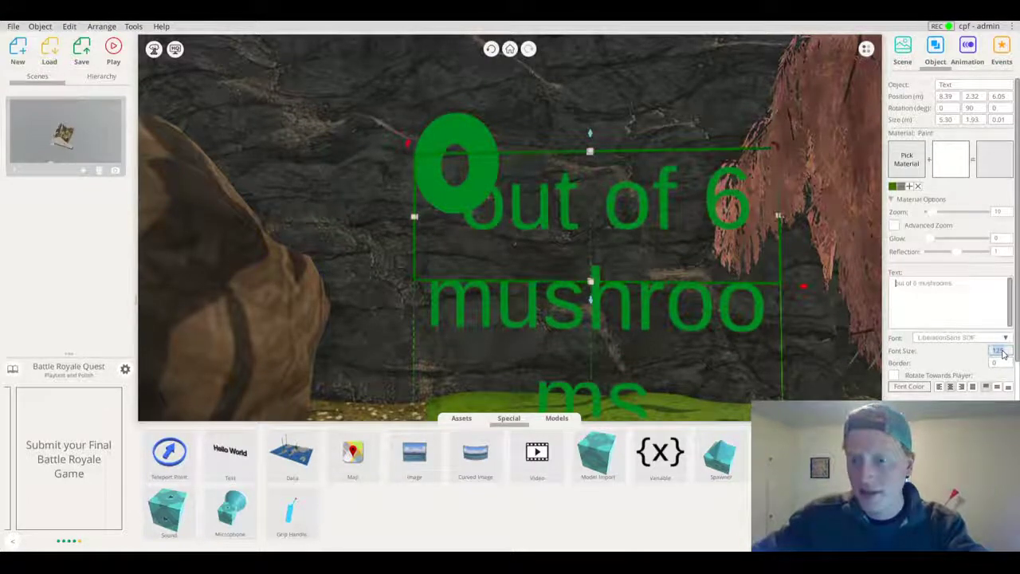
text(90)
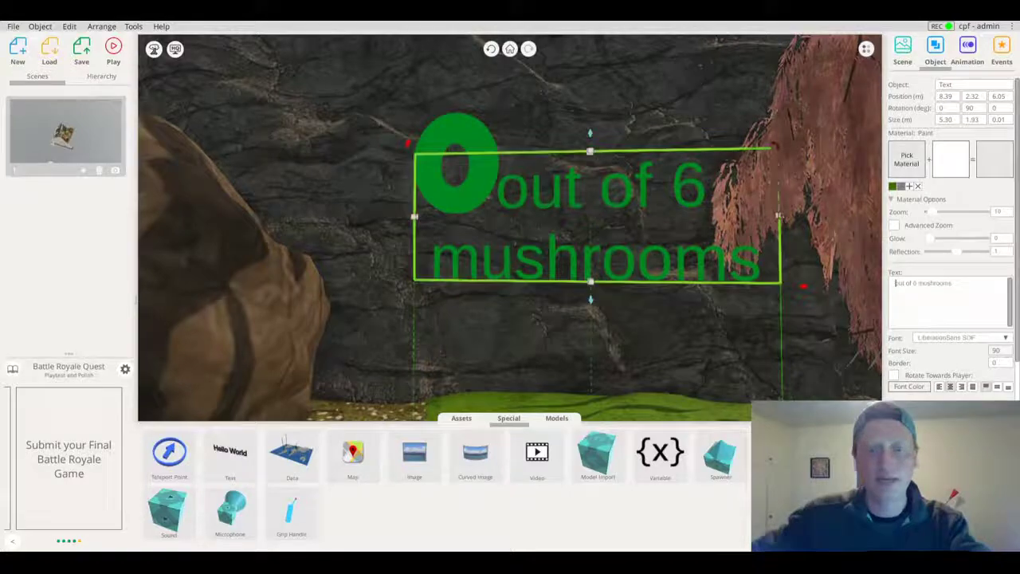
click(945, 338)
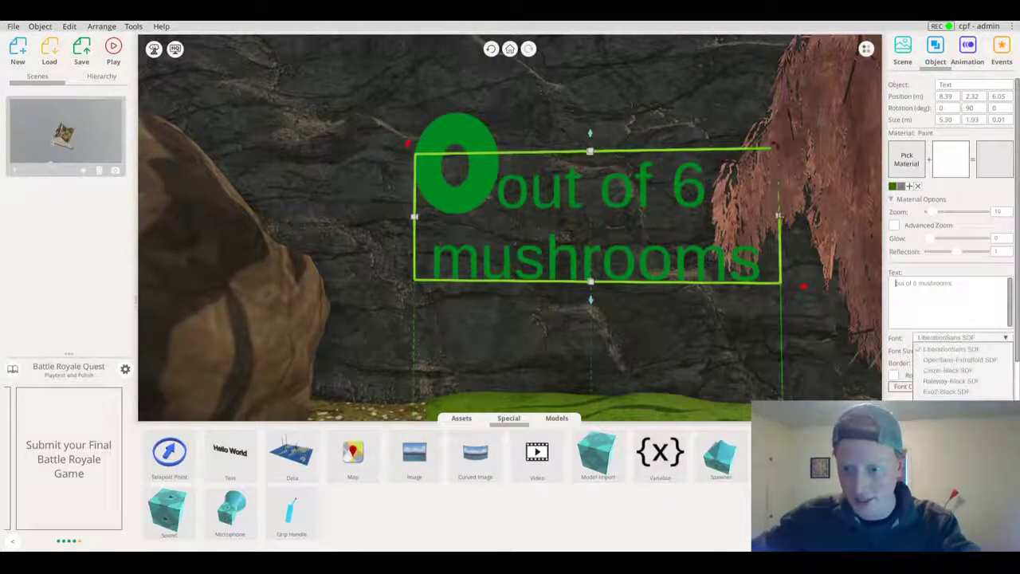
click(948, 381)
Widen the mushroom text box to about 5.73 m and move it level with the 0, at about 9.81, 3.28, 5.57 m
drag(602, 220, 616, 210)
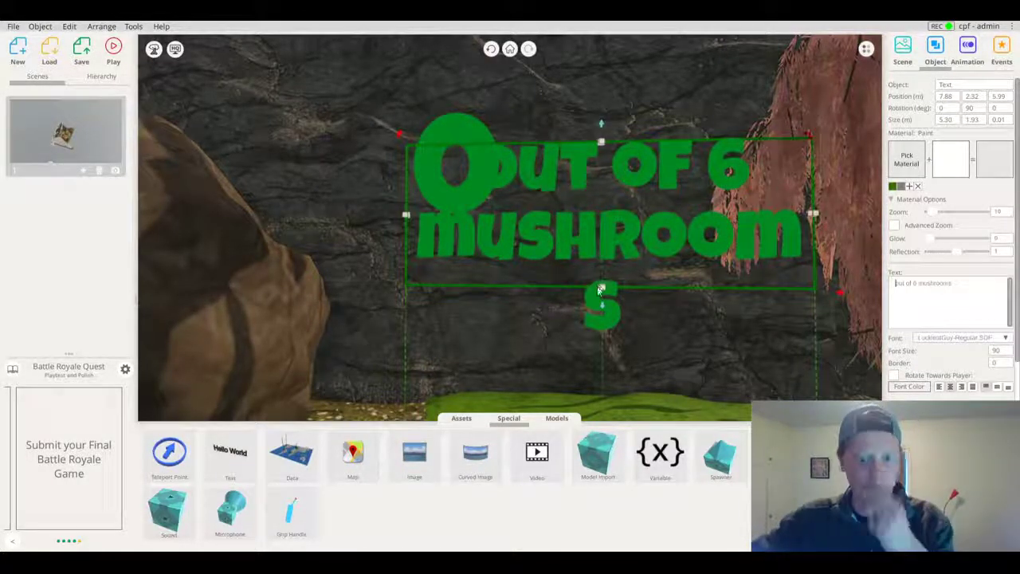
drag(813, 213, 851, 214)
drag(545, 220, 600, 169)
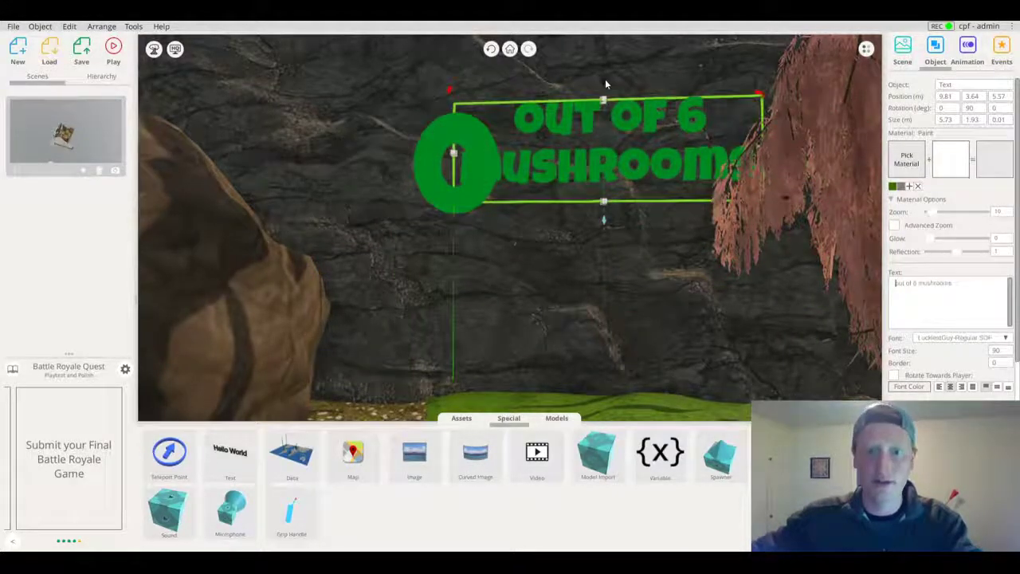
drag(597, 83, 616, 166)
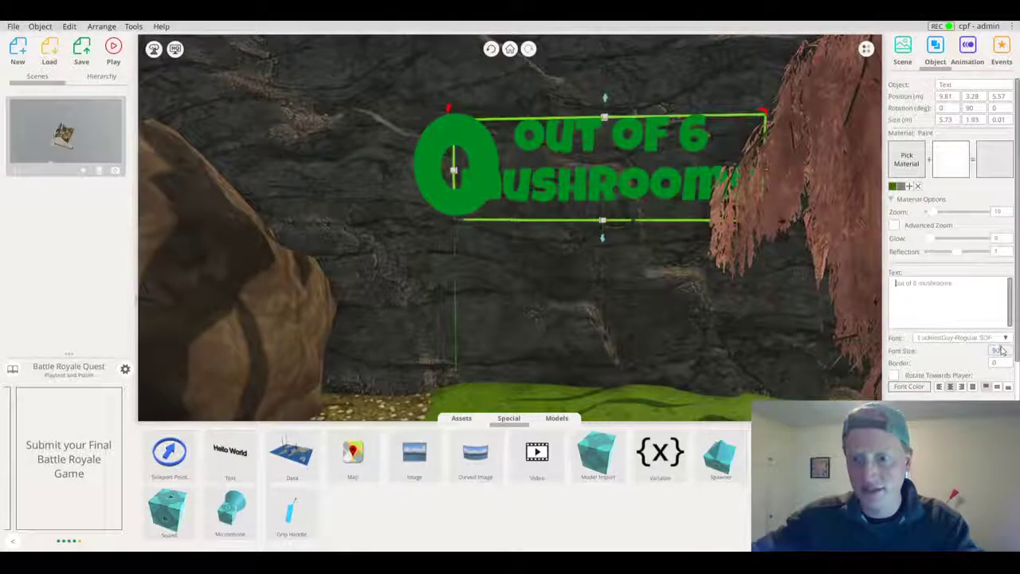
Narrow the mushroom text box to about 5.38 m and set its font size to 60
drag(766, 166, 855, 166)
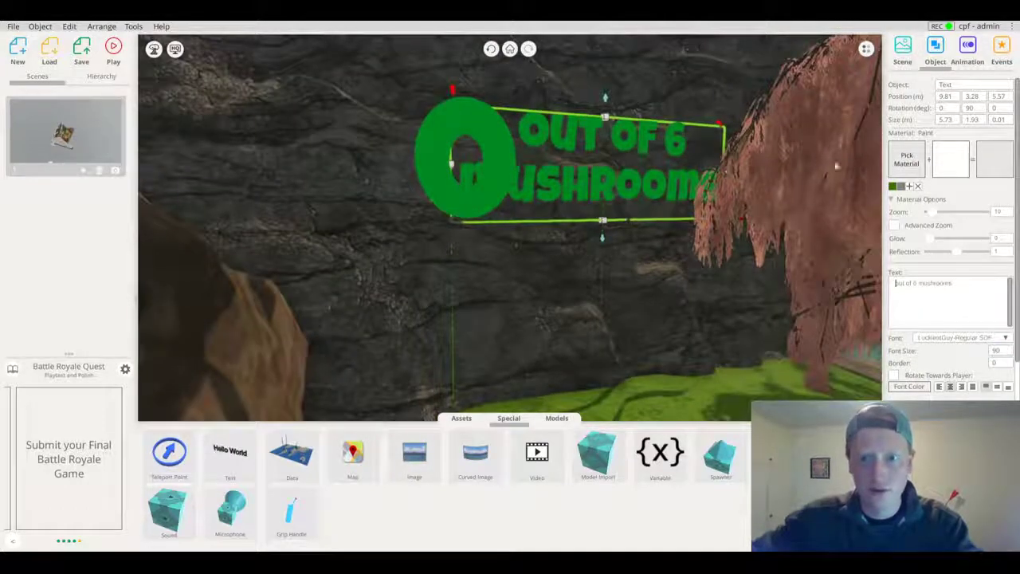
mouse_move(728, 176)
mouse_down()
mouse_move(662, 180)
mouse_move(709, 180)
mouse_up()
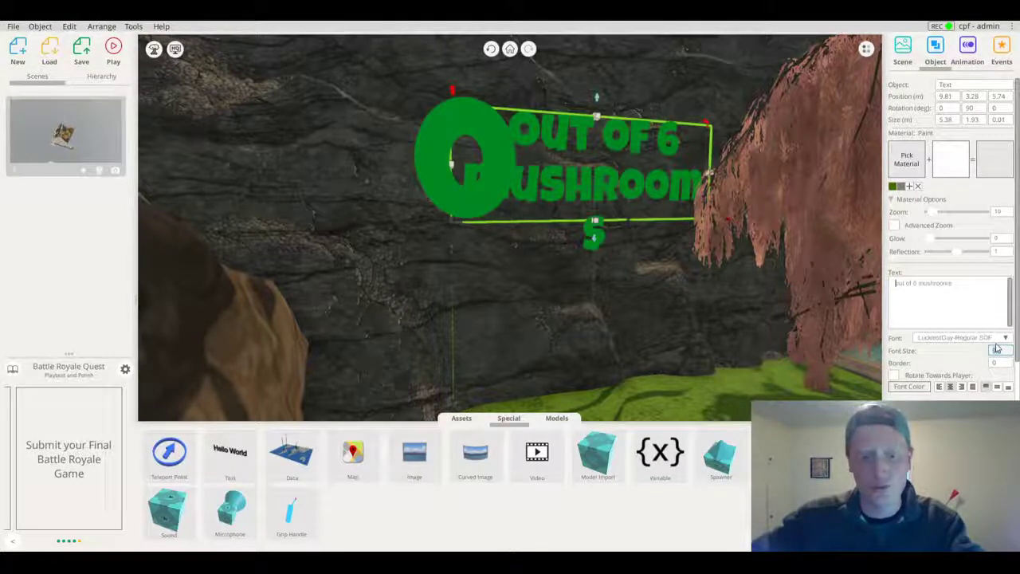
text(60)
key(Return)
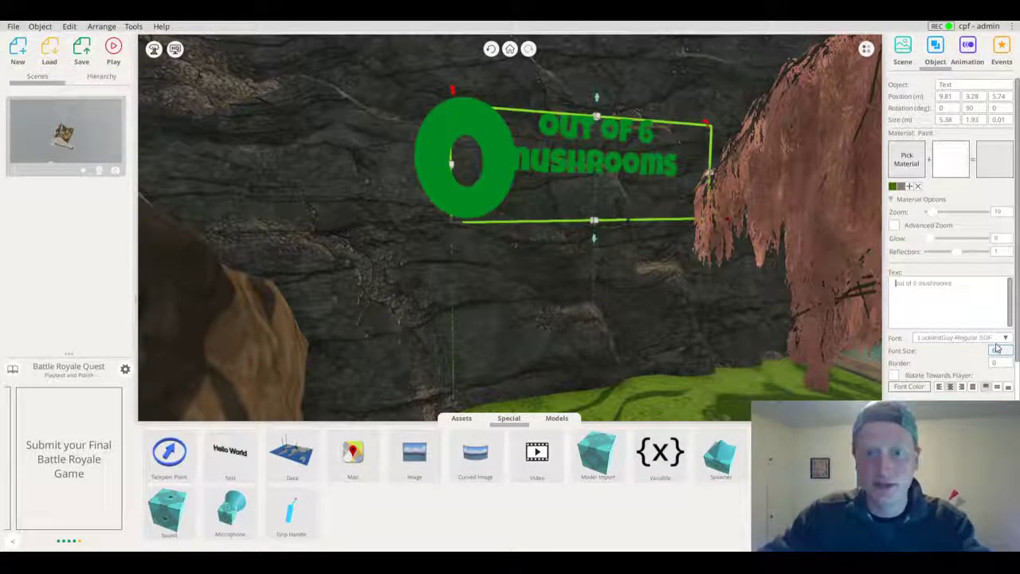
Fit the text box closely around "out of 6 mushrooms" and align it beside the green 0 without overlap
drag(709, 175, 658, 179)
right_drag(494, 251, 550, 247)
drag(556, 138, 598, 167)
drag(521, 169, 518, 163)
drag(640, 220, 640, 171)
drag(646, 86, 645, 111)
drag(764, 166, 749, 170)
drag(600, 200, 515, 219)
scroll(572, 197, down, 3)
scroll(518, 218, up, 3)
click(535, 219)
Play the scene to preview the mushroom counter on the wall, and return to editing
click(113, 49)
click(146, 75)
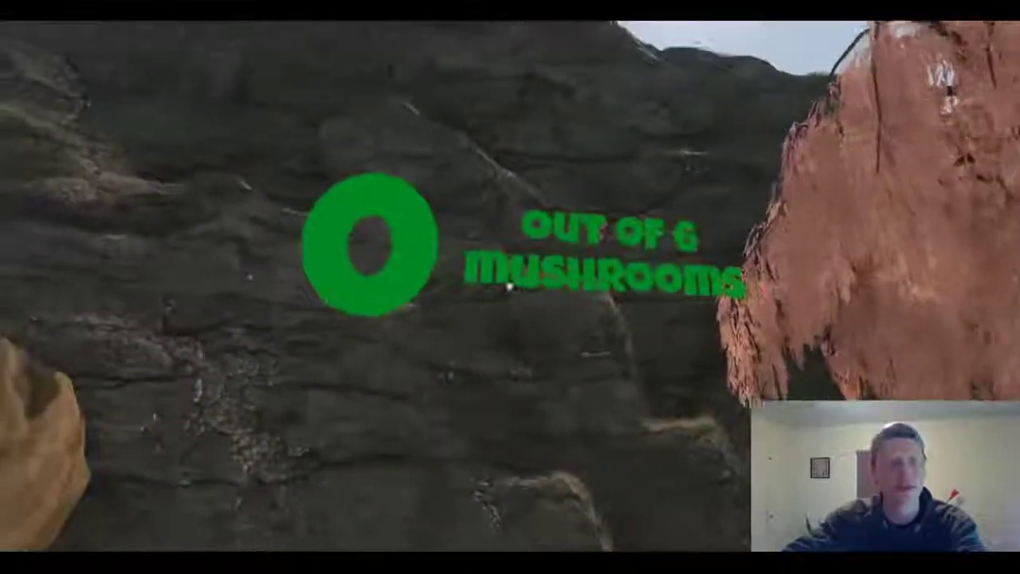
key(Escape)
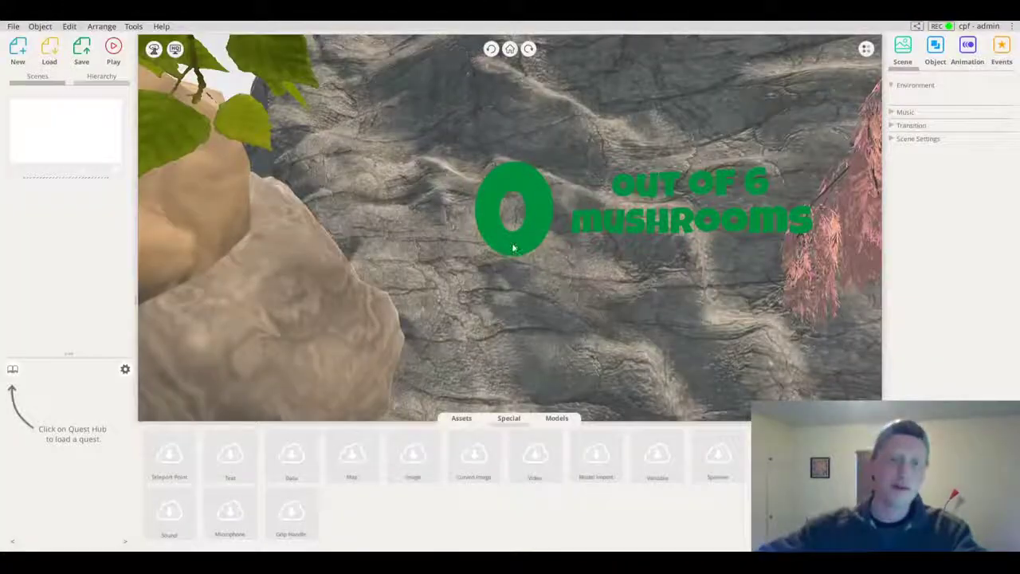
Add a new event to the Chanterelle mushroom group at the foot of the birch trees
drag(457, 237, 504, 261)
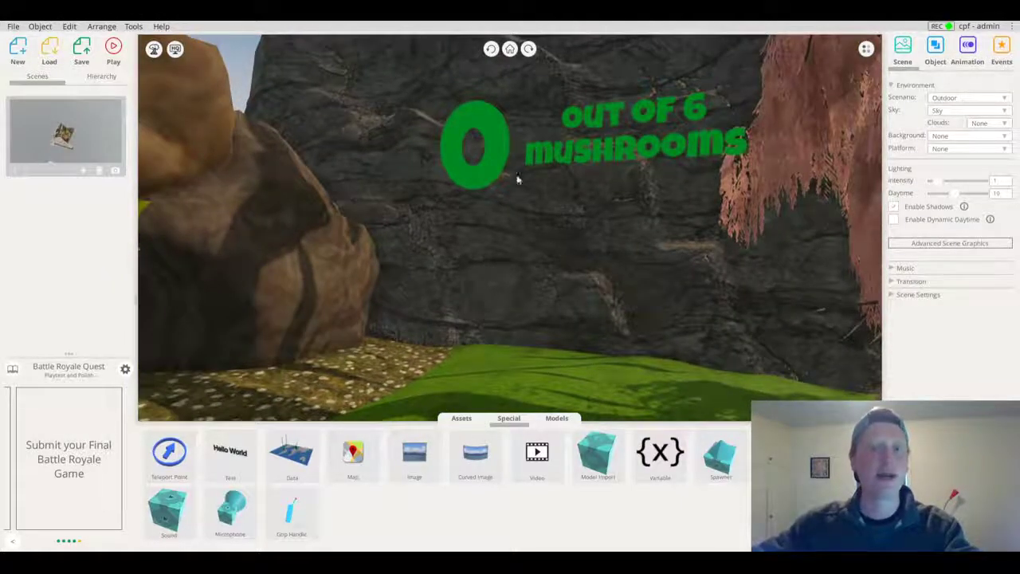
click(479, 155)
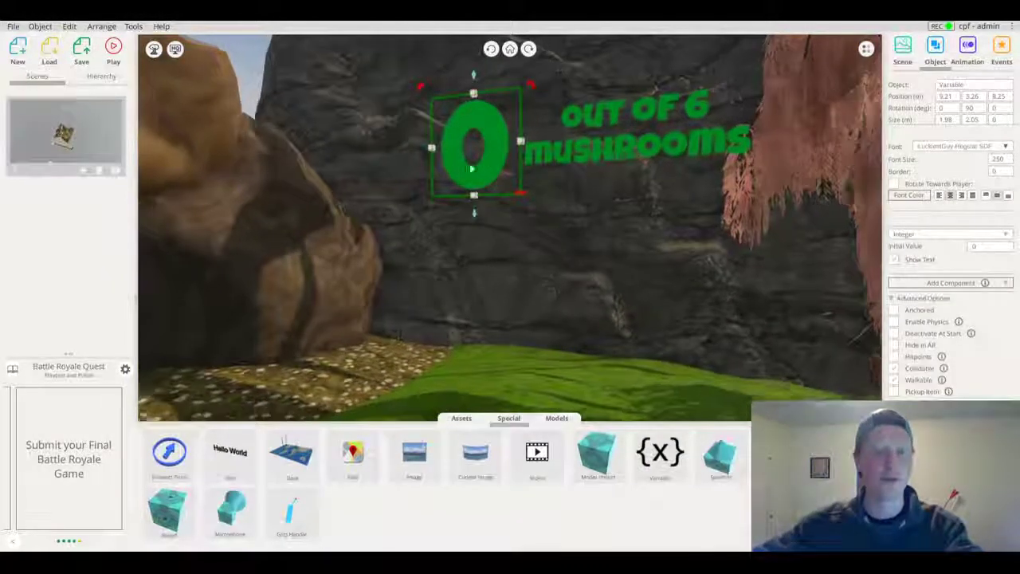
drag(403, 168, 372, 199)
scroll(385, 199, down, 4)
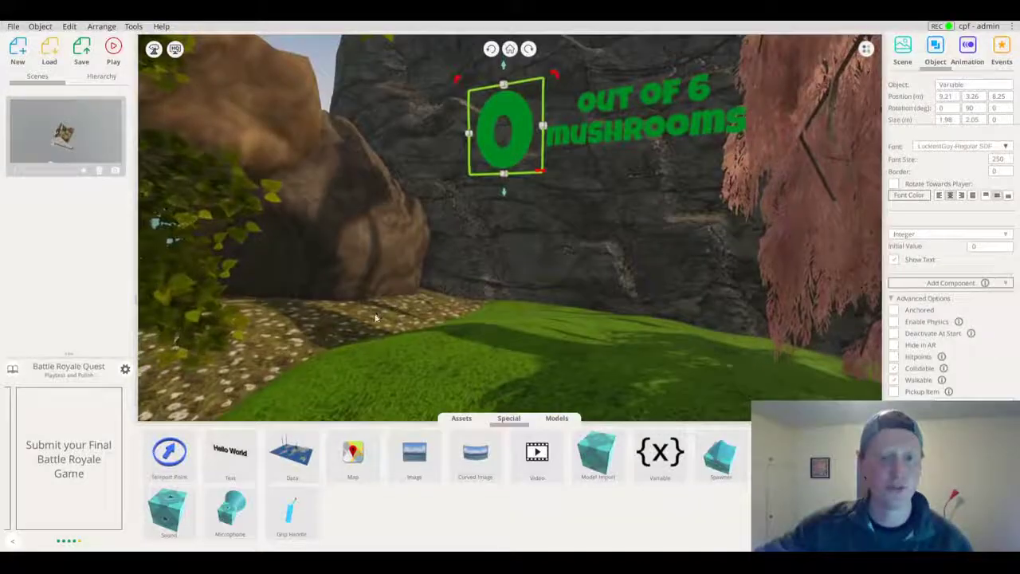
drag(366, 323, 302, 338)
right_drag(302, 338, 6, 445)
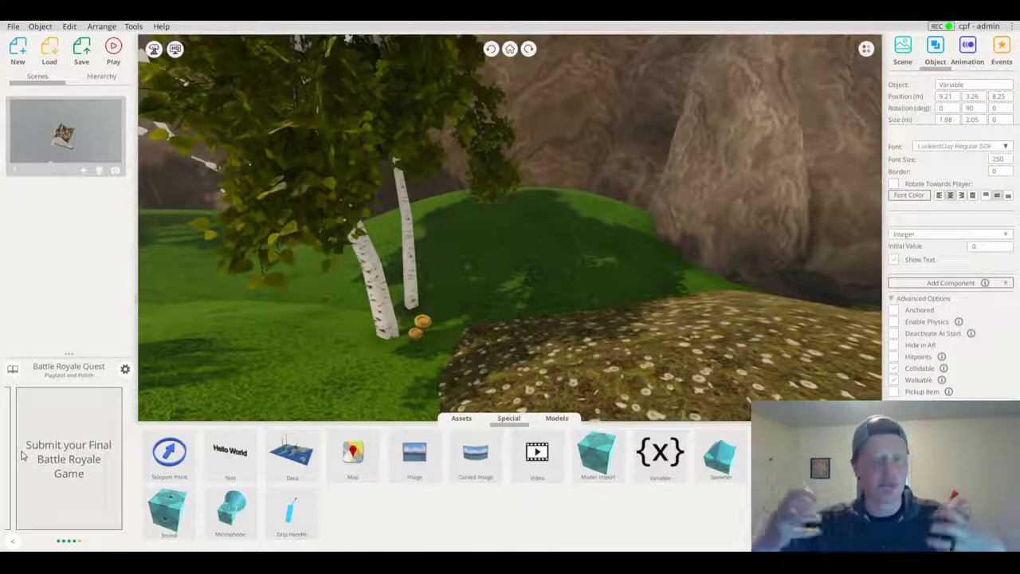
click(420, 334)
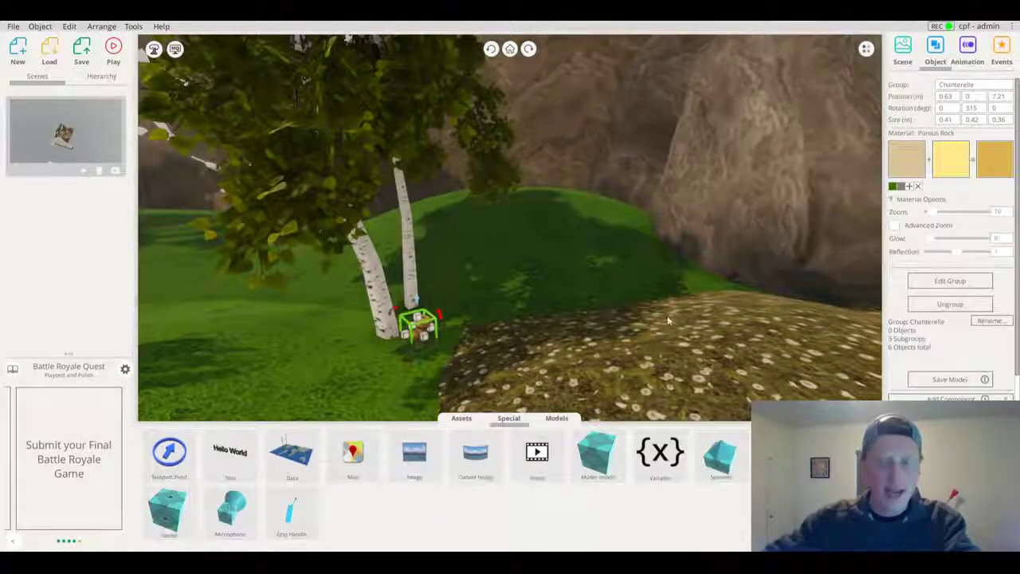
click(1006, 62)
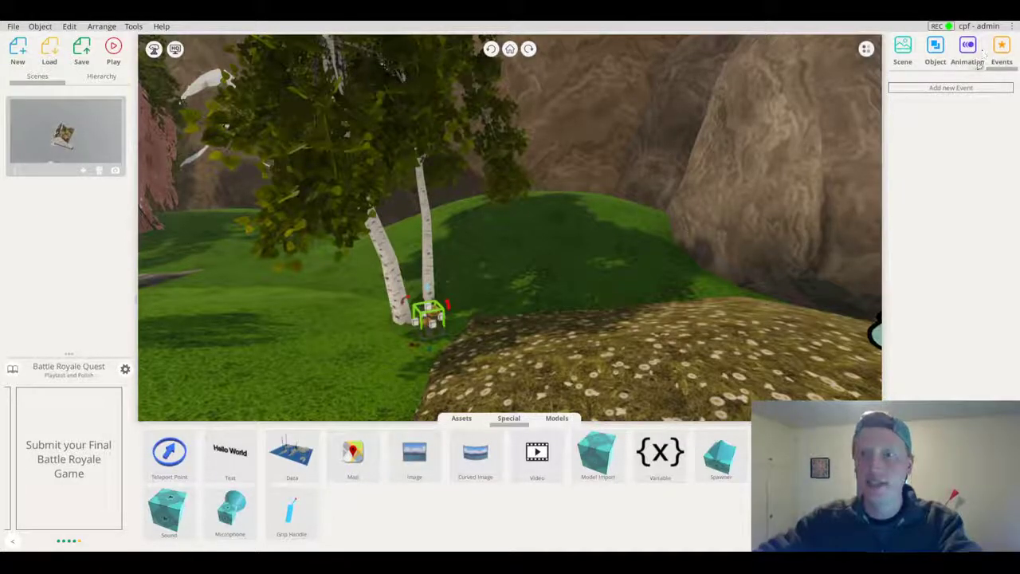
click(932, 54)
scroll(545, 288, up, 4)
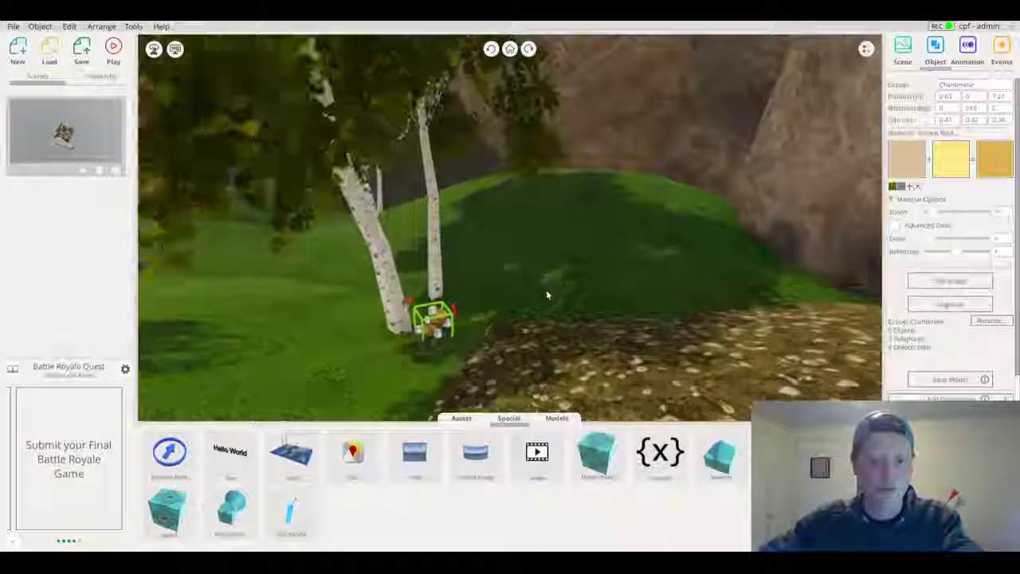
right_drag(544, 296, 336, 279)
click(1001, 53)
scroll(649, 239, up, 2)
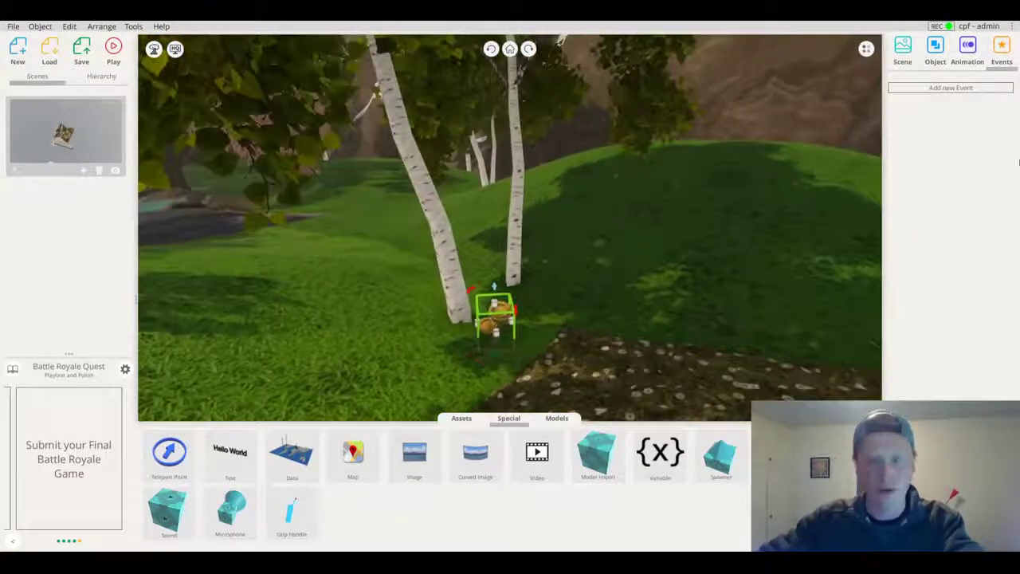
click(949, 88)
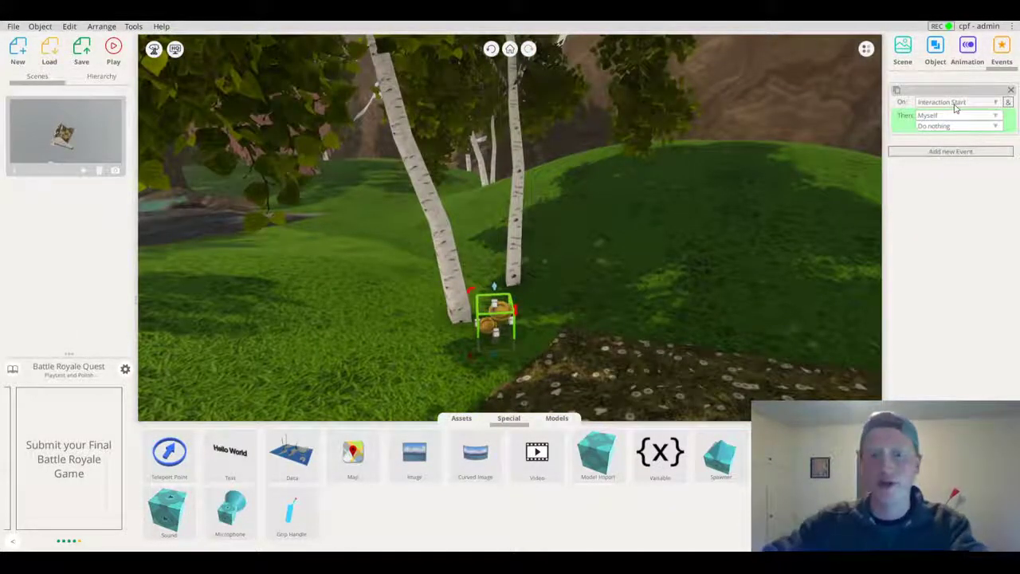
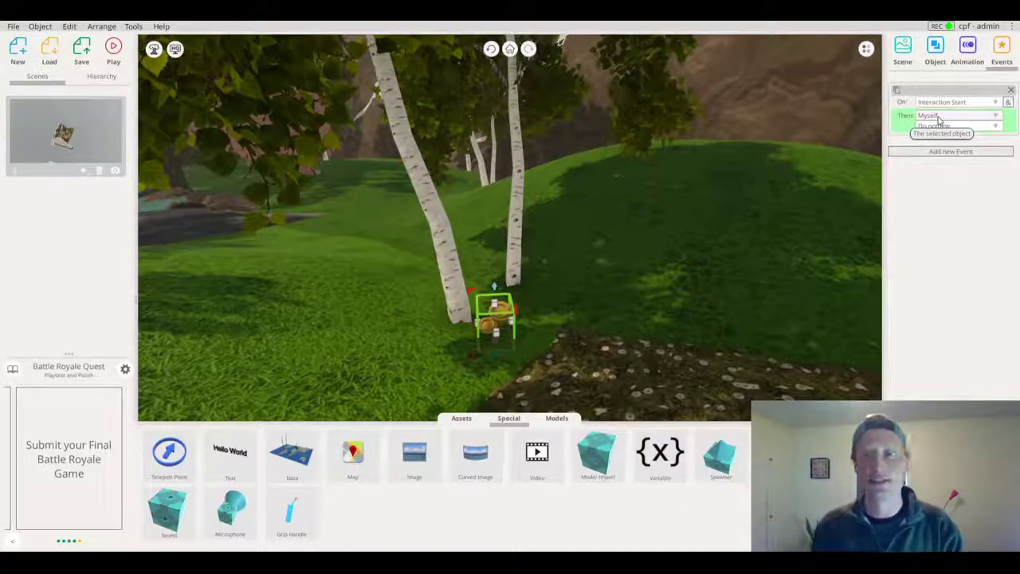
Enlarge the Chanterelle mushroom group beside the birch trunk to about 0.53 × 0.54 × 0.46 m
scroll(628, 199, up, 2)
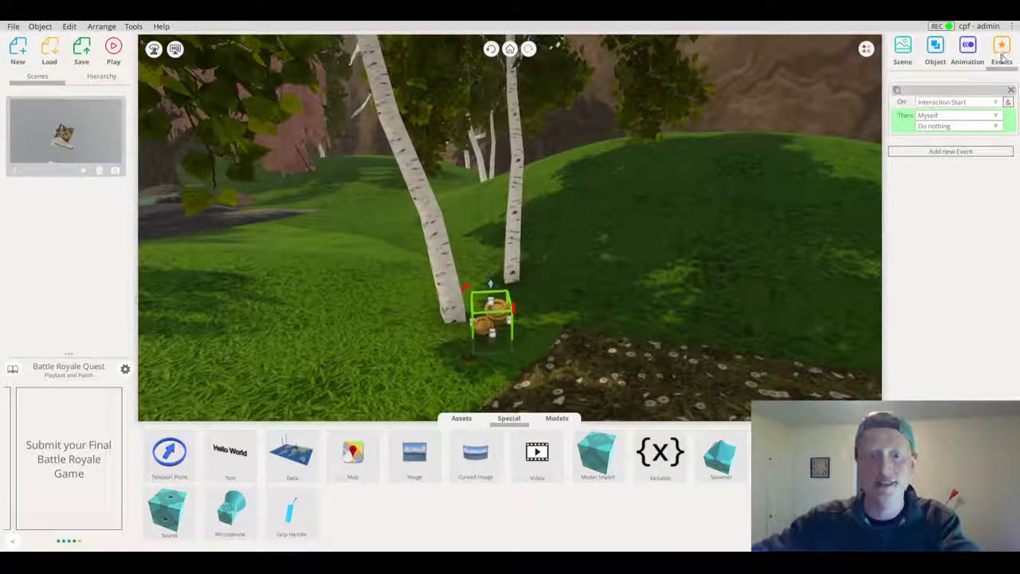
drag(648, 173, 662, 157)
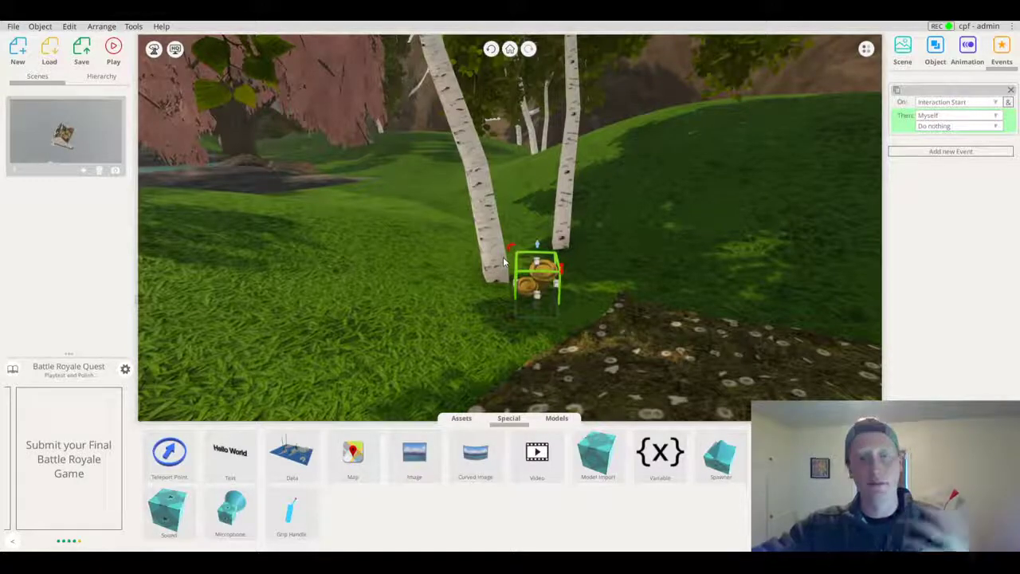
drag(503, 258, 251, 244)
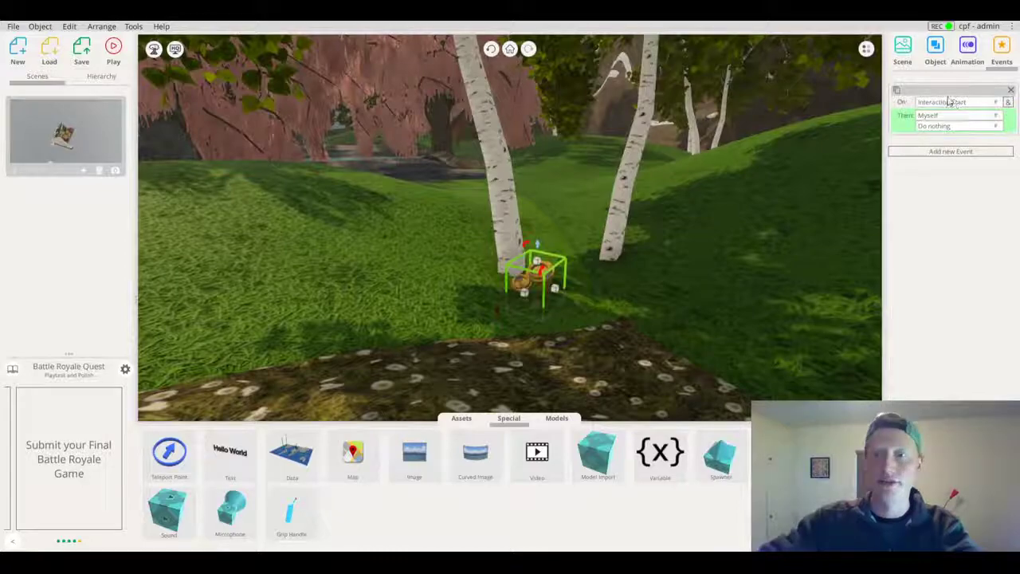
drag(584, 196, 543, 219)
scroll(543, 218, up, 2)
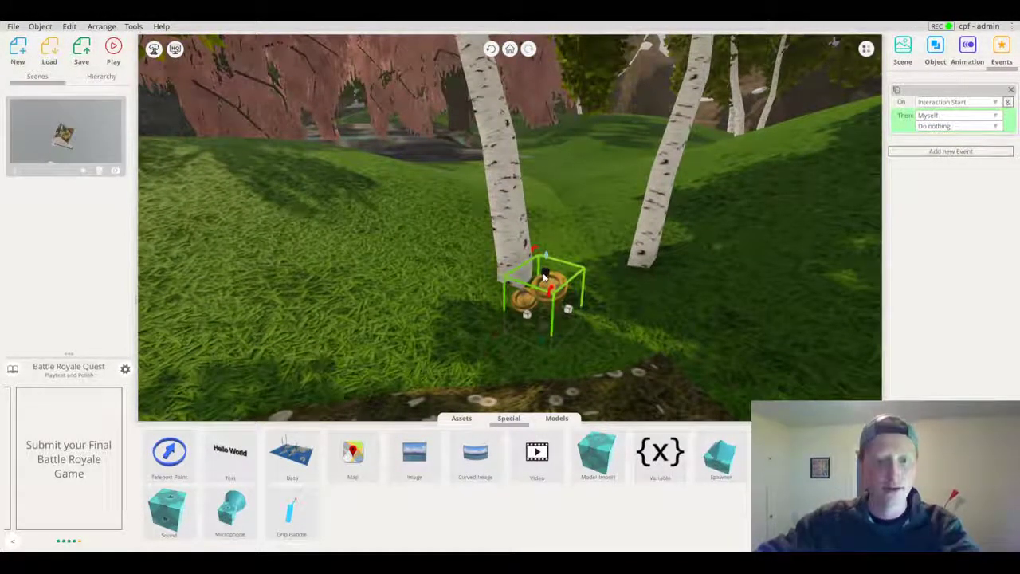
drag(545, 272, 543, 257)
drag(555, 306, 603, 231)
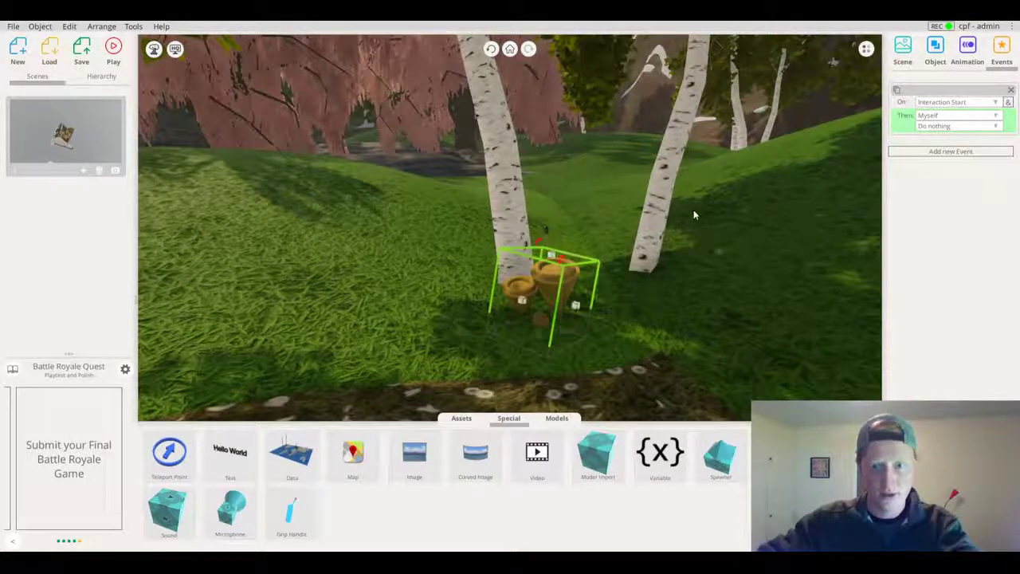
Make the green 0 variable on the rock wall the target of the Chanterelle's Interaction Start event
drag(515, 224, 323, 120)
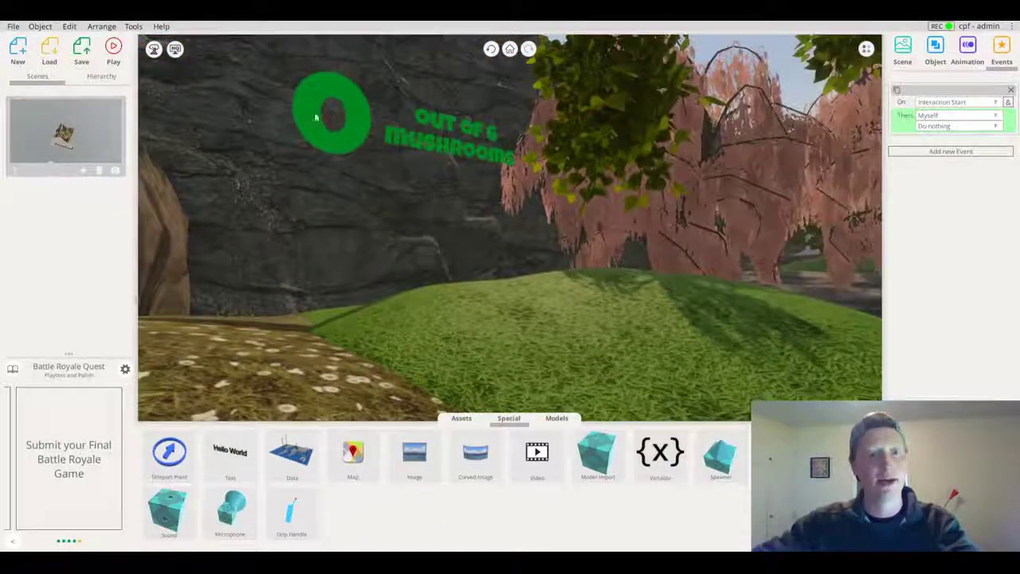
click(960, 122)
click(942, 148)
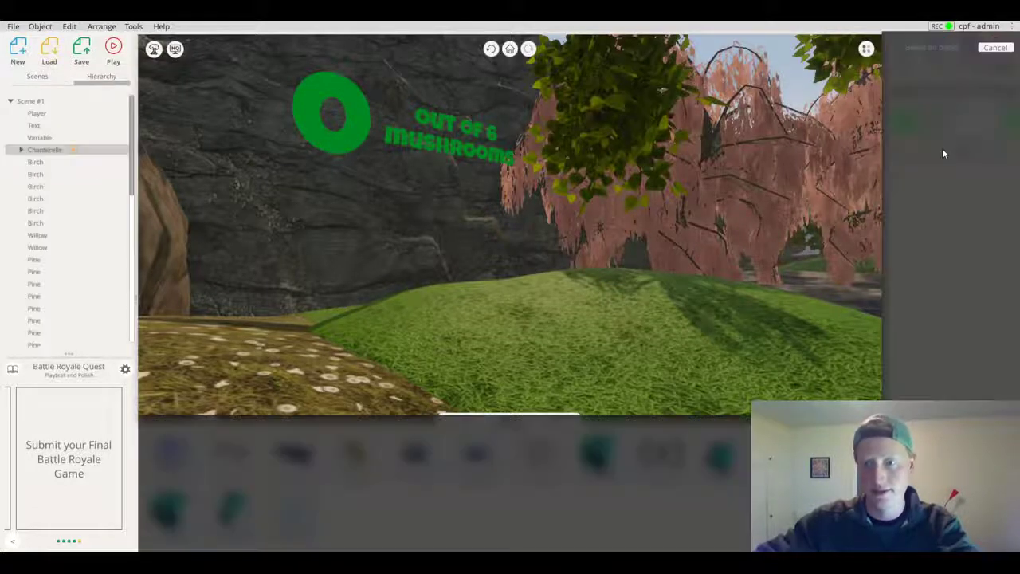
click(328, 110)
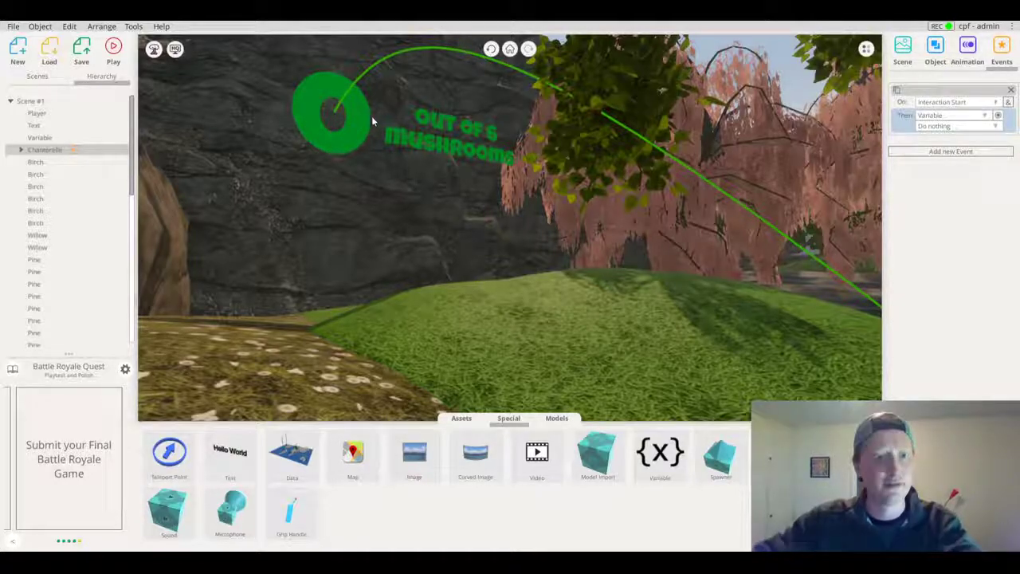
Rename the green 0 variable on the wall as "Mushrooms Found Variable"
click(328, 125)
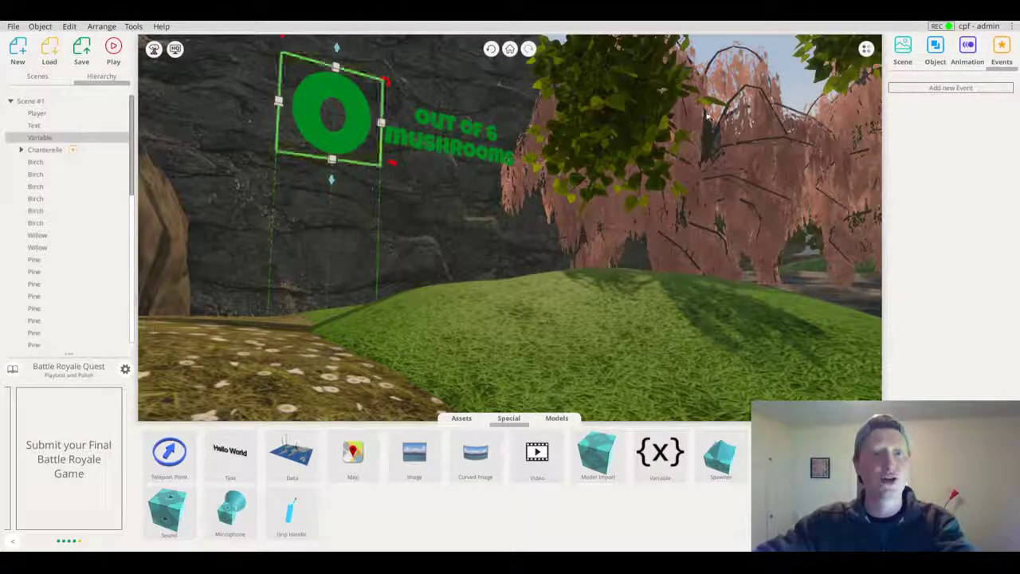
click(933, 64)
click(955, 86)
click(955, 84)
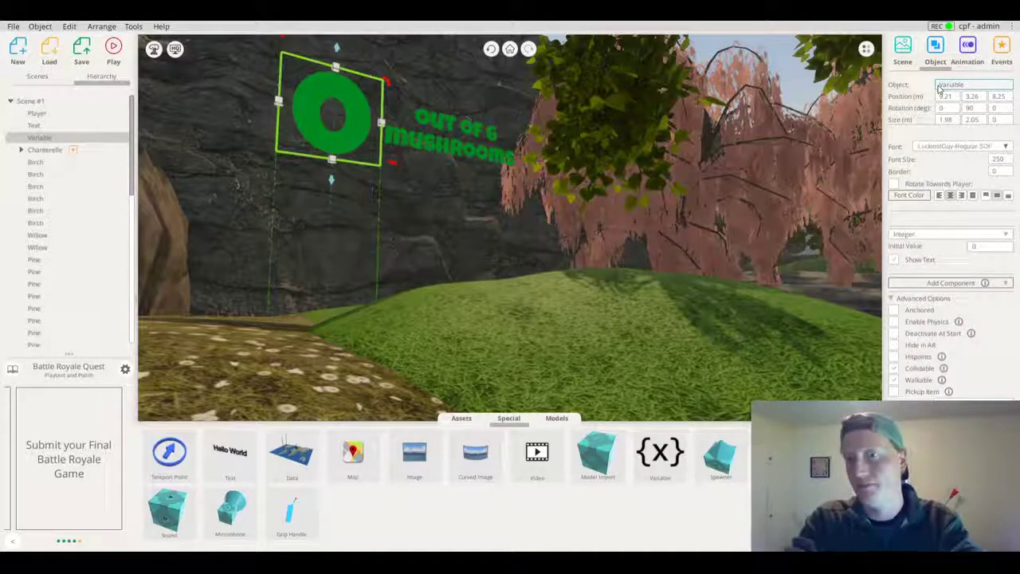
text(Mushrooms )
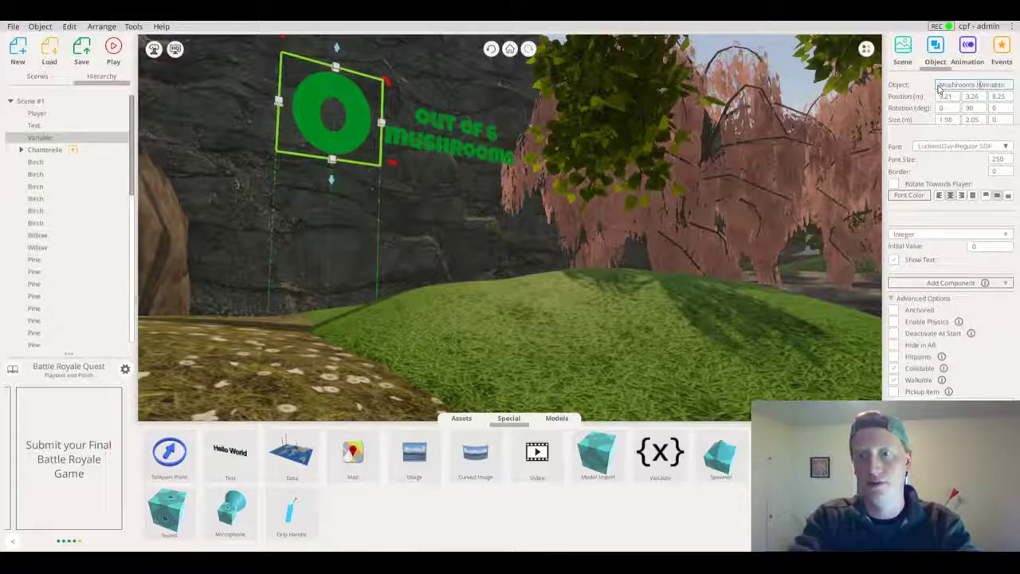
text(Found)
key(Return)
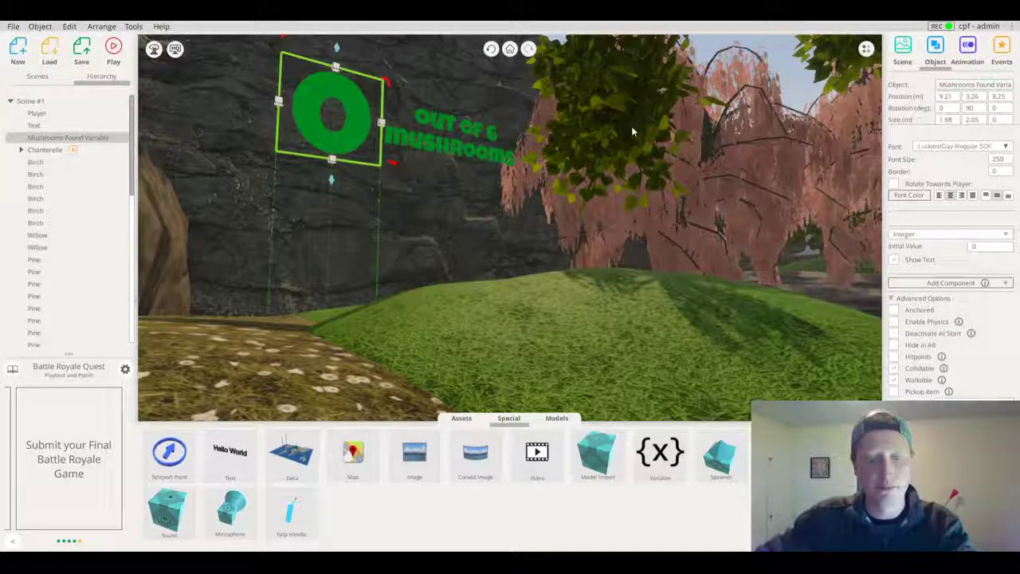
Set the Chanterelle event's action on the Mushrooms Found Variable to += 1
drag(729, 211, 431, 120)
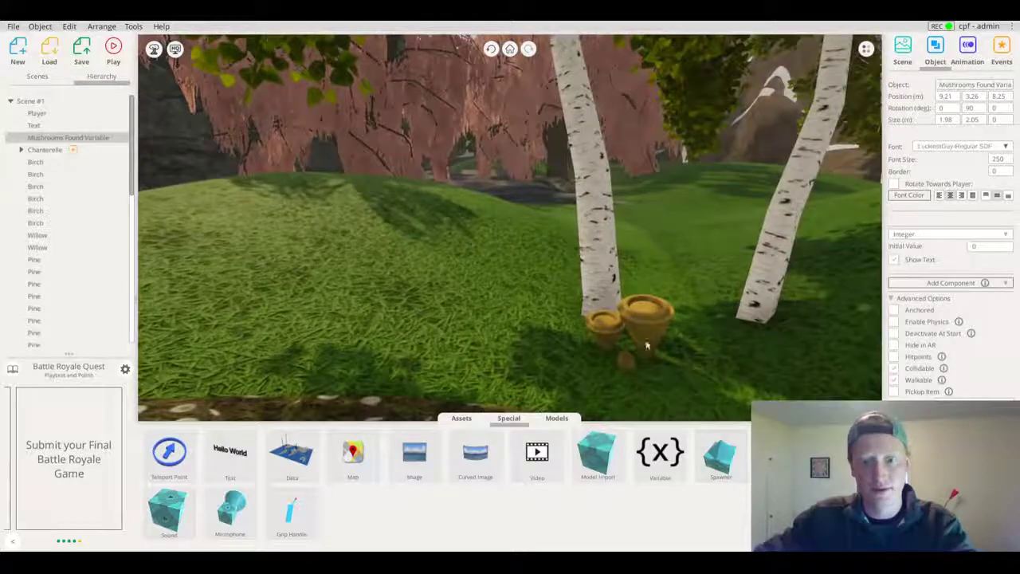
click(620, 319)
click(1002, 51)
right_drag(755, 207, 343, 86)
drag(343, 85, 512, 120)
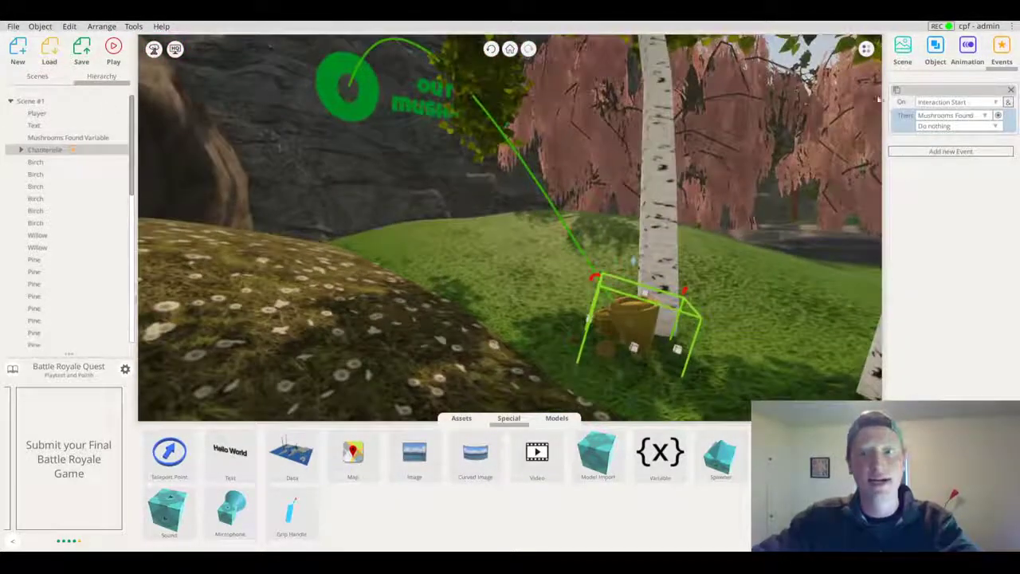
click(926, 127)
click(860, 151)
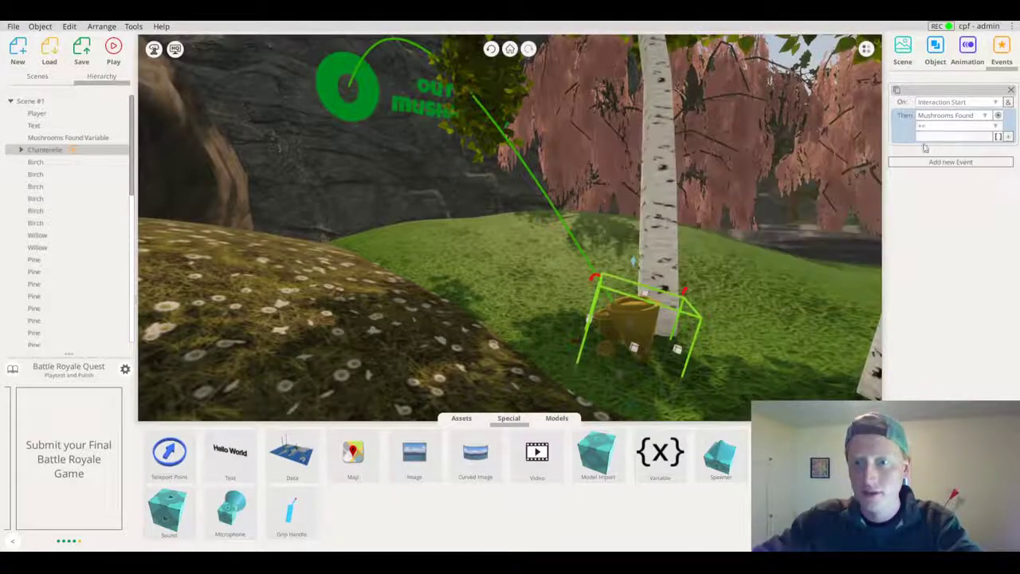
Add a second action to the Chanterelle's event that makes Myself perform Destroy Object, and deselect the mushroom
click(1008, 137)
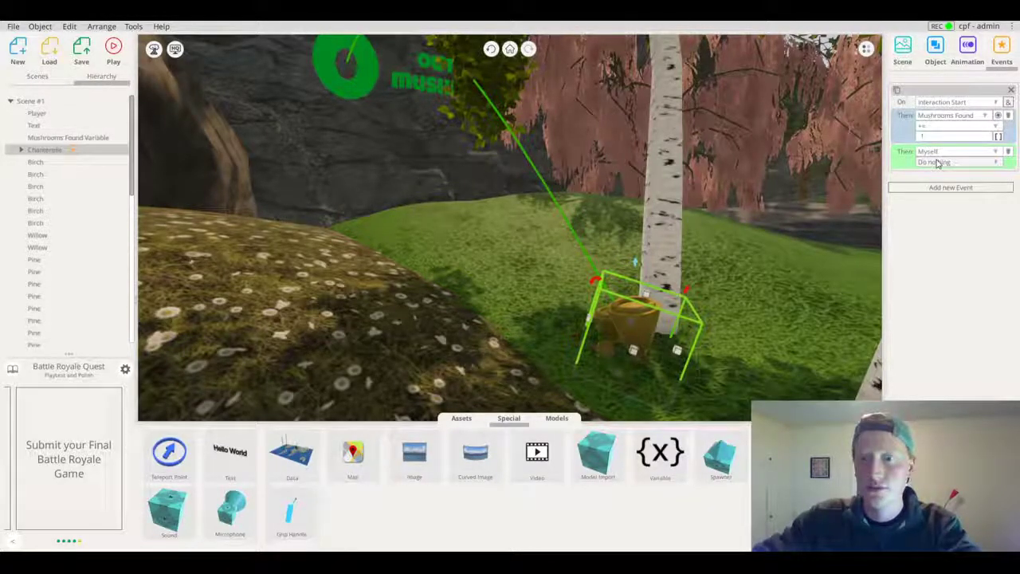
click(935, 163)
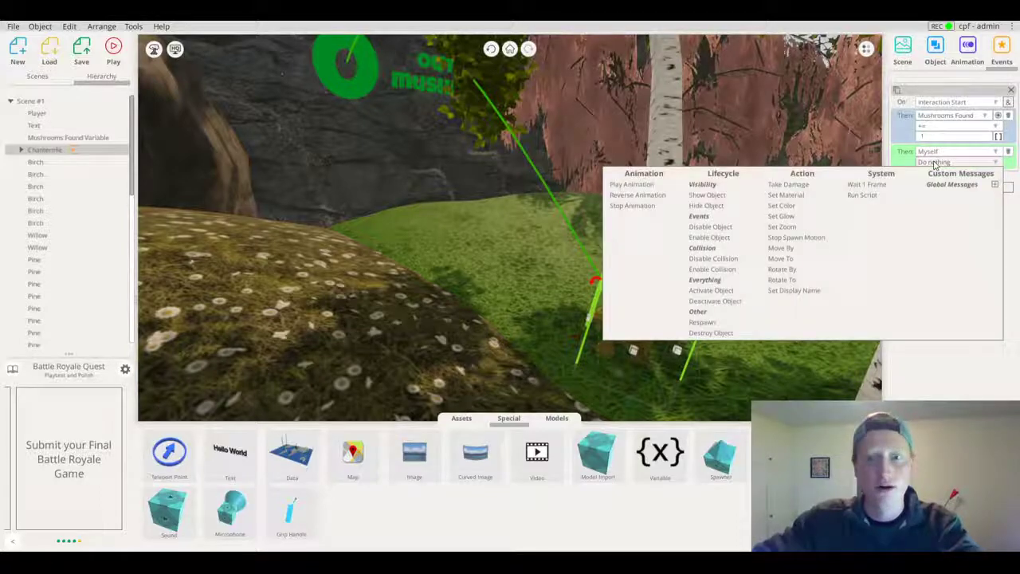
click(702, 333)
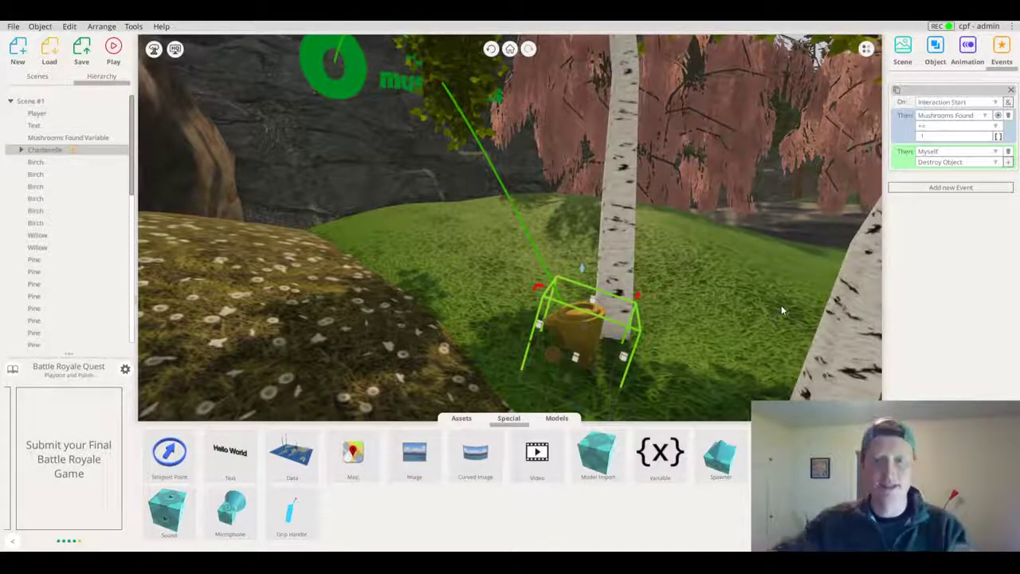
drag(752, 210, 770, 210)
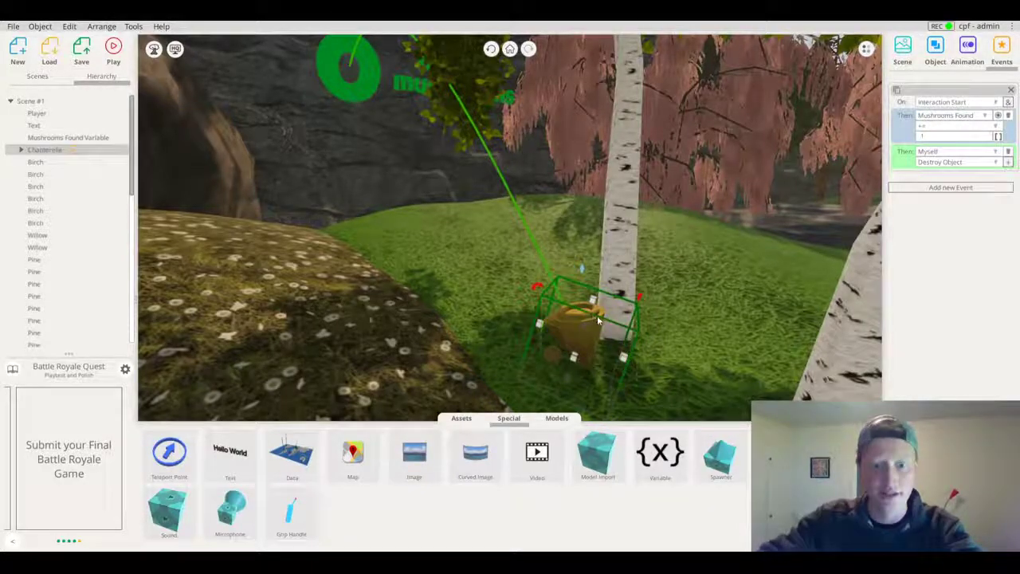
drag(705, 218, 679, 219)
click(679, 223)
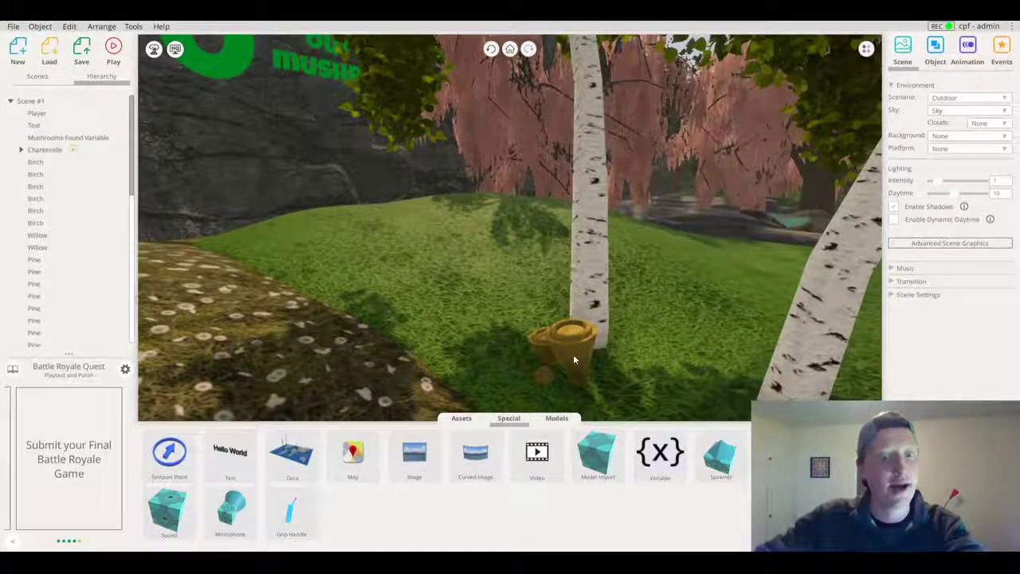
Place a Common Mushroom model on the grassy hill in front of the wall counter
drag(472, 222, 576, 238)
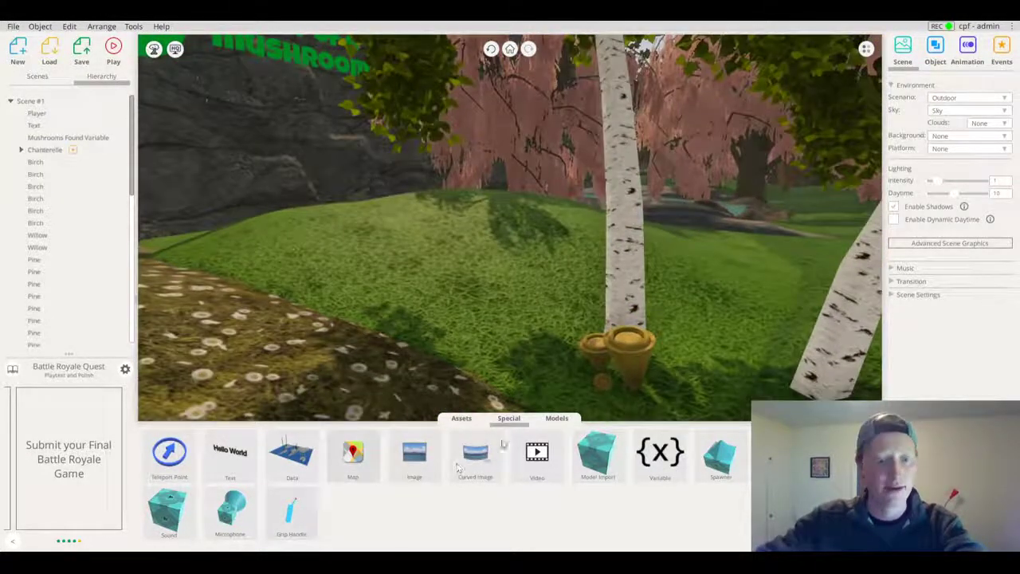
click(557, 419)
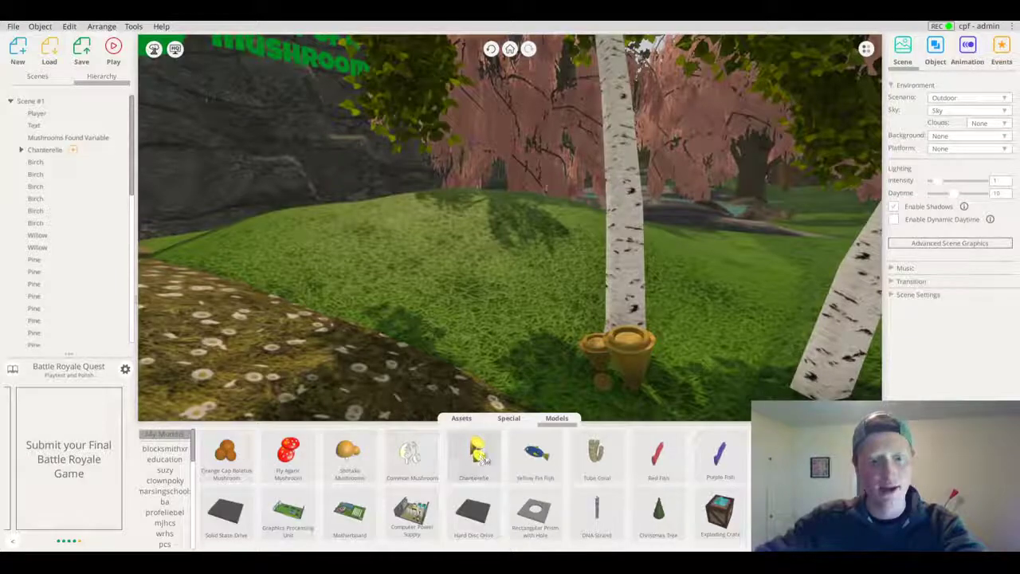
drag(412, 454, 749, 265)
drag(799, 239, 370, 262)
drag(592, 250, 606, 289)
scroll(606, 287, up, 4)
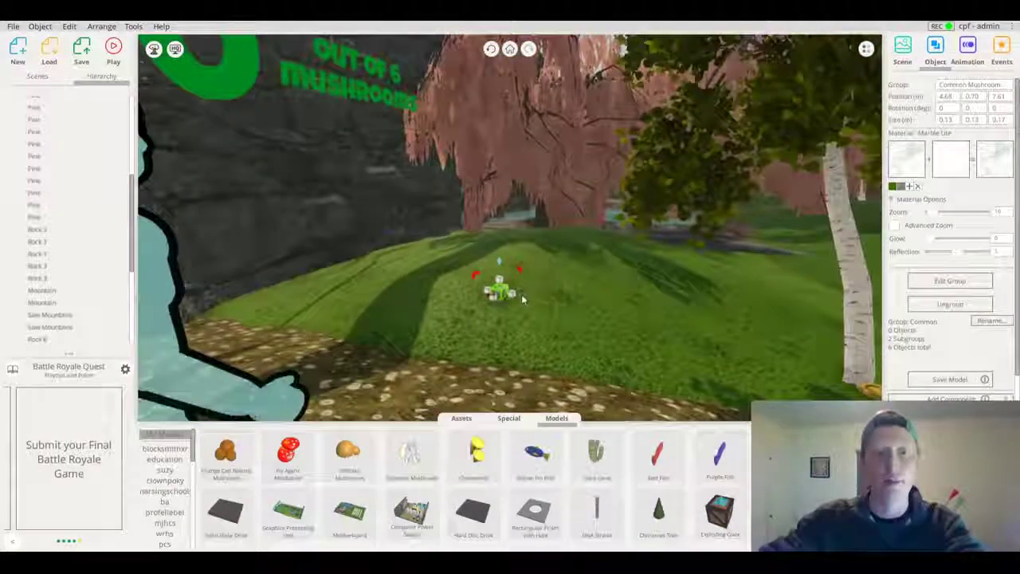
drag(561, 314, 517, 345)
scroll(516, 345, up, 3)
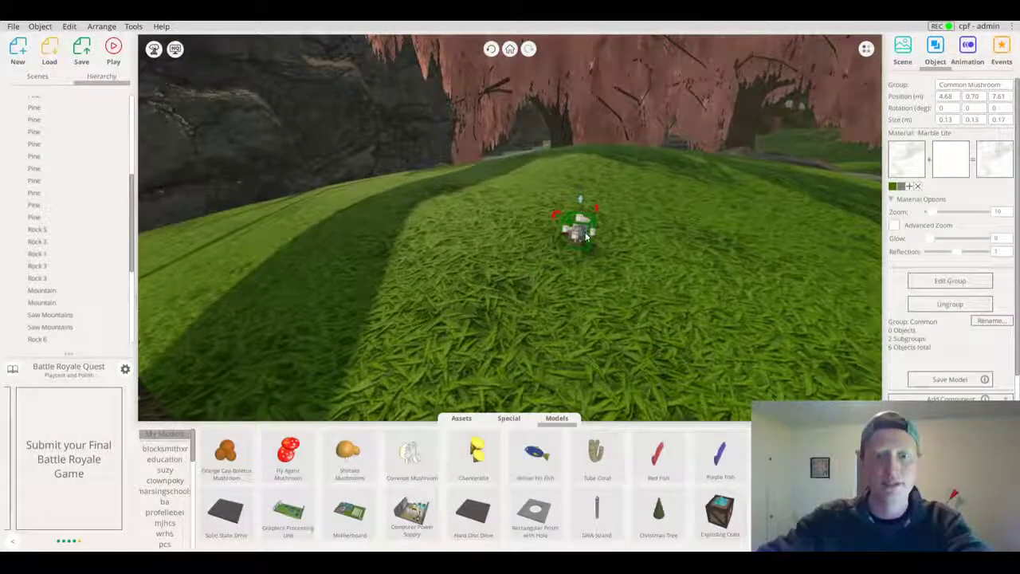
scroll(611, 231, up, 1)
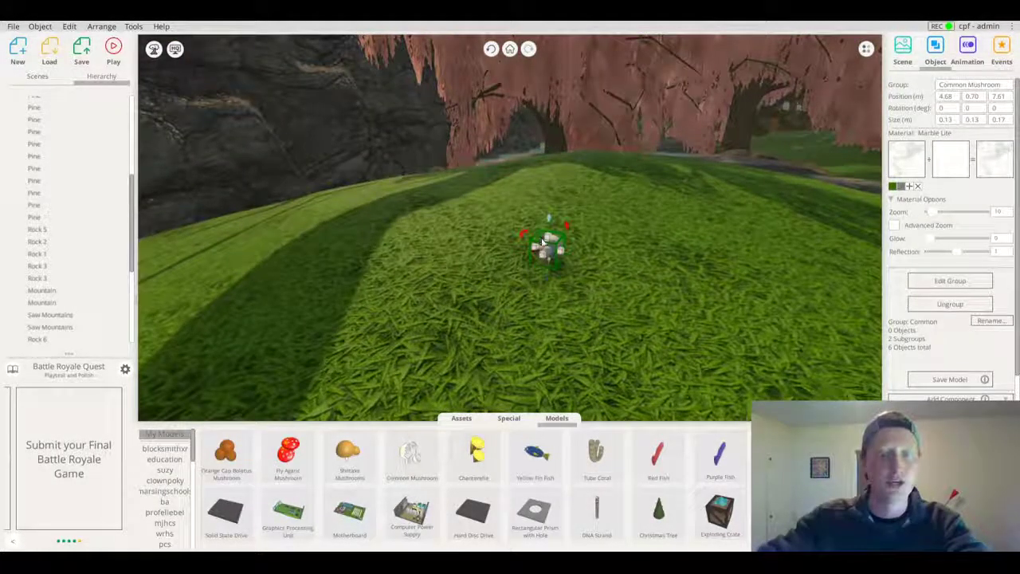
Copy the Chanterelle's event and paste it into the Common Mushroom's events
scroll(702, 241, down, 3)
drag(702, 241, 670, 228)
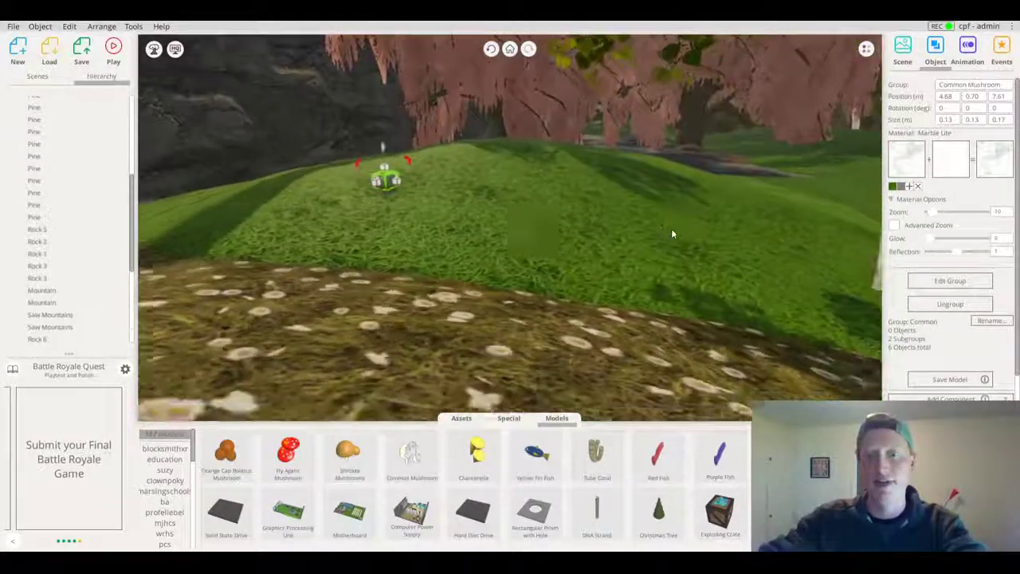
scroll(671, 228, down, 2)
scroll(670, 230, up, 2)
click(753, 263)
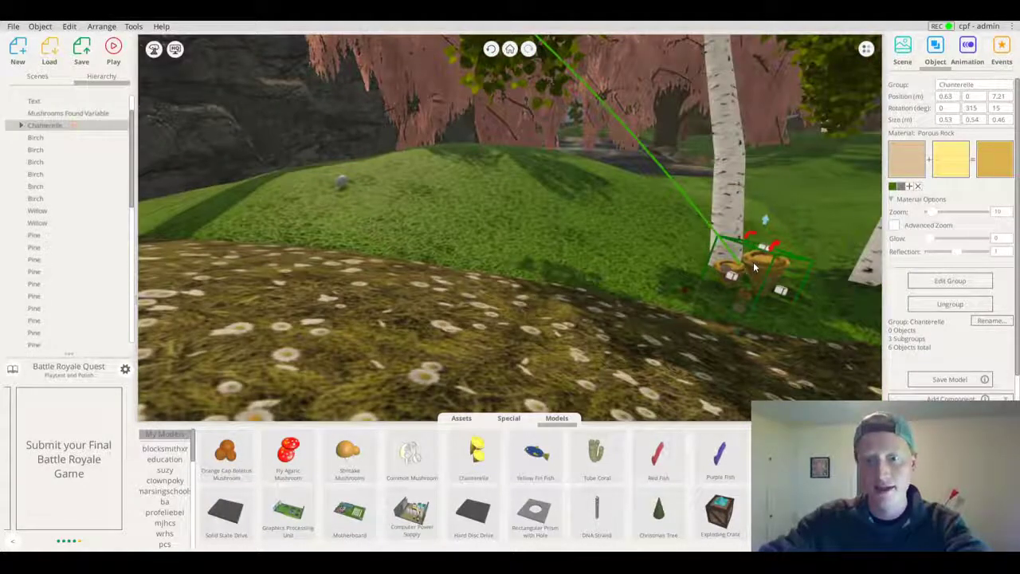
click(1002, 54)
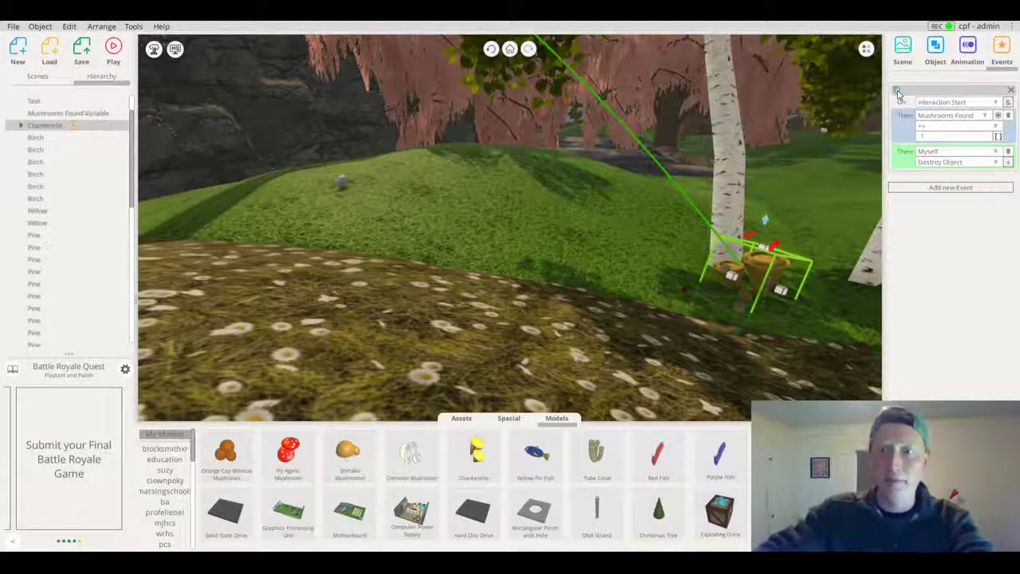
click(341, 185)
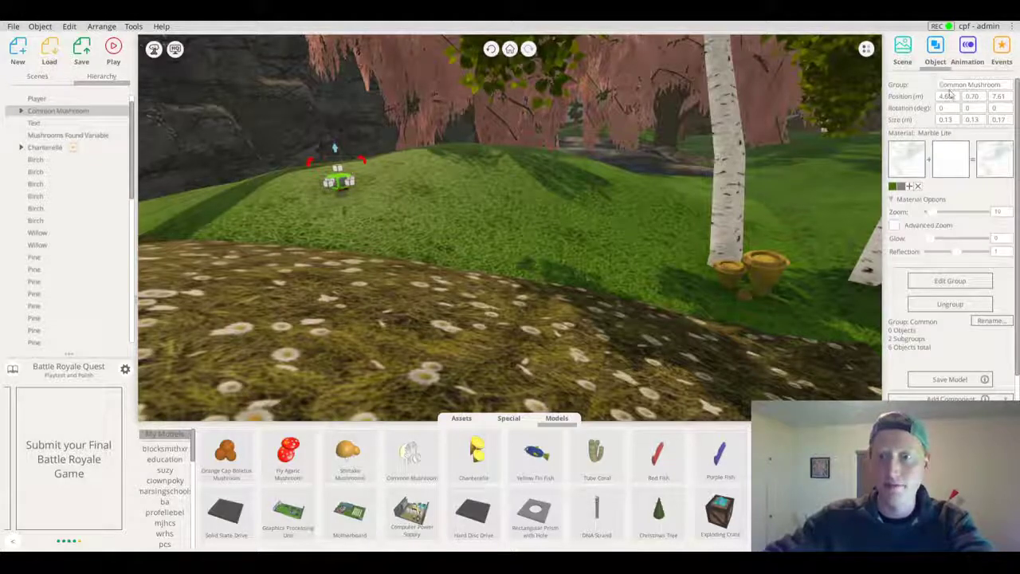
click(1002, 49)
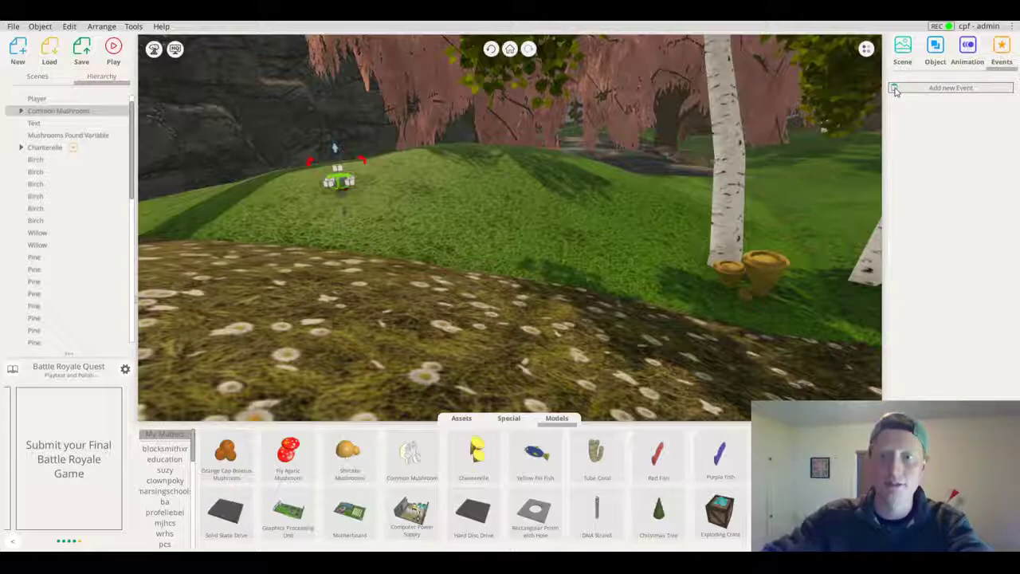
click(895, 89)
Scale up the Common Mushroom group on the grassy hill below the wall counter
right_drag(358, 193, 565, 235)
drag(441, 197, 482, 229)
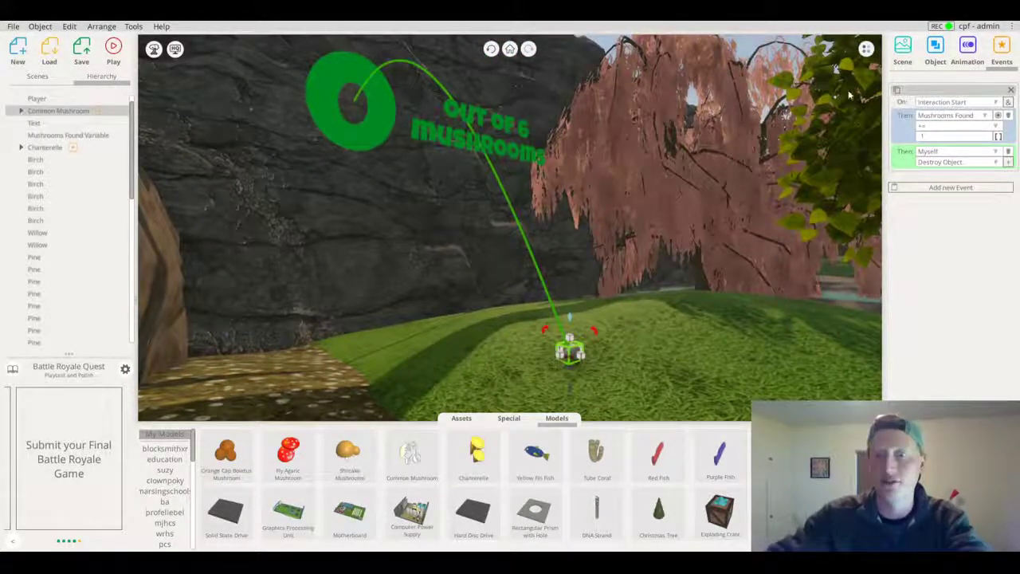
right_drag(612, 302, 621, 306)
drag(569, 339, 569, 328)
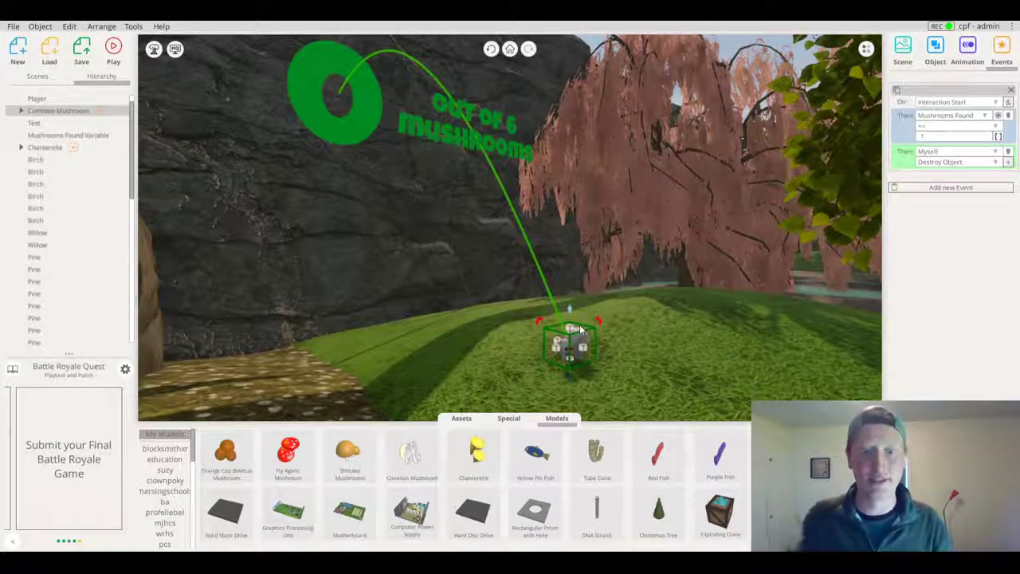
right_drag(522, 352, 519, 359)
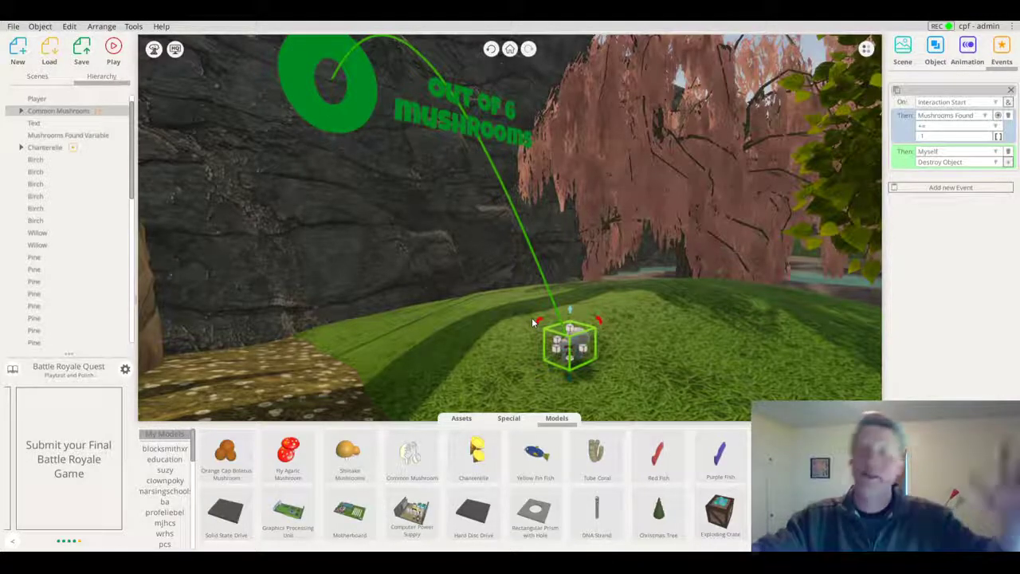
drag(530, 320, 541, 334)
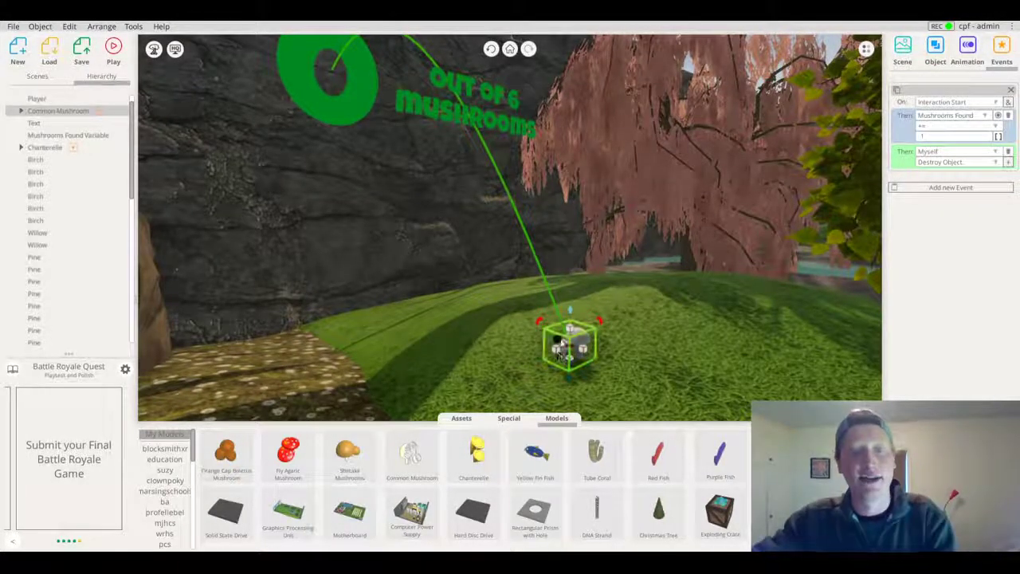
Move the Common Mushroom group to the far end of the grassy hill, against the rock wall beside the willow
drag(569, 344, 583, 264)
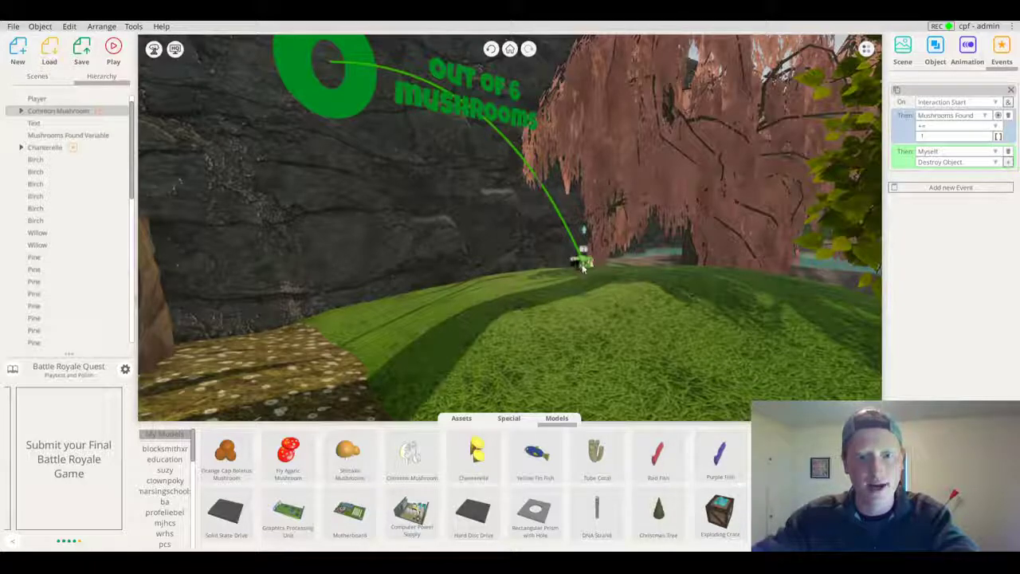
click(511, 48)
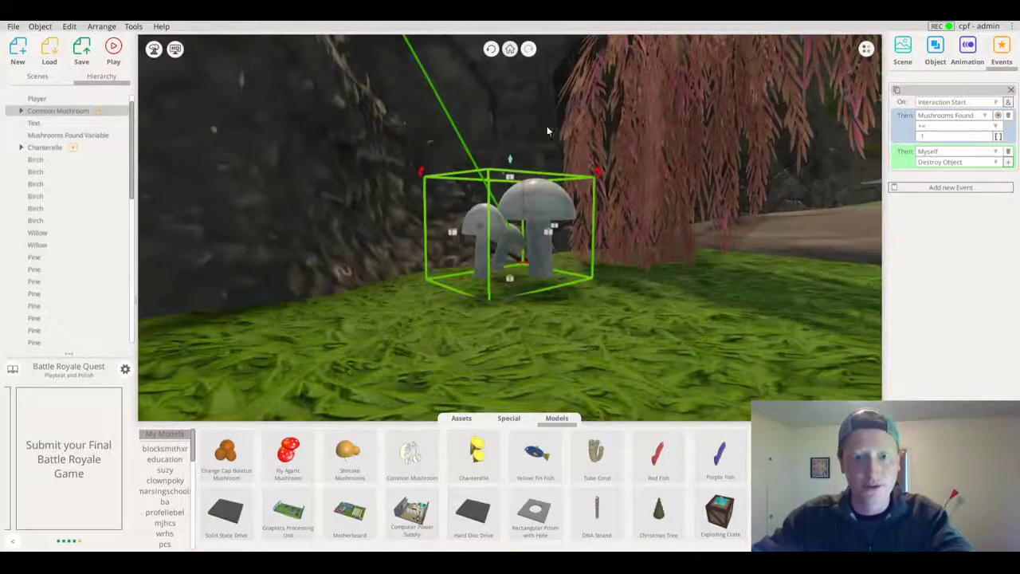
right_drag(542, 125, 795, 259)
middle_drag(795, 260, 580, 238)
scroll(569, 217, down, 3)
mouse_move(568, 217)
mouse_down()
mouse_move(606, 216)
mouse_move(616, 230)
mouse_move(628, 143)
mouse_move(675, 164)
mouse_move(558, 211)
mouse_up()
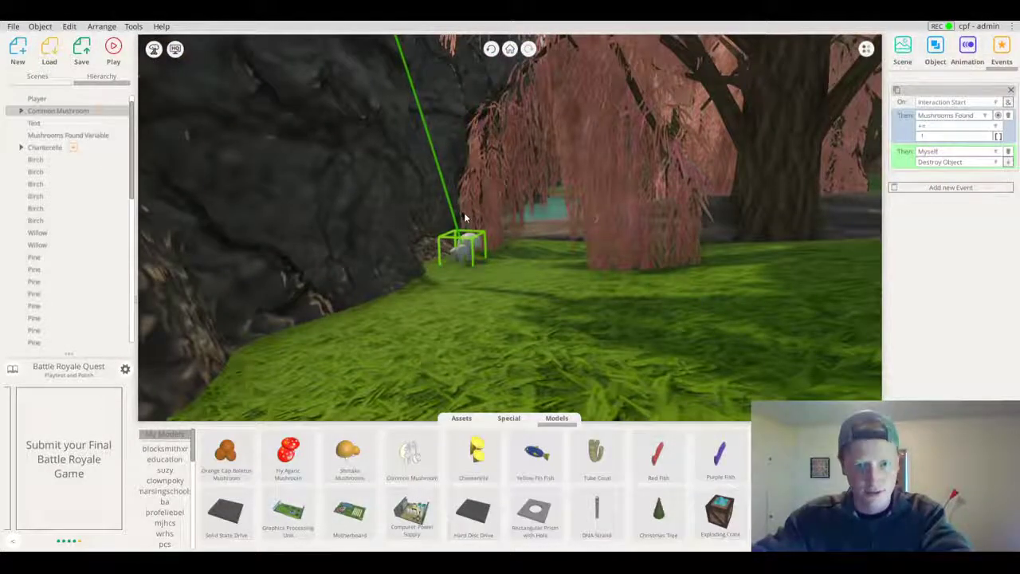
Select the willow next to the Common Mushroom, examine its Collidable option, and deselect the tree
drag(476, 219, 715, 256)
drag(553, 151, 653, 221)
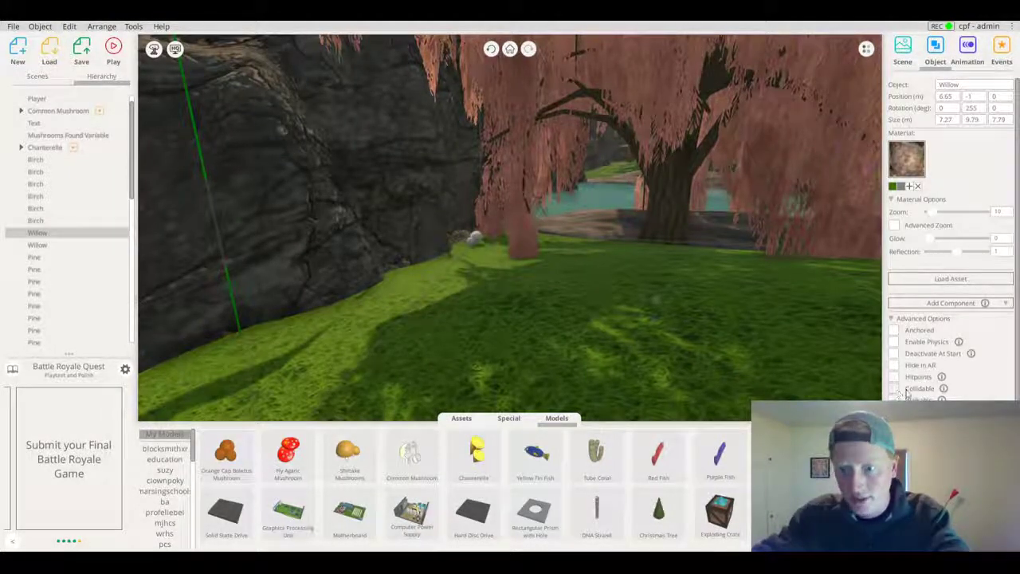
drag(610, 164, 613, 192)
click(613, 208)
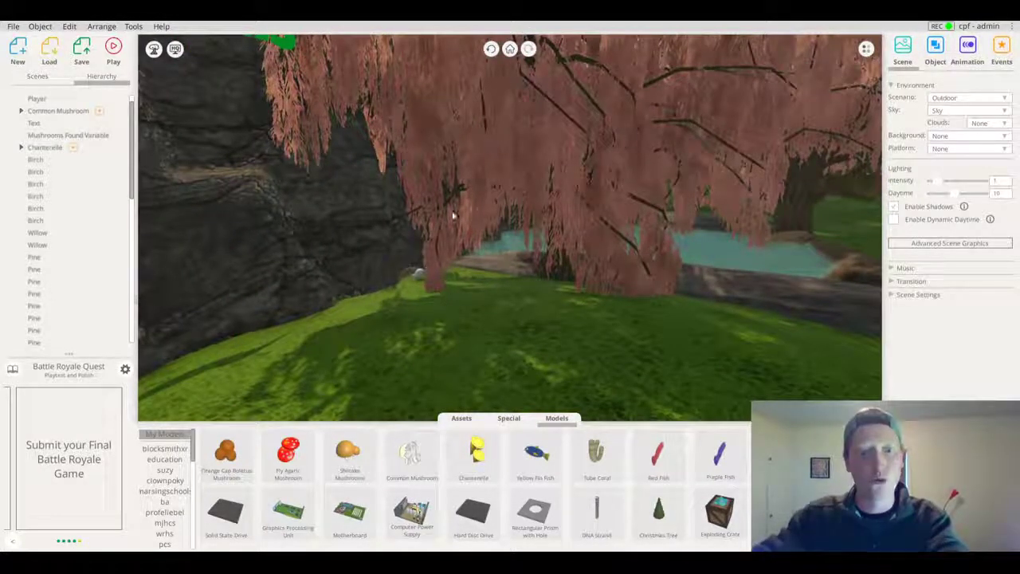
Examine how the willow's hanging branches screen the Common Mushroom from different distances on the hill
drag(602, 306, 531, 301)
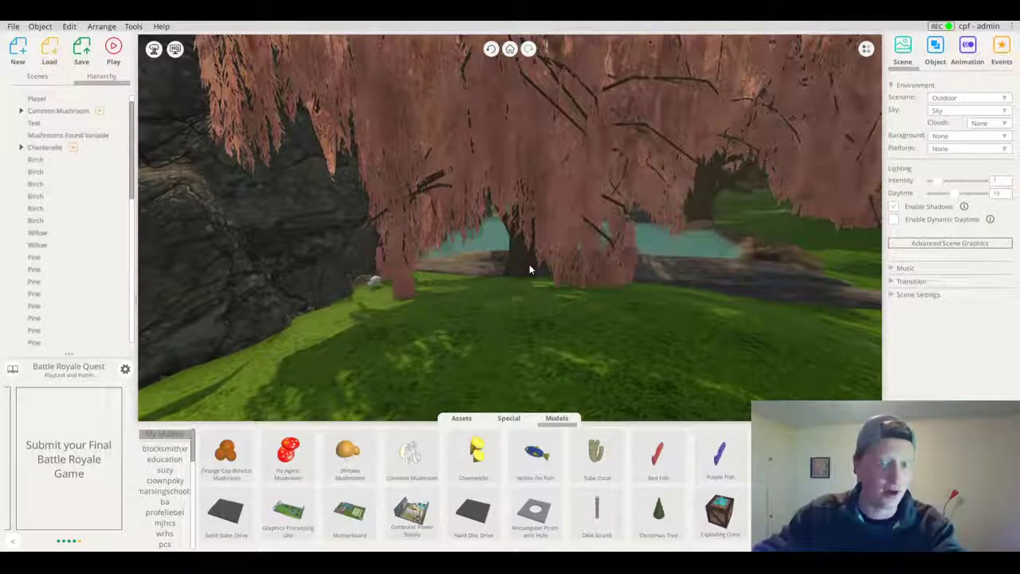
mouse_move(526, 245)
mouse_down()
mouse_move(477, 210)
mouse_move(522, 255)
mouse_up()
scroll(480, 221, down, 3)
scroll(479, 226, up, 4)
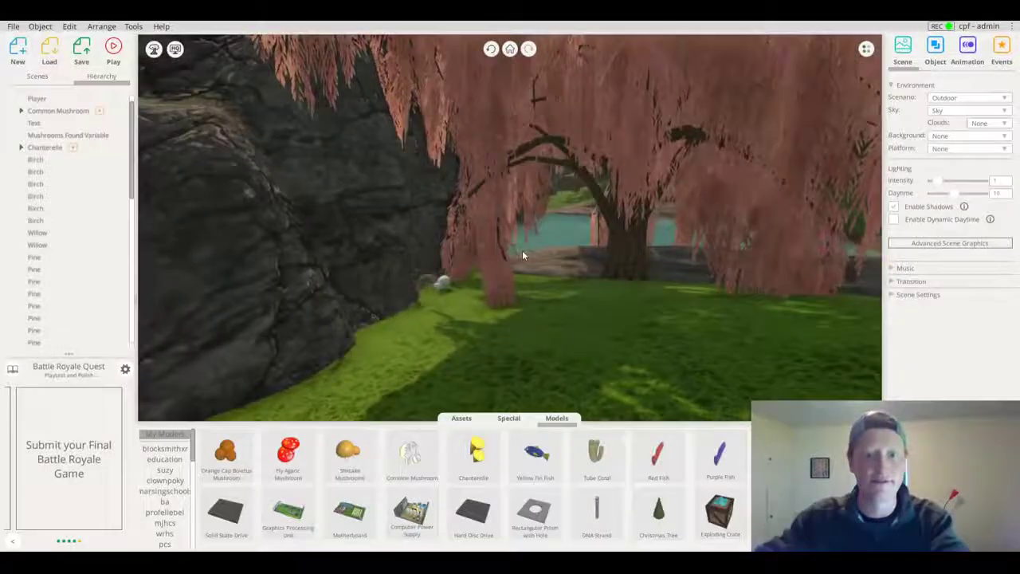
drag(558, 295, 410, 348)
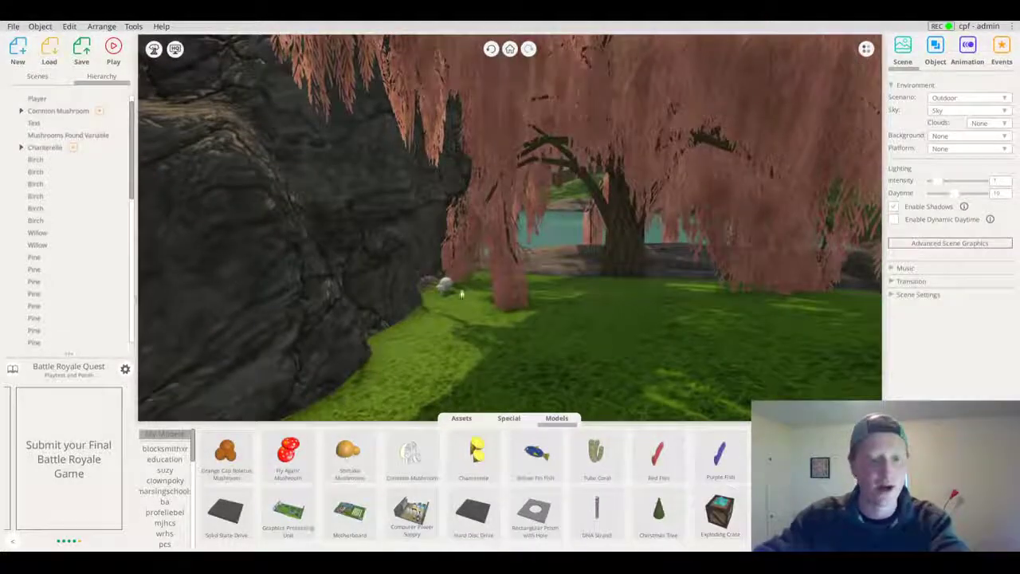
drag(449, 287, 687, 231)
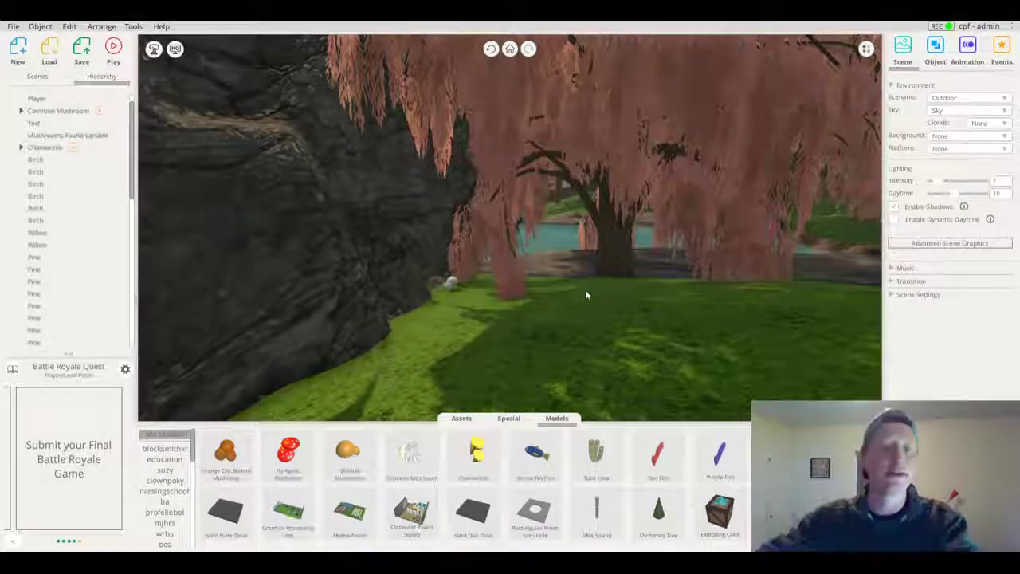
drag(594, 292, 535, 303)
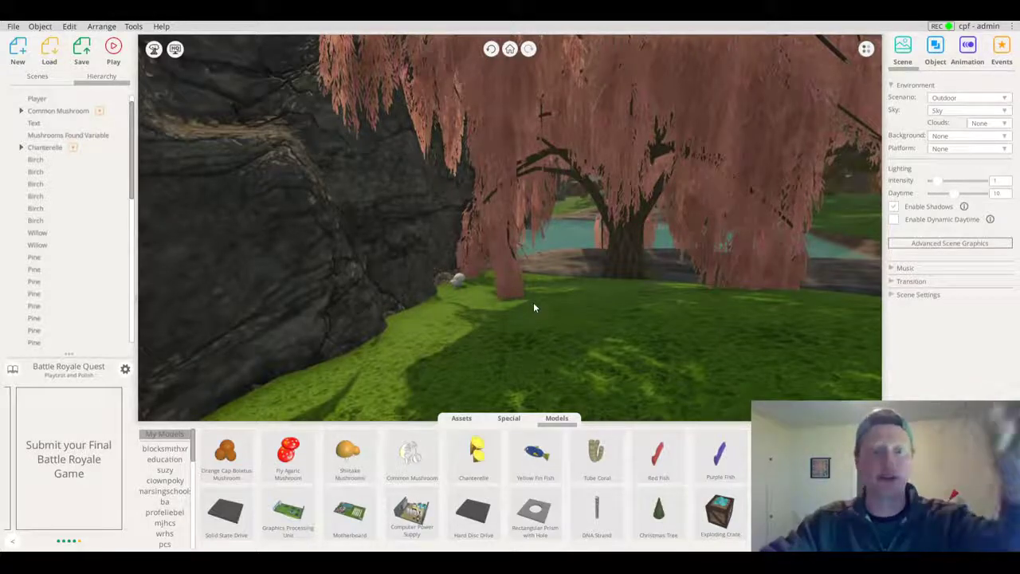
drag(701, 344, 360, 277)
scroll(571, 329, down, 5)
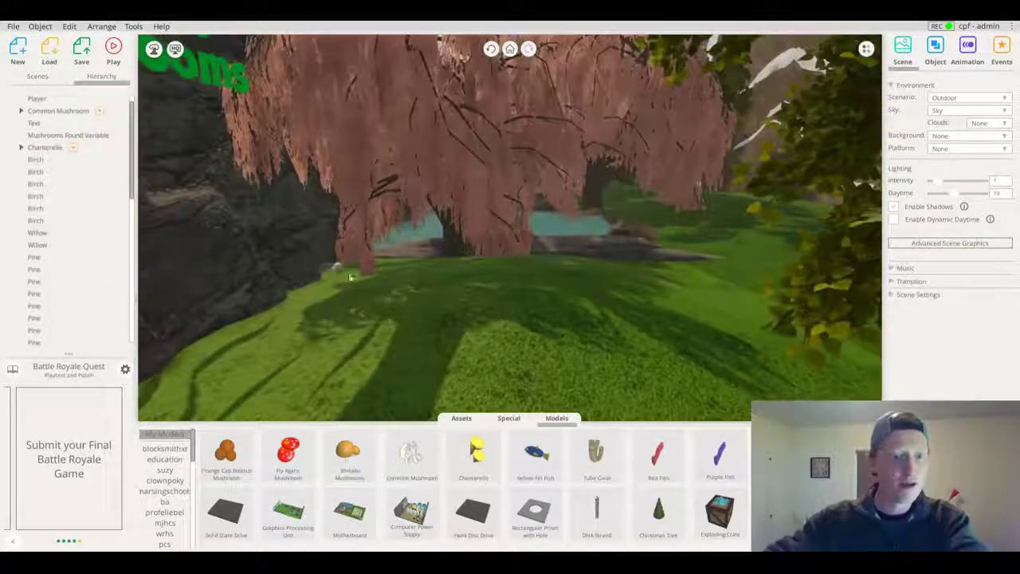
scroll(538, 338, up, 3)
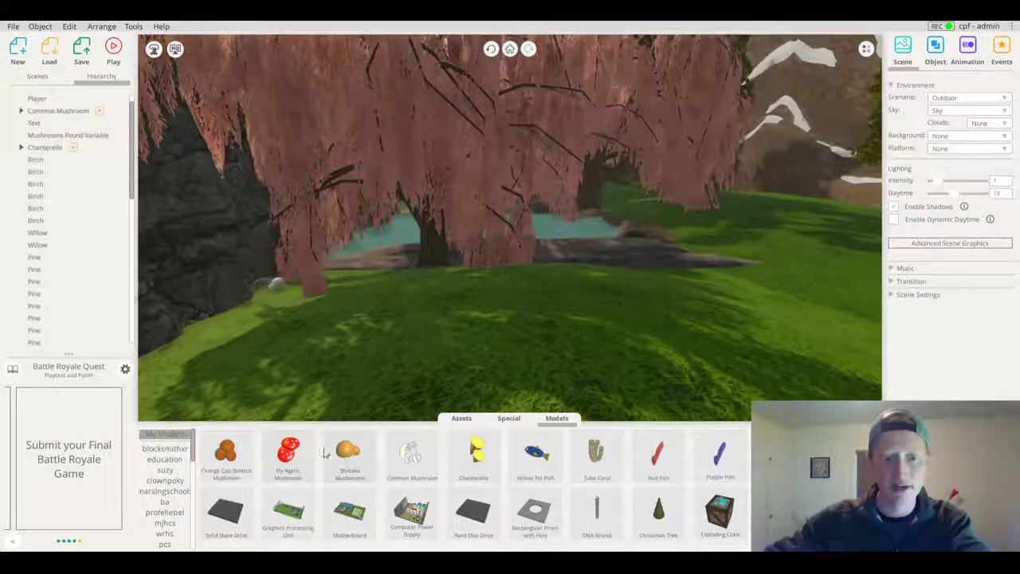
Place a Shiitake Mushrooms model on the flowered path near the player figure and raise it onto the brown rock face
scroll(601, 276, down, 4)
drag(598, 278, 588, 164)
scroll(733, 278, up, 3)
key(w)
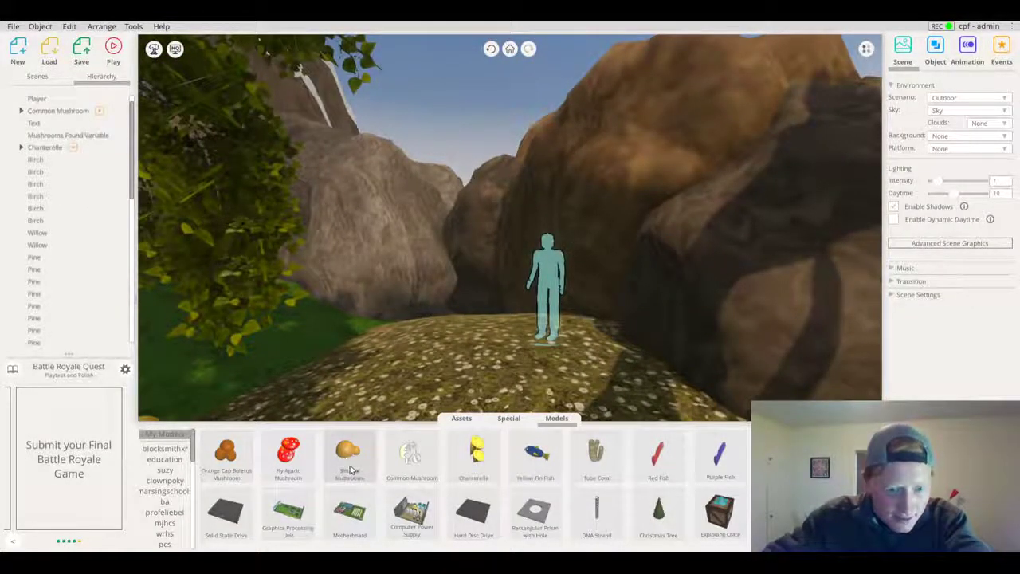
drag(348, 467, 689, 203)
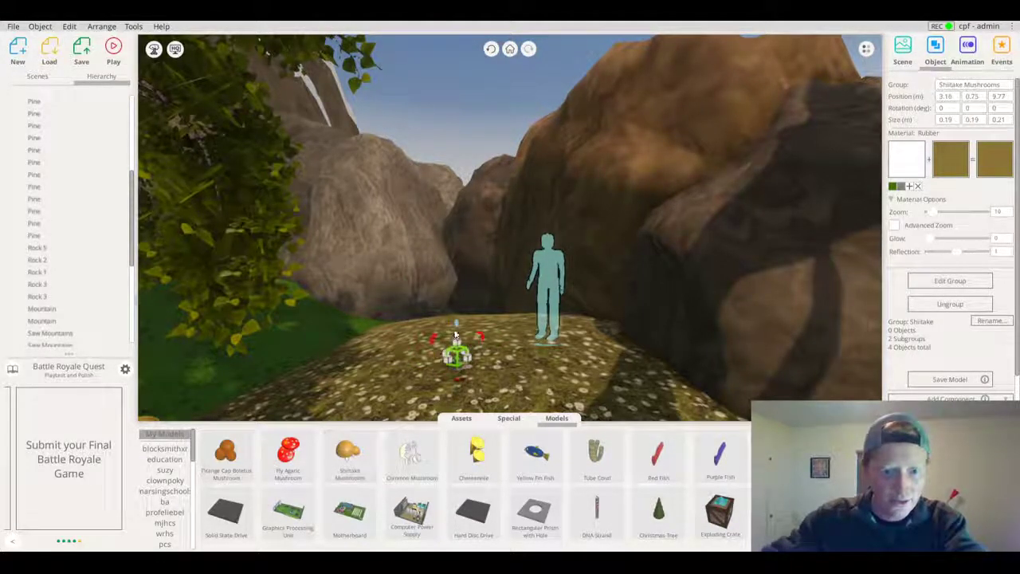
drag(492, 175, 604, 188)
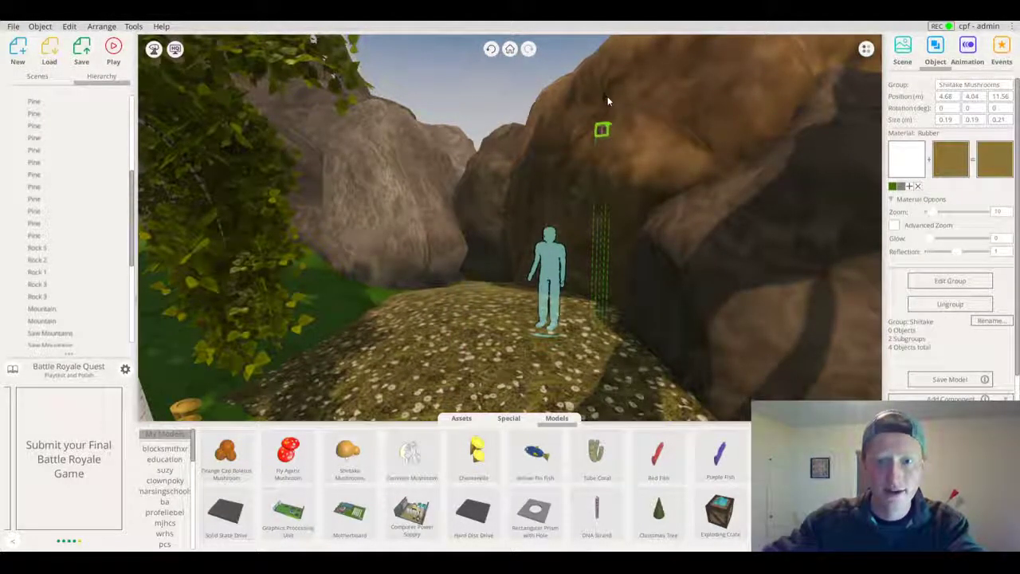
Rotate the shiitake group to 310 degrees, enlarge it to 0.33 by 0.33 by 0.36 m, and fit it against the rock at 4.68, 4, 11.51
drag(585, 107, 575, 152)
key(f)
scroll(573, 202, down, 3)
drag(499, 206, 494, 155)
scroll(537, 198, down, 5)
right_drag(536, 198, 5, 125)
right_drag(295, 198, 239, 307)
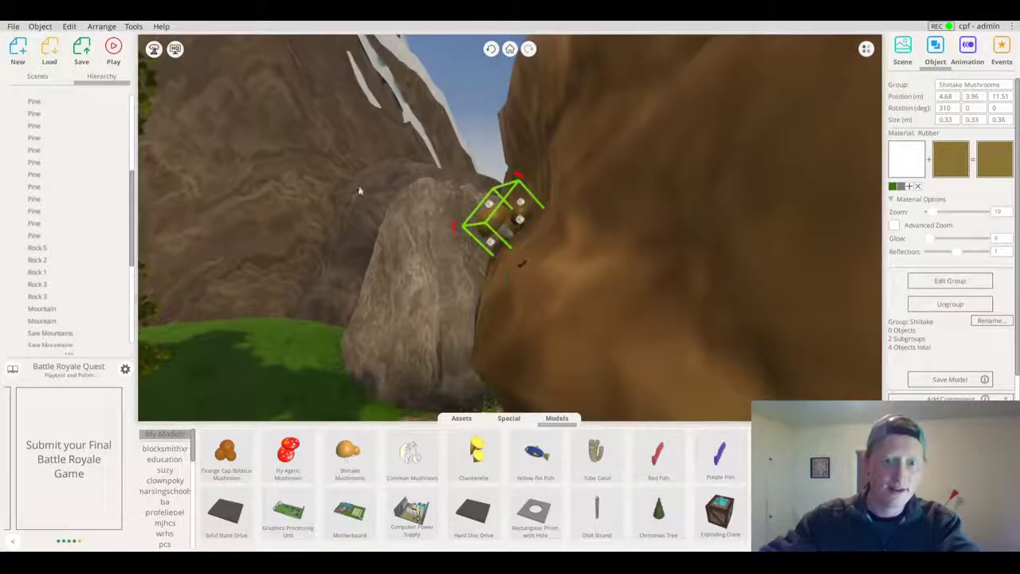
drag(506, 167, 506, 162)
right_drag(590, 223, 715, 257)
scroll(571, 315, down, 4)
drag(571, 315, 558, 253)
right_drag(558, 252, 845, 358)
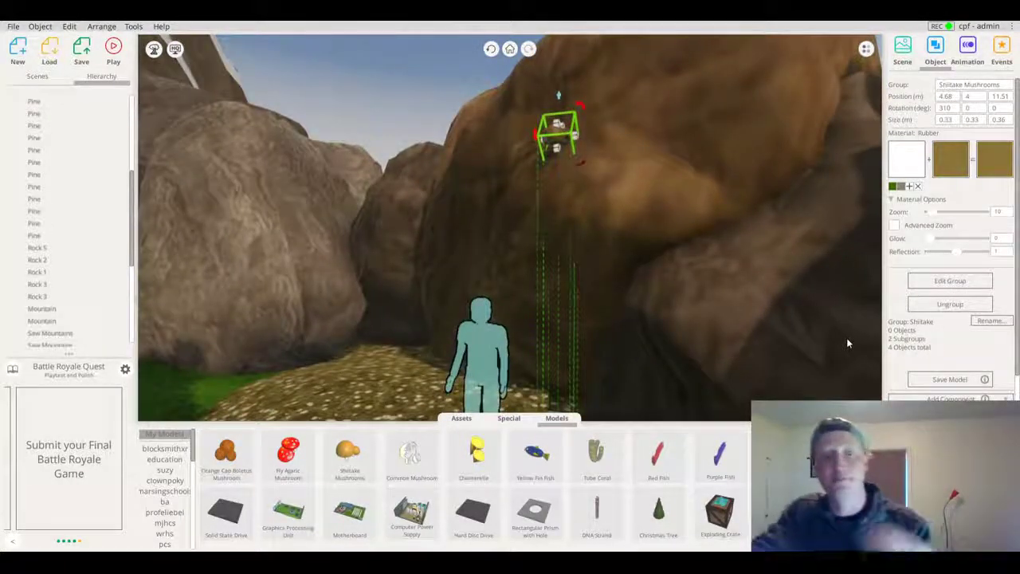
Paste the copied count-and-destroy event into the Shiitake Mushrooms' events and deselect the group
click(1002, 64)
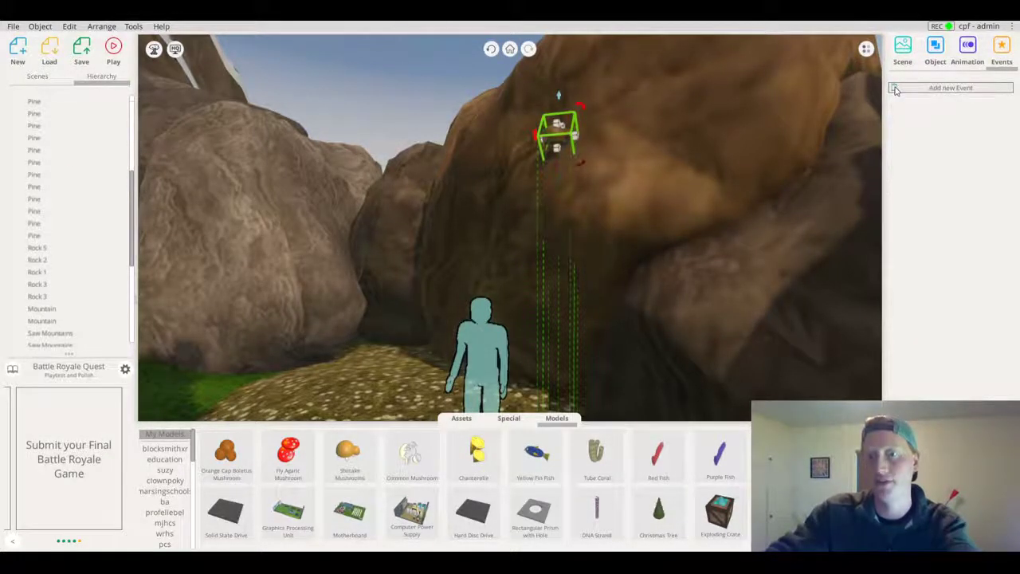
click(667, 178)
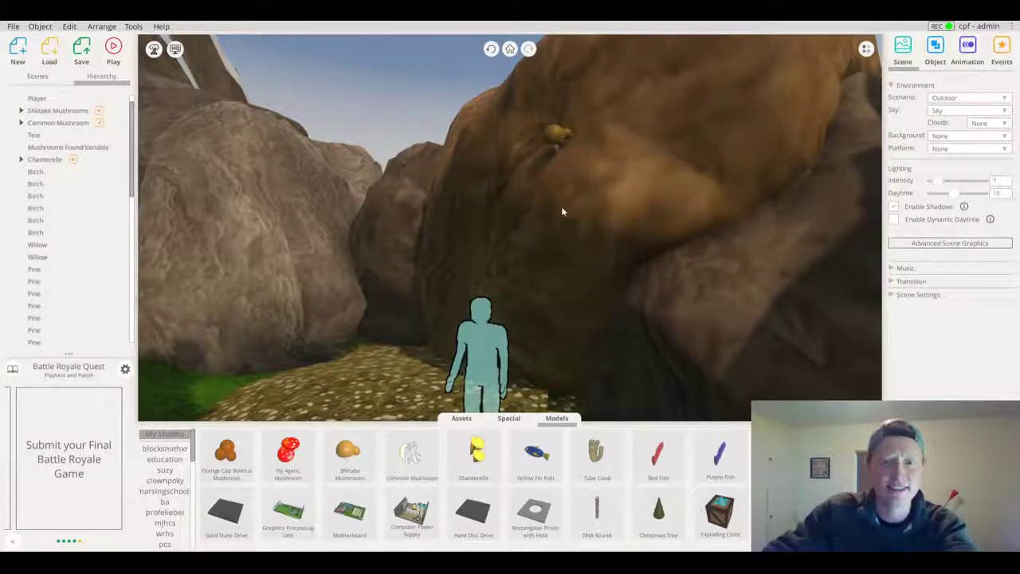
Select the large brown rock holding the shiitake mushrooms, examine the mushrooms' hiding spot on it, and clear the selection
click(582, 217)
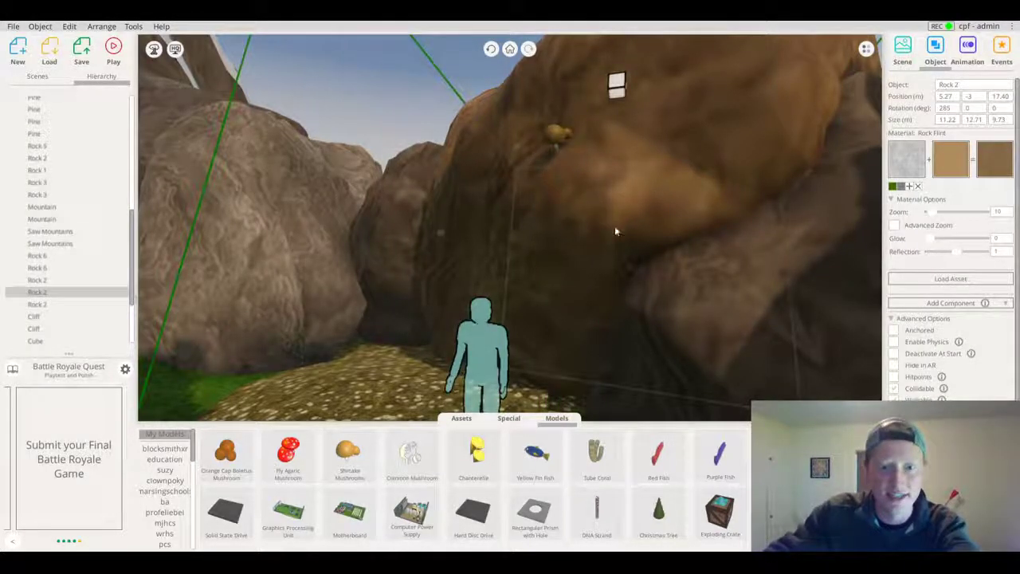
scroll(612, 180, down, 5)
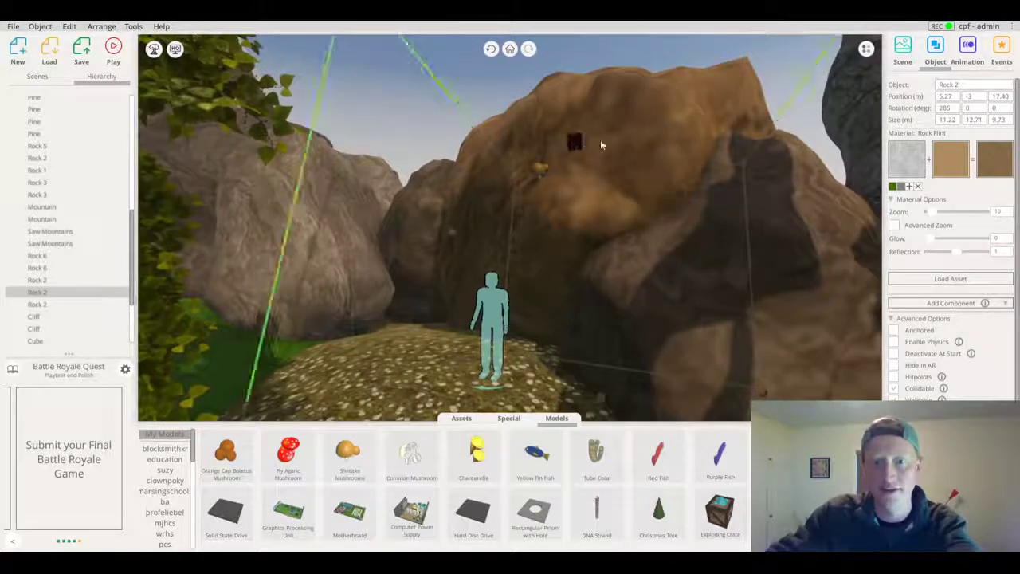
mouse_move(937, 213)
mouse_down()
mouse_move(947, 213)
mouse_move(934, 213)
mouse_move(938, 223)
mouse_move(941, 212)
mouse_up()
click(794, 294)
click(795, 295)
click(517, 237)
click(451, 235)
drag(482, 219, 570, 174)
click(543, 176)
Place a Fly Agaric Mushroom model on the grass and move it past the lake to the pines beyond the large willow
drag(517, 207, 318, 207)
drag(451, 121, 1, 447)
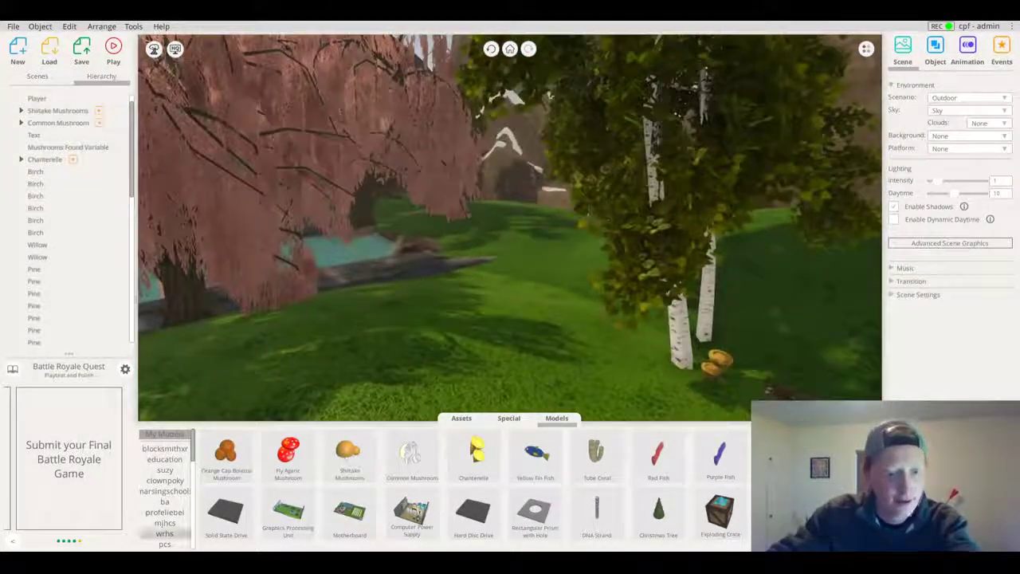
drag(290, 466, 401, 338)
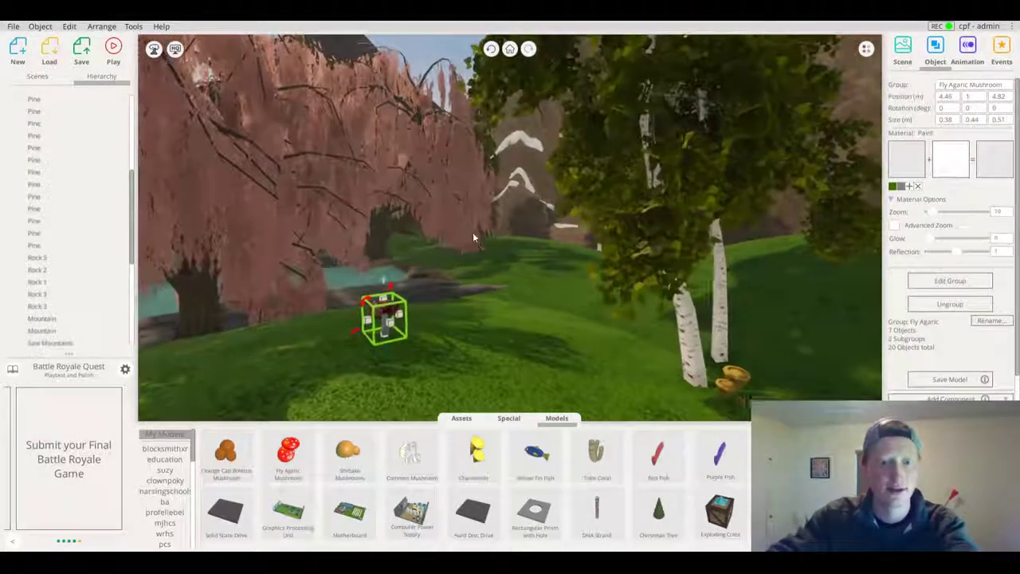
click(386, 318)
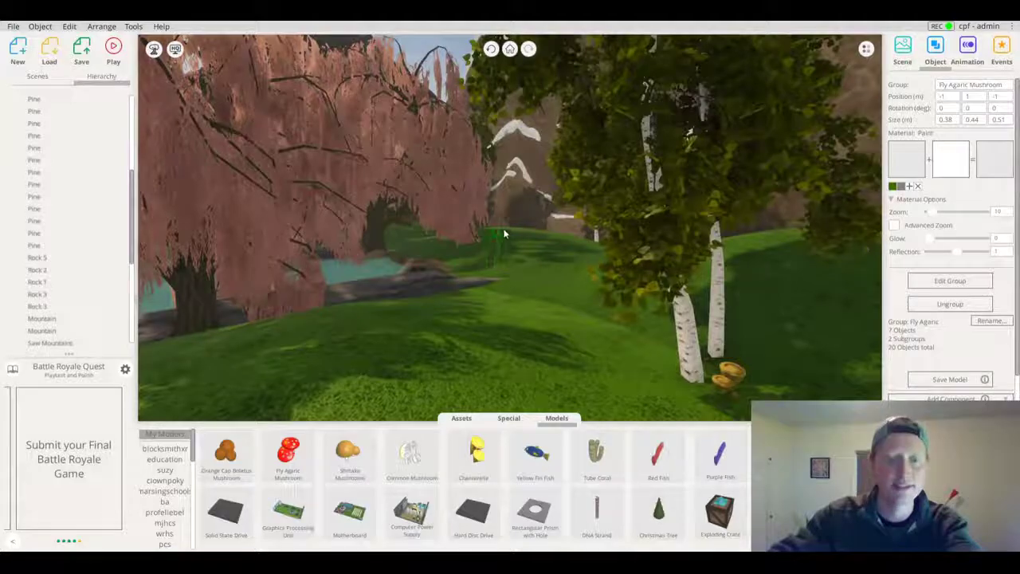
key(w)
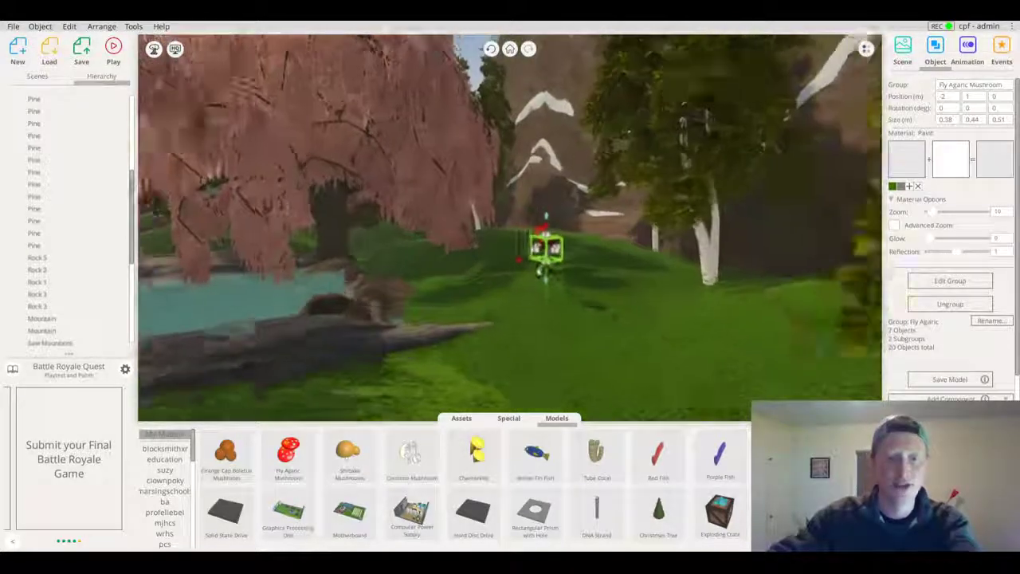
right_drag(572, 265, 633, 283)
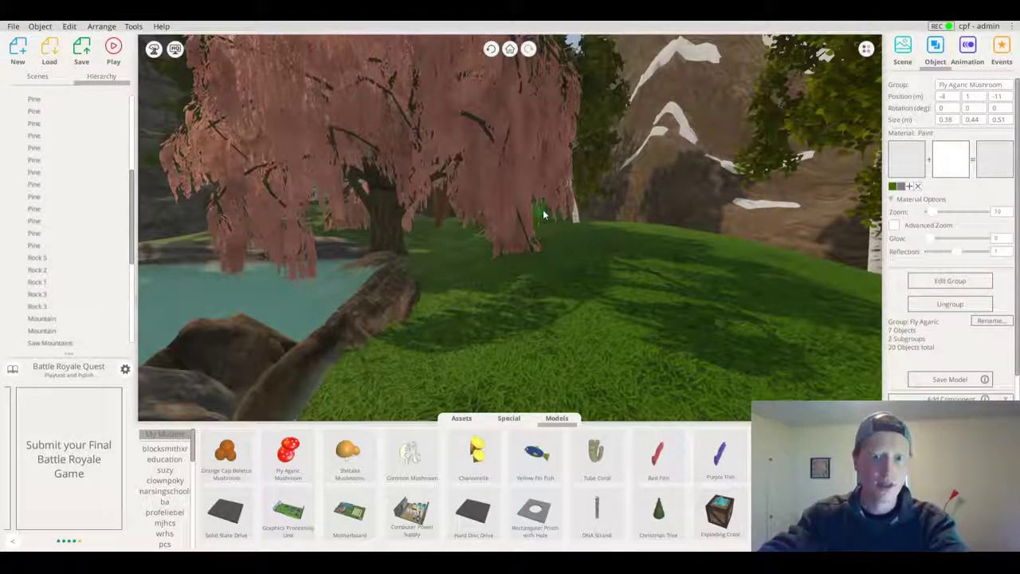
scroll(557, 217, up, 5)
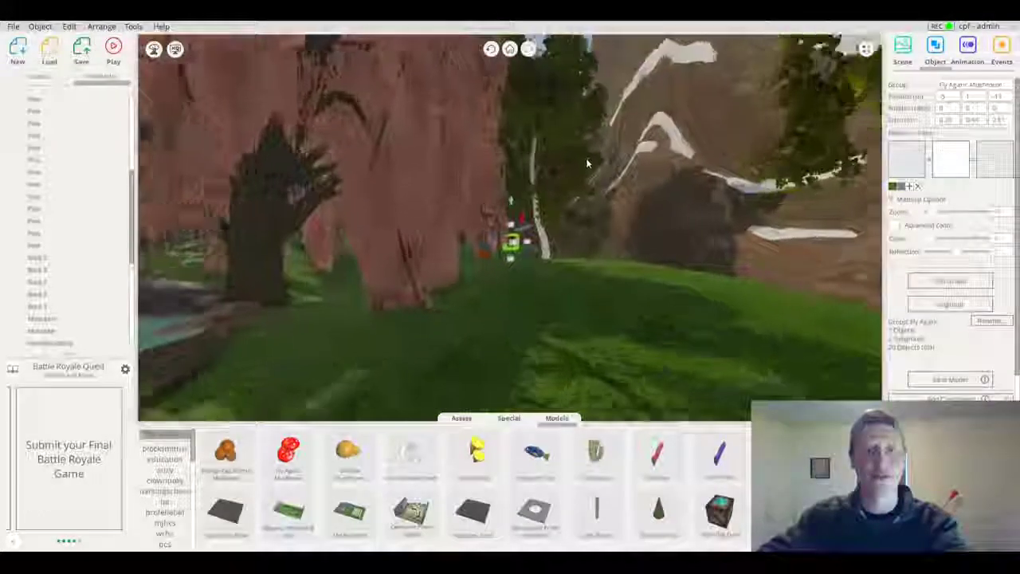
drag(512, 173, 126, 235)
Select the large willow by the lake, examine its Collidable option, and deselect it
click(246, 176)
scroll(319, 186, up, 3)
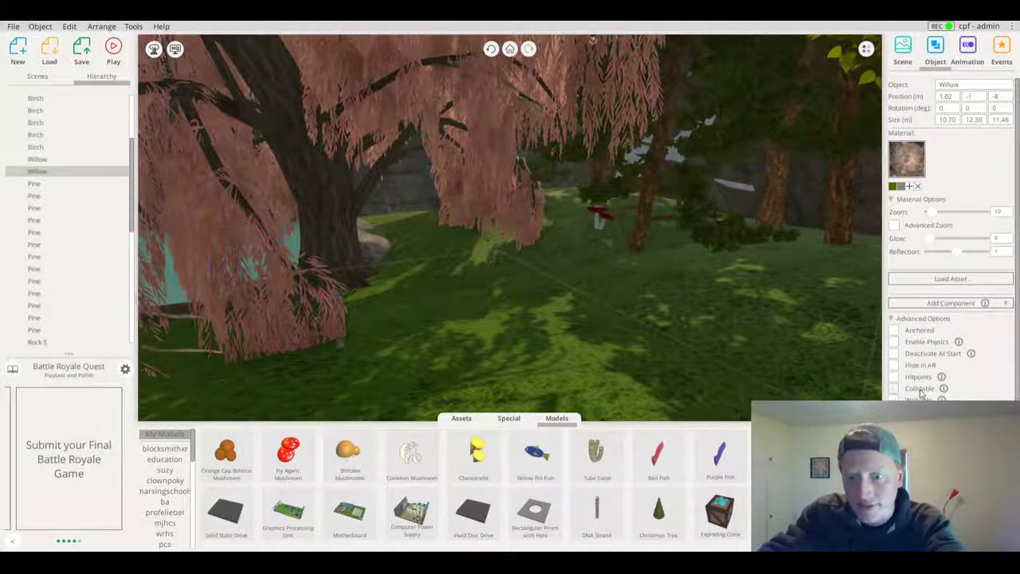
click(419, 239)
scroll(430, 235, up, 4)
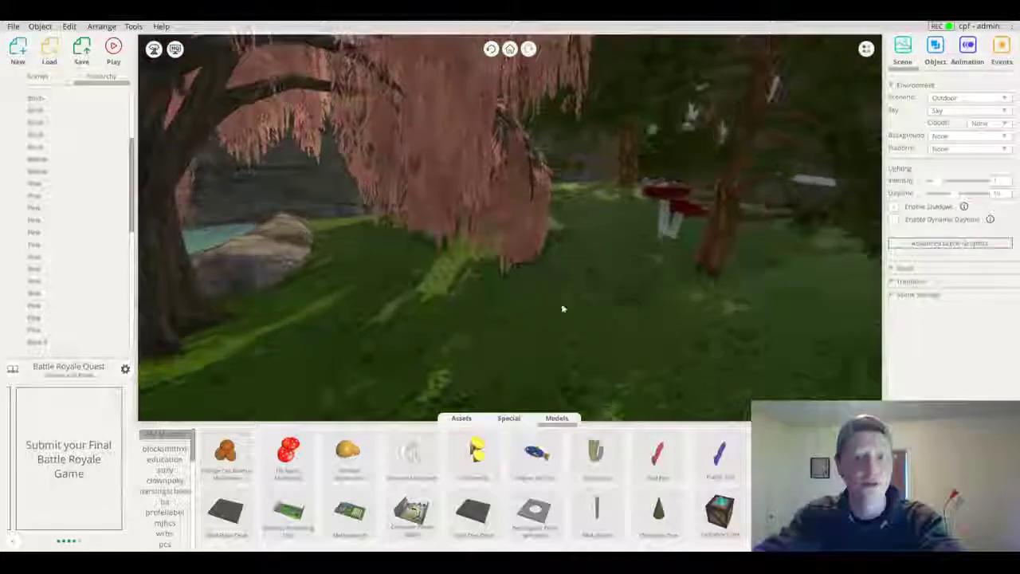
Move the Fly Agaric Mushroom to the base of a pine by the rock wall, tilt it to 45 degrees, and lower it into the grass
drag(663, 231, 341, 164)
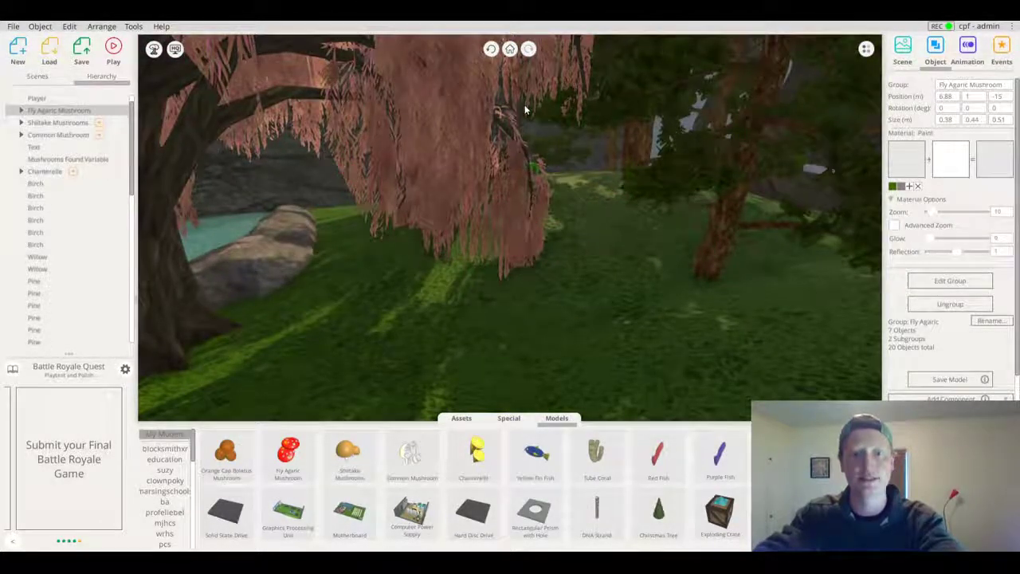
click(510, 50)
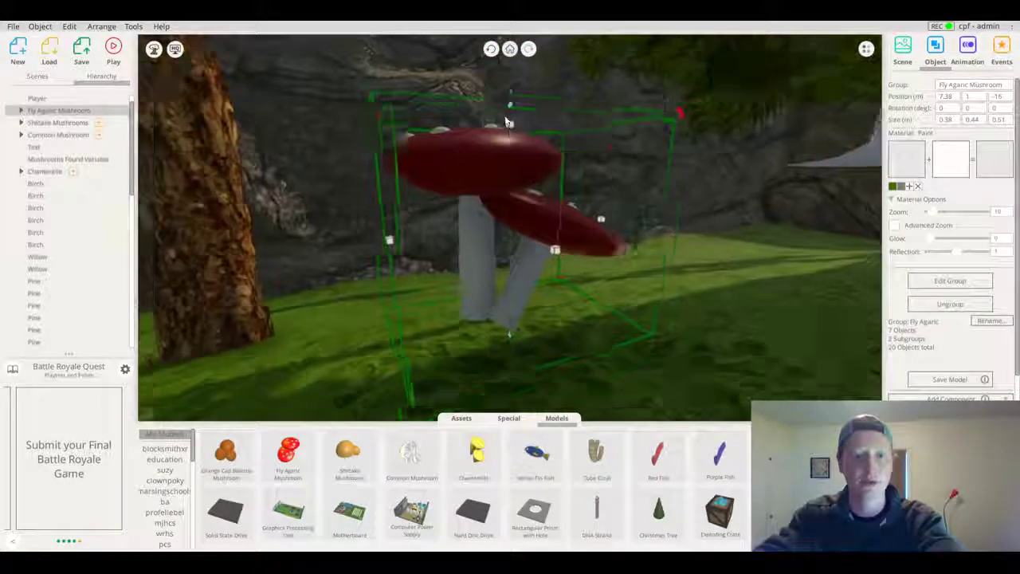
scroll(504, 115, down, 4)
drag(526, 234, 275, 239)
drag(332, 185, 289, 232)
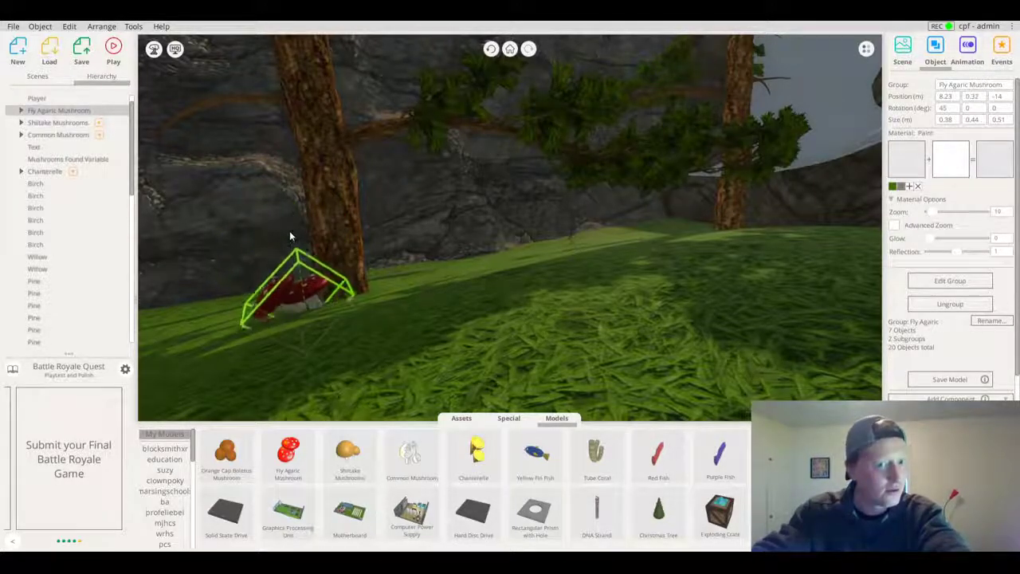
drag(316, 292, 295, 295)
right_drag(558, 311, 492, 273)
Paste the copied count-and-destroy event into the Fly Agaric Mushroom's events
click(1002, 52)
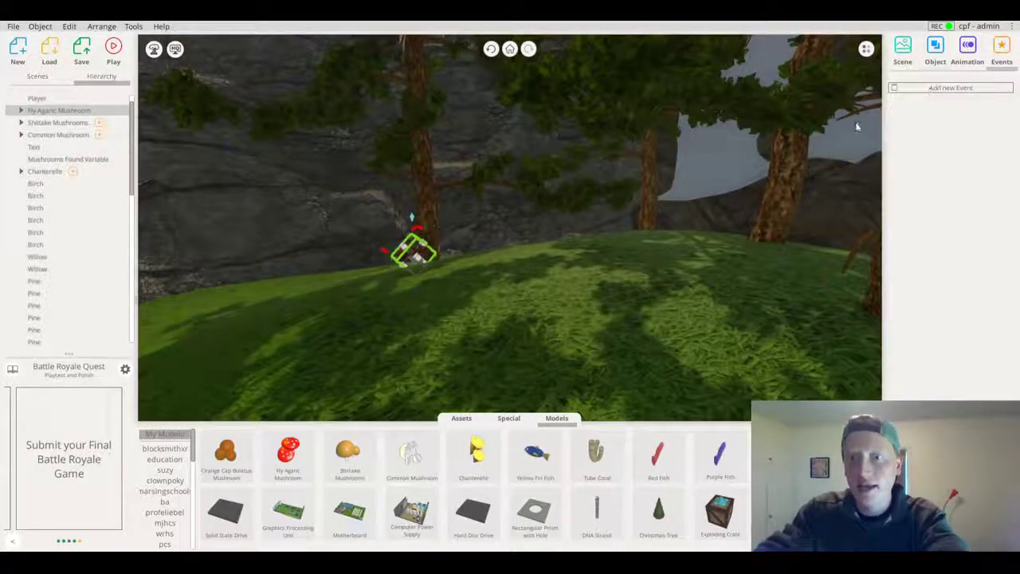
click(895, 88)
key(s)
right_drag(720, 162, 606, 233)
key(s)
right_drag(486, 239, 639, 206)
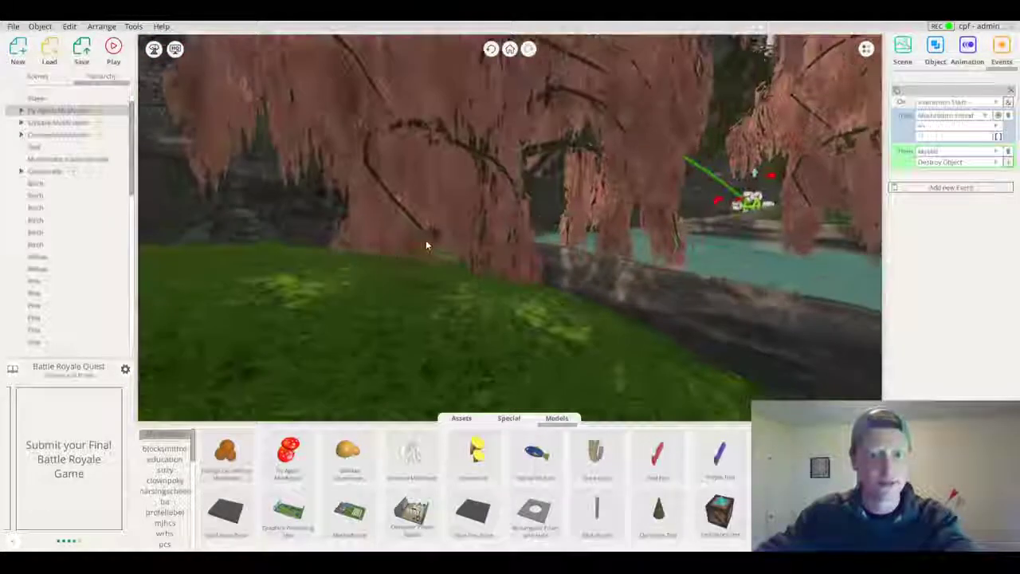
scroll(619, 305, down, 5)
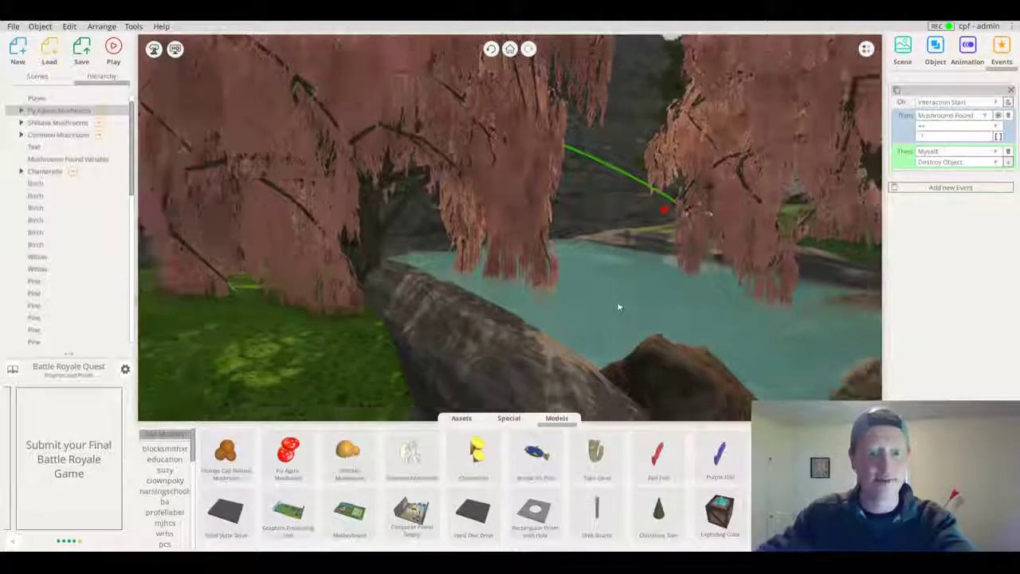
Edit the text on the rock wall to read "out of 5 mushrooms"
middle_drag(619, 305, 490, 306)
right_drag(492, 305, 348, 185)
scroll(262, 169, up, 3)
click(347, 185)
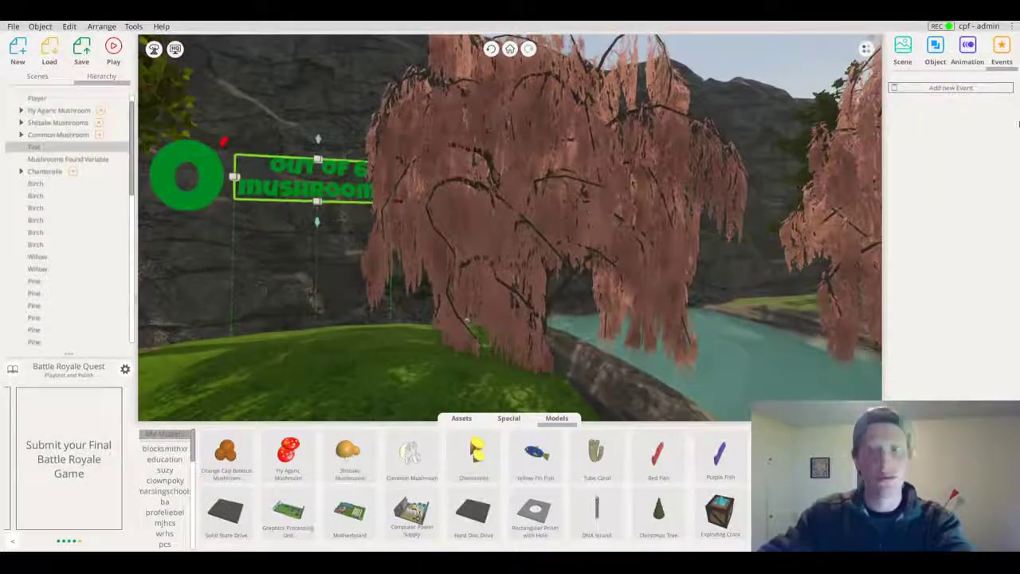
click(945, 66)
click(916, 284)
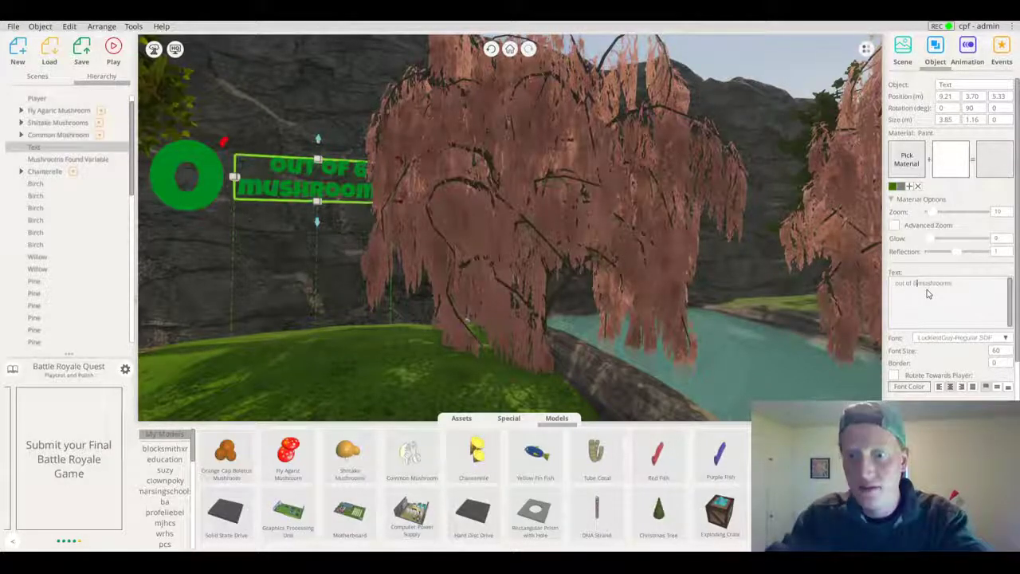
Place an Orange Cap Boletus Mushroom model on the grass in front of the large willow
scroll(619, 196, down, 3)
right_drag(579, 152, 434, 229)
scroll(564, 206, up, 5)
click(425, 207)
scroll(434, 229, down, 2)
drag(224, 468, 397, 363)
right_drag(396, 362, 487, 349)
drag(410, 357, 487, 345)
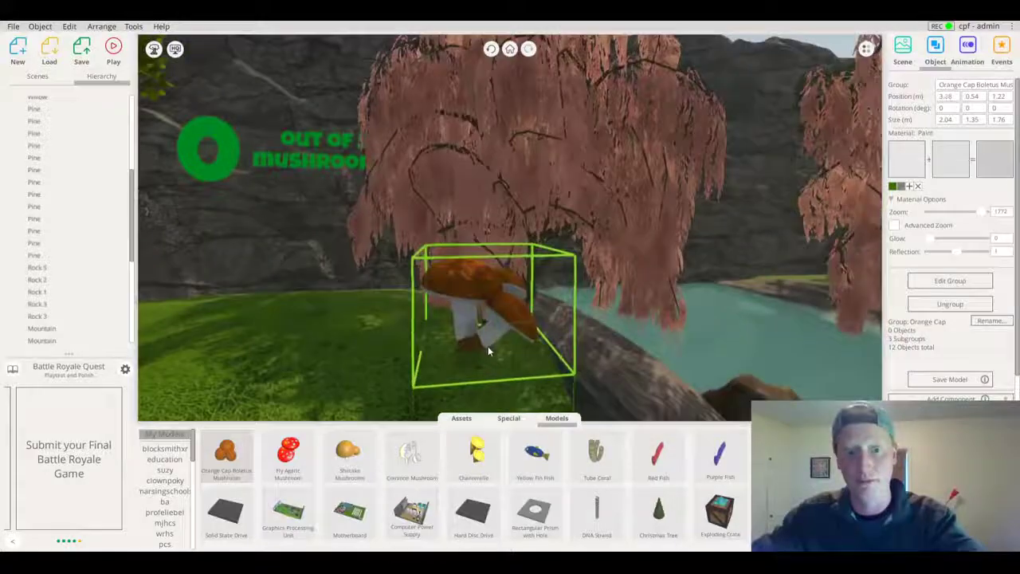
Shrink the Orange Cap Boletus Mushroom to about 0.77 × 0.51 × 0.67 m and move it among the pines past the lake
drag(489, 252, 502, 317)
right_drag(514, 365, 399, 343)
drag(397, 334, 625, 280)
key(w)
right_drag(638, 283, 711, 285)
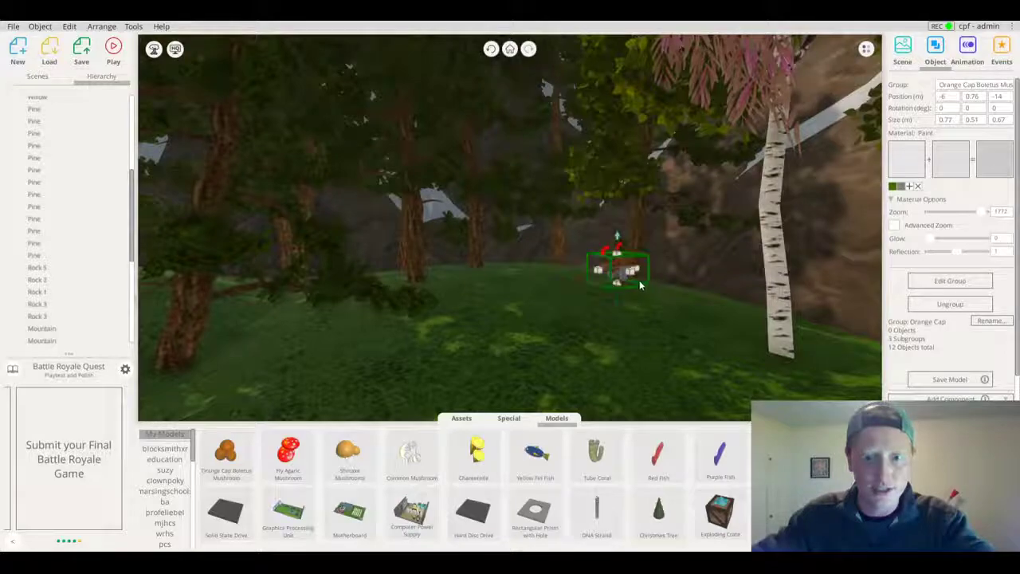
key(w)
drag(569, 253, 584, 242)
Paste the copied count-and-destroy event into the Orange Cap Boletus Mushroom's events
click(1002, 64)
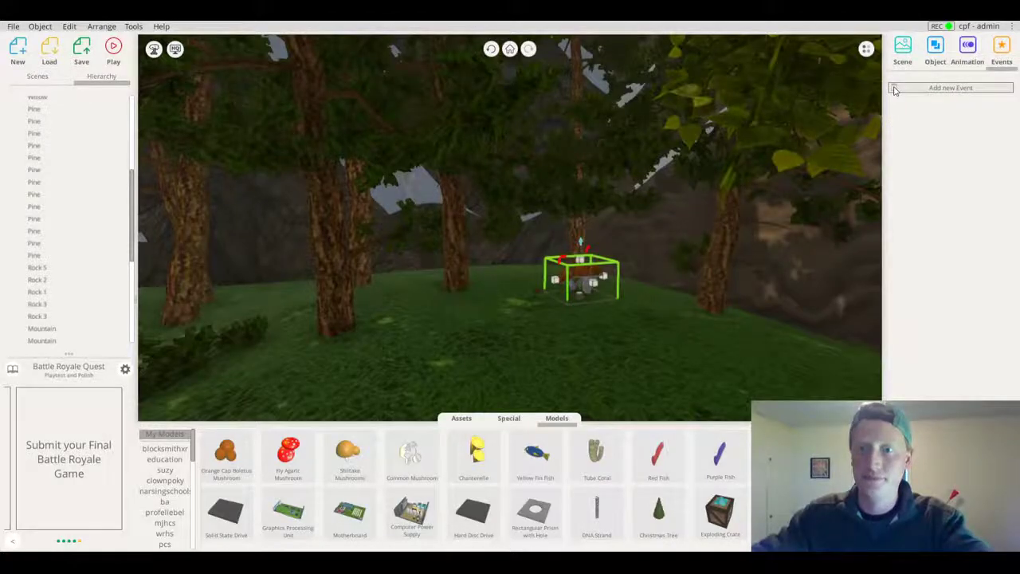
click(894, 91)
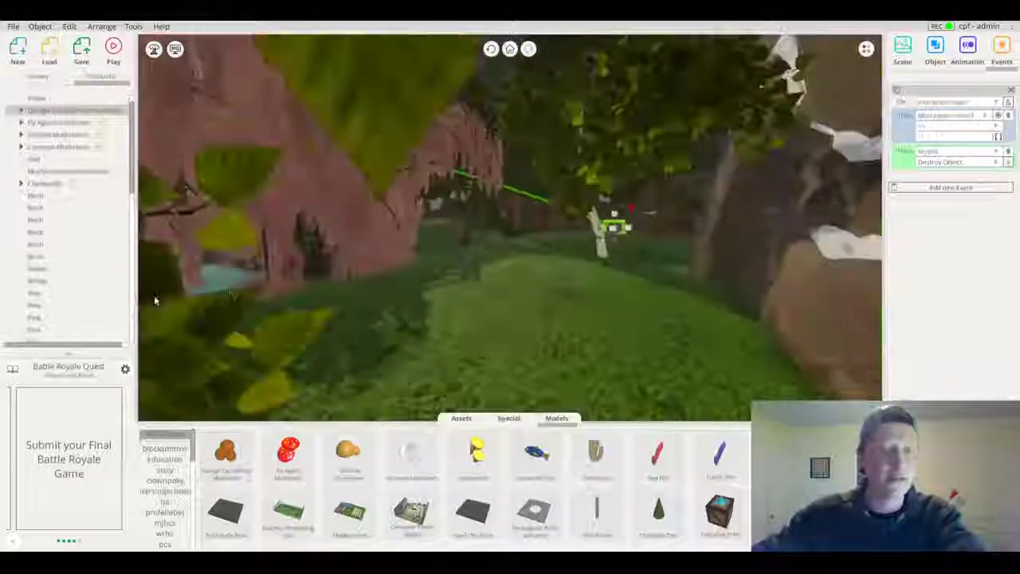
drag(229, 294, 307, 277)
scroll(328, 273, down, 5)
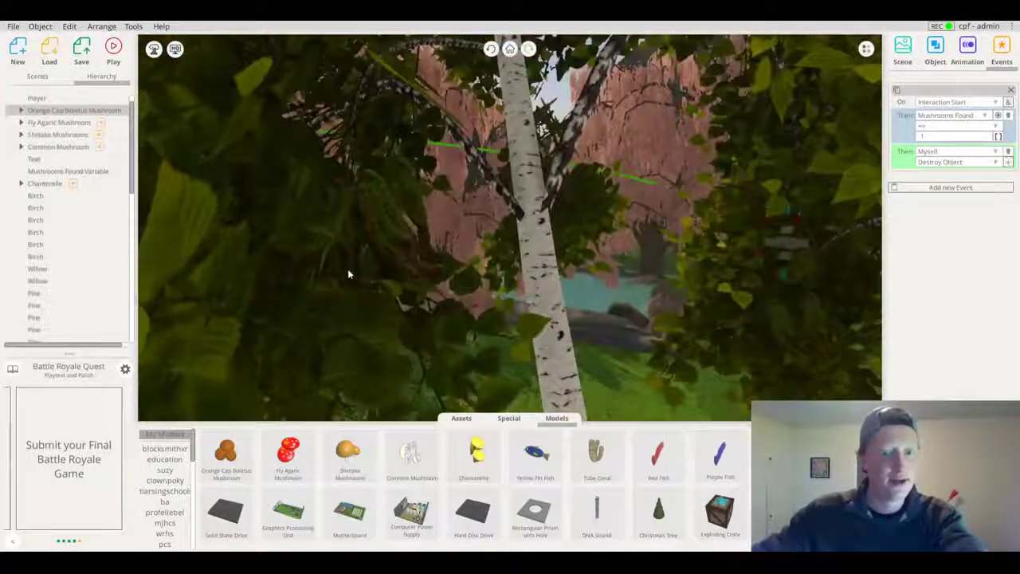
click(349, 272)
Return the editor to the home view and start playing the scene
click(510, 49)
drag(478, 160, 85, 145)
drag(270, 251, 357, 187)
click(36, 76)
click(113, 50)
click(141, 79)
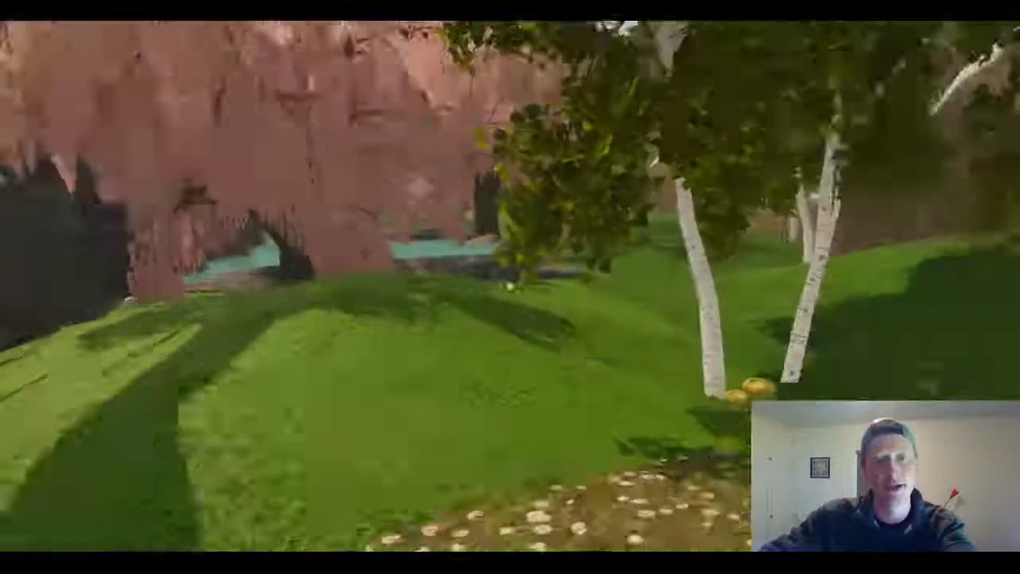
Test collecting the mushroom at the birch and the next one by the rock wall, checking the wall counter each time
key(w)
click(510, 285)
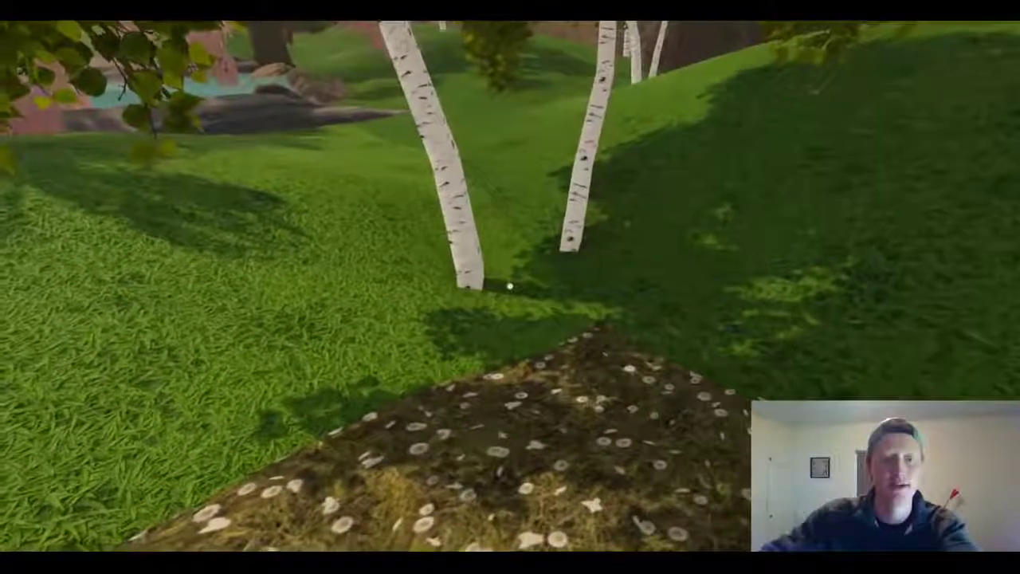
key(w)
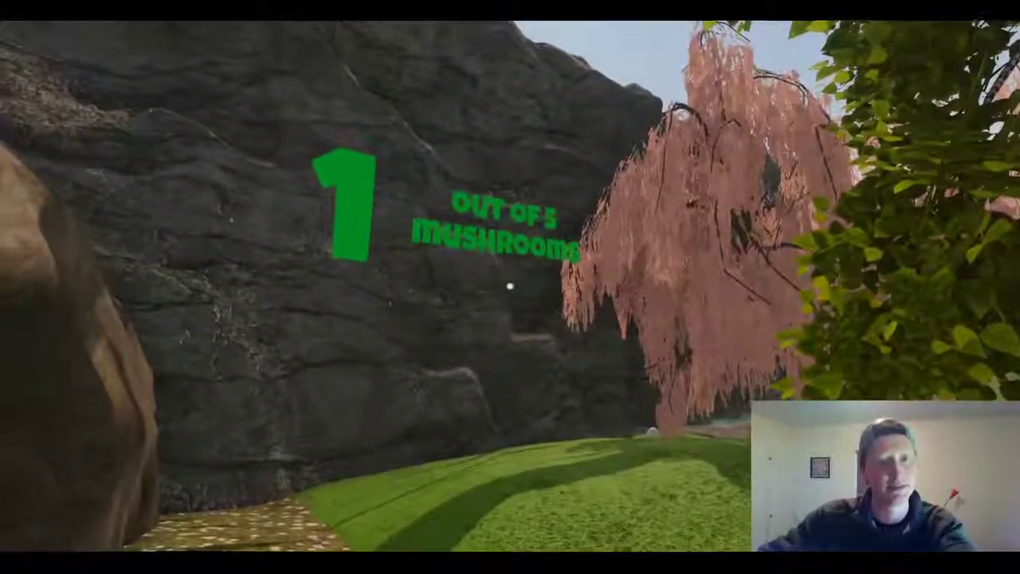
key(w)
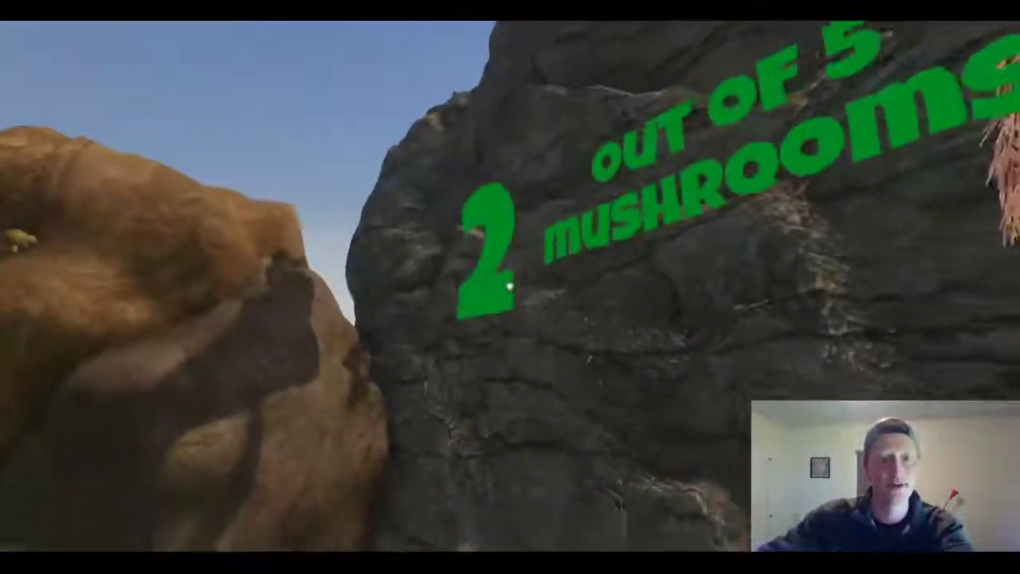
key(w)
Walk past the lake and under the willows to the pines to find and collect the mushrooms hidden there
key(w)
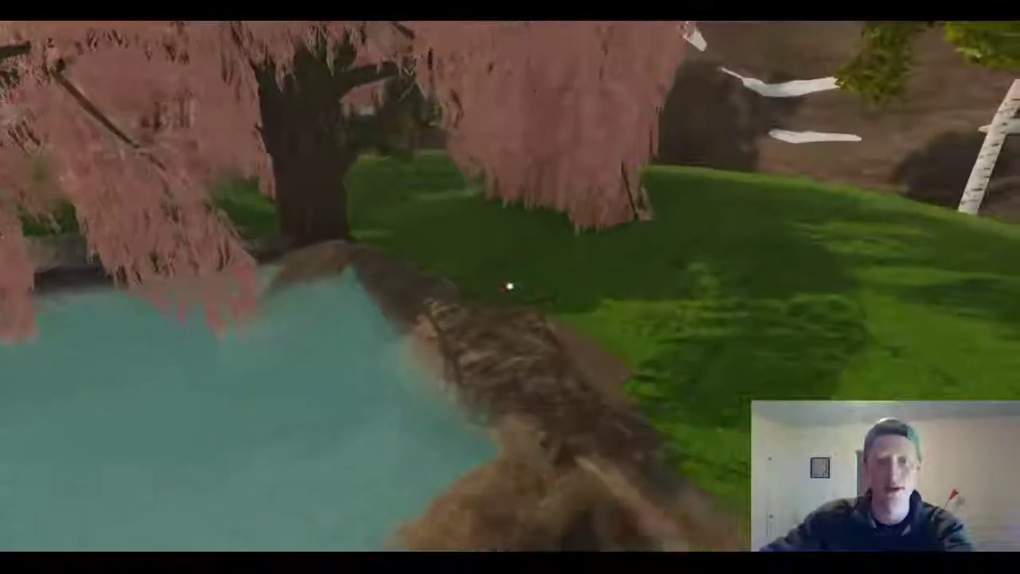
key(w)
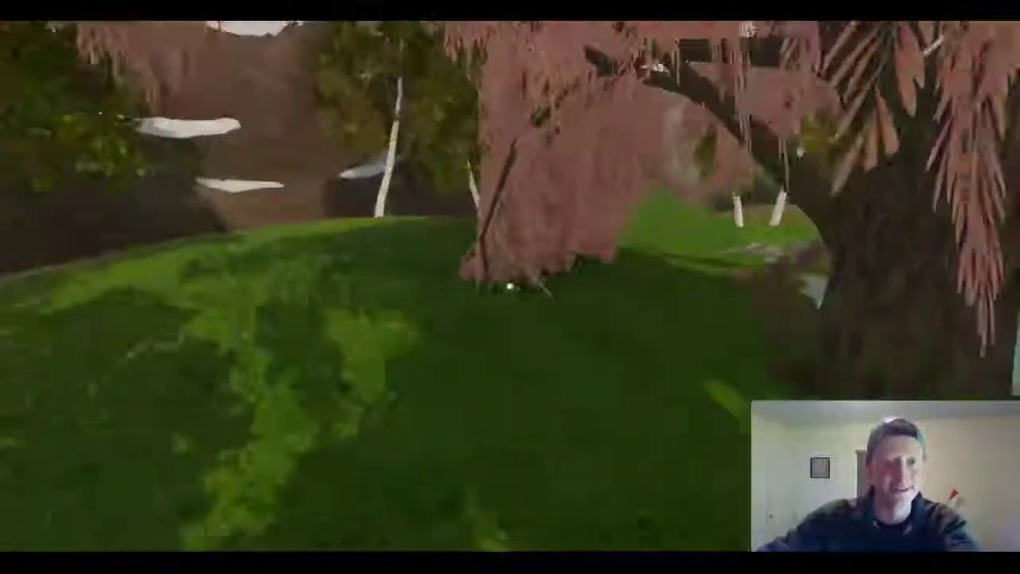
key(w)
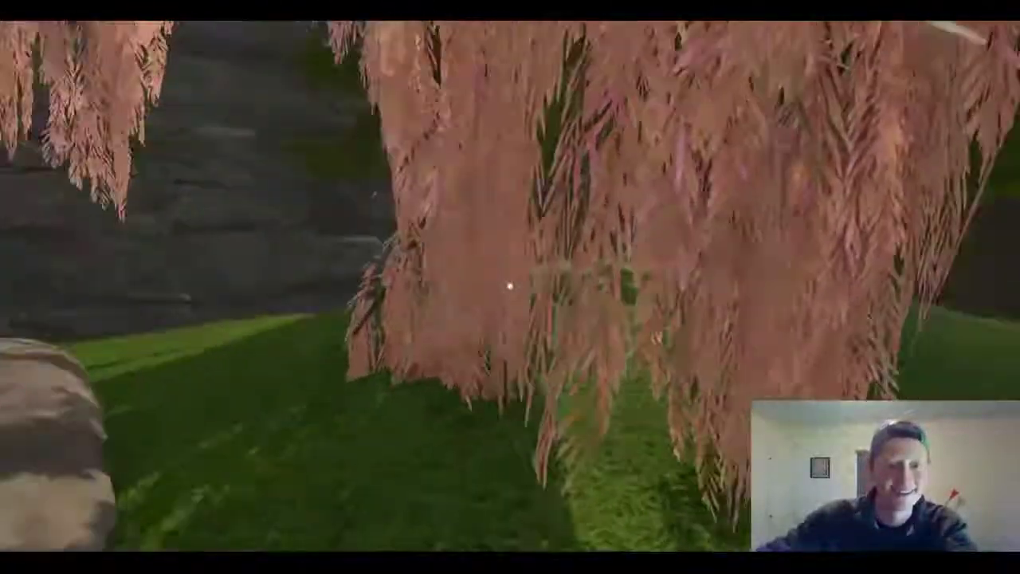
key(w)
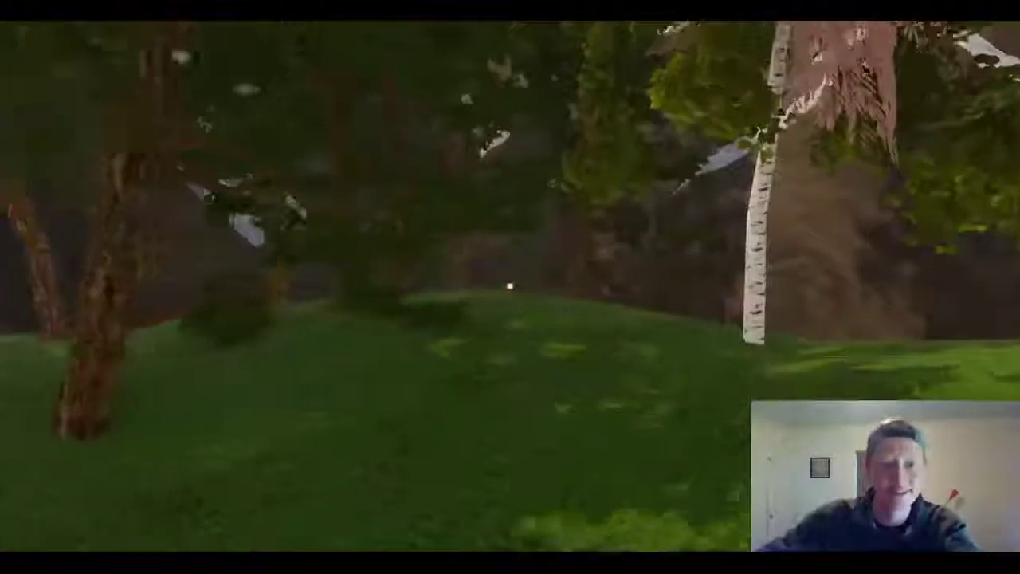
key(w)
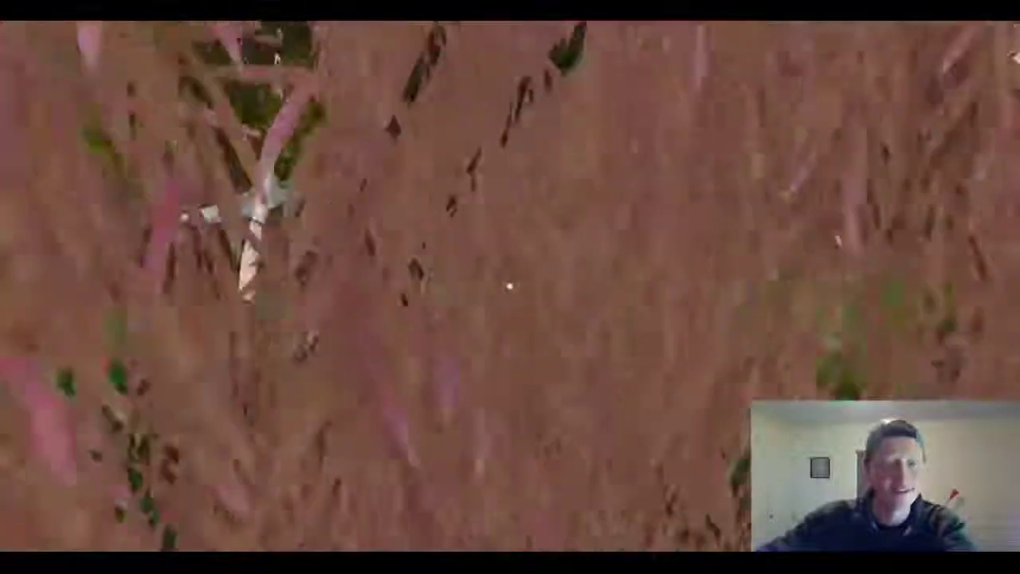
key(w)
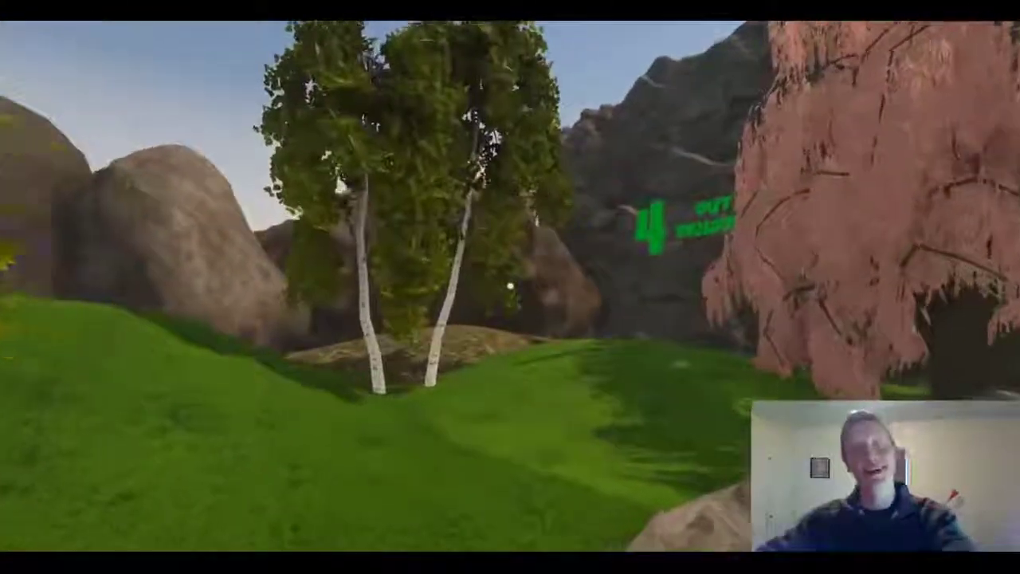
Return to the starting area, target the mushroom on the brown rock beside the counter, and end the playtest
key(w)
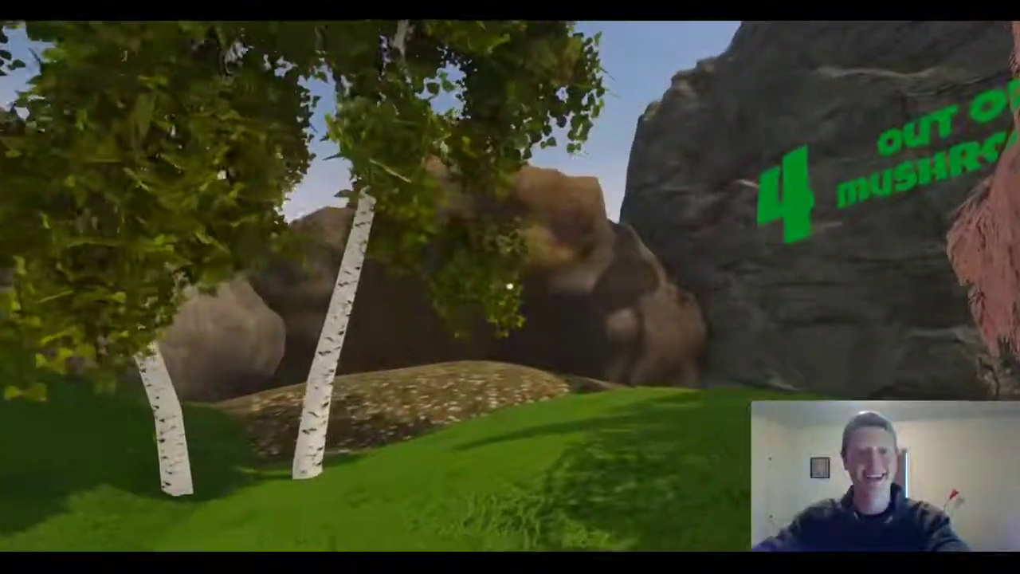
key(w)
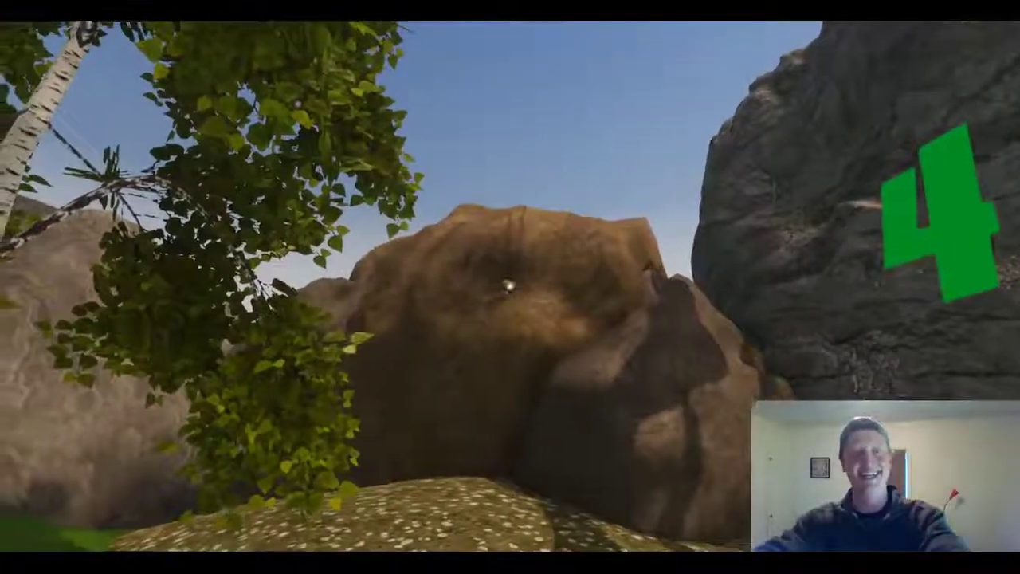
key(w)
key(Escape)
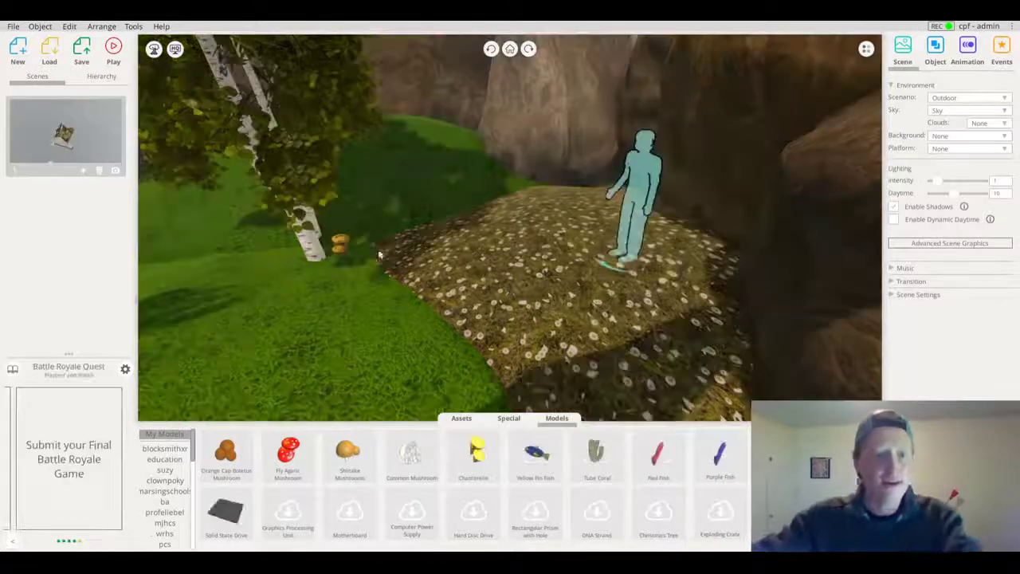
Add a Trigger object and move it onto the grass between the rock wall and the large willow
right_drag(510, 287, 392, 313)
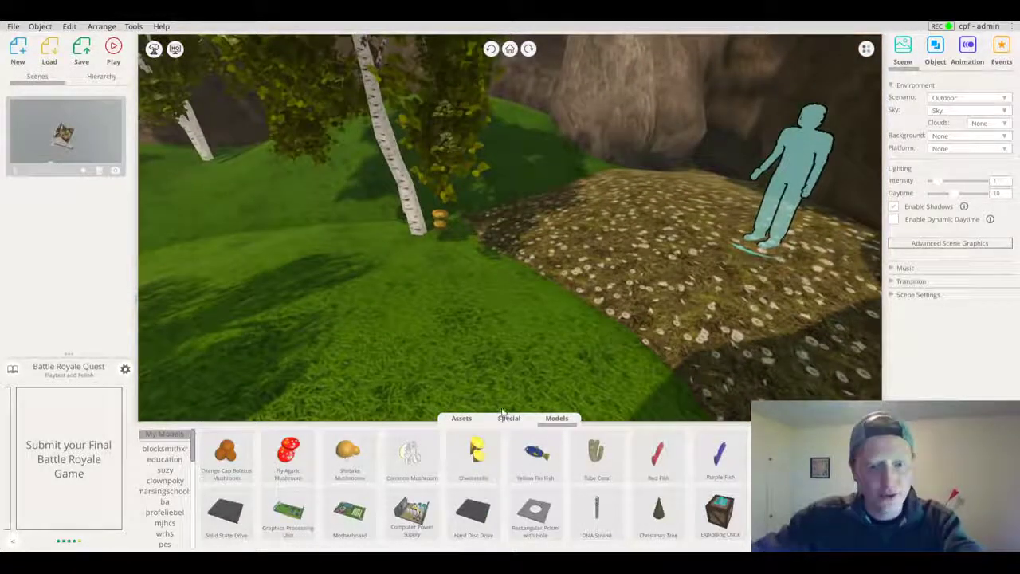
click(508, 418)
click(461, 419)
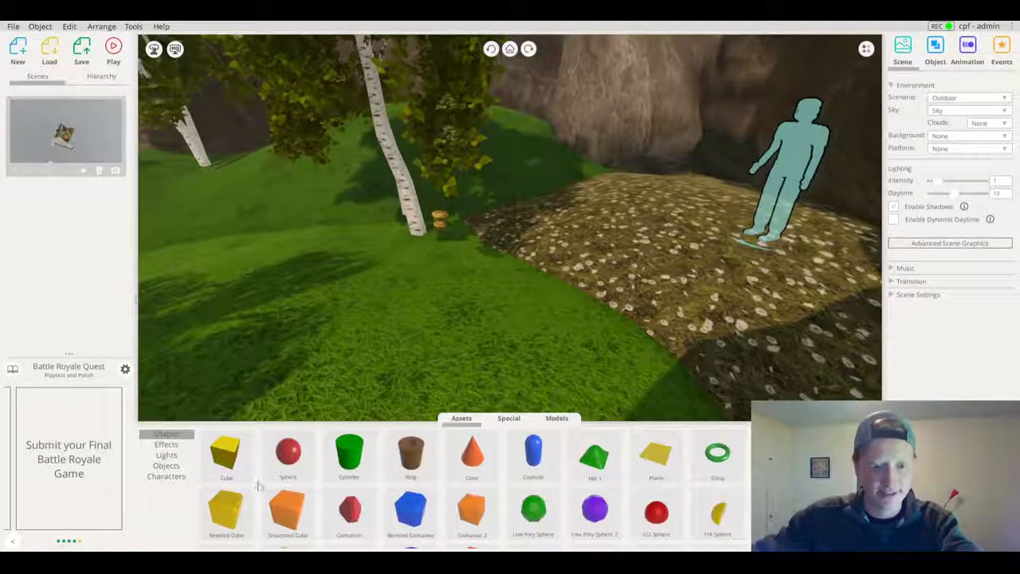
click(510, 420)
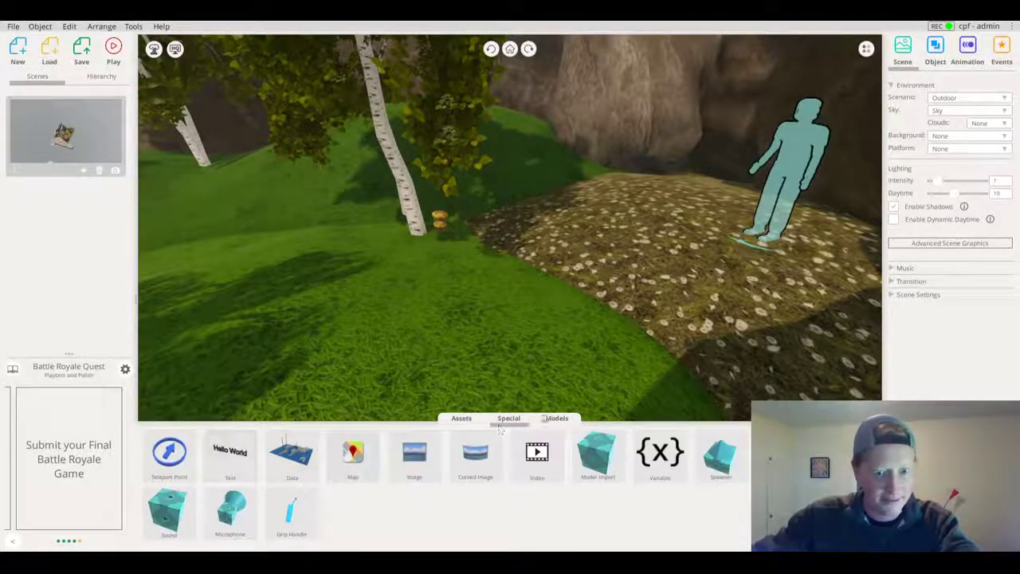
drag(782, 455, 759, 331)
key(a)
drag(1019, 311, 1019, 194)
drag(611, 194, 801, 246)
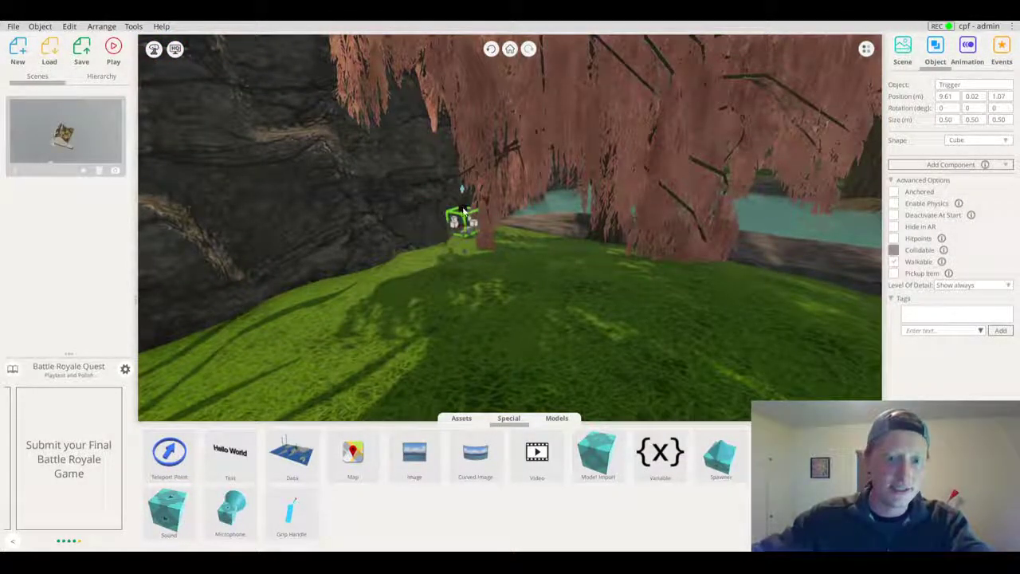
Enlarge the trigger so it spans the passage between the rock wall and the large willow
drag(475, 117, 560, 209)
click(1002, 63)
right_drag(560, 209, 580, 216)
drag(627, 196, 656, 197)
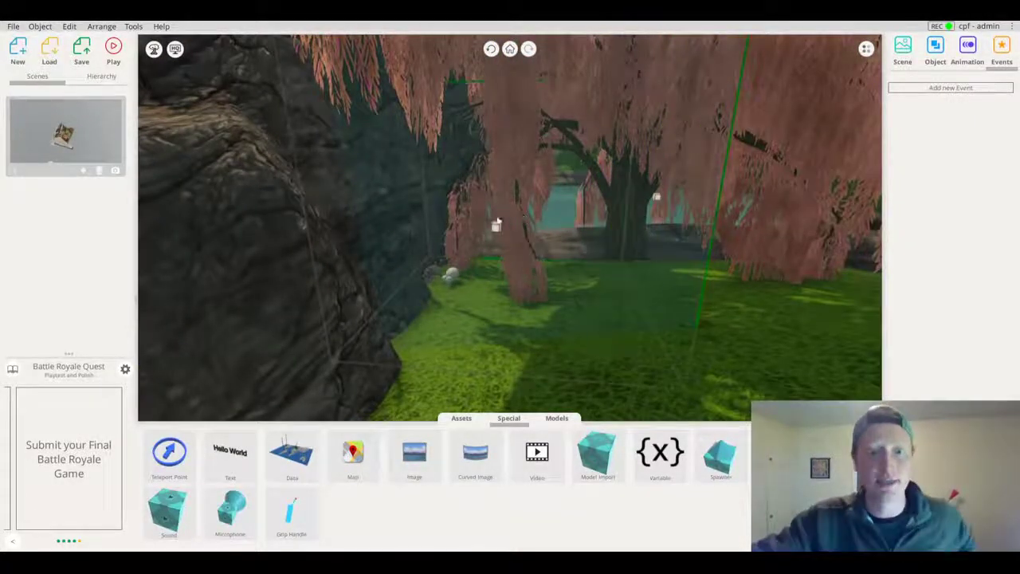
drag(494, 227, 479, 257)
Add an Entered by Object event to the trigger with the condition Target is Player
click(944, 89)
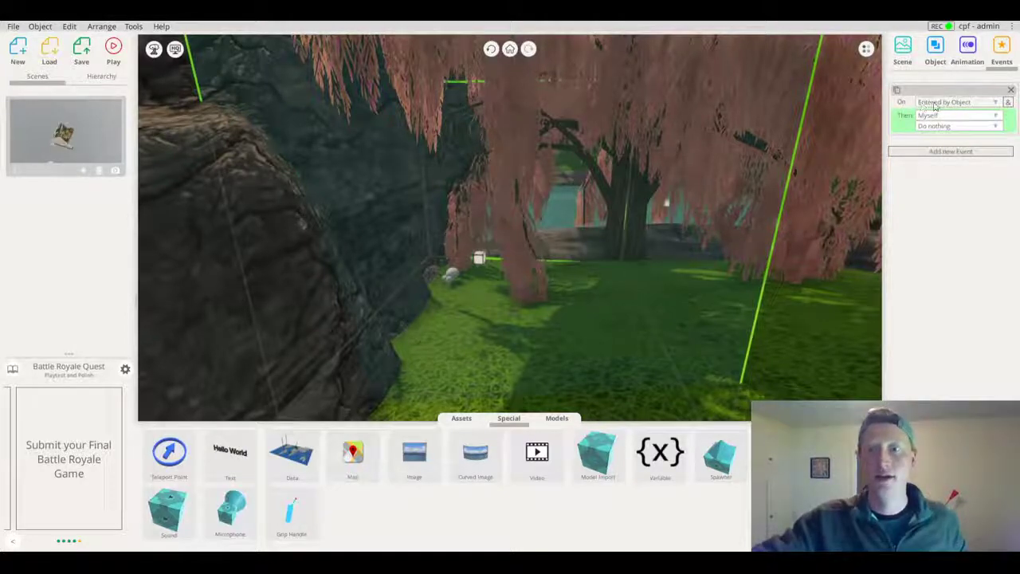
click(1008, 102)
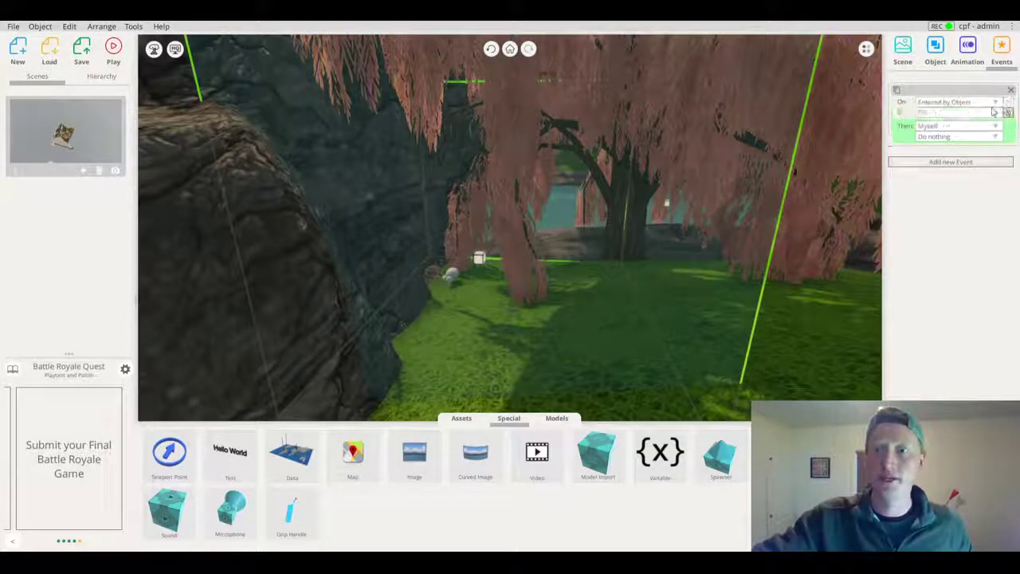
click(938, 114)
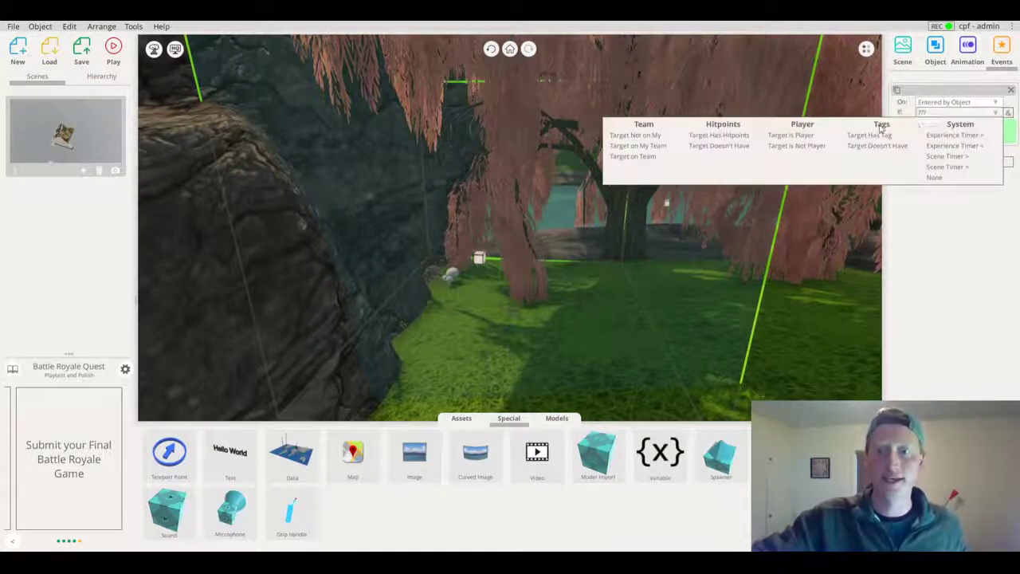
click(792, 137)
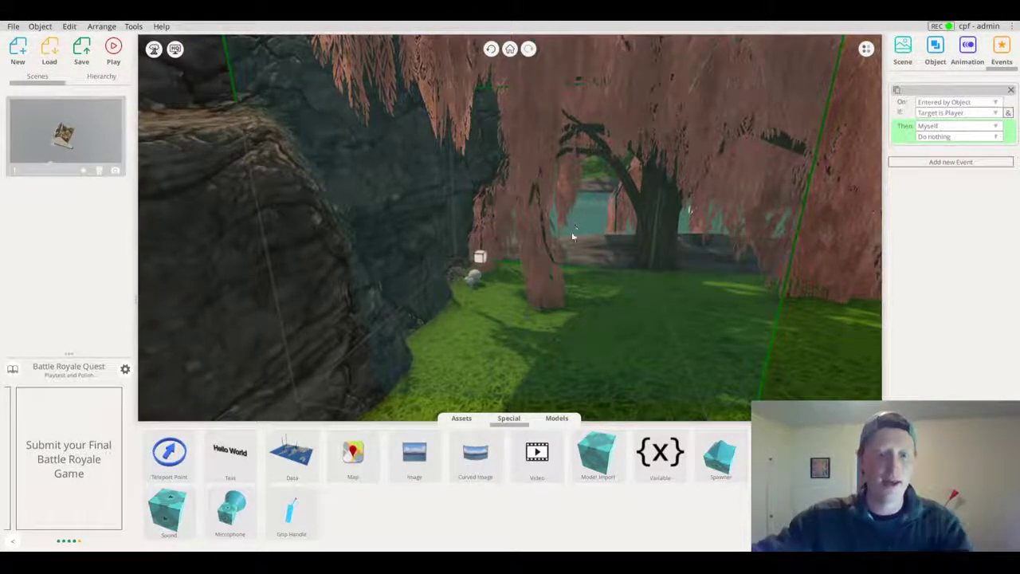
Deselect the trigger and open the Effects category of the asset library
click(290, 363)
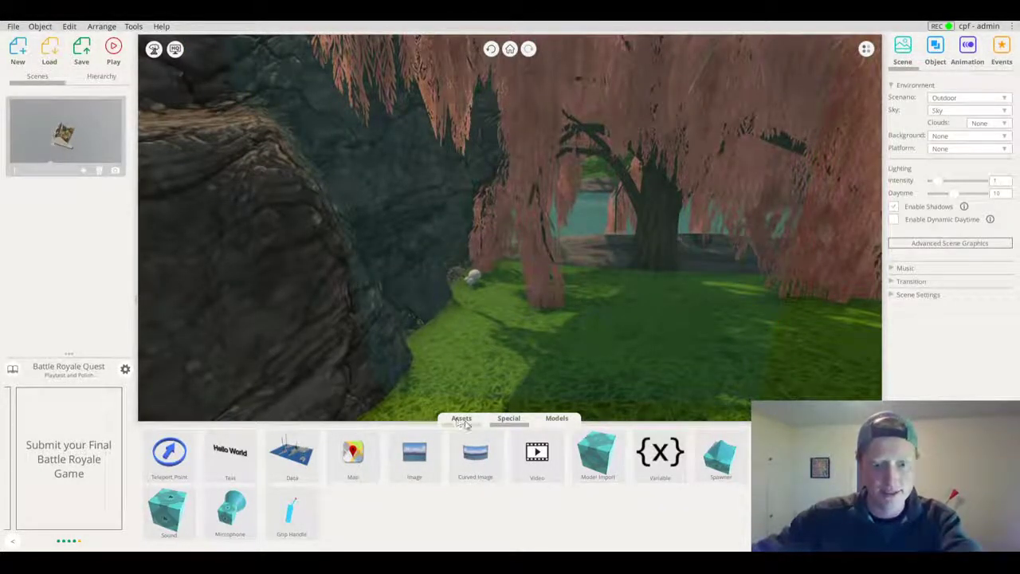
click(465, 420)
click(507, 420)
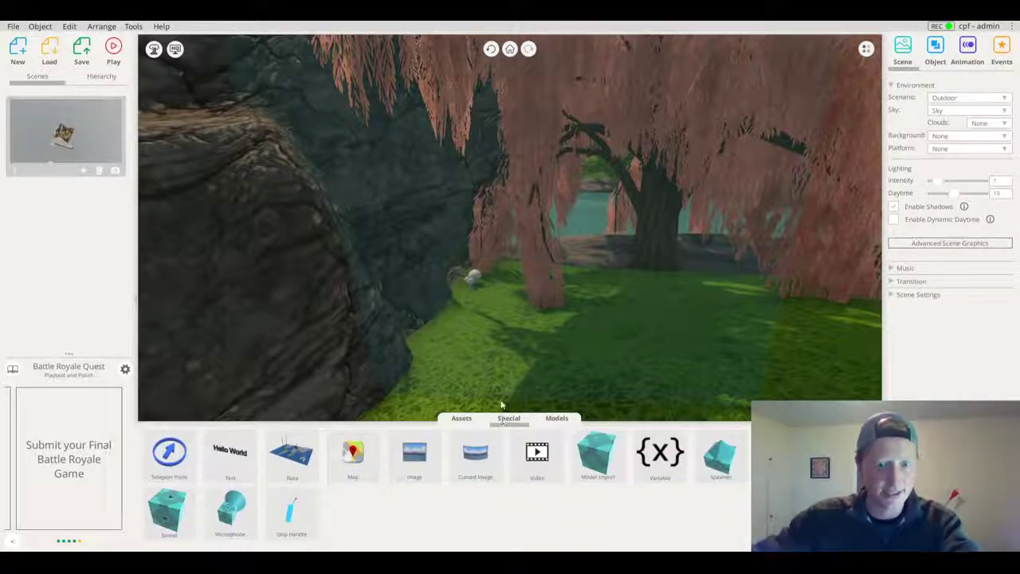
click(462, 420)
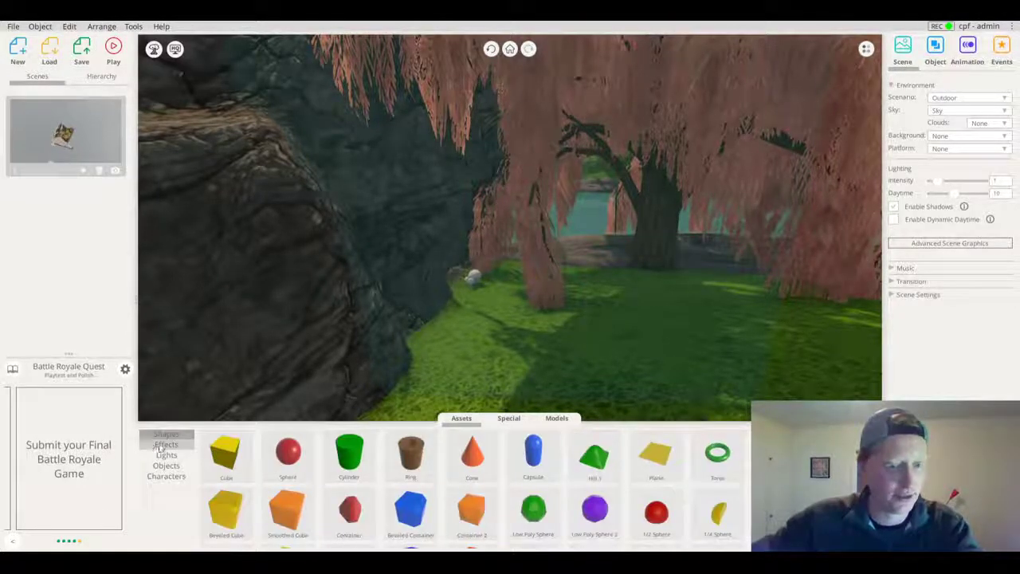
click(166, 445)
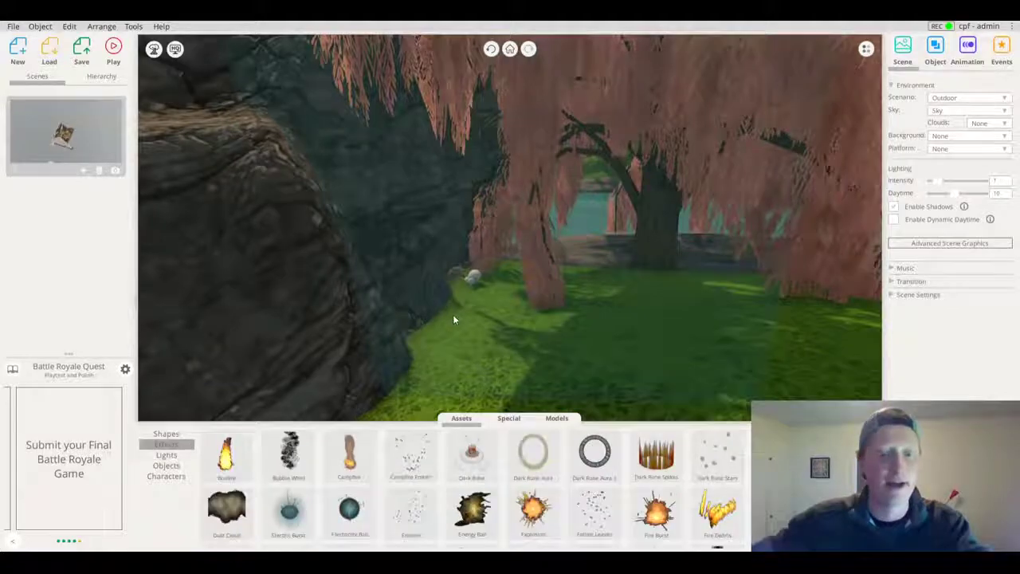
Find the Shockwave effect, place it over the white mushroom at the foot of the rock wall, and preview it
scroll(454, 316, up, 5)
scroll(481, 506, down, 1)
scroll(481, 507, down, 3)
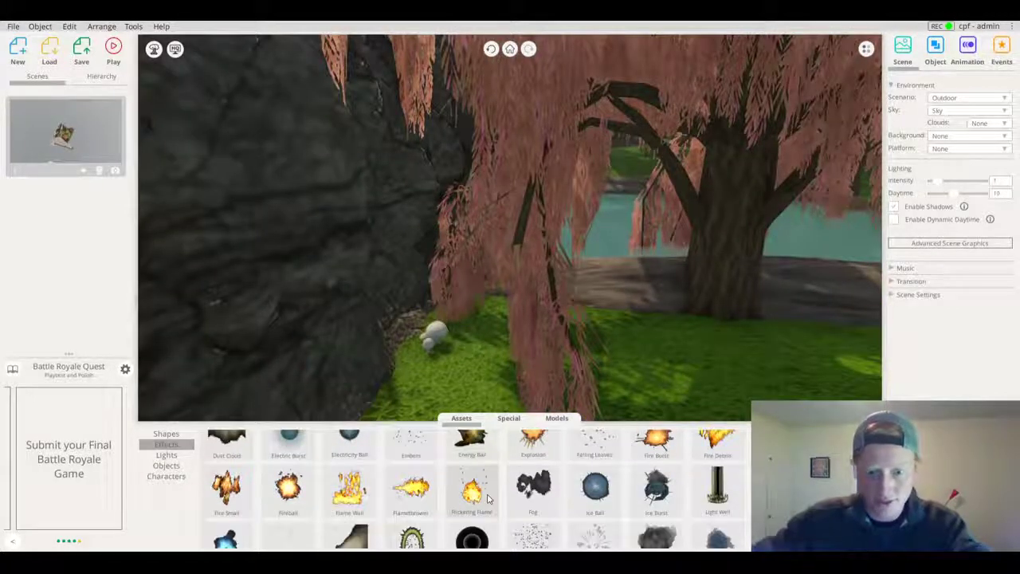
scroll(483, 508, down, 2)
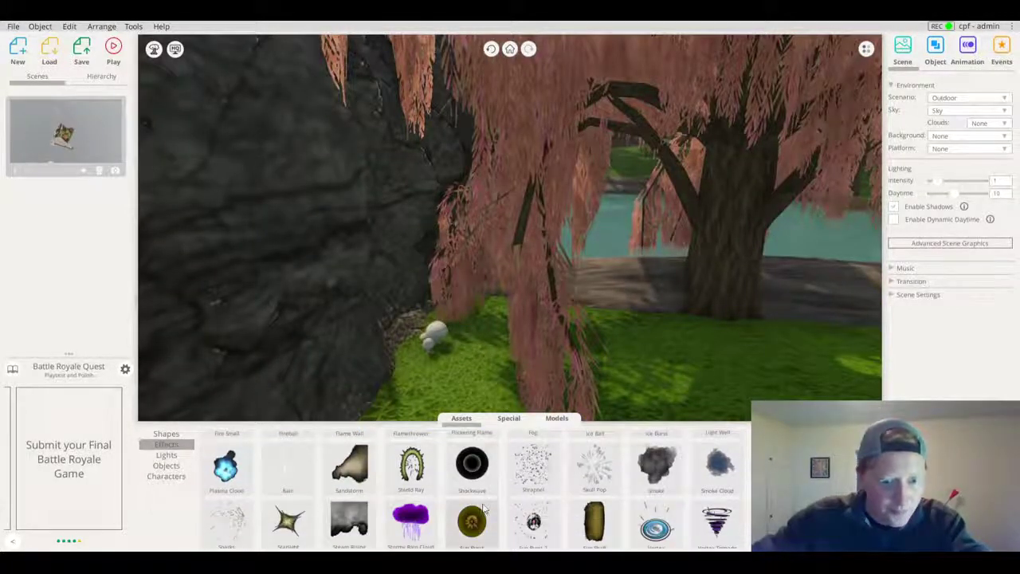
scroll(488, 503, down, 1)
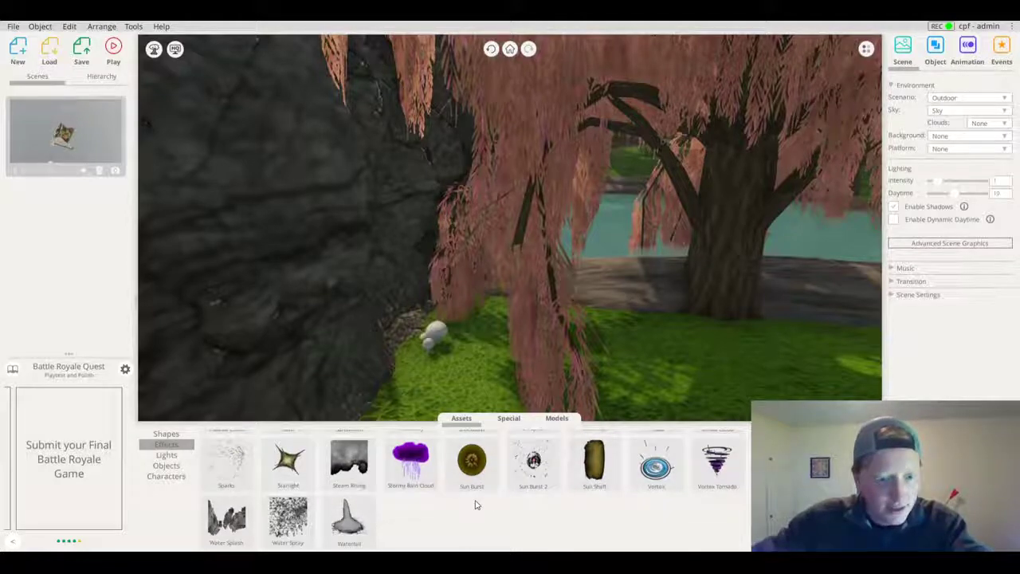
scroll(478, 505, up, 5)
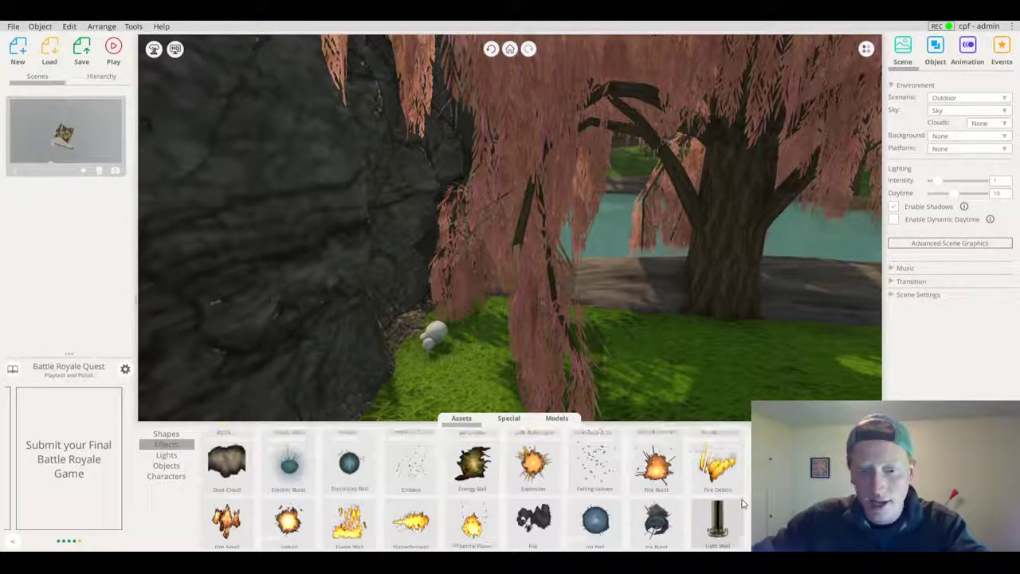
scroll(518, 519, up, 2)
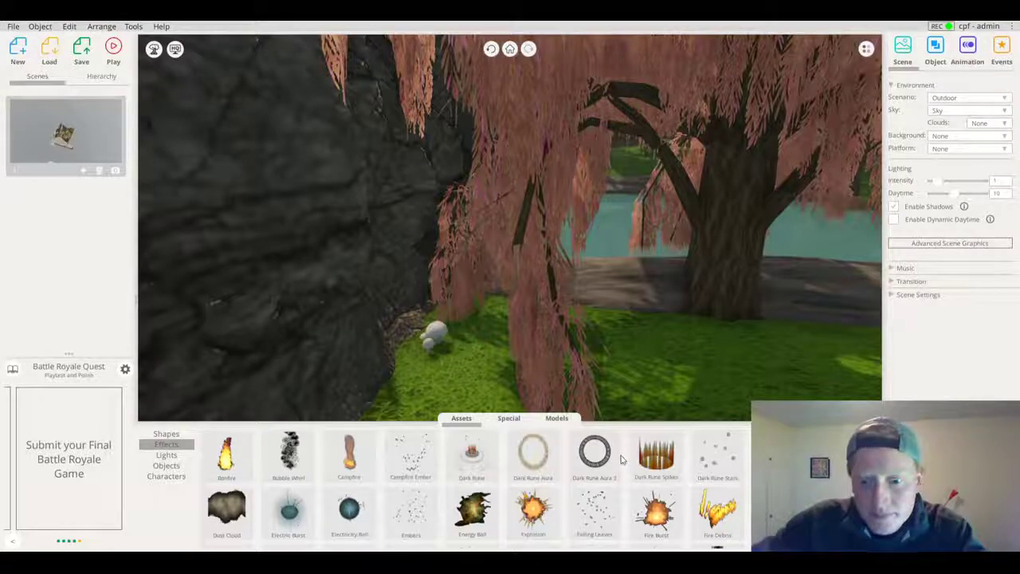
scroll(622, 459, down, 3)
scroll(615, 463, down, 1)
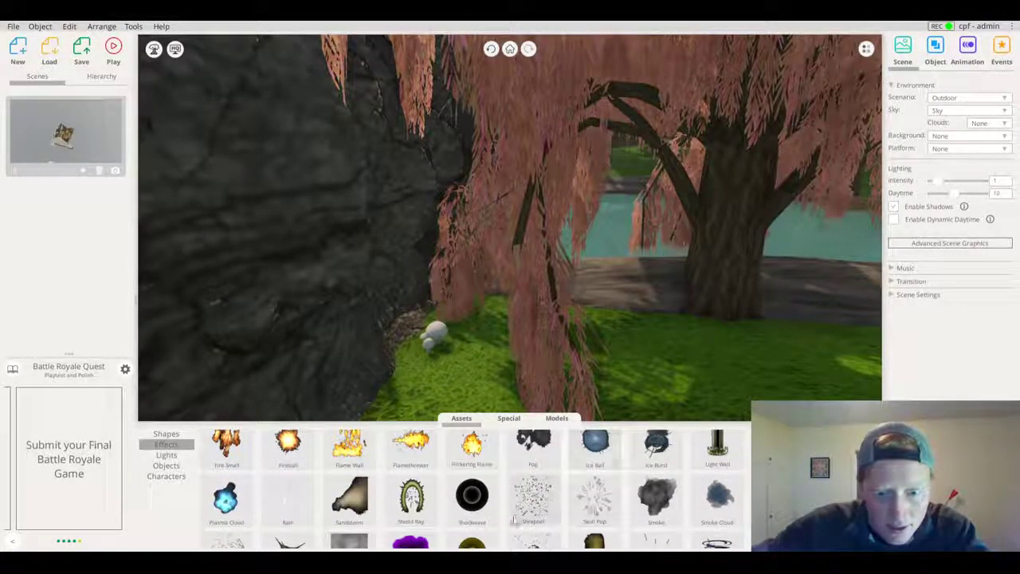
drag(472, 495, 432, 335)
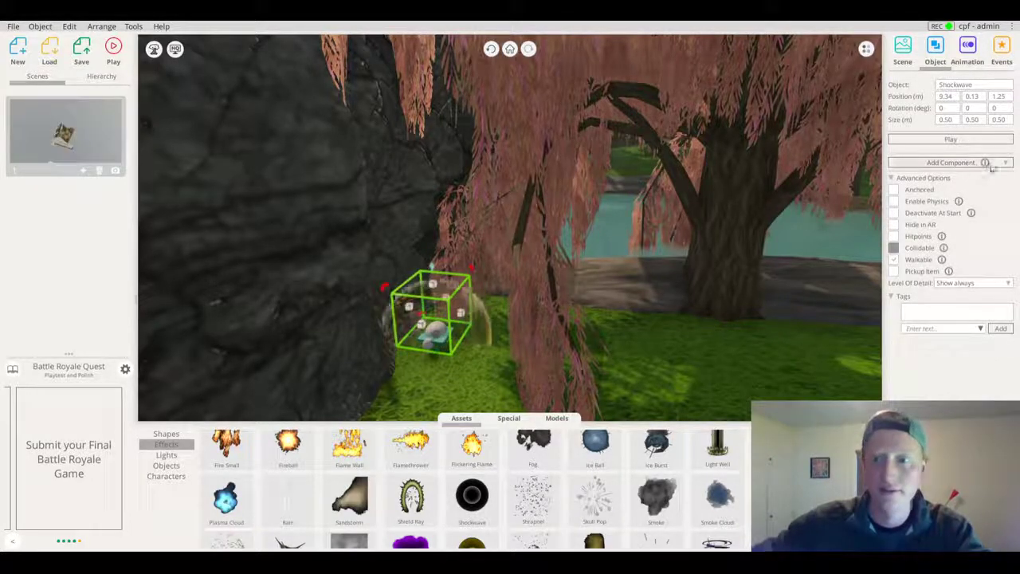
click(930, 141)
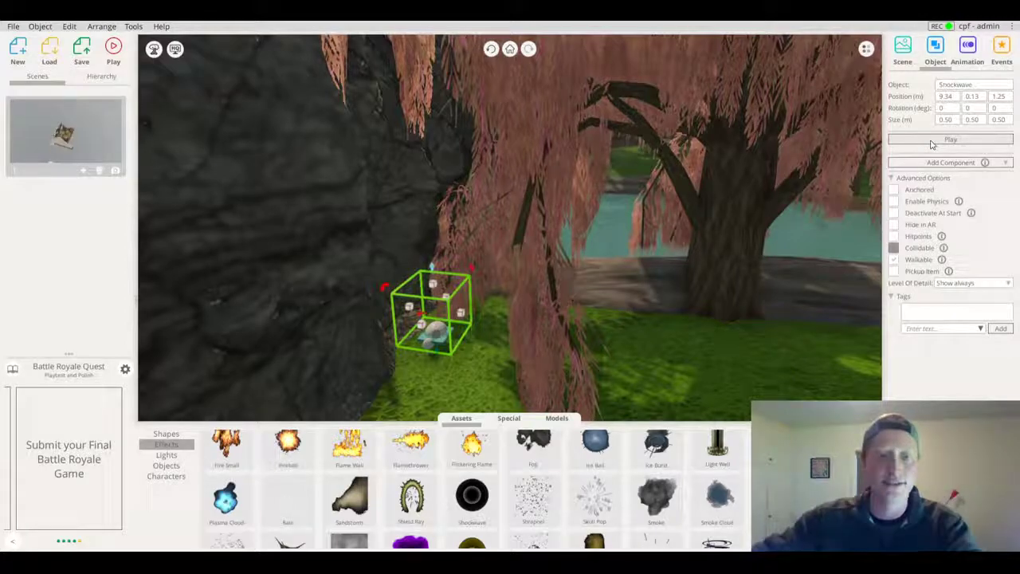
Move the Shockwave onto the open grass and make it the target of the trigger's event, choosing the action it performs
drag(420, 301, 843, 291)
scroll(614, 268, down, 5)
drag(701, 276, 864, 384)
click(660, 339)
scroll(668, 333, down, 4)
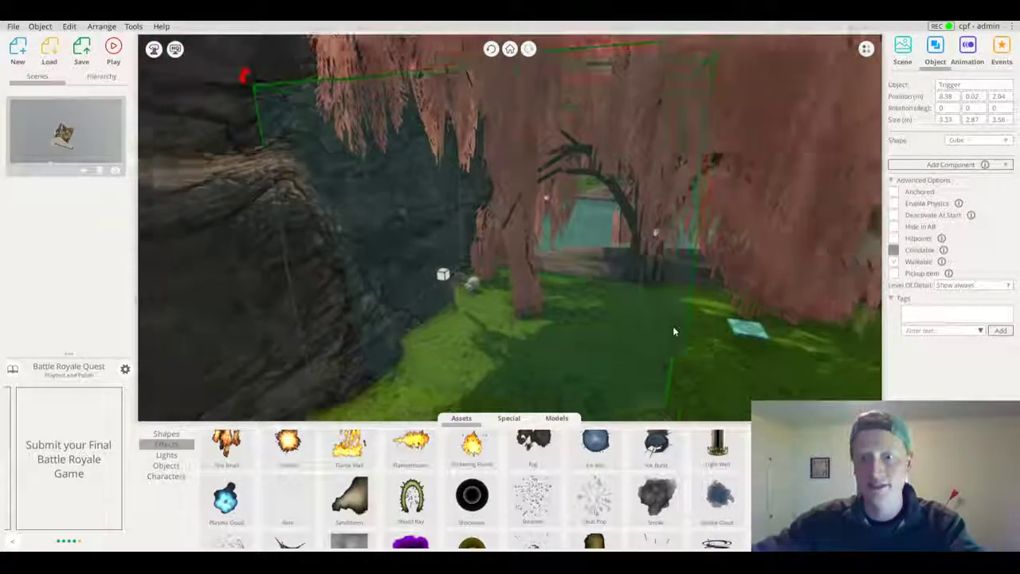
click(1001, 49)
click(936, 128)
click(702, 309)
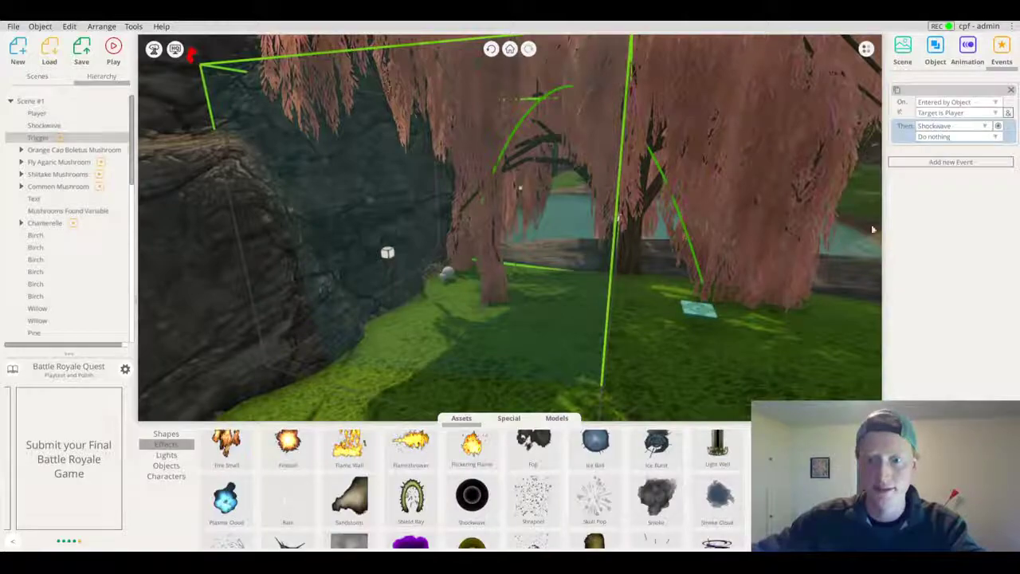
click(934, 136)
click(857, 161)
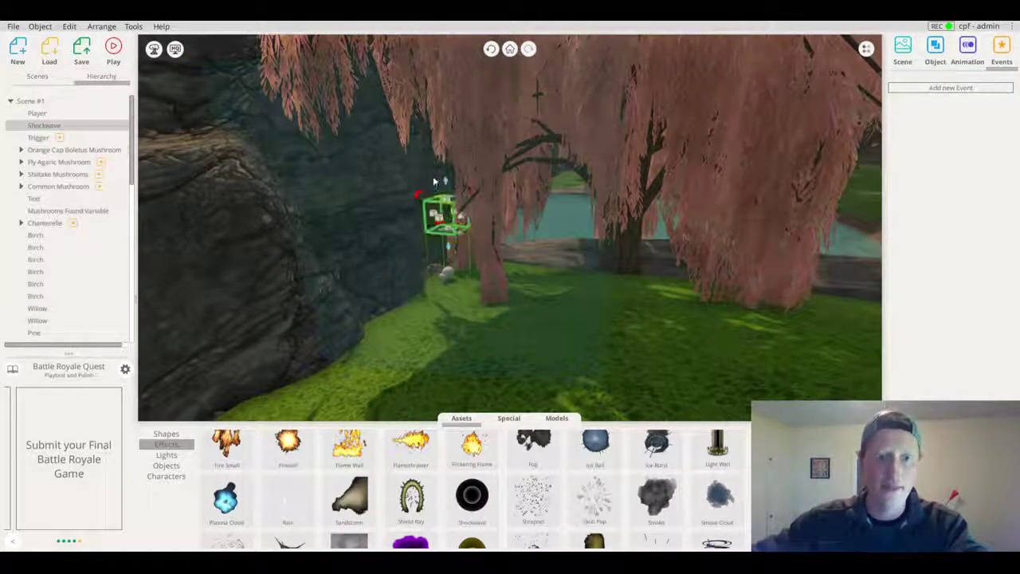
Lower the Shockwave over the white mushroom, enlarge it to about 0.78 m per side, and preview it
drag(448, 182, 457, 243)
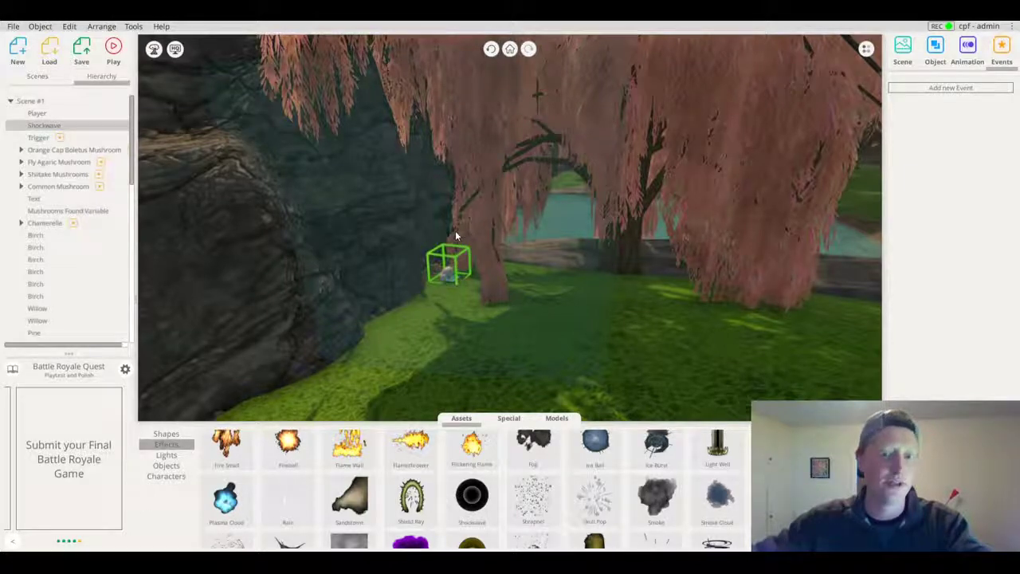
drag(448, 251, 458, 235)
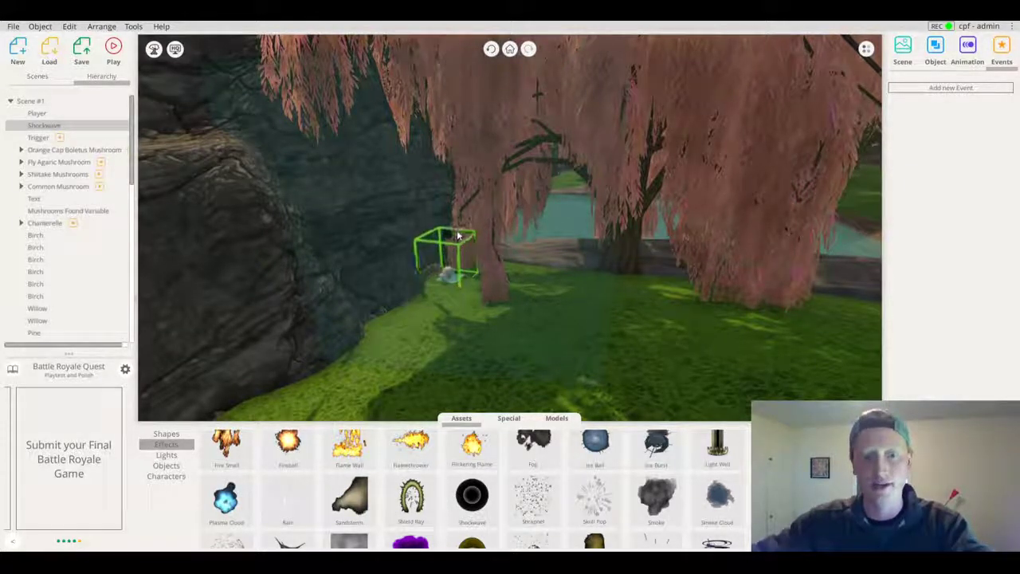
click(944, 53)
click(951, 142)
Group the Shockwave with the trigger around it
scroll(526, 249, down, 3)
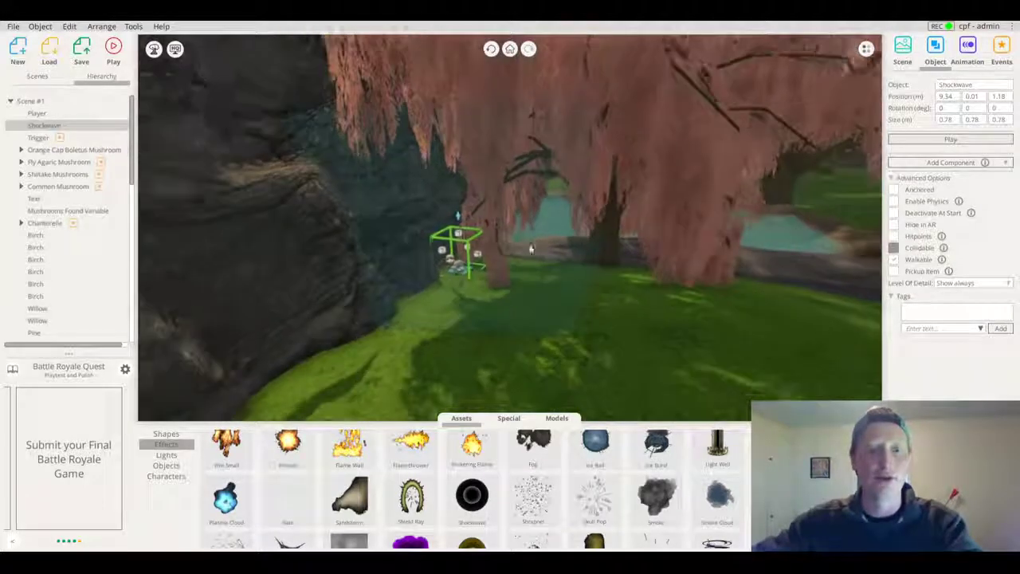
shift+click(505, 269)
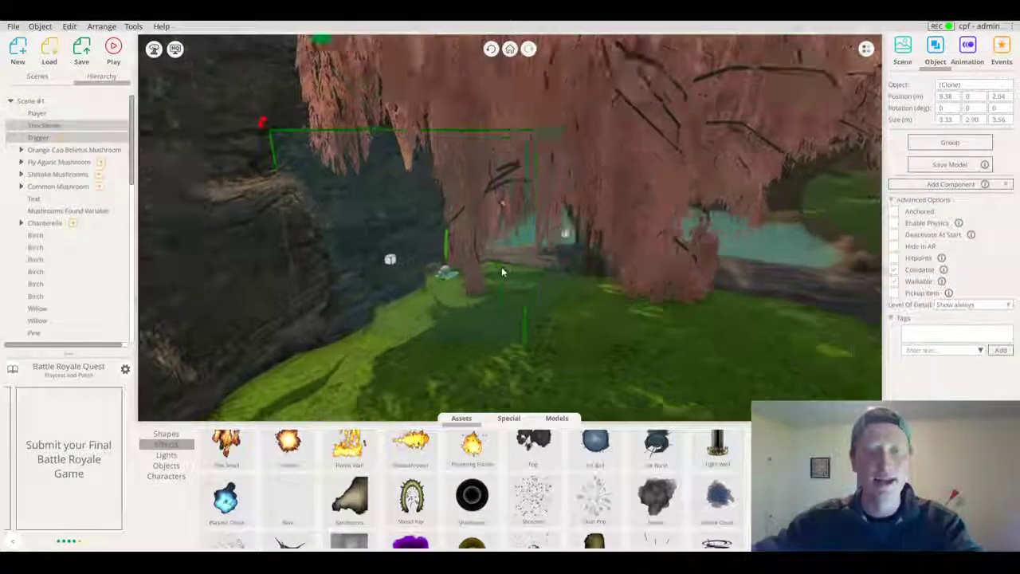
key(ctrl+g)
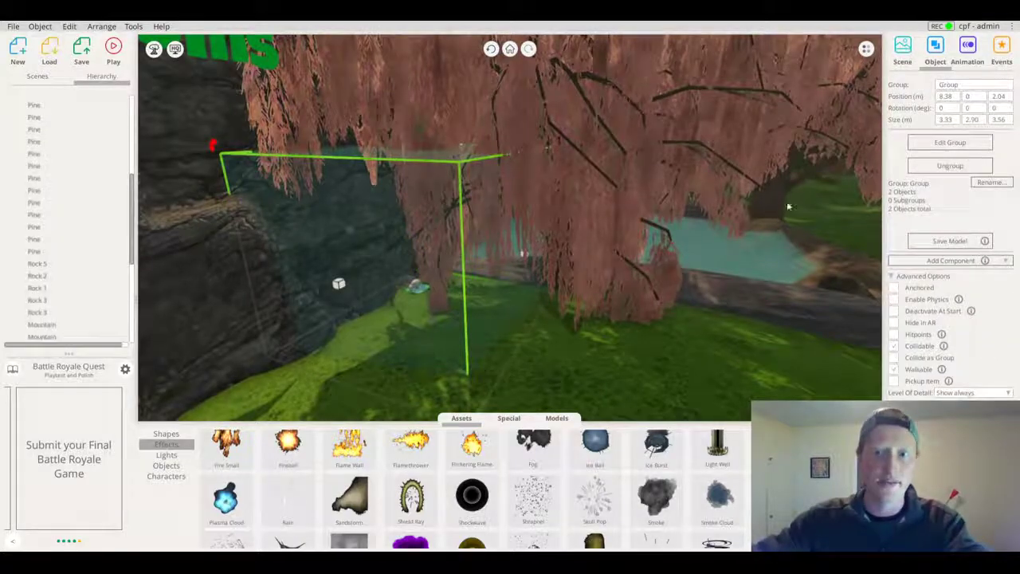
Duplicate the group and place the copy around the red mushroom beside the rock wall across the water, at a height of about 0.46 m
drag(785, 228, 486, 179)
click(487, 178)
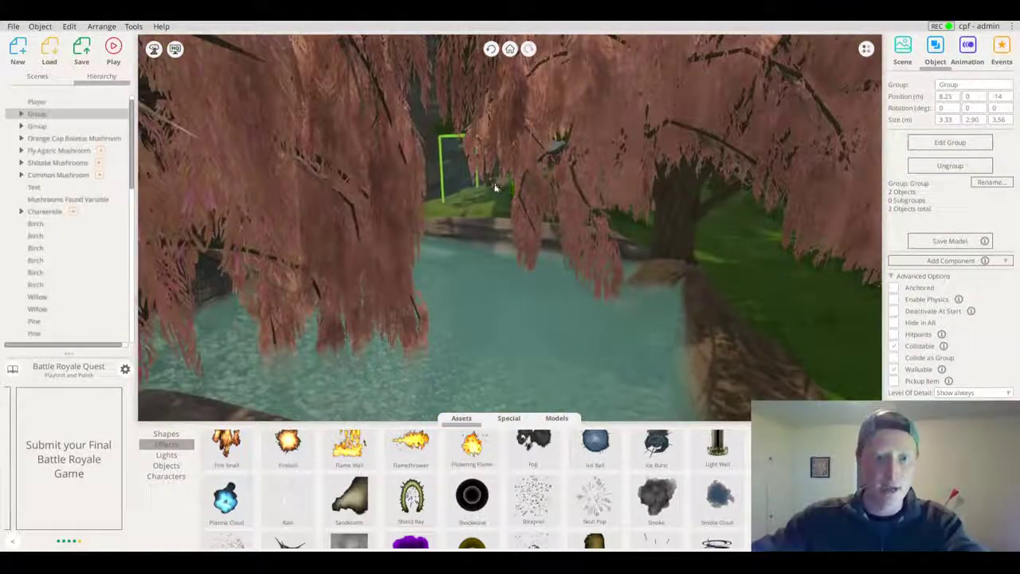
scroll(500, 185, up, 5)
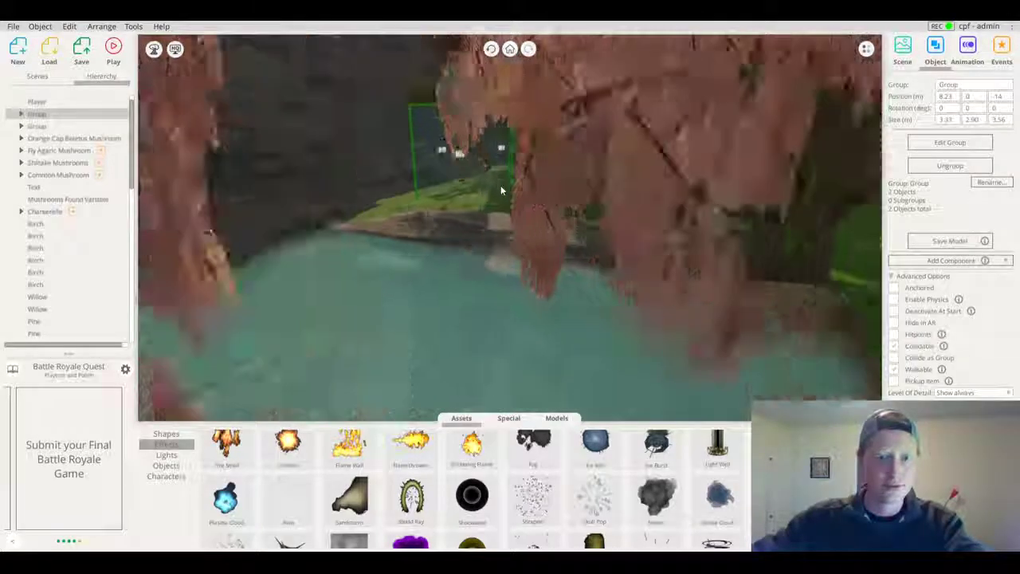
scroll(508, 208, up, 4)
drag(492, 282, 606, 239)
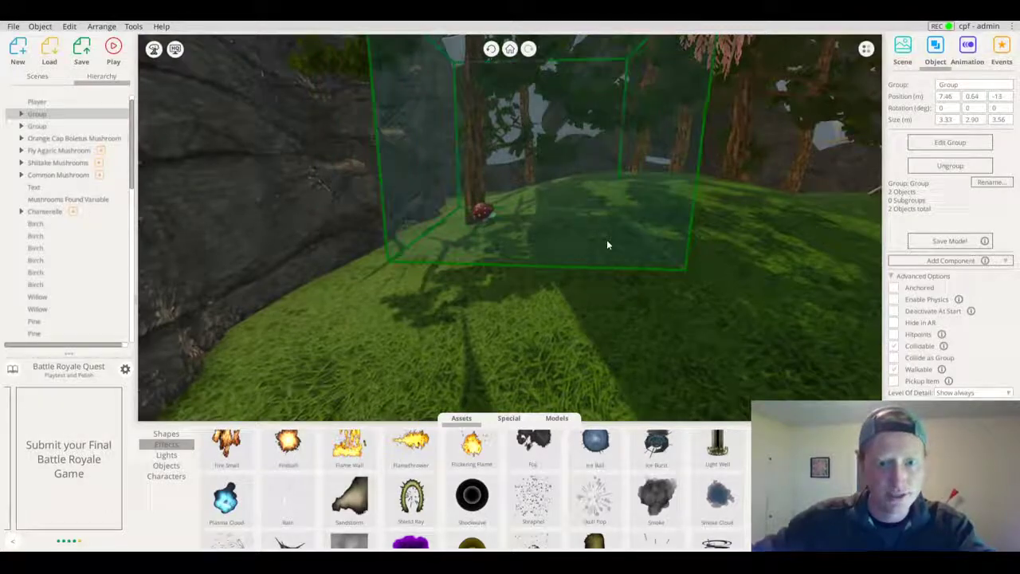
drag(533, 255, 556, 271)
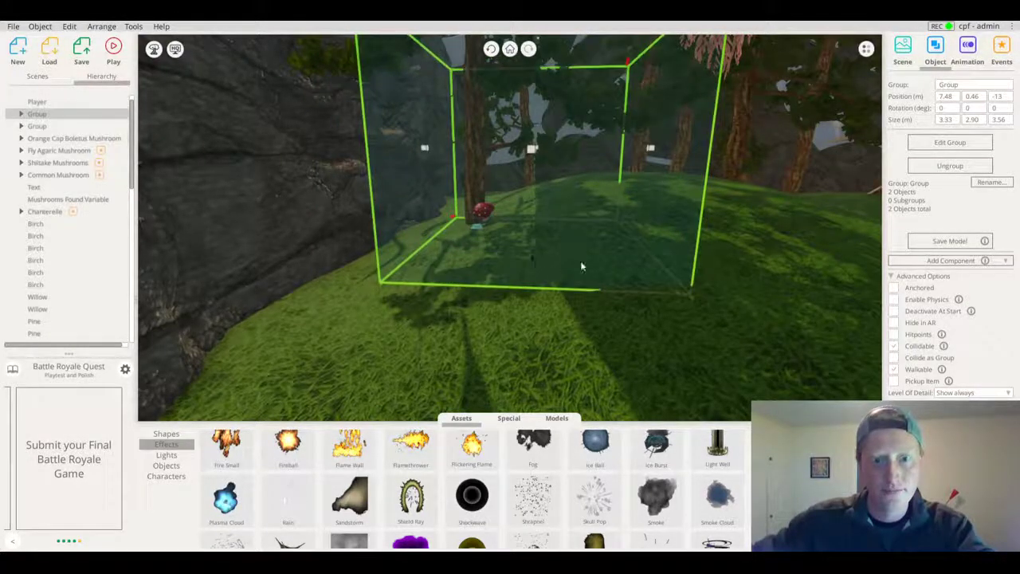
Duplicate the group again and place the copy around the orange-capped mushroom among the trees, raised to about 0.68 m
right_drag(556, 271, 431, 243)
drag(429, 243, 339, 234)
click(741, 195)
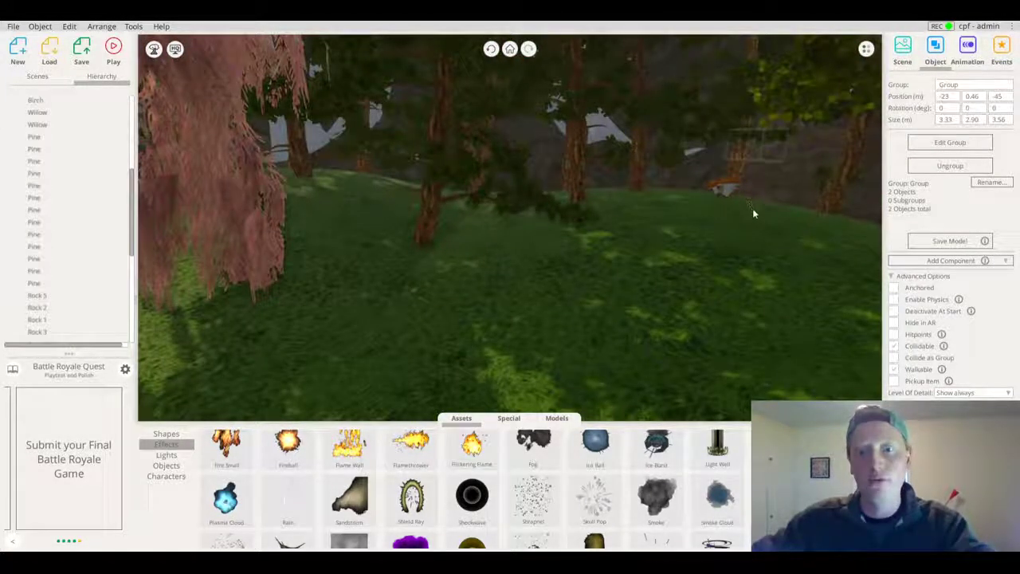
scroll(703, 242, up, 2)
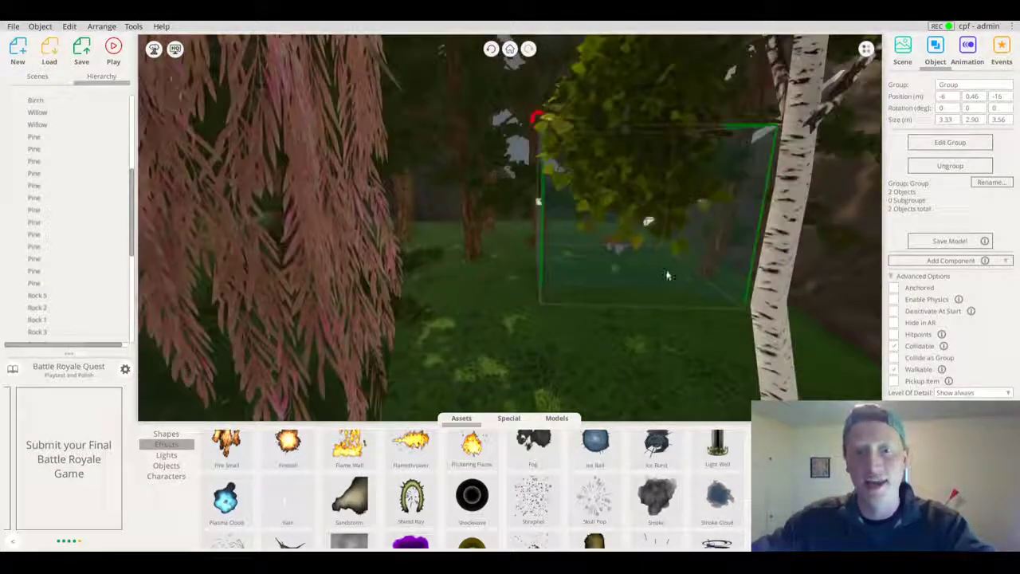
drag(684, 302, 682, 279)
right_drag(682, 278, 701, 203)
drag(628, 109, 635, 100)
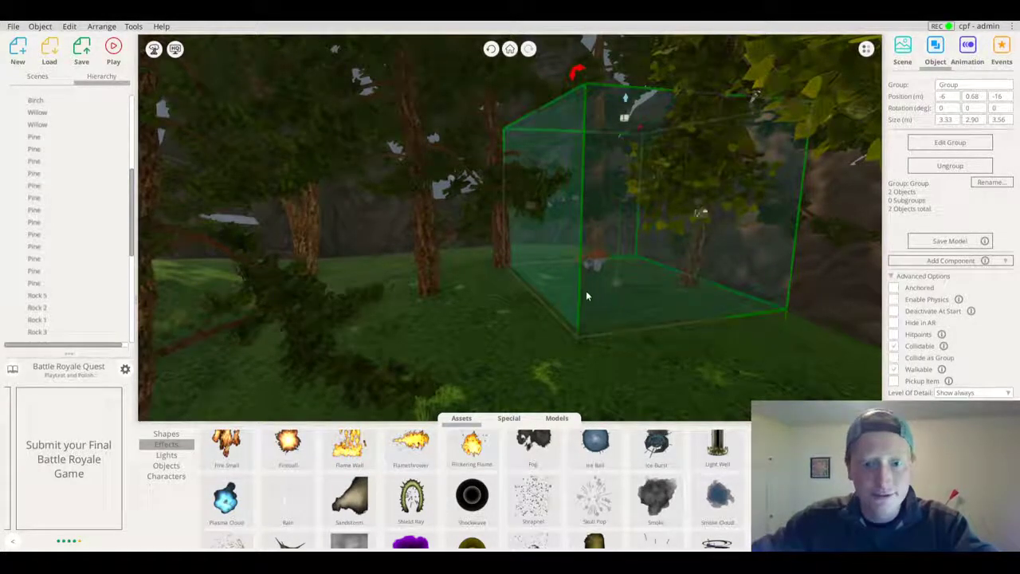
Rotate the group at the orange-capped mushroom to about 55 degrees, raise it to about 0.77 m, and deselect it
drag(501, 263, 655, 327)
drag(632, 85, 632, 72)
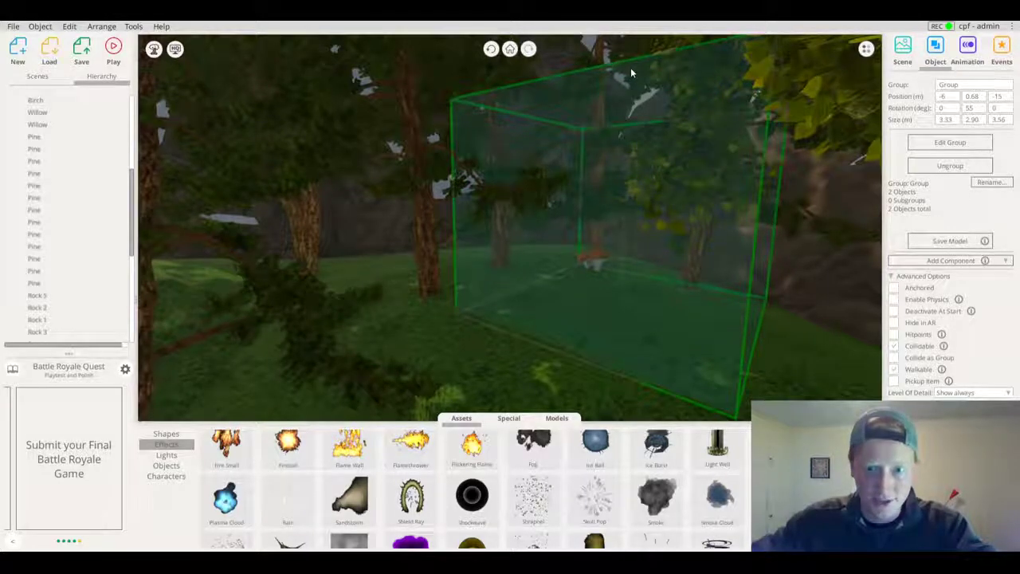
scroll(629, 182, down, 5)
drag(601, 209, 588, 284)
click(590, 284)
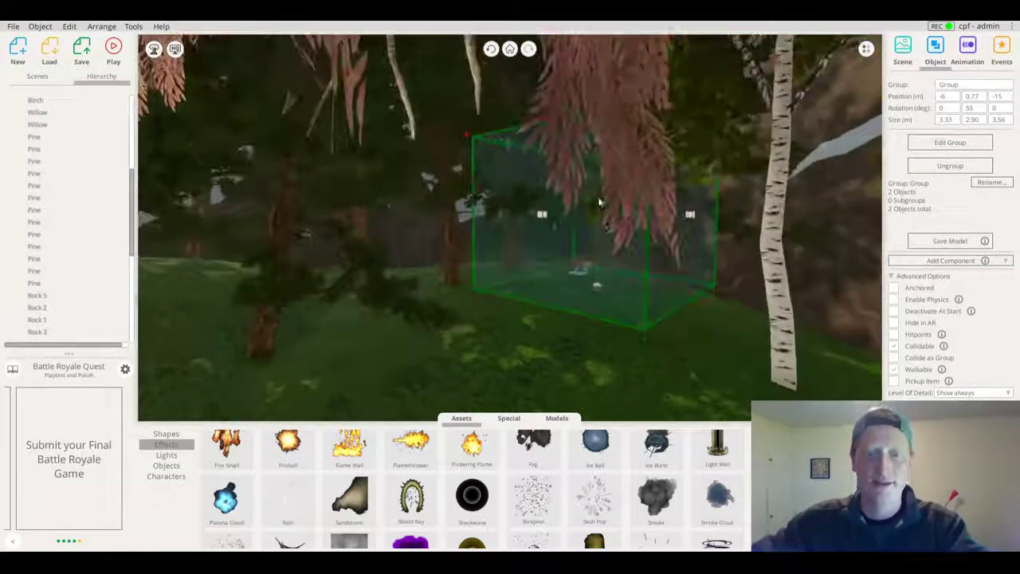
scroll(588, 287, down, 5)
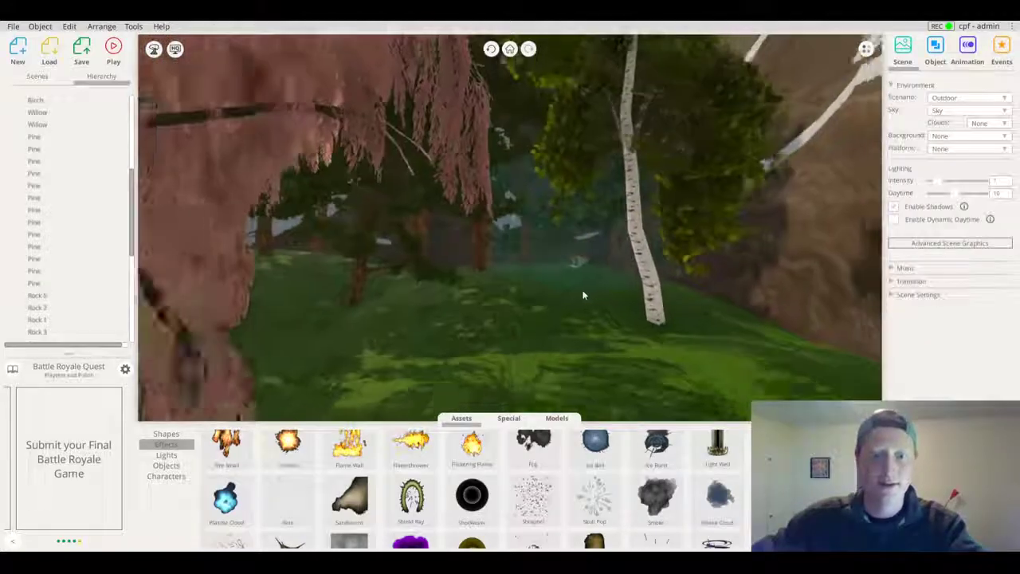
Playtest the trigger effect by the rock wall, collect a mushroom, and end the playtest
key(ctrl+p)
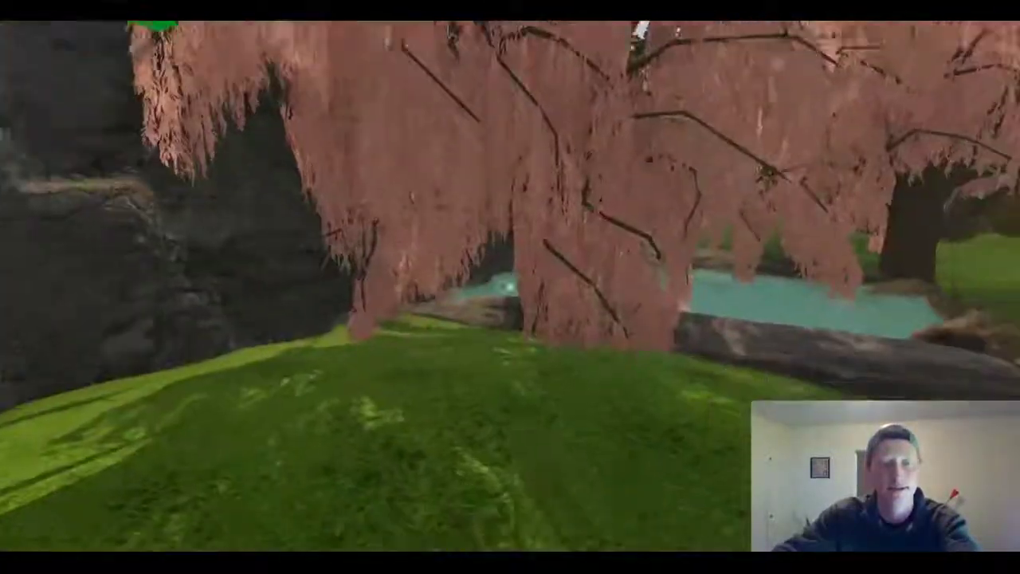
key(w)
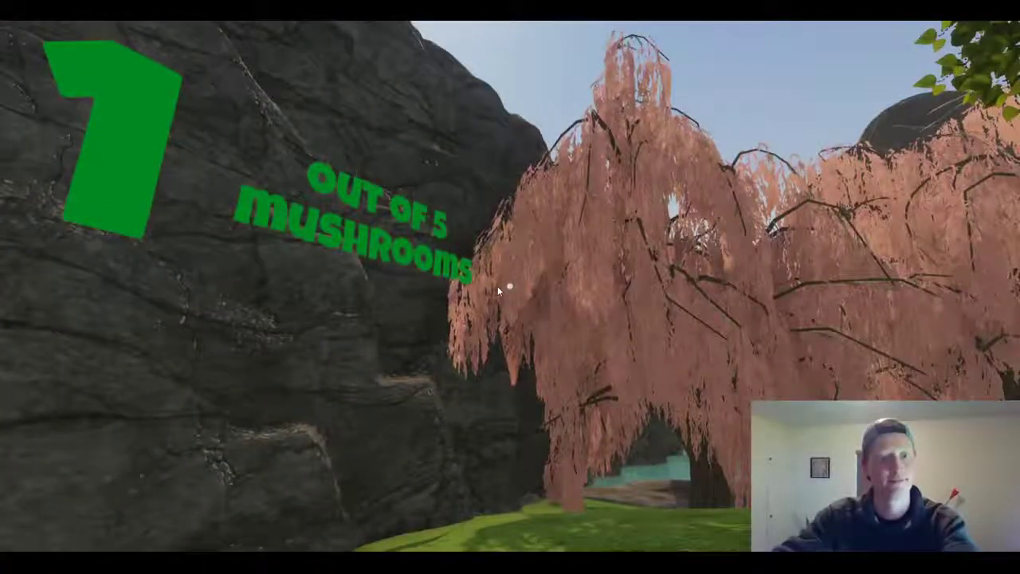
key(Escape)
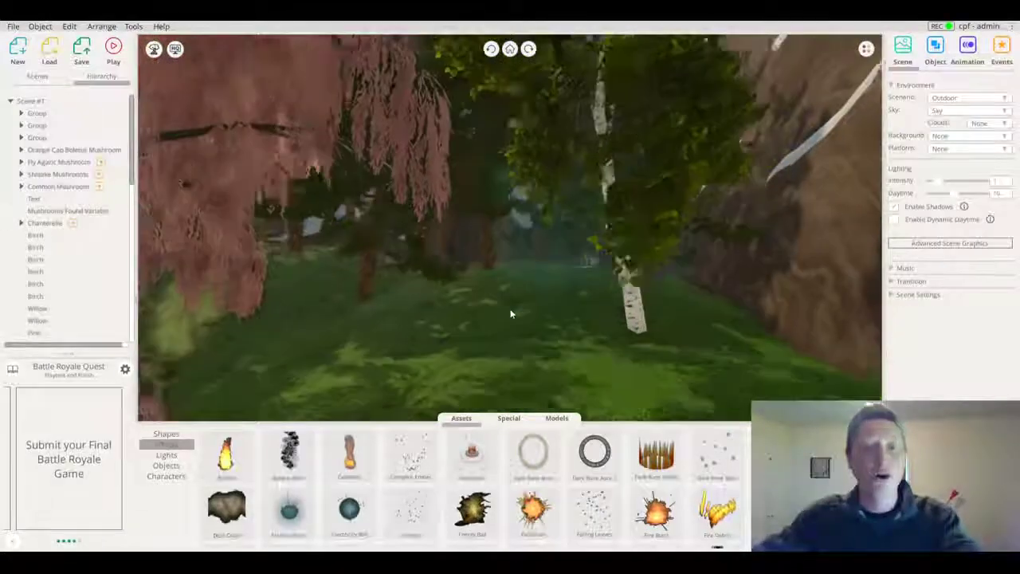
Set the outdoor sky's clouds to Some and look over the sky above the mountains
drag(510, 313, 1, 170)
scroll(473, 266, down, 10)
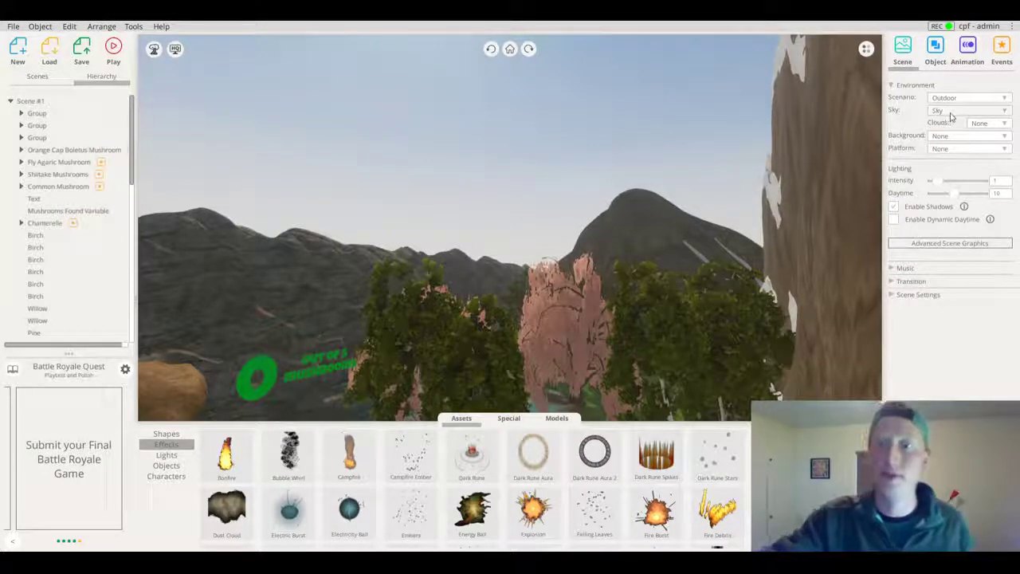
click(988, 125)
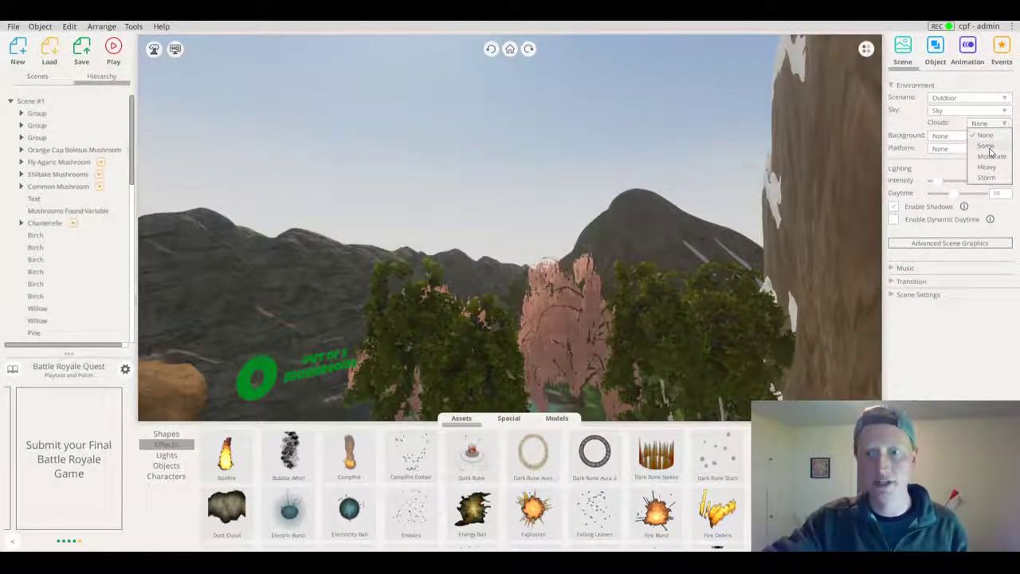
click(987, 147)
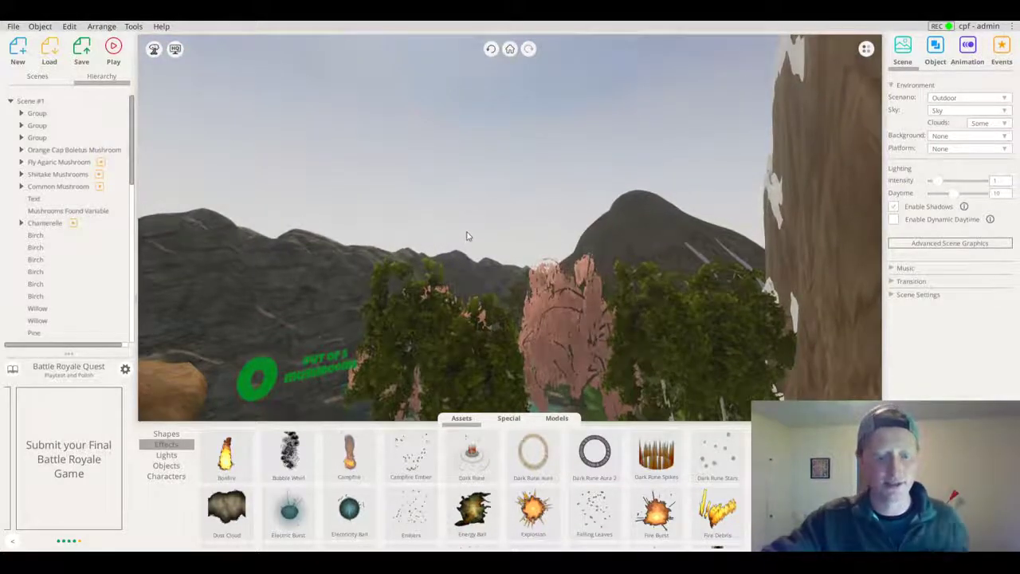
drag(476, 240, 1019, 186)
Set the outdoor sky's clouds to Moderate
click(981, 125)
click(988, 158)
drag(559, 145, 550, 293)
drag(836, 266, 874, 298)
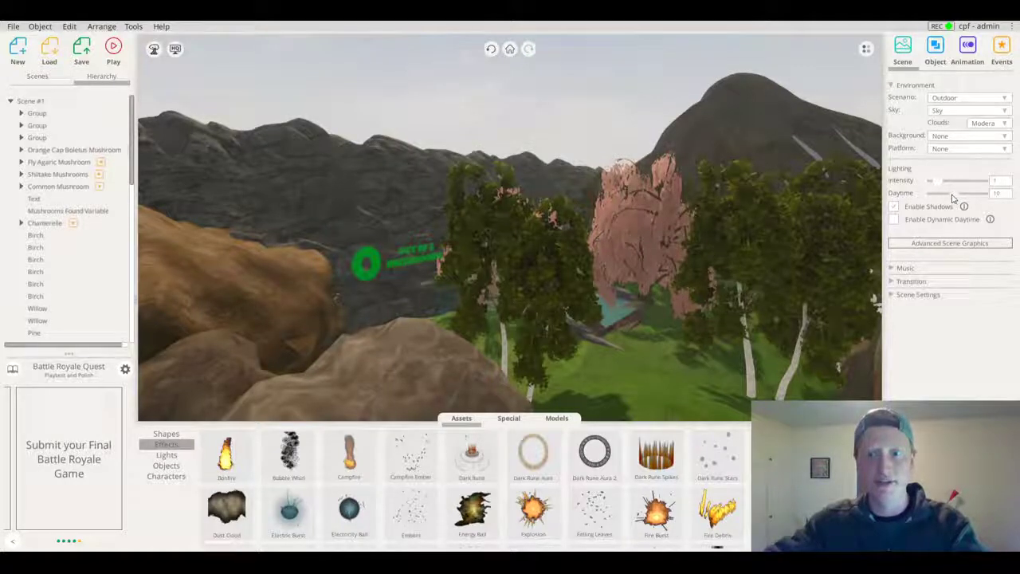
Try different times of day for the scene's lighting, ending on an evening daytime of about 18.94
mouse_move(952, 198)
mouse_down()
mouse_move(962, 198)
mouse_move(947, 197)
mouse_up()
drag(348, 113, 322, 181)
drag(728, 122, 724, 130)
drag(948, 199, 970, 203)
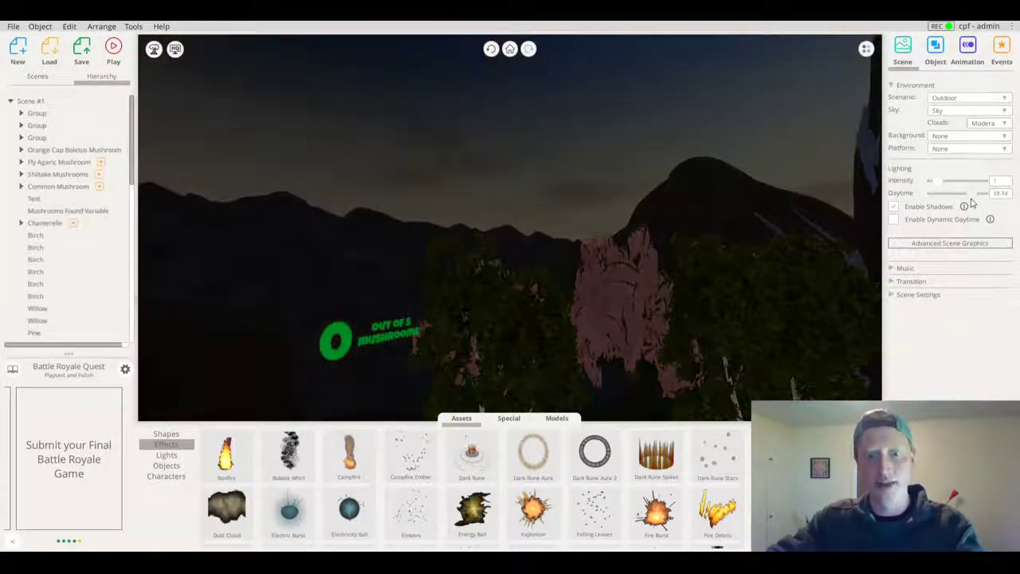
Set the scene's daytime to about 6.46 and check the early-morning light around the trees and pond
drag(969, 203, 948, 199)
drag(571, 229, 21, 295)
key(w)
key(s)
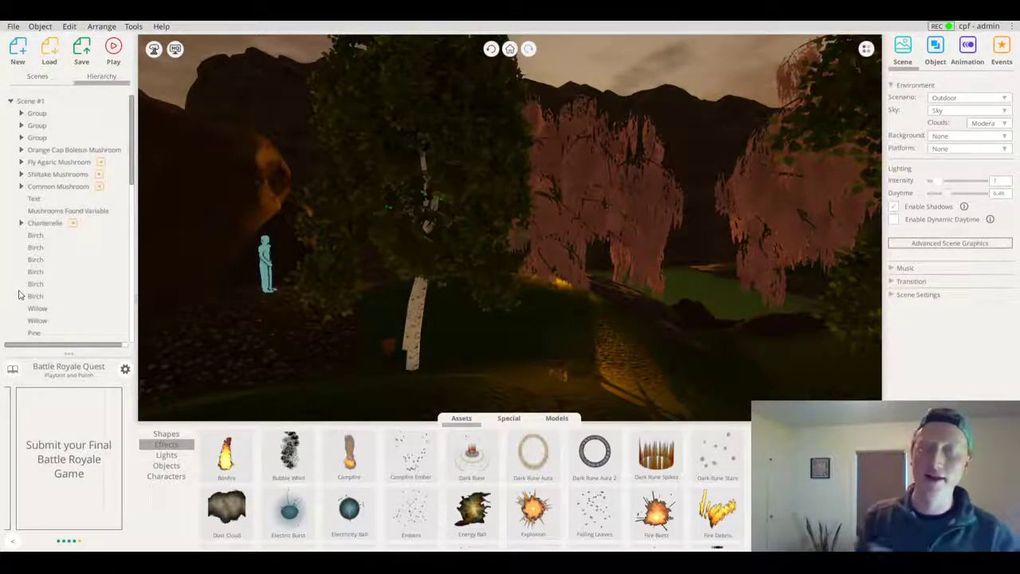
drag(441, 206, 247, 151)
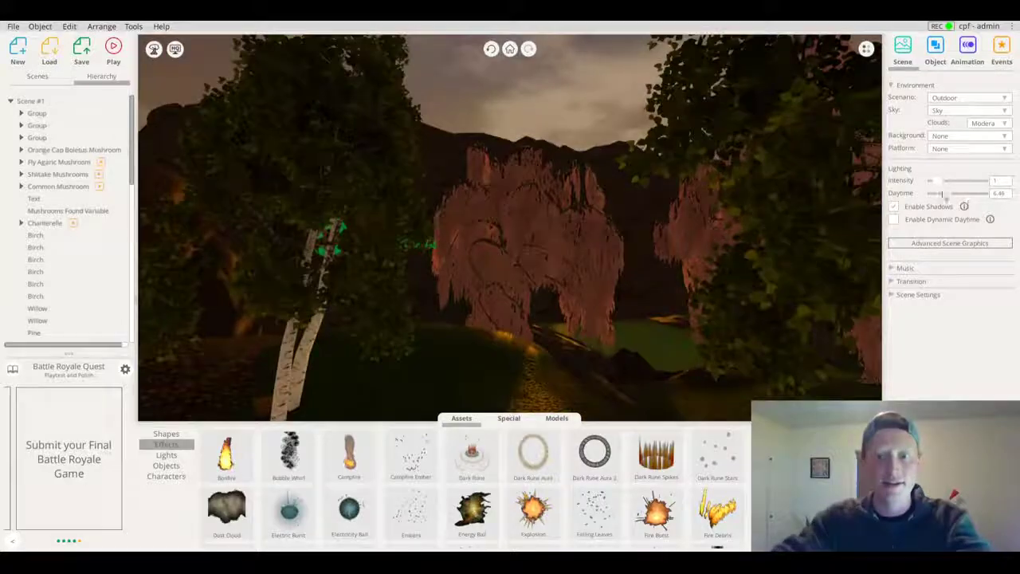
Set the scene's daytime to about 6.72 and inspect the light on the birches and willows
drag(949, 195, 949, 195)
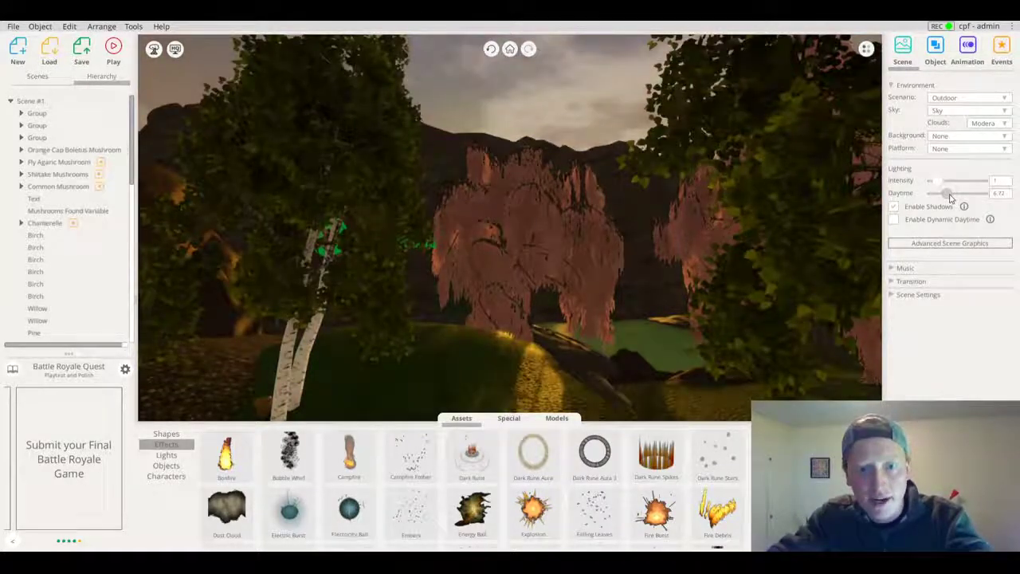
scroll(494, 172, down, 3)
drag(494, 172, 553, 147)
scroll(642, 129, up, 2)
scroll(423, 63, up, 2)
drag(695, 190, 573, 319)
scroll(510, 227, down, 5)
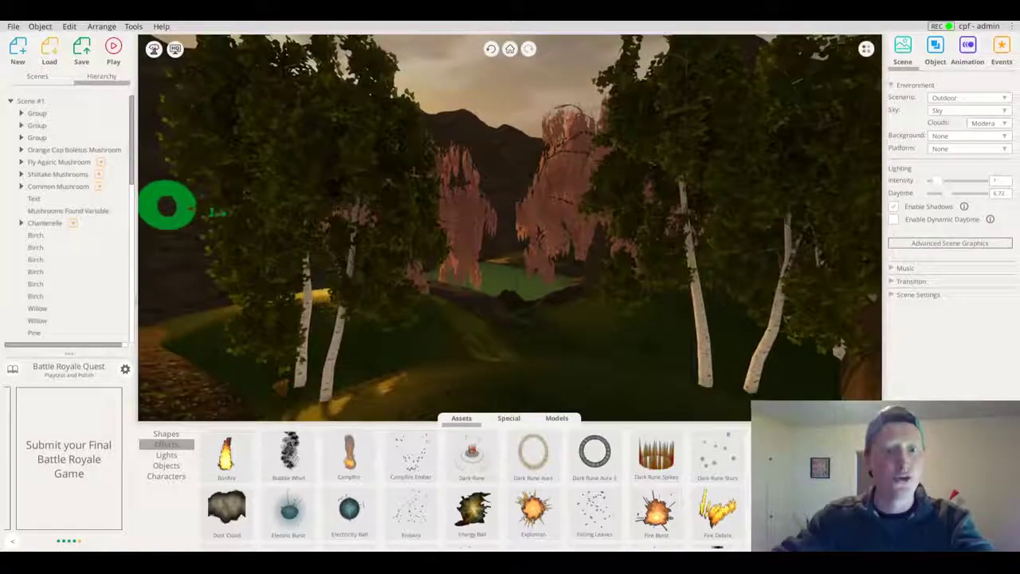
click(166, 434)
click(38, 77)
drag(423, 184, 515, 204)
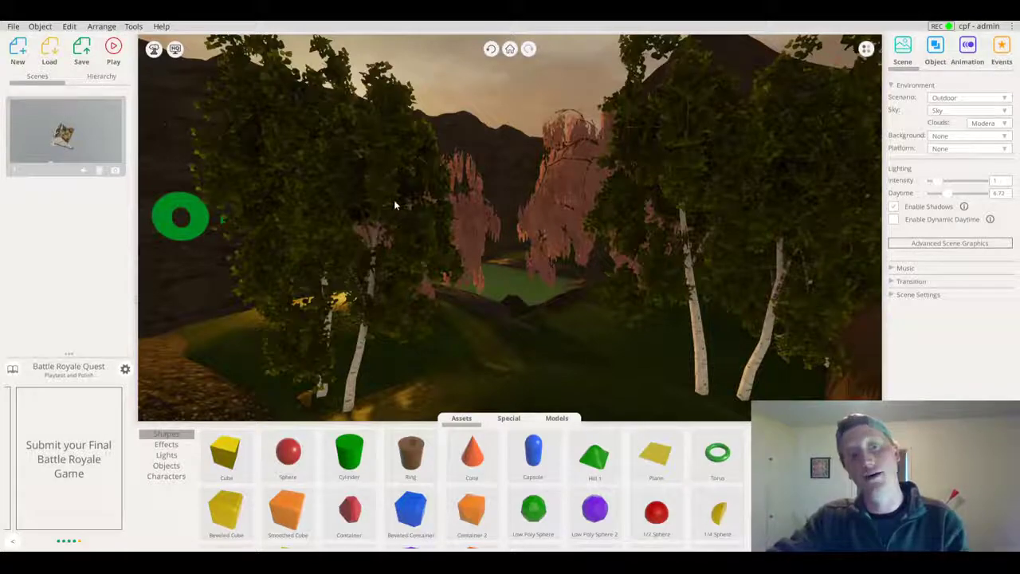
drag(393, 200, 378, 212)
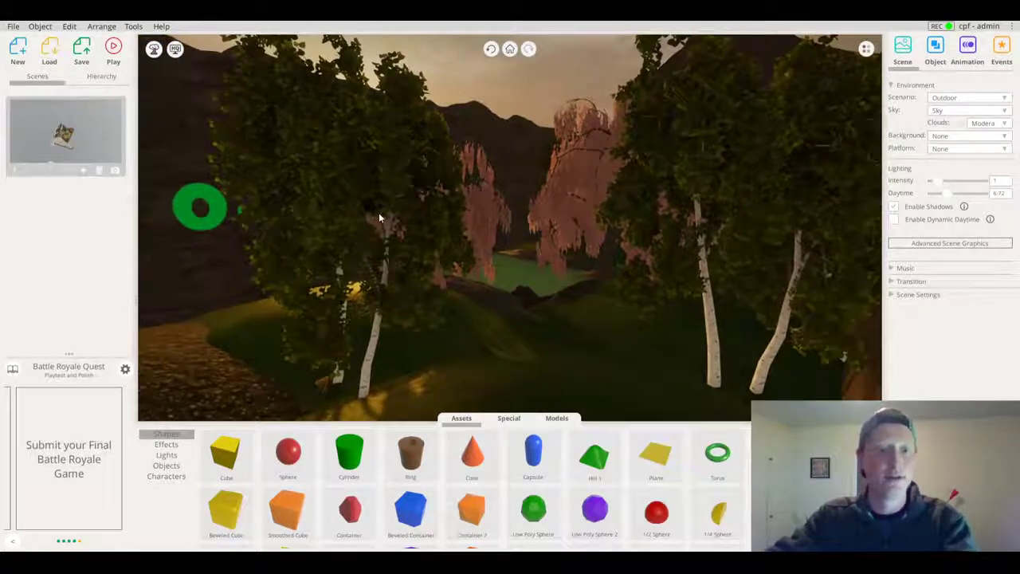
Switch the scene's art style to Stylized and inspect the camera figure, trees and mushroom counter
click(154, 51)
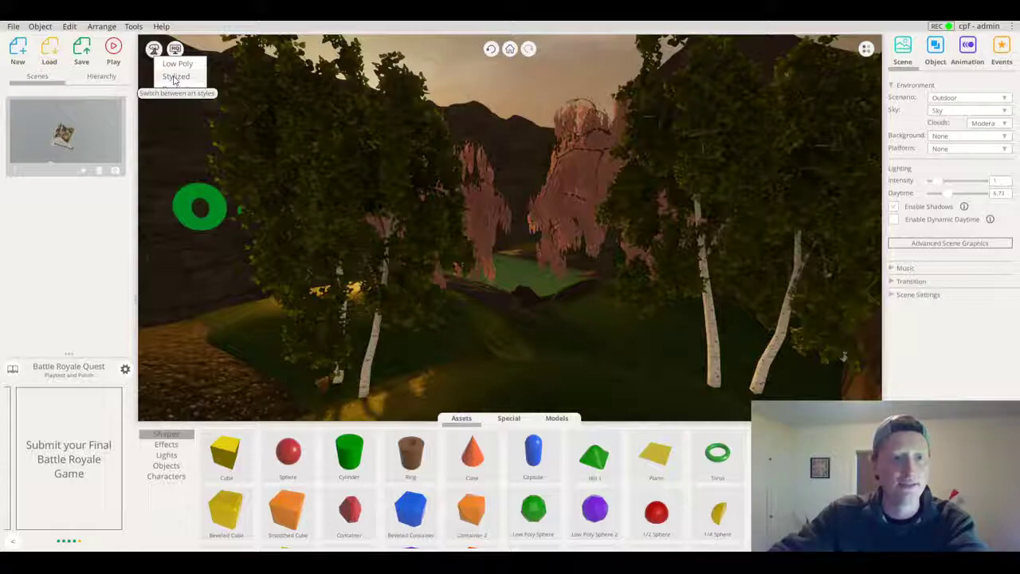
click(175, 77)
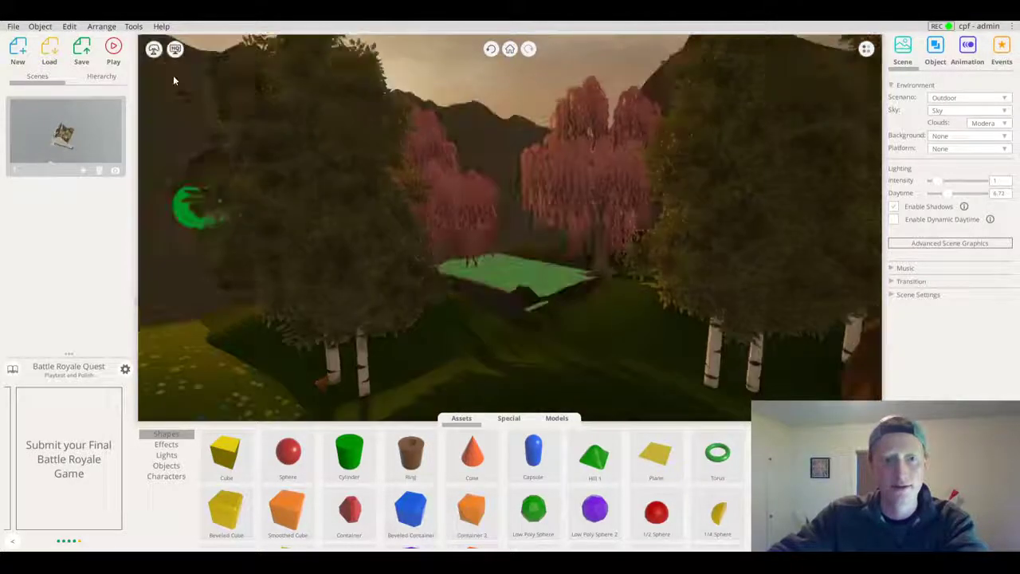
drag(126, 112, 356, 249)
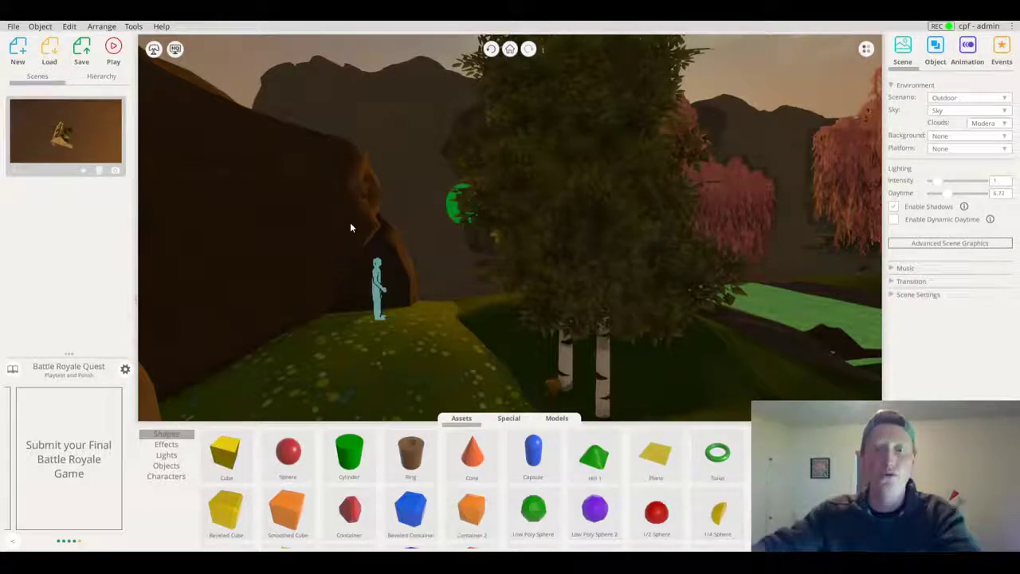
drag(653, 300, 1018, 339)
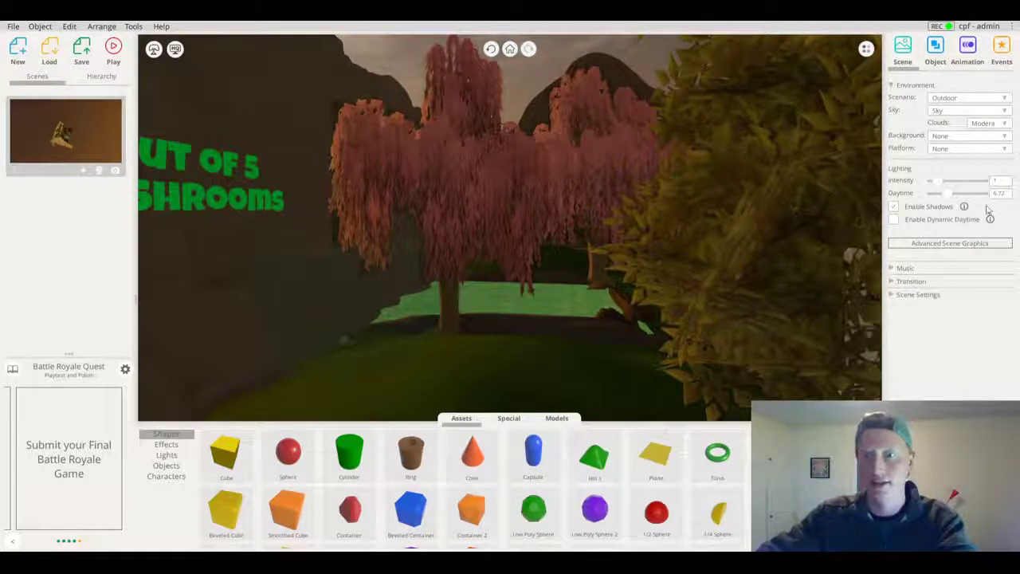
Set the scene's daytime to about 9.24 and playtest the stylized environment by walking toward the pond
drag(955, 198, 951, 198)
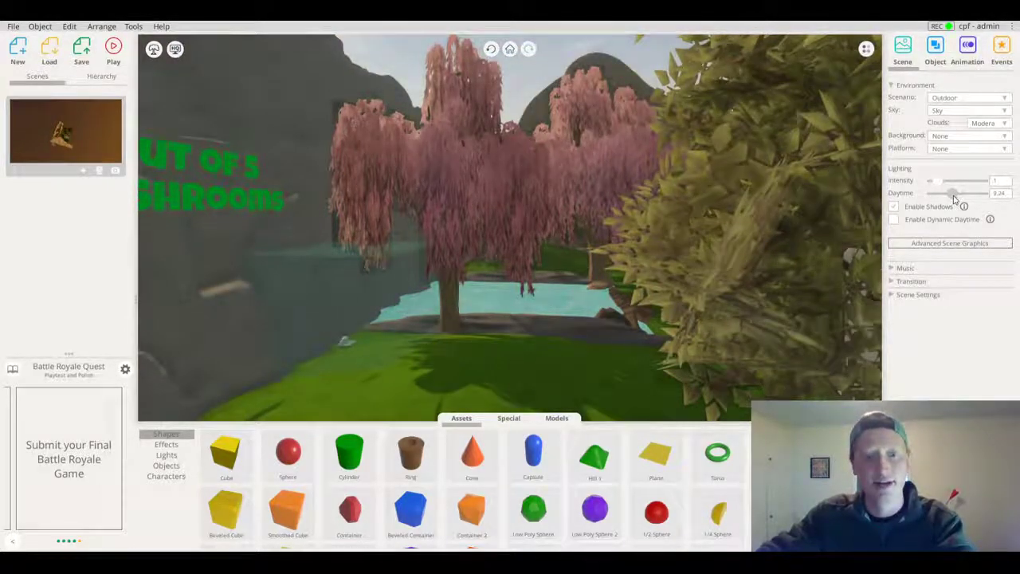
drag(237, 187, 474, 232)
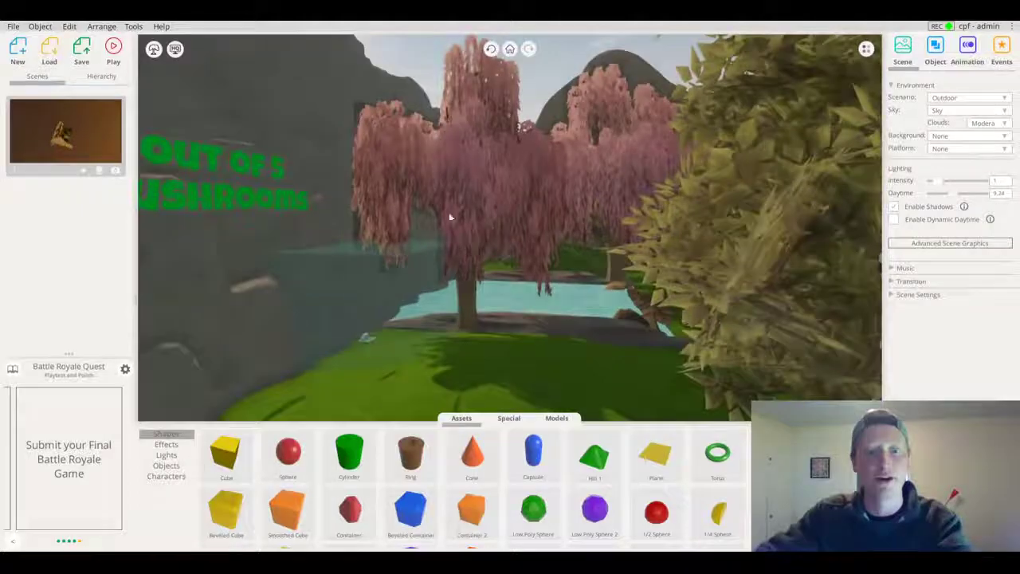
click(137, 79)
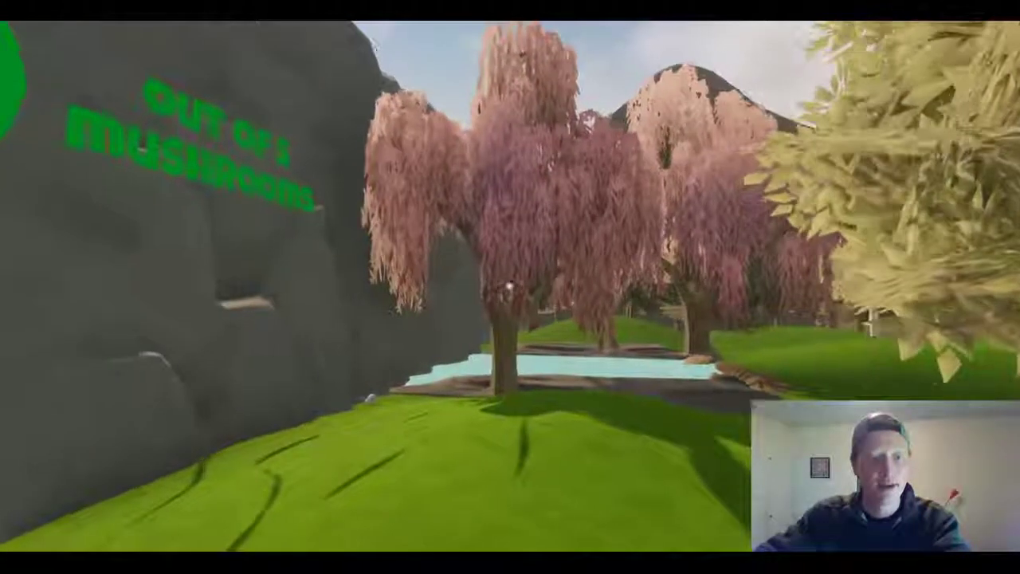
key(w)
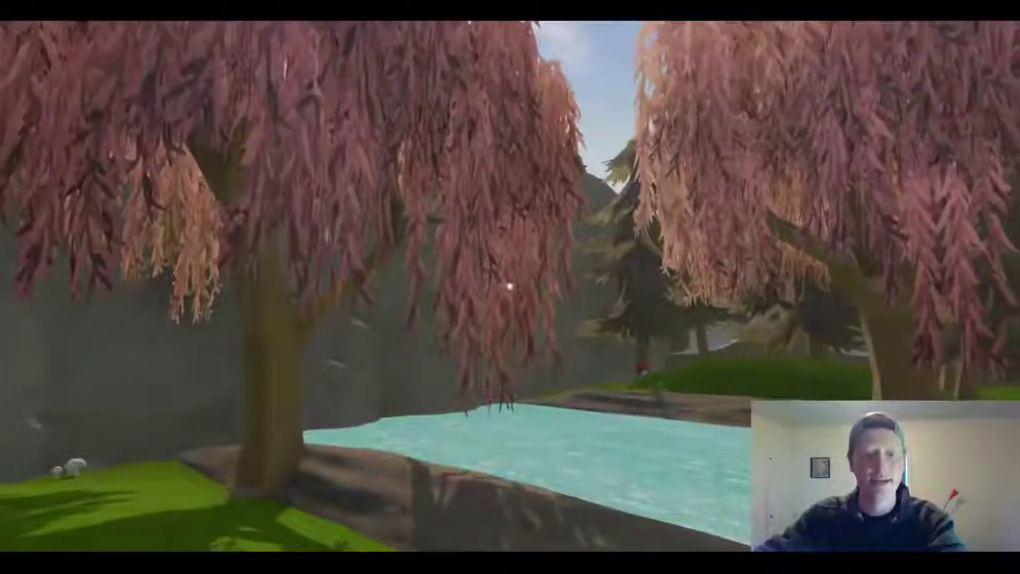
key(Escape)
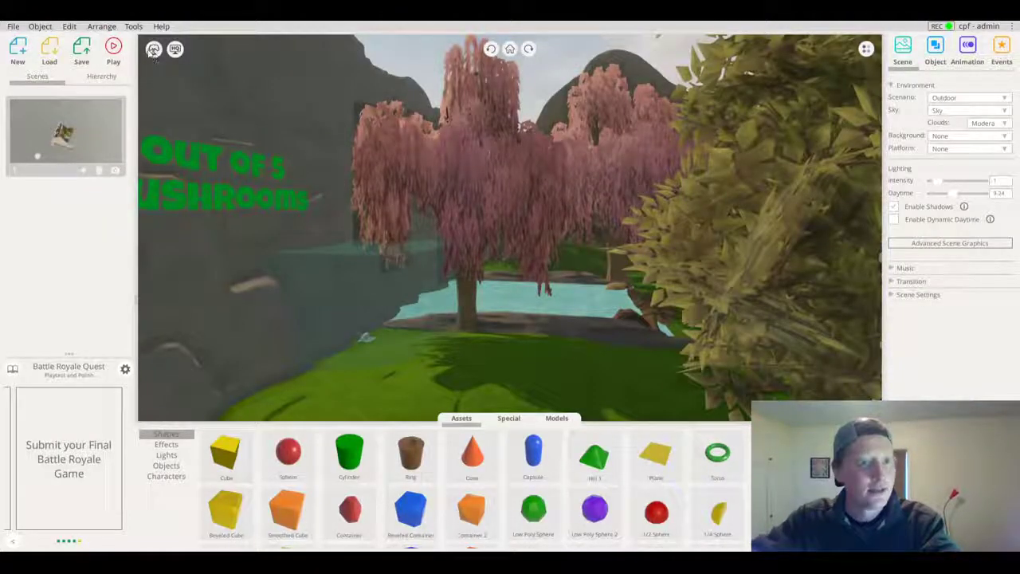
Switch the scene's art style to Low Poly and look around the trees, rock wall and camera figure
click(154, 49)
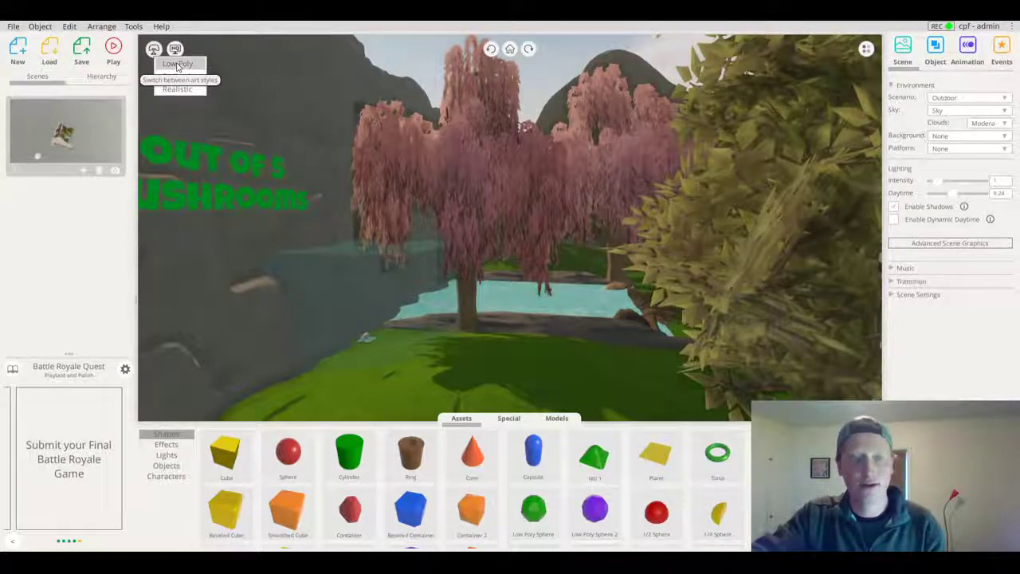
click(178, 65)
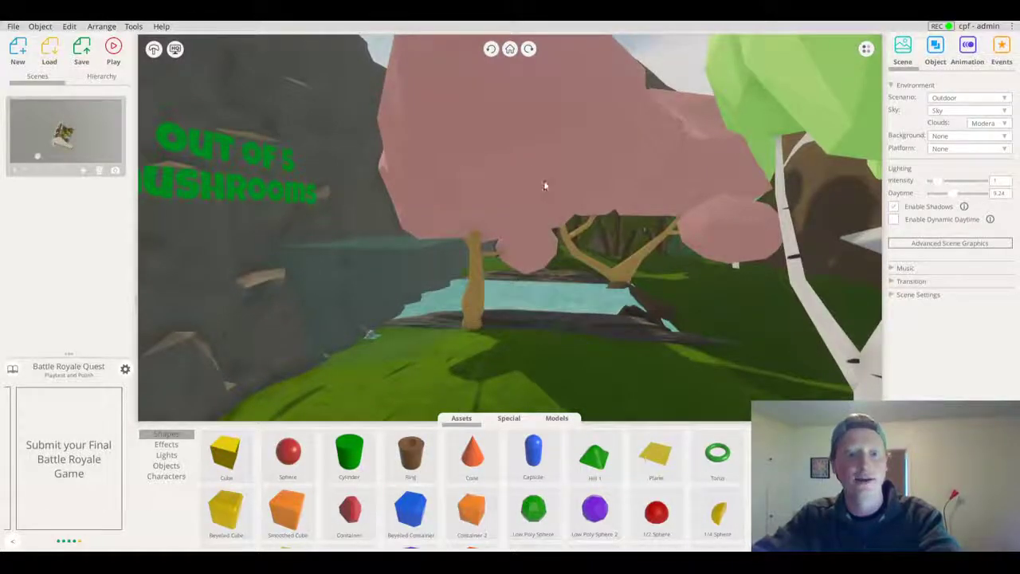
drag(562, 221, 422, 211)
drag(664, 208, 265, 209)
right_drag(264, 209, 329, 229)
drag(329, 230, 335, 191)
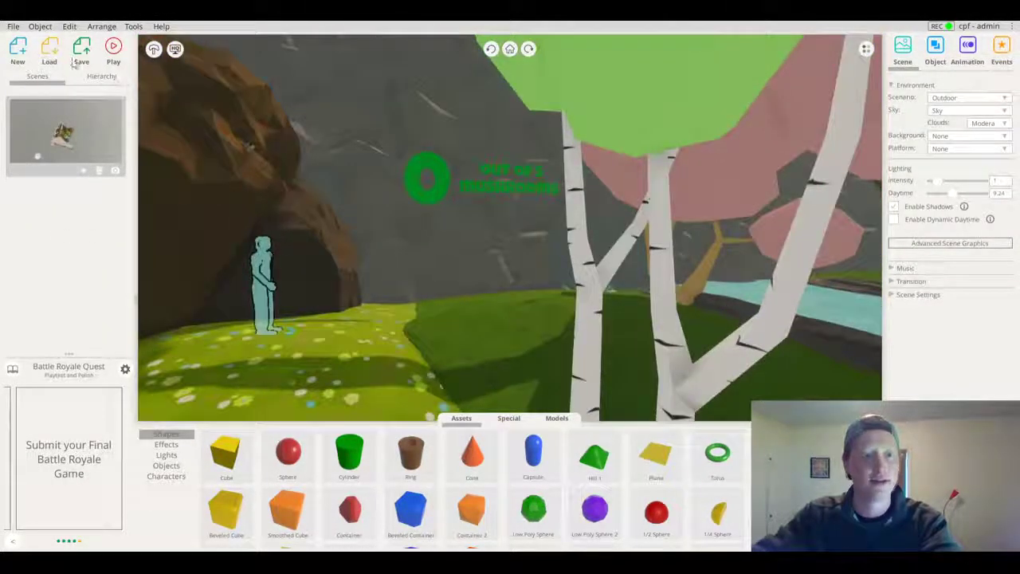
Playtest the low-poly scene by walking past the pond and trees, and end the playtest
click(113, 48)
click(145, 80)
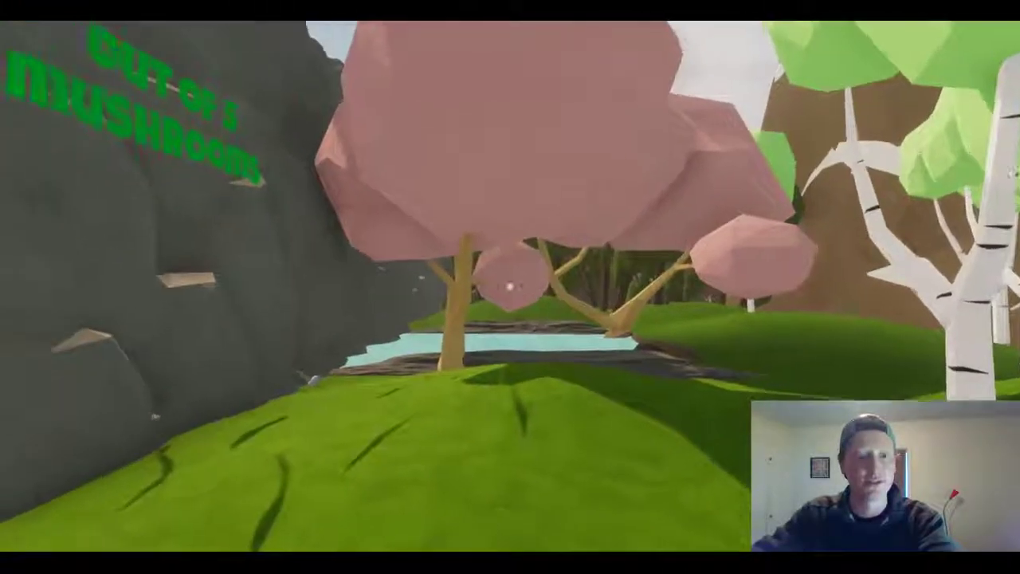
key(w)
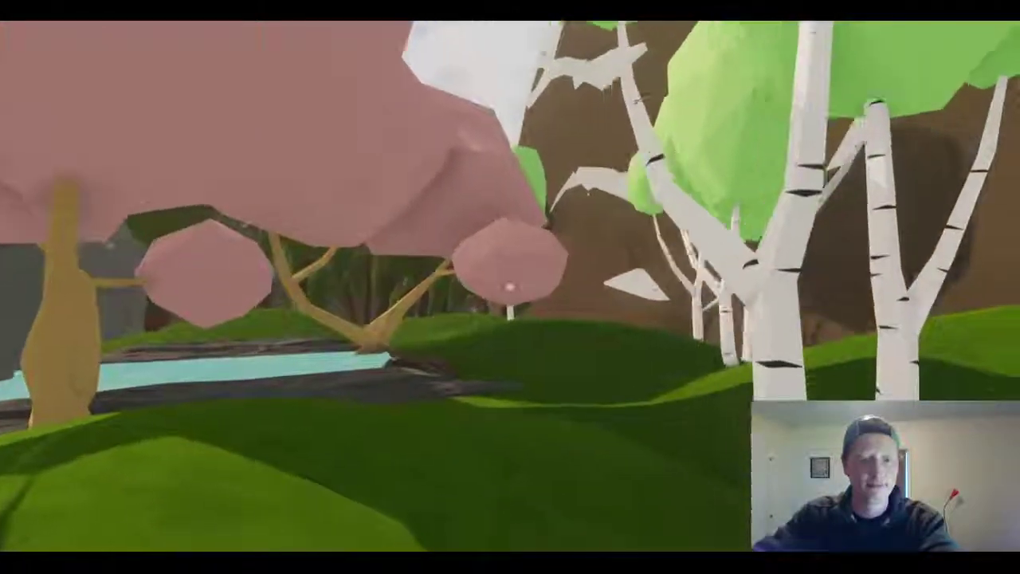
key(w)
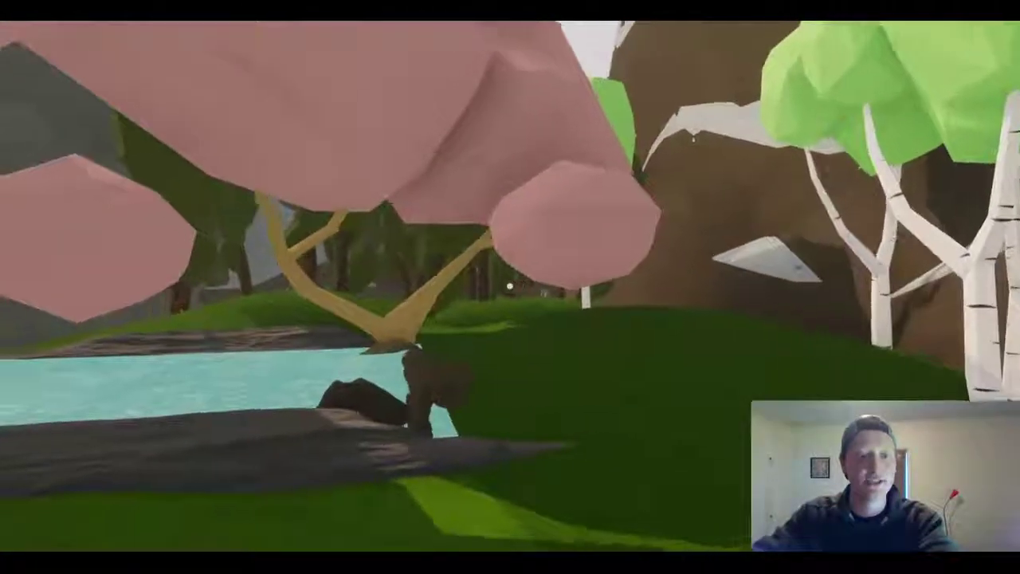
key(Escape)
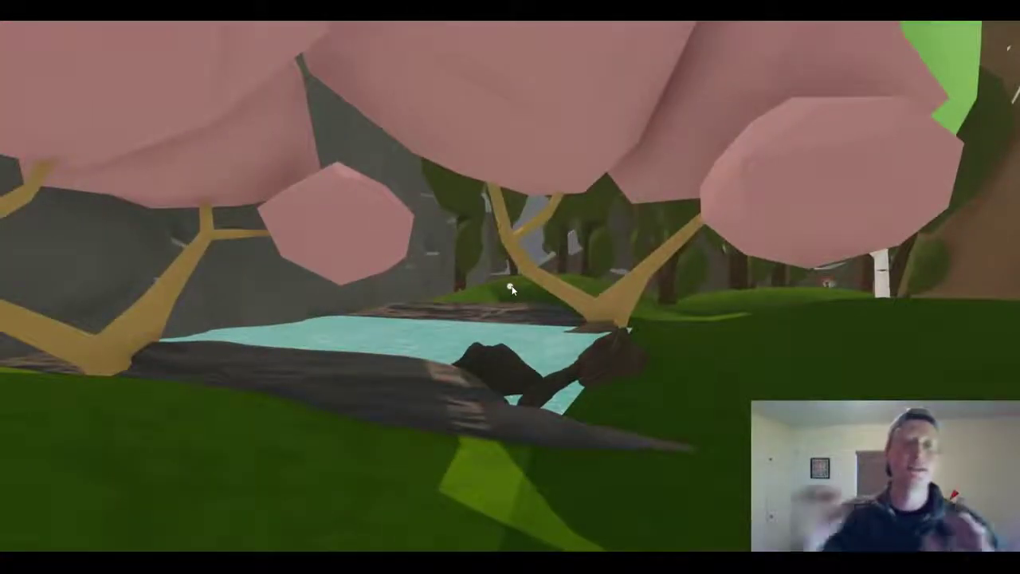
key(Escape)
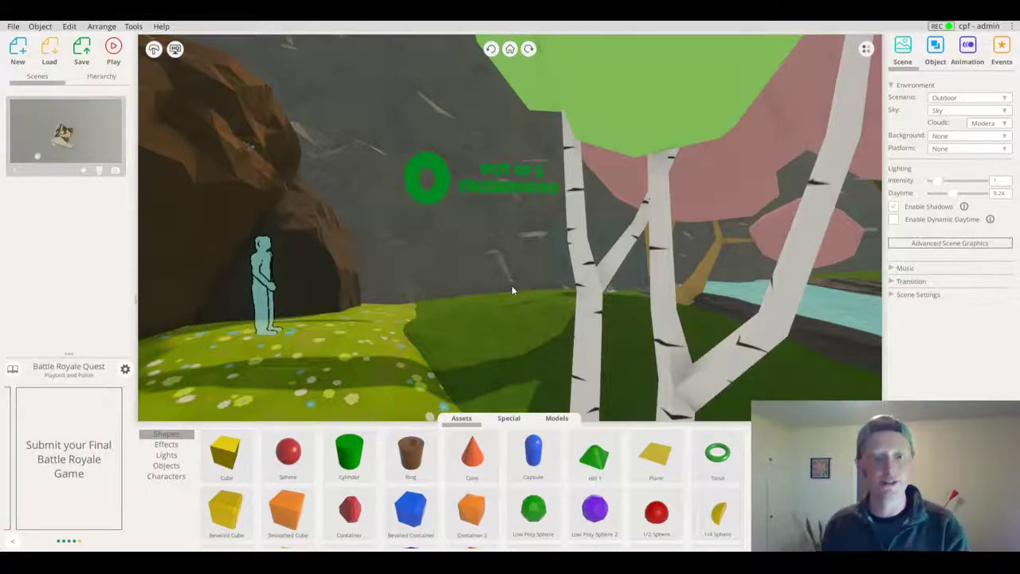
Switch the scene's art style to Realistic and set the daytime to about 14.04
click(155, 49)
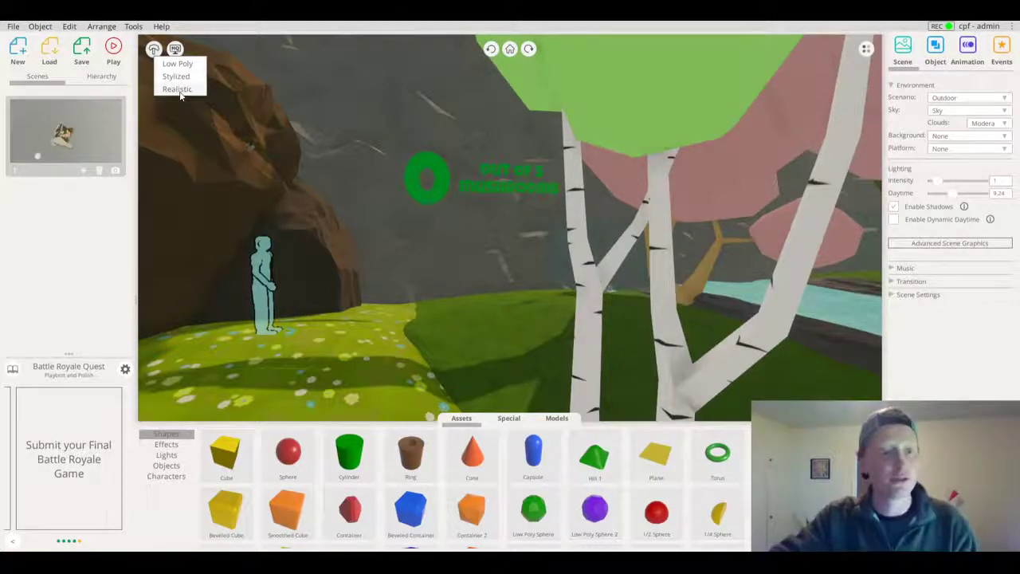
click(177, 89)
drag(333, 200, 964, 205)
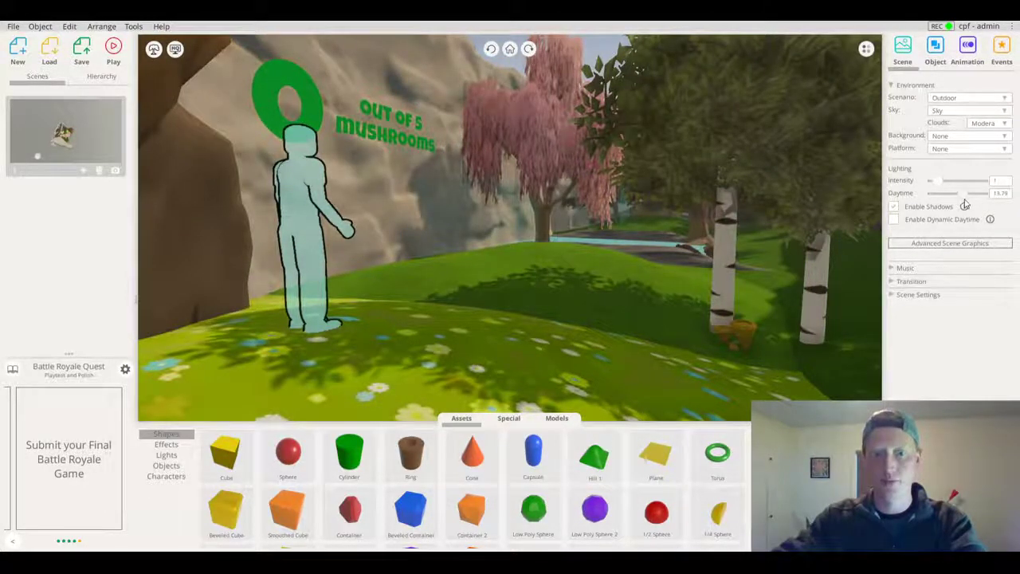
Playtest the scene by walking past the pond, pink willows and birch trees, and end the playtest
click(113, 50)
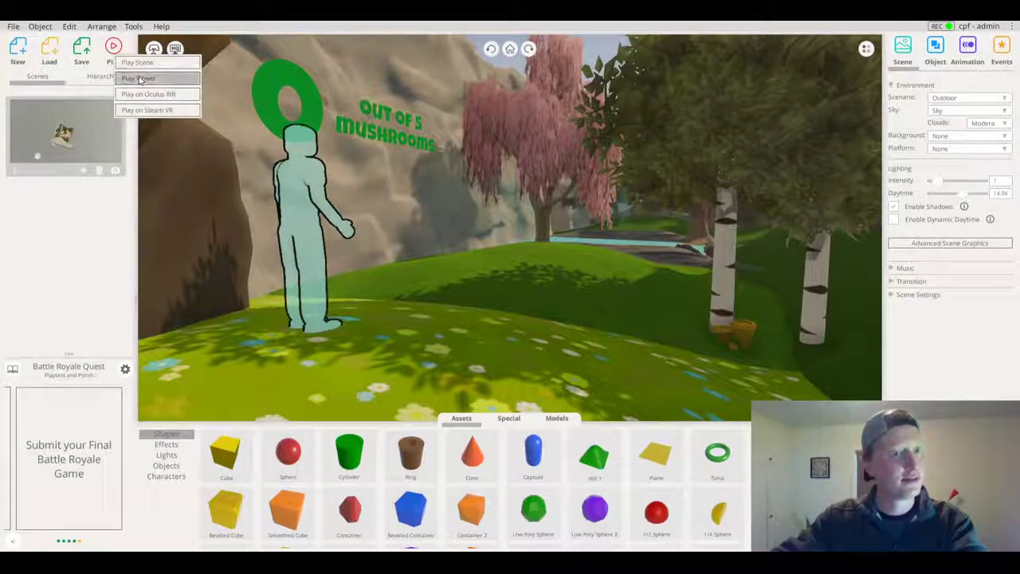
click(139, 79)
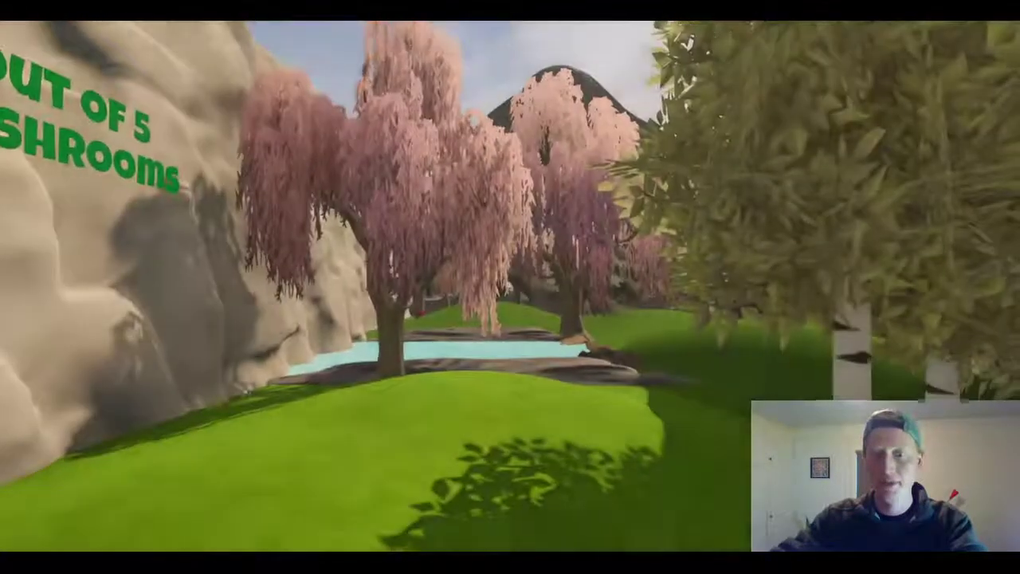
key(w)
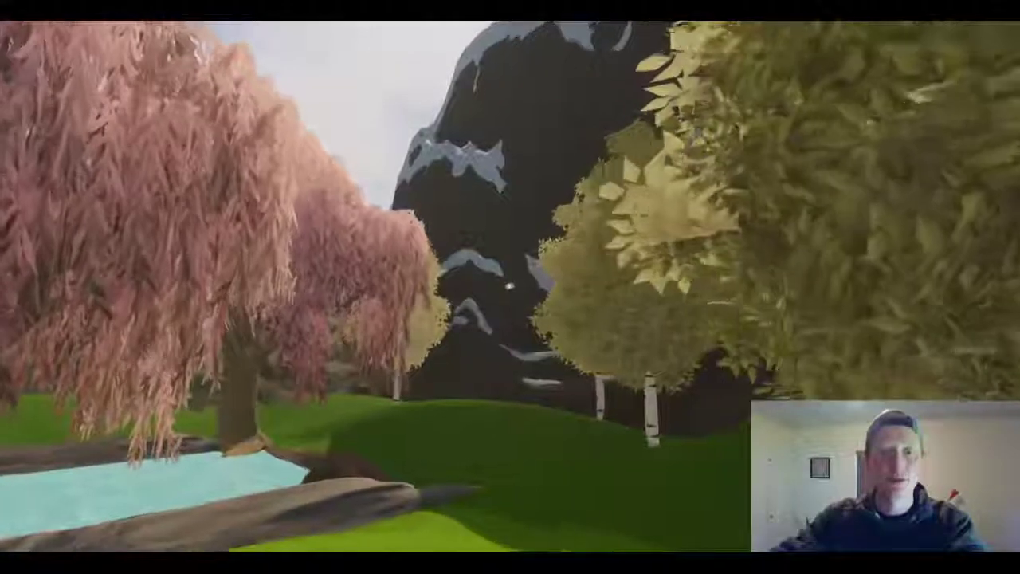
key(w)
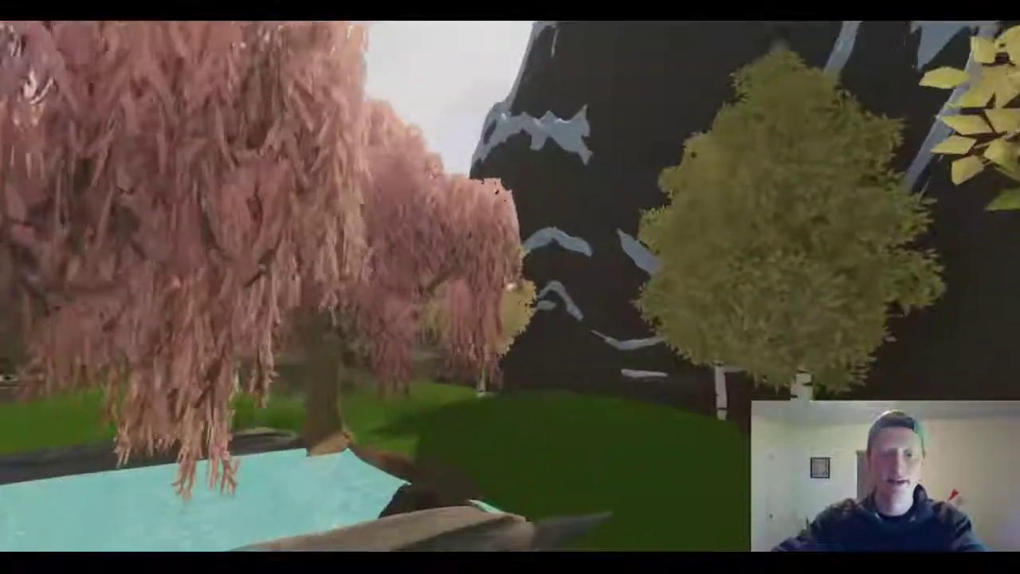
key(s)
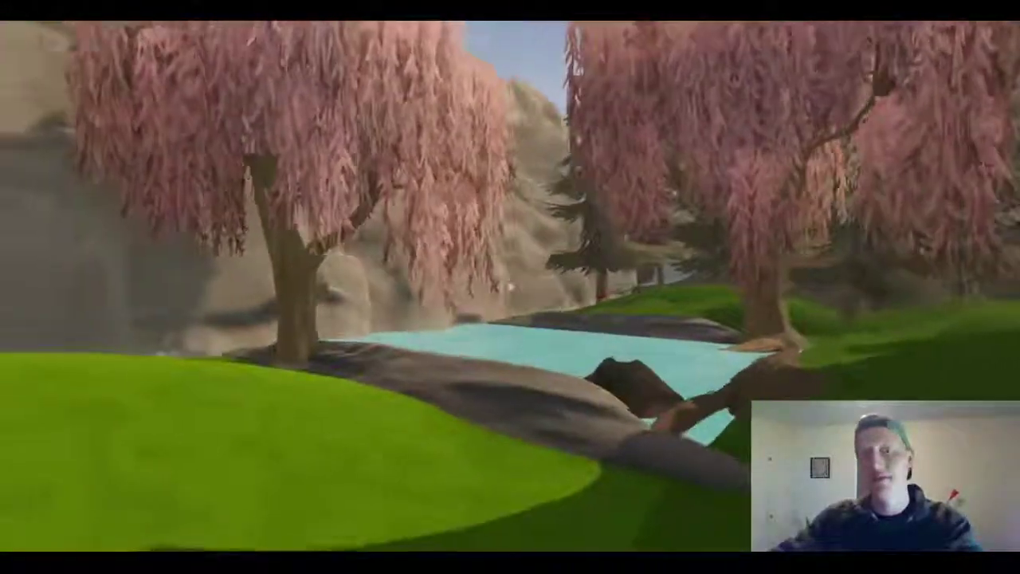
key(a)
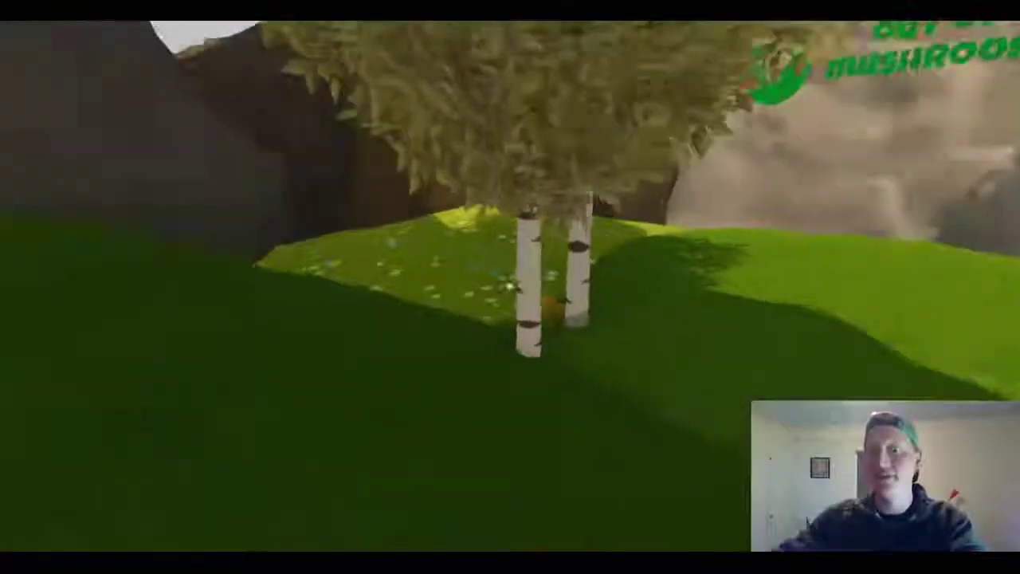
key(a)
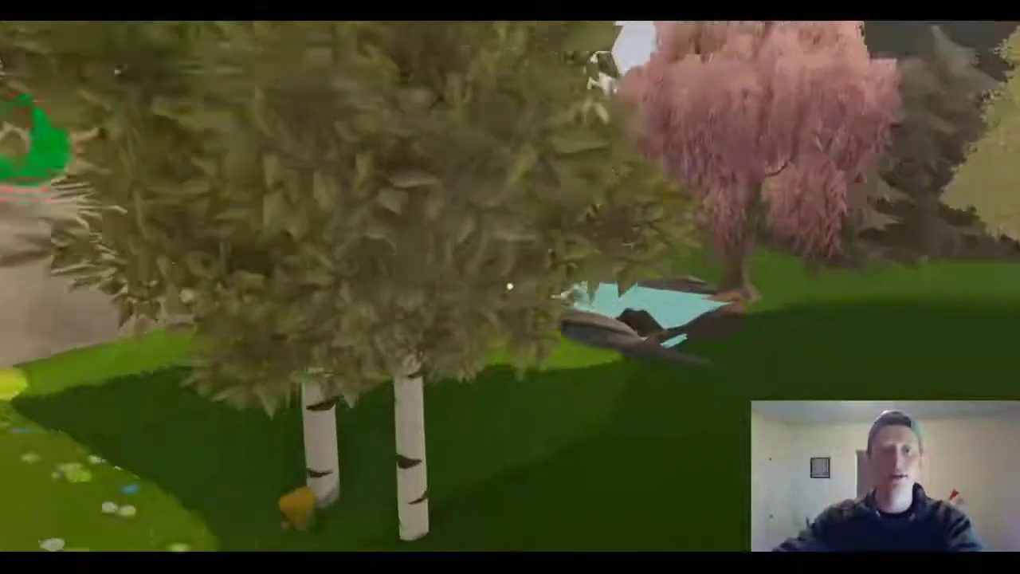
key(w)
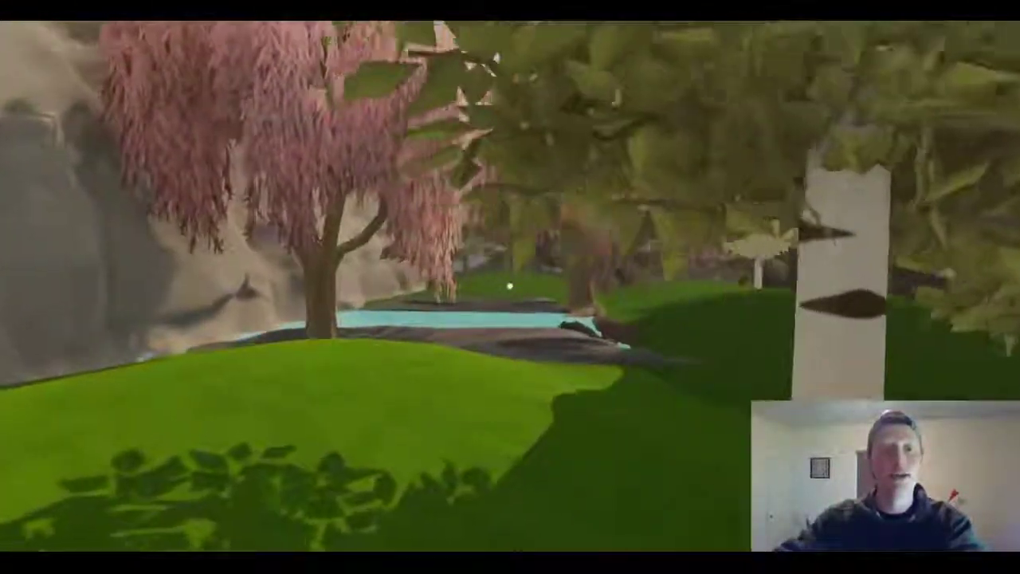
key(Escape)
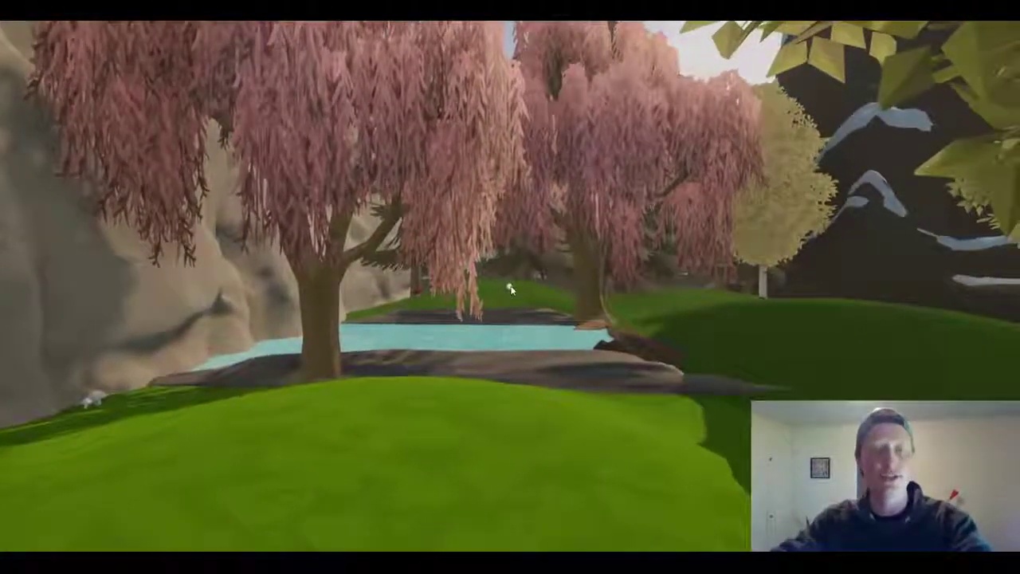
key(Escape)
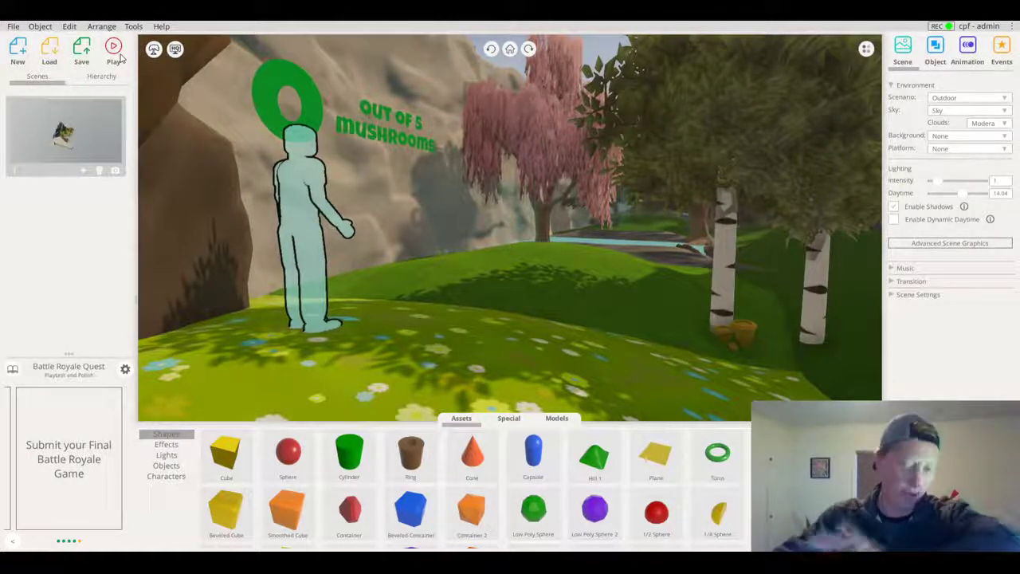
Switch the scene's art style to Realistic and look around the grassy hill, rock wall and trees
click(155, 52)
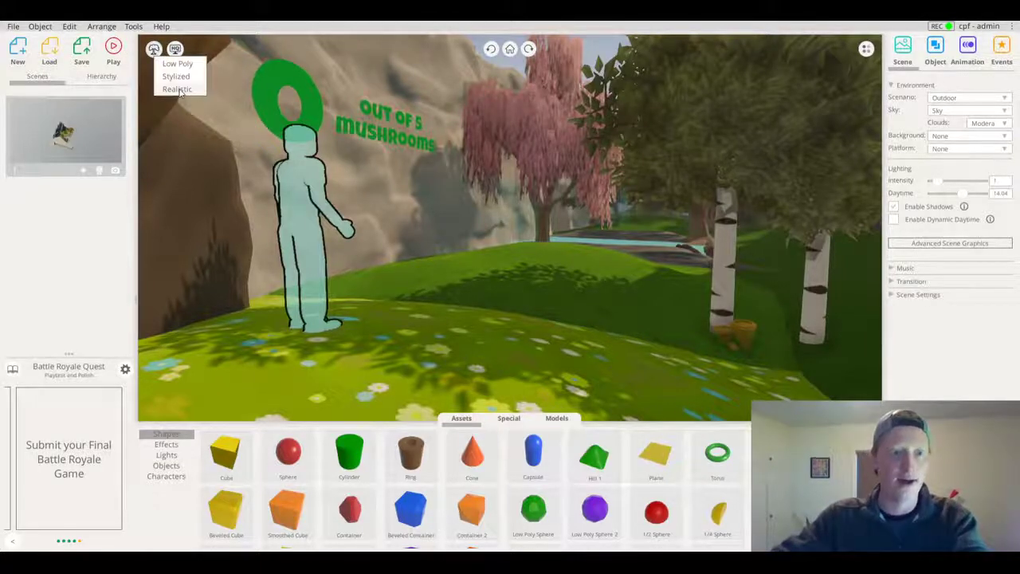
click(179, 89)
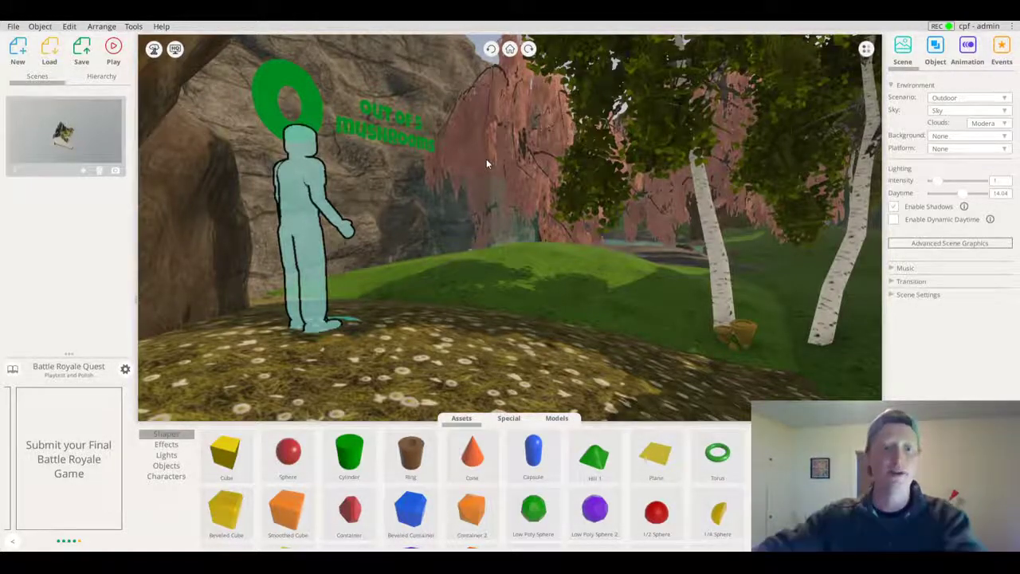
drag(537, 257, 569, 293)
scroll(633, 303, up, 5)
drag(633, 303, 714, 313)
scroll(682, 343, up, 5)
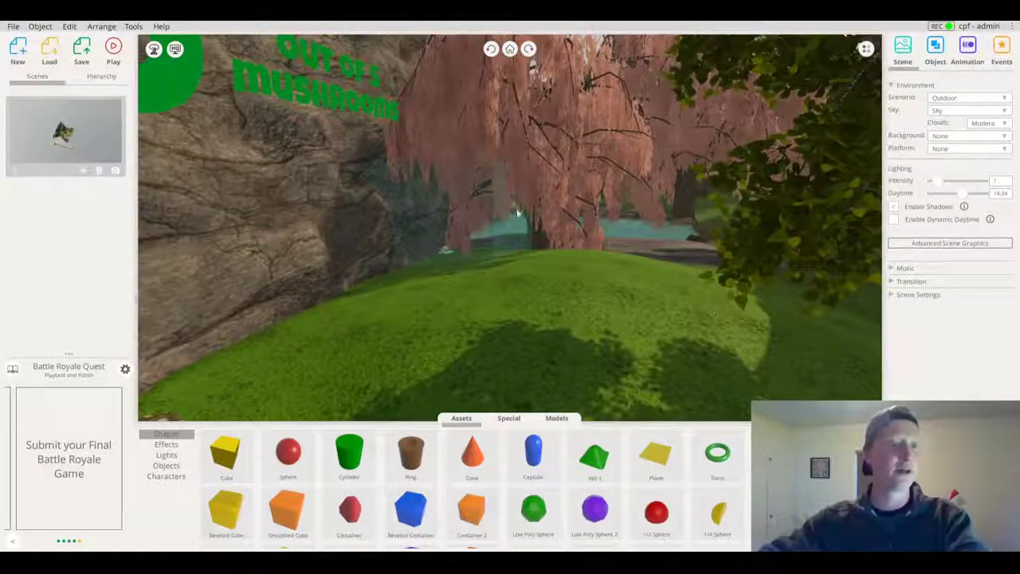
drag(439, 176, 614, 168)
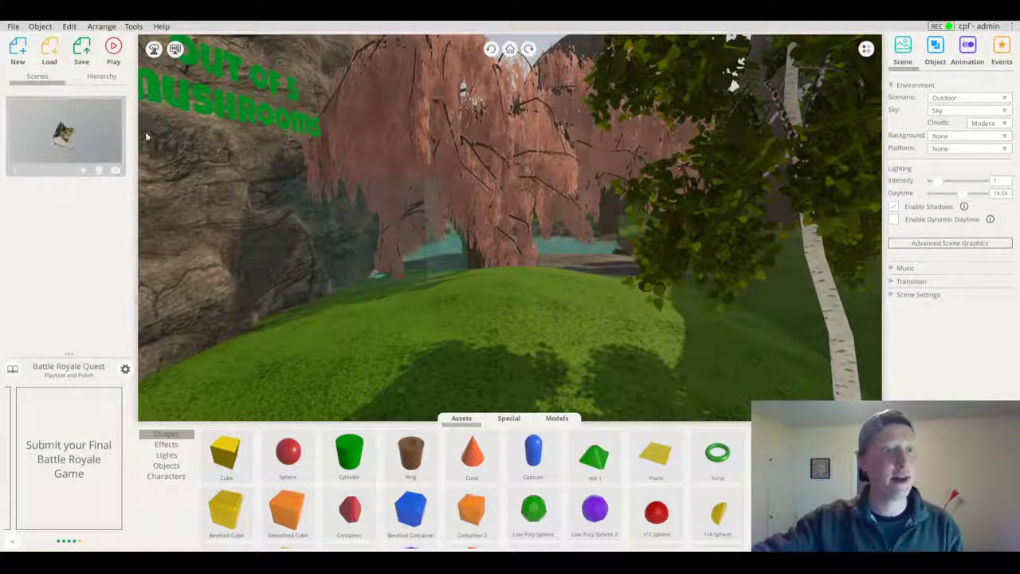
Capture a scene thumbnail framing the mushroom counter on the rock wall, the pink willows, the pond and the distant mountain
click(117, 174)
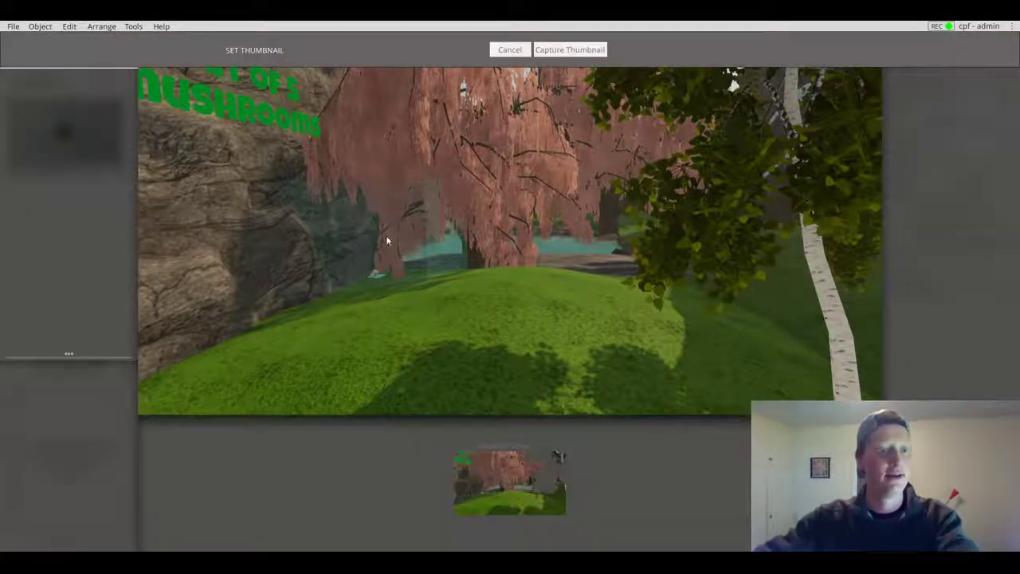
right_drag(608, 155, 545, 178)
key(s)
key(w)
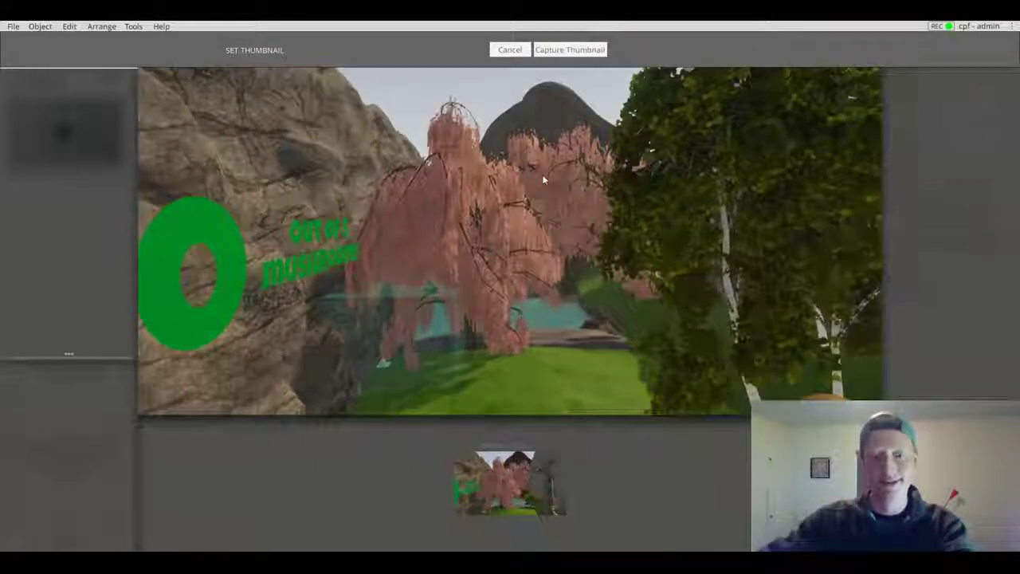
click(562, 51)
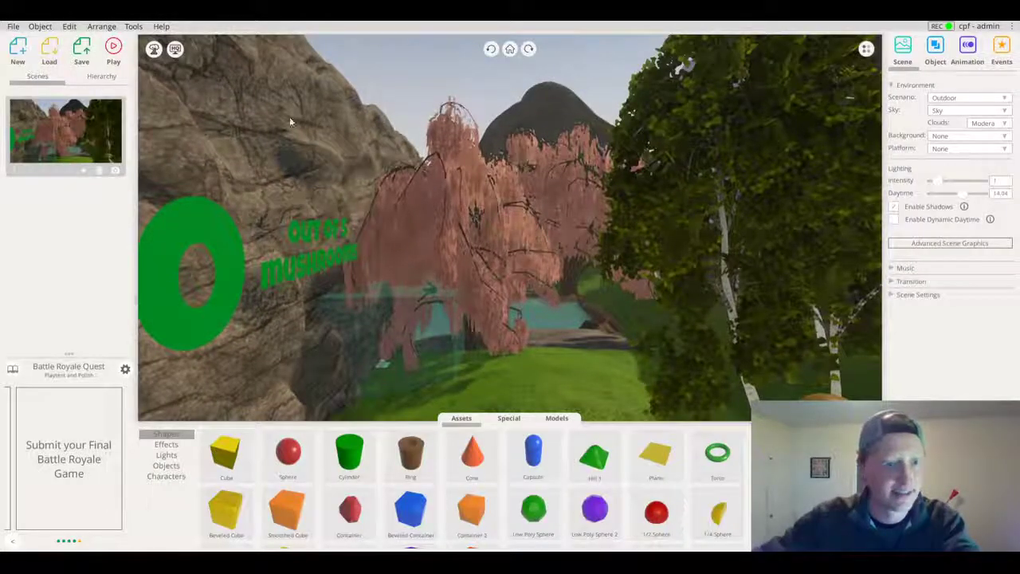
Start saving the experience
click(82, 49)
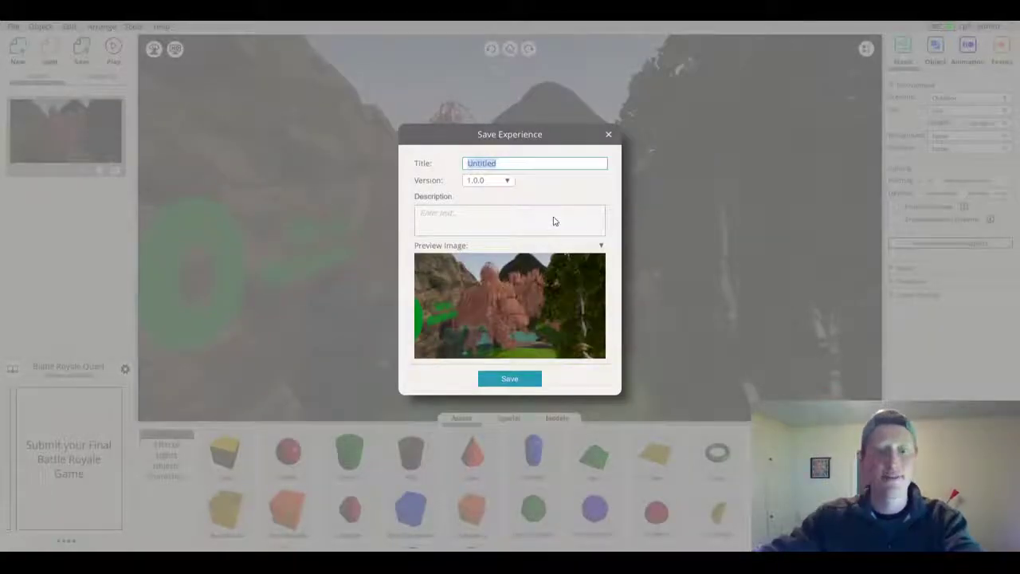